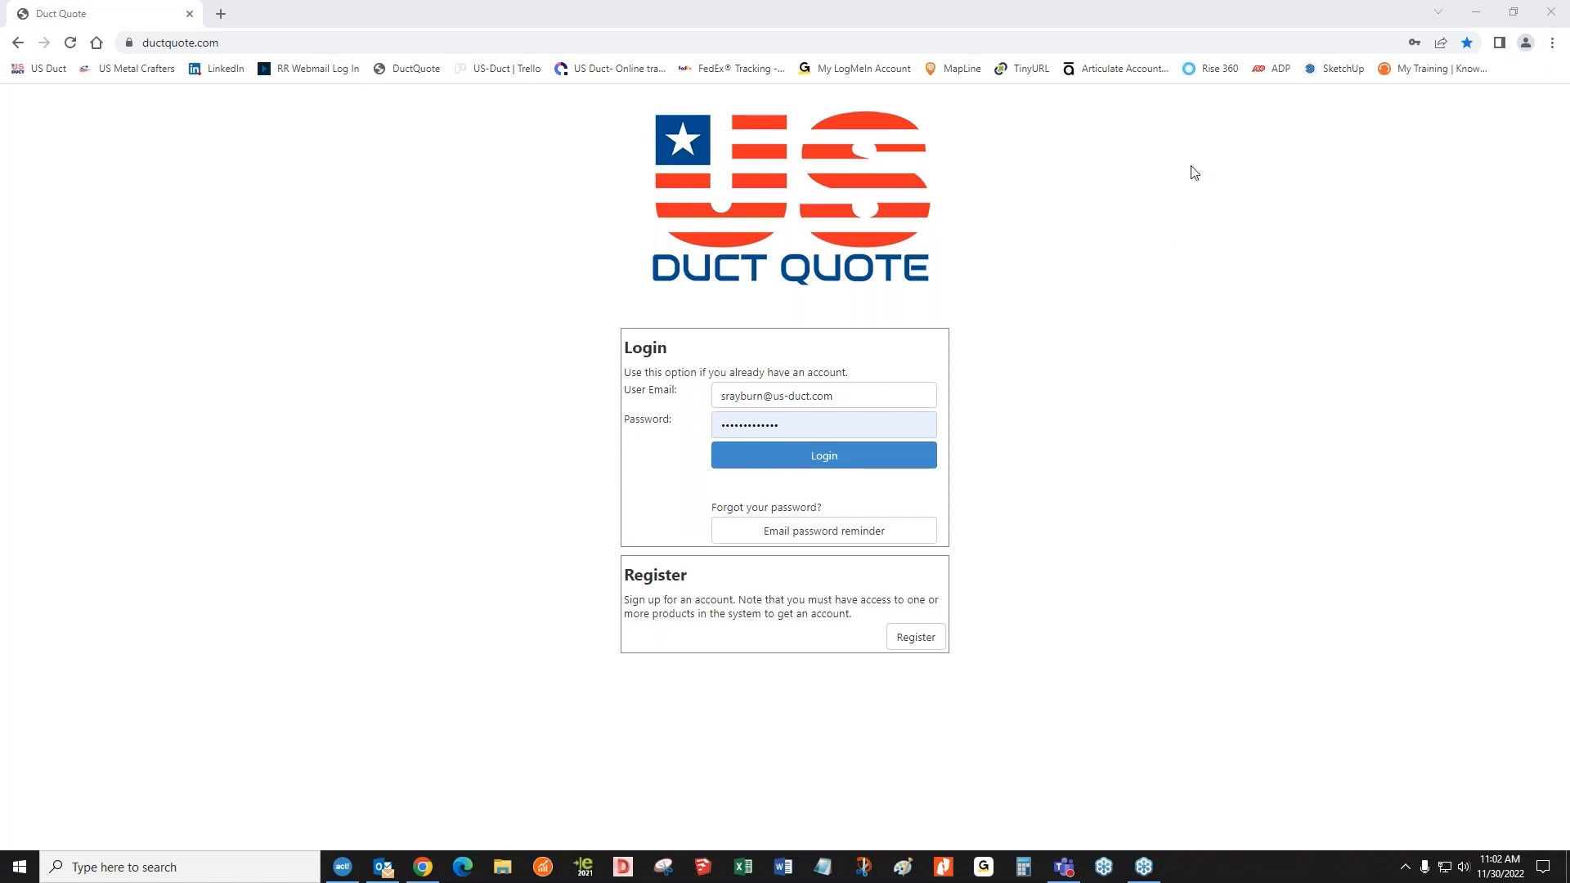
- Clear the last hour's cached images and files from the browser and return to the Duct Quote login page
left_click(1552, 44)
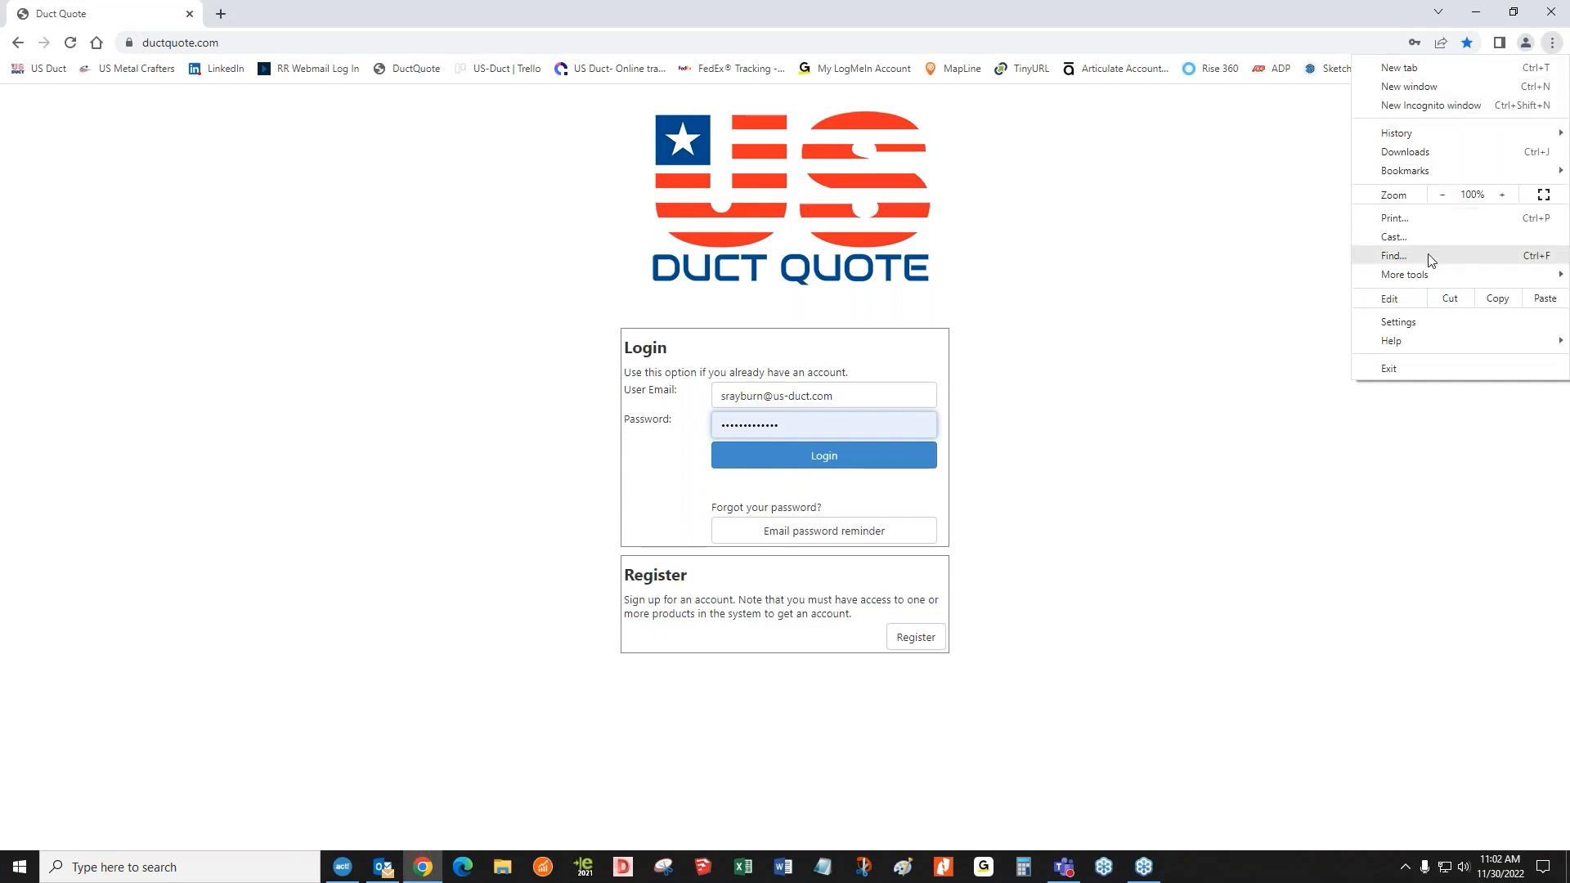
mouse_move(1422, 282)
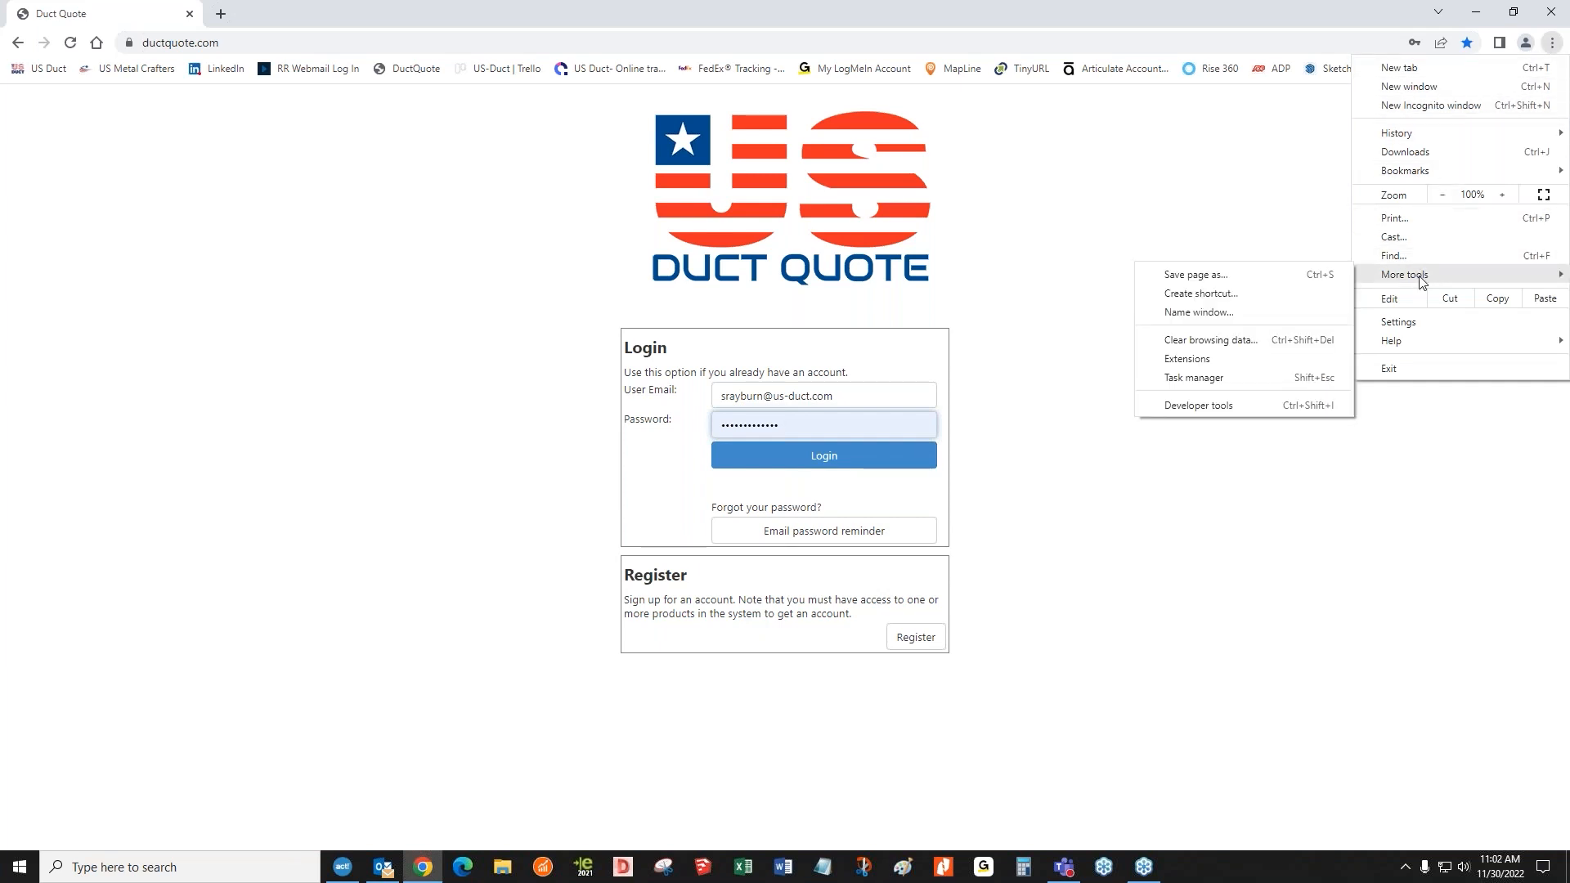
left_click(1244, 342)
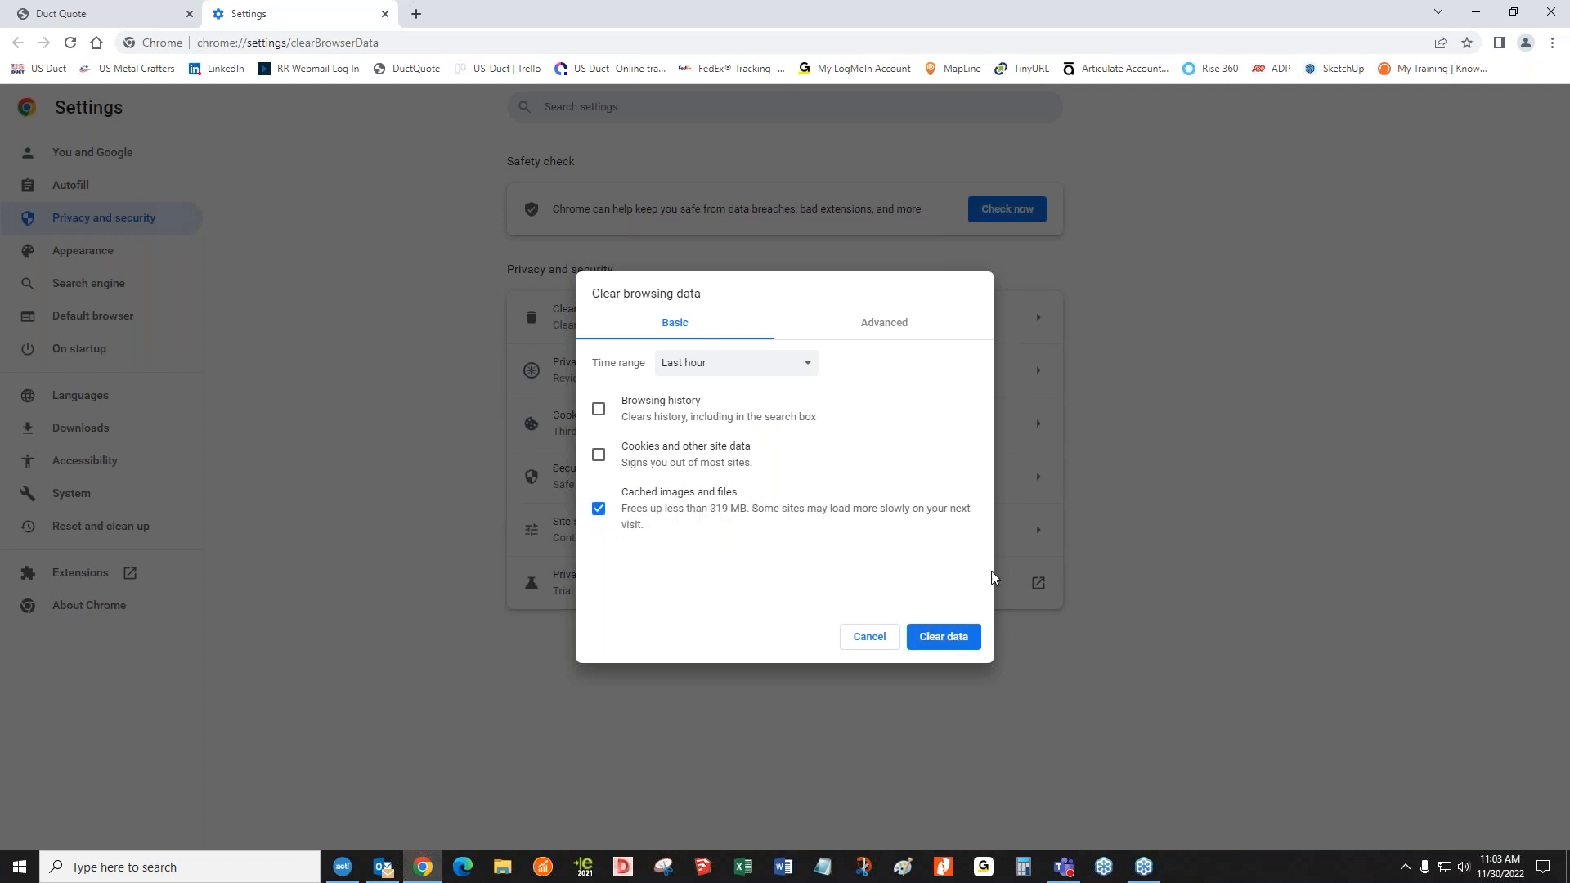
left_click(944, 639)
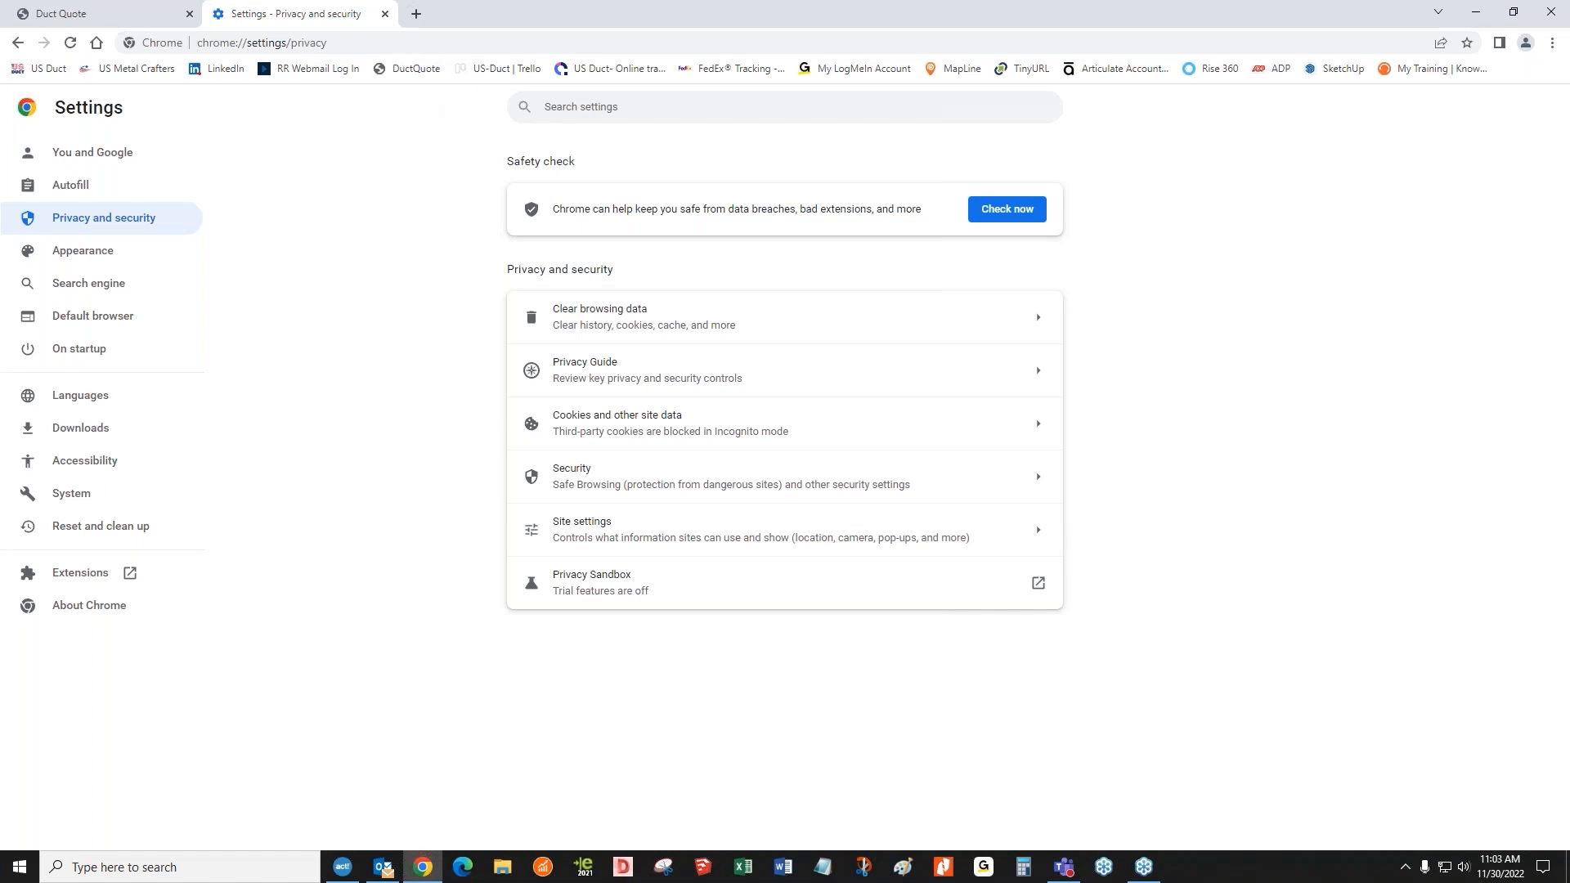
left_click(385, 14)
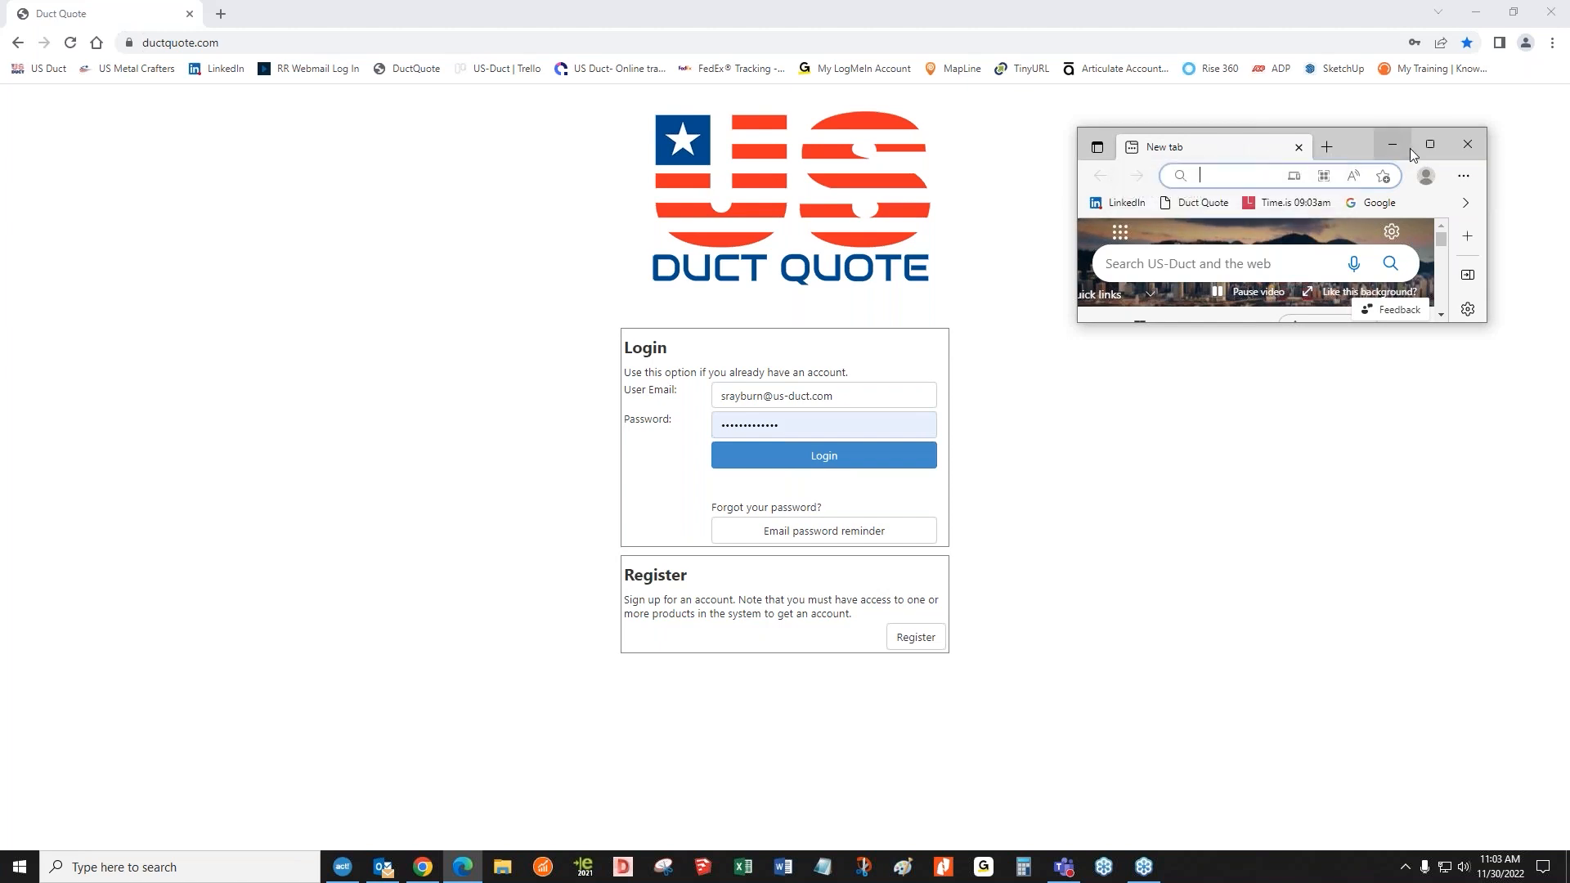
- In Microsoft Edge, clear the last hour's cached images and files, and close the browser
left_click(1431, 144)
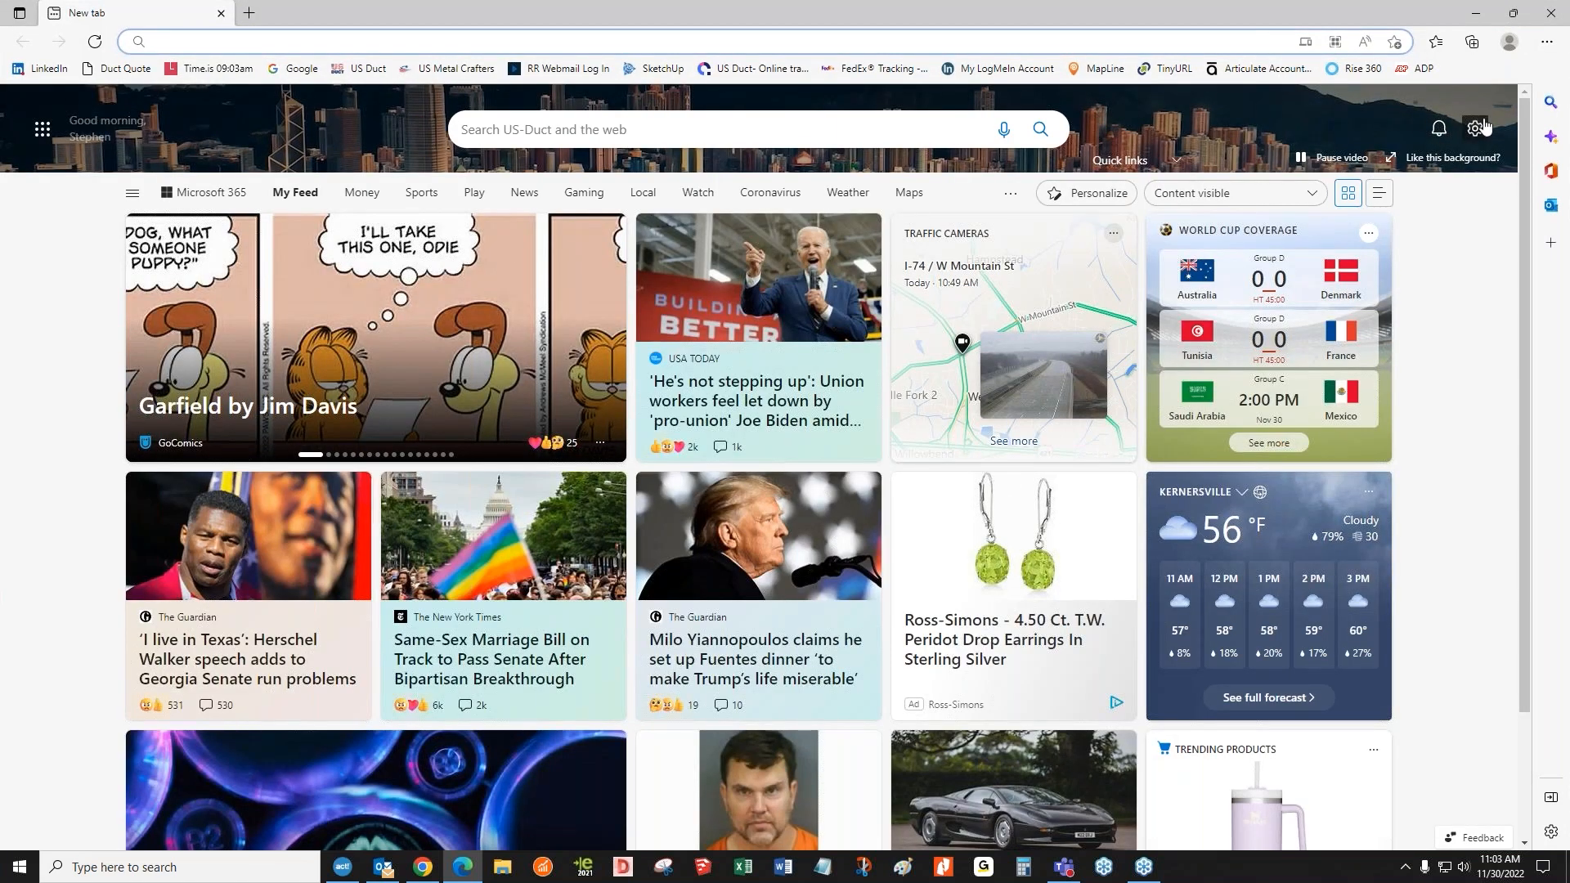
left_click(1546, 45)
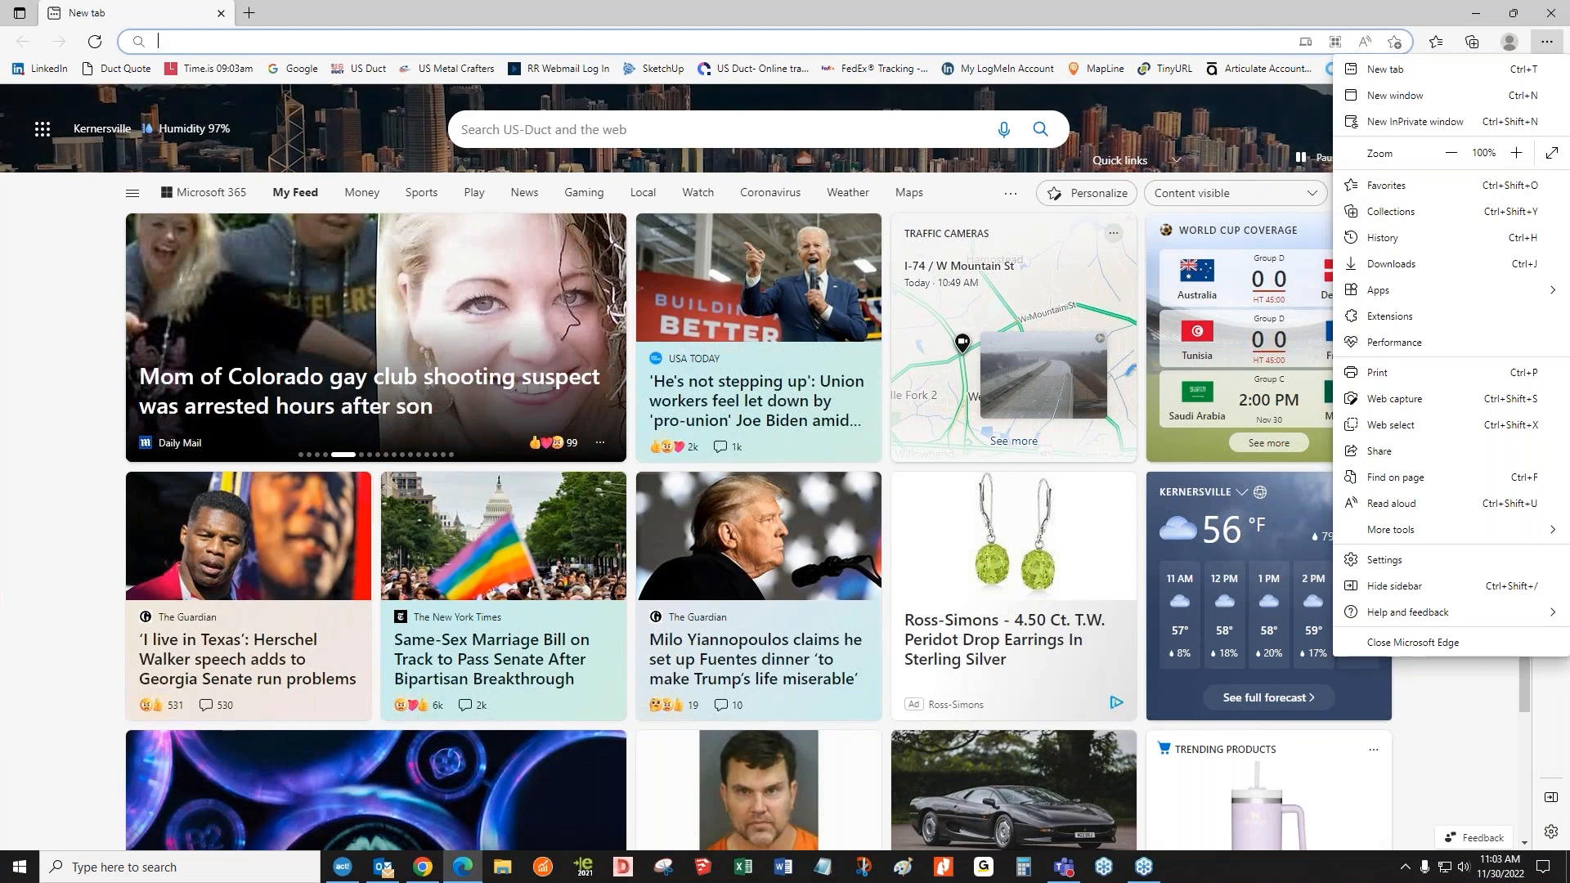
left_click(1381, 238)
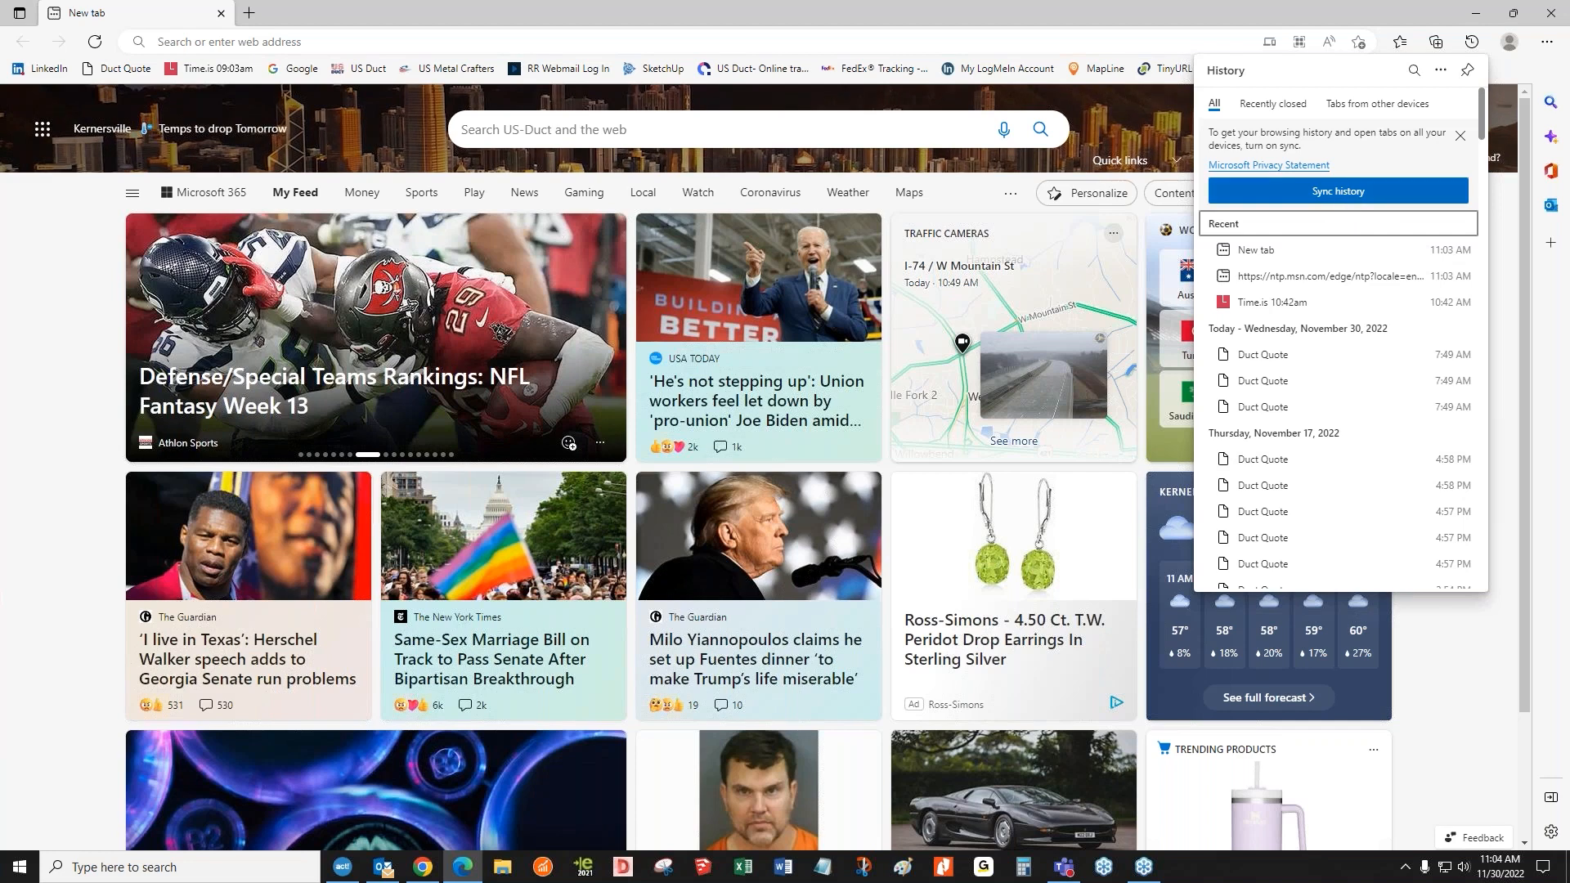
left_click(1440, 72)
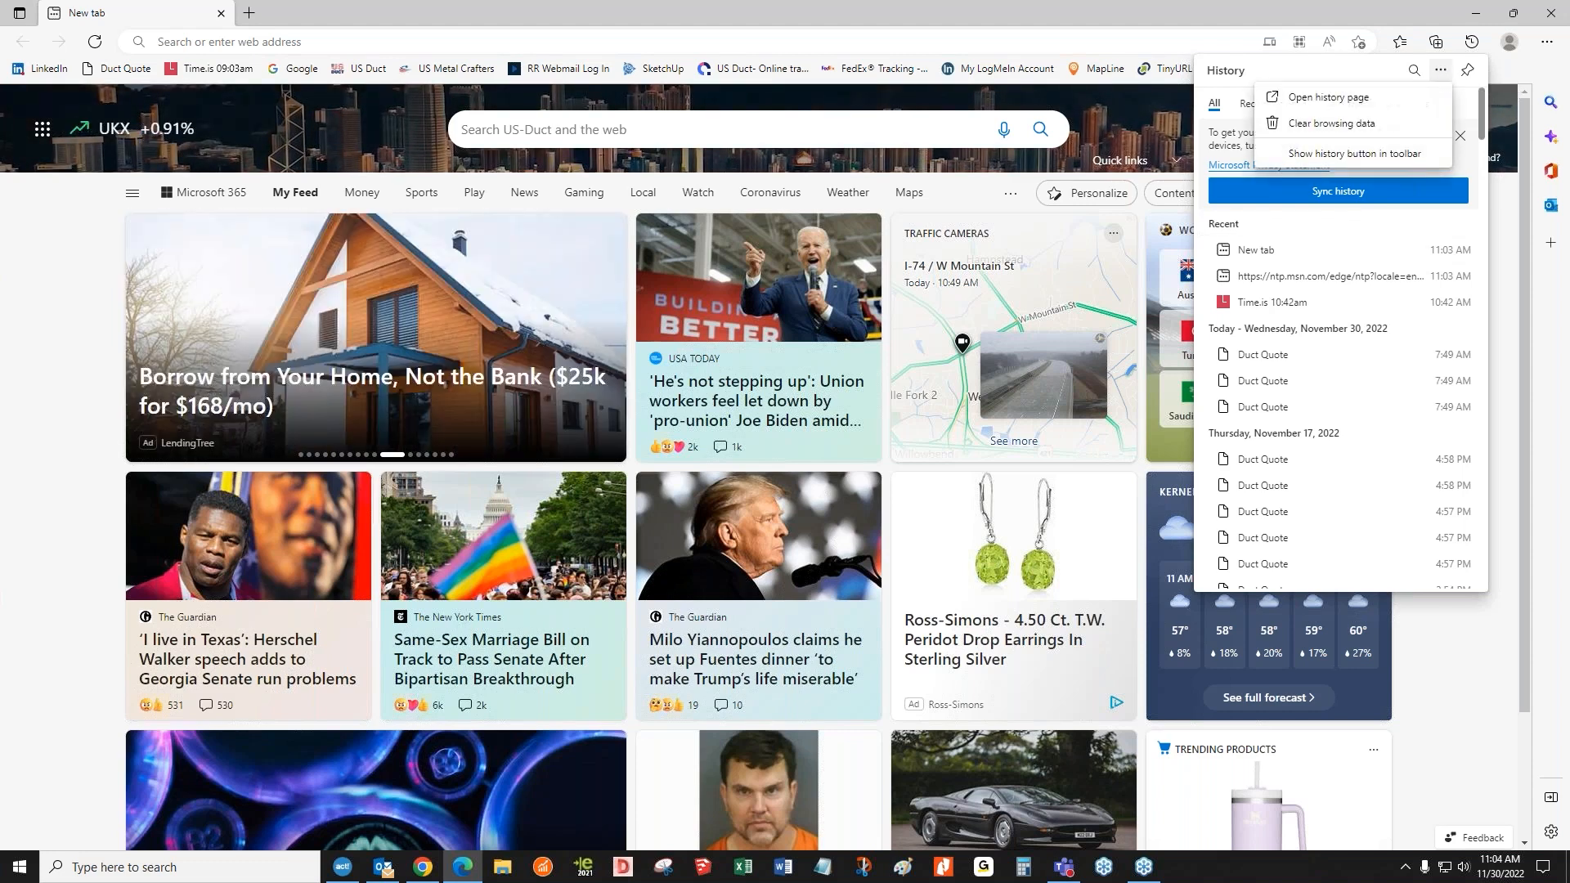
left_click(1328, 127)
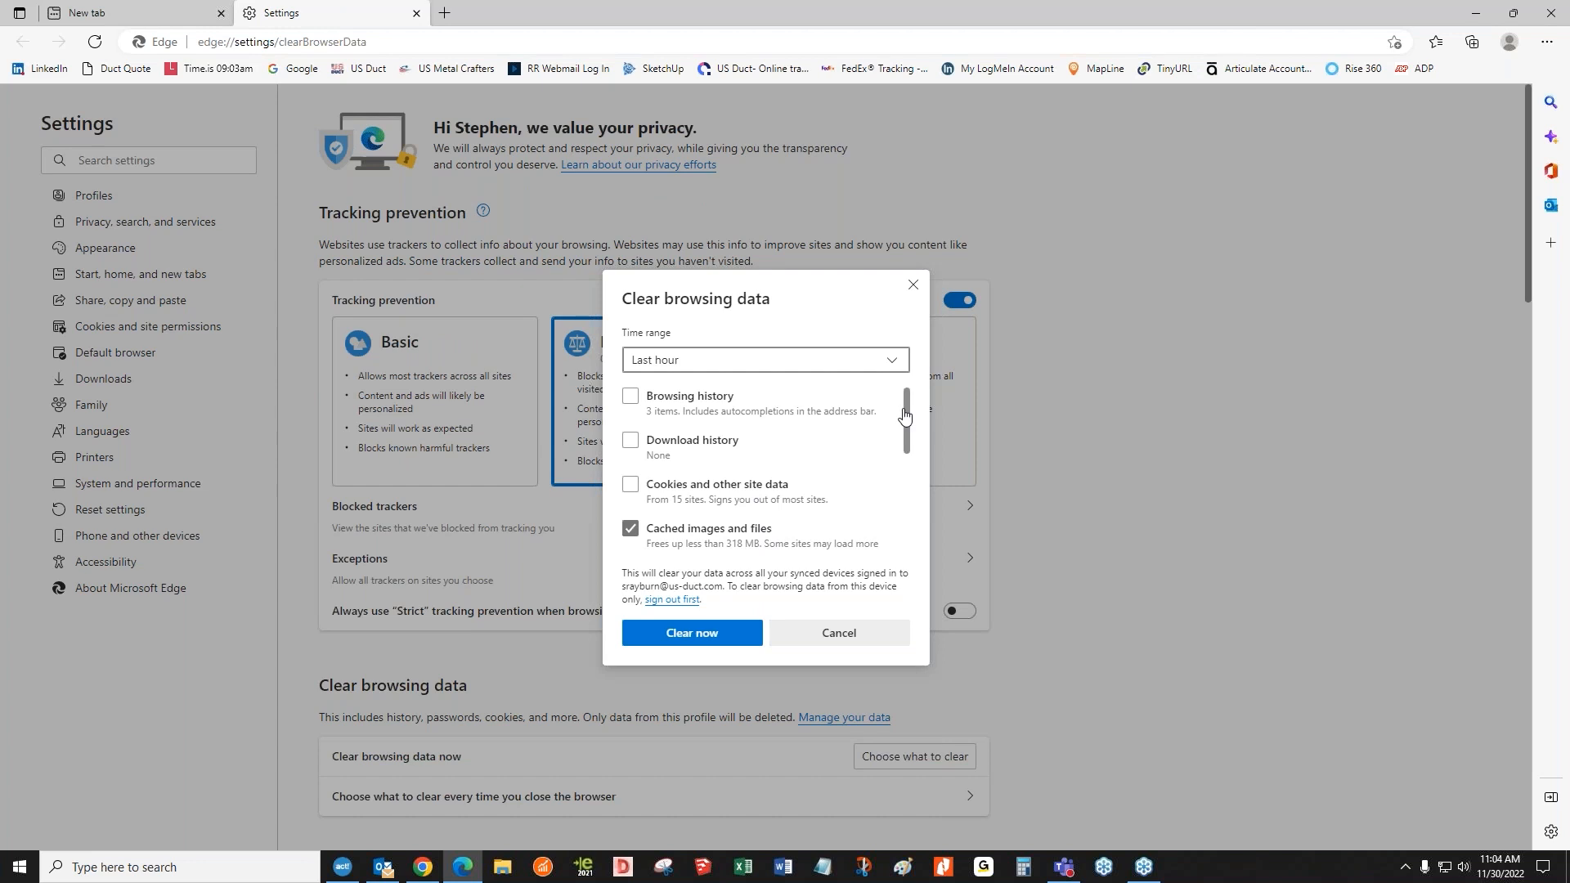
mouse_move(906, 405)
left_mouse_down()
mouse_move(907, 497)
mouse_move(904, 394)
left_mouse_up()
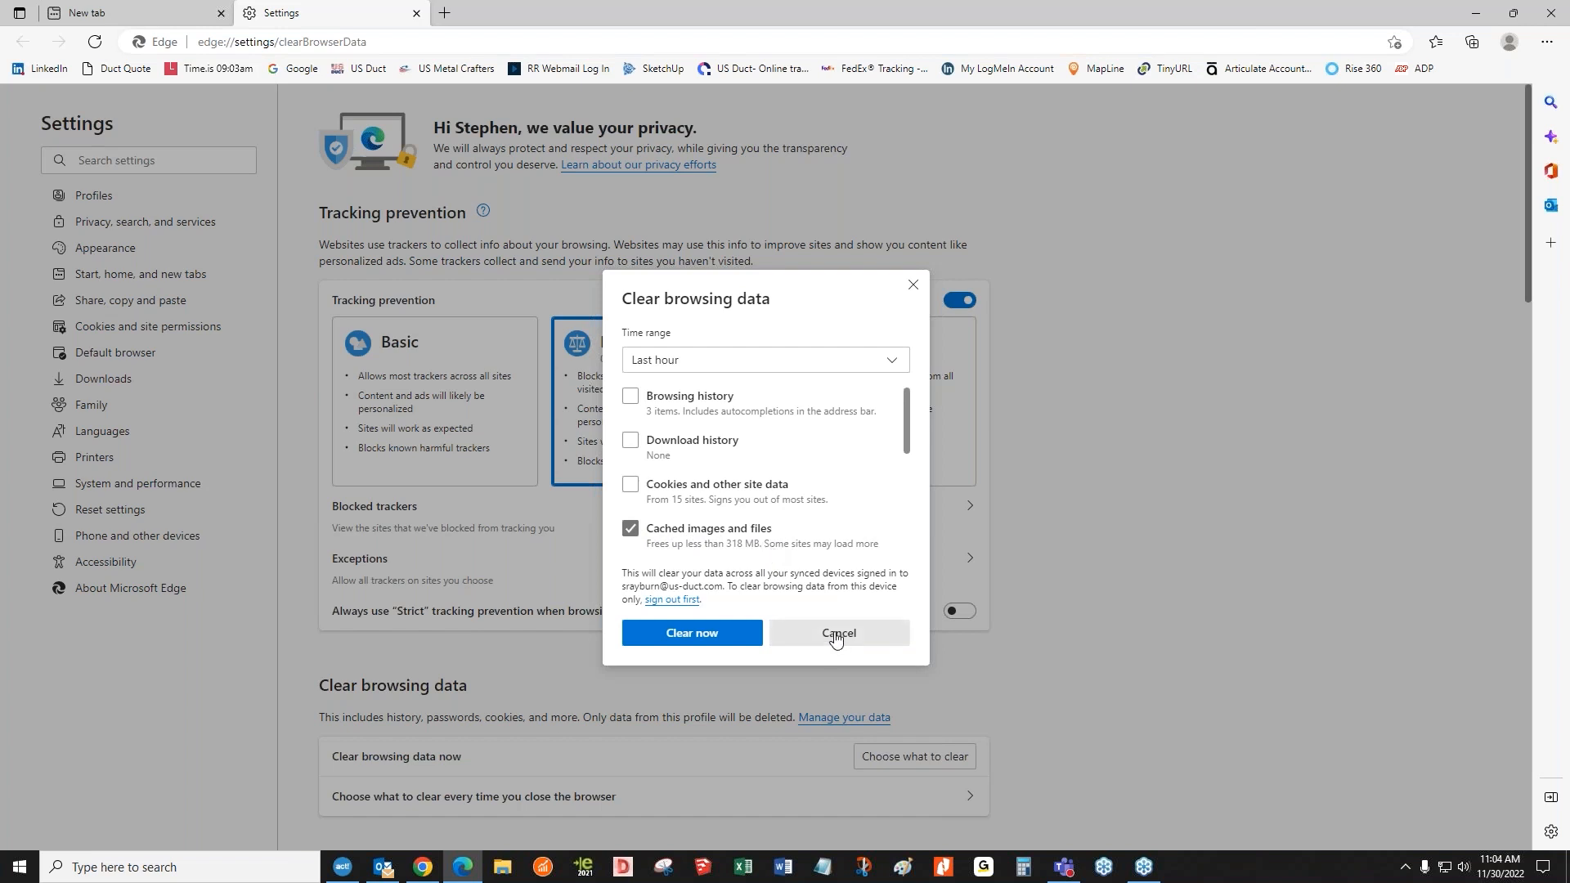
left_click(703, 635)
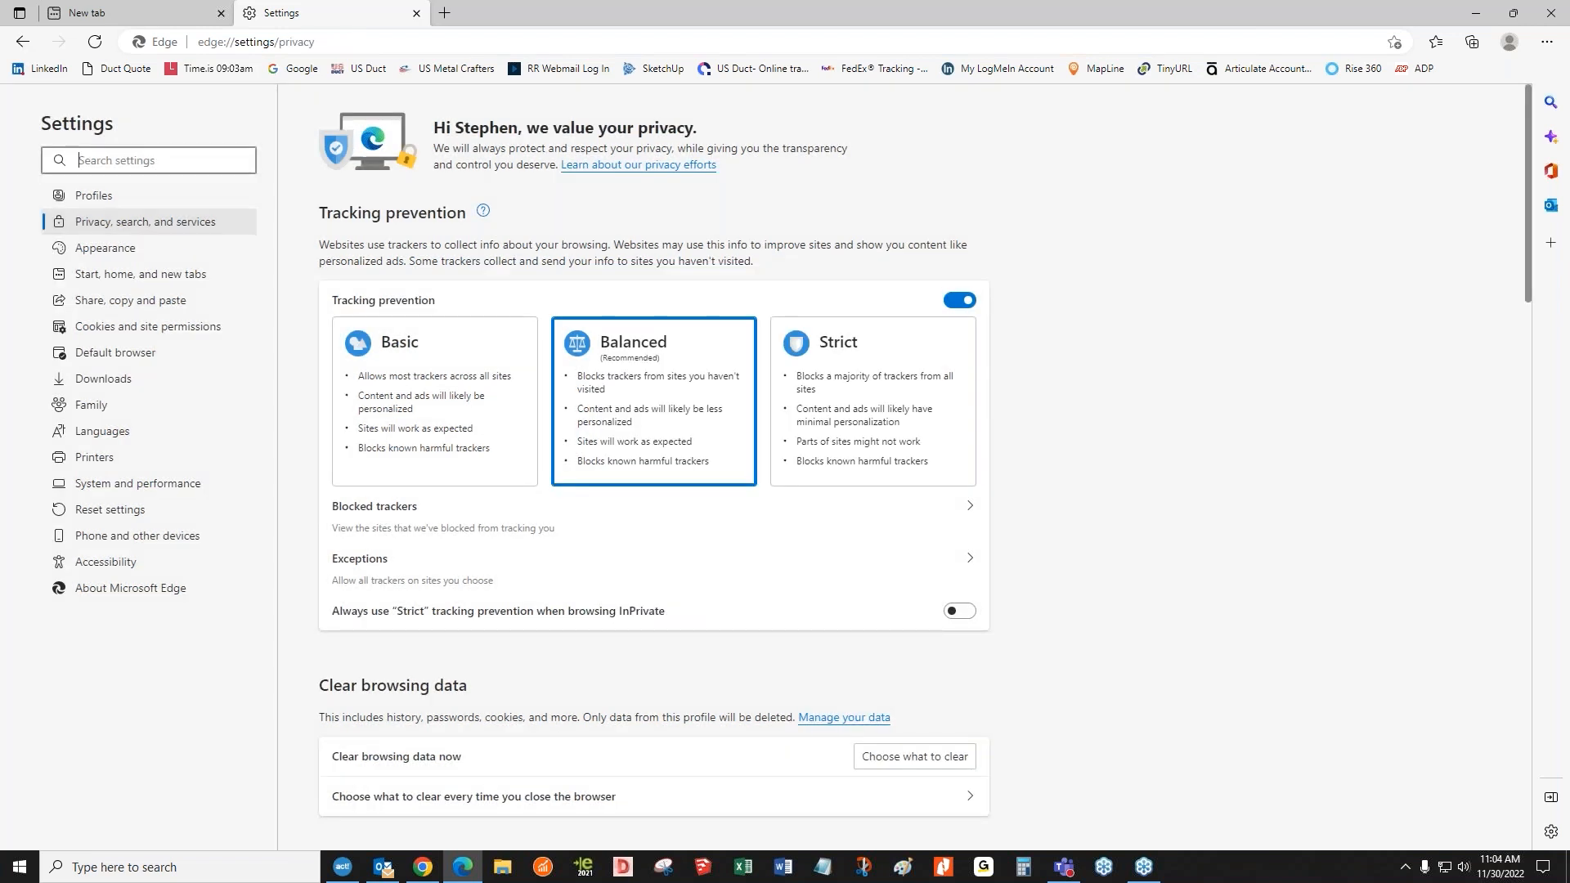
left_click(417, 13)
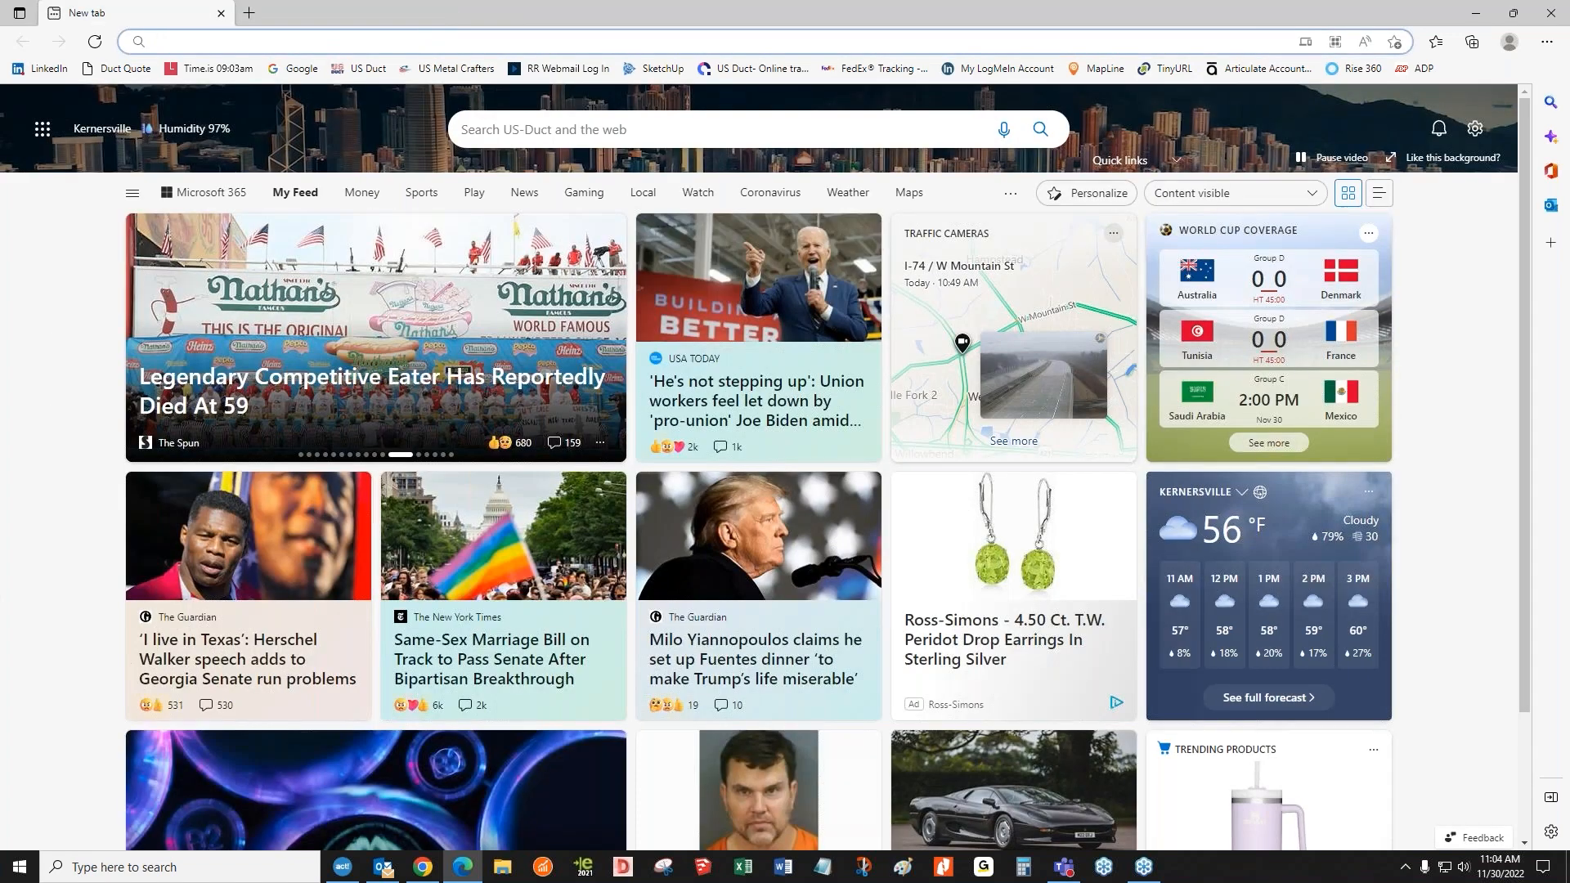
left_click(1551, 13)
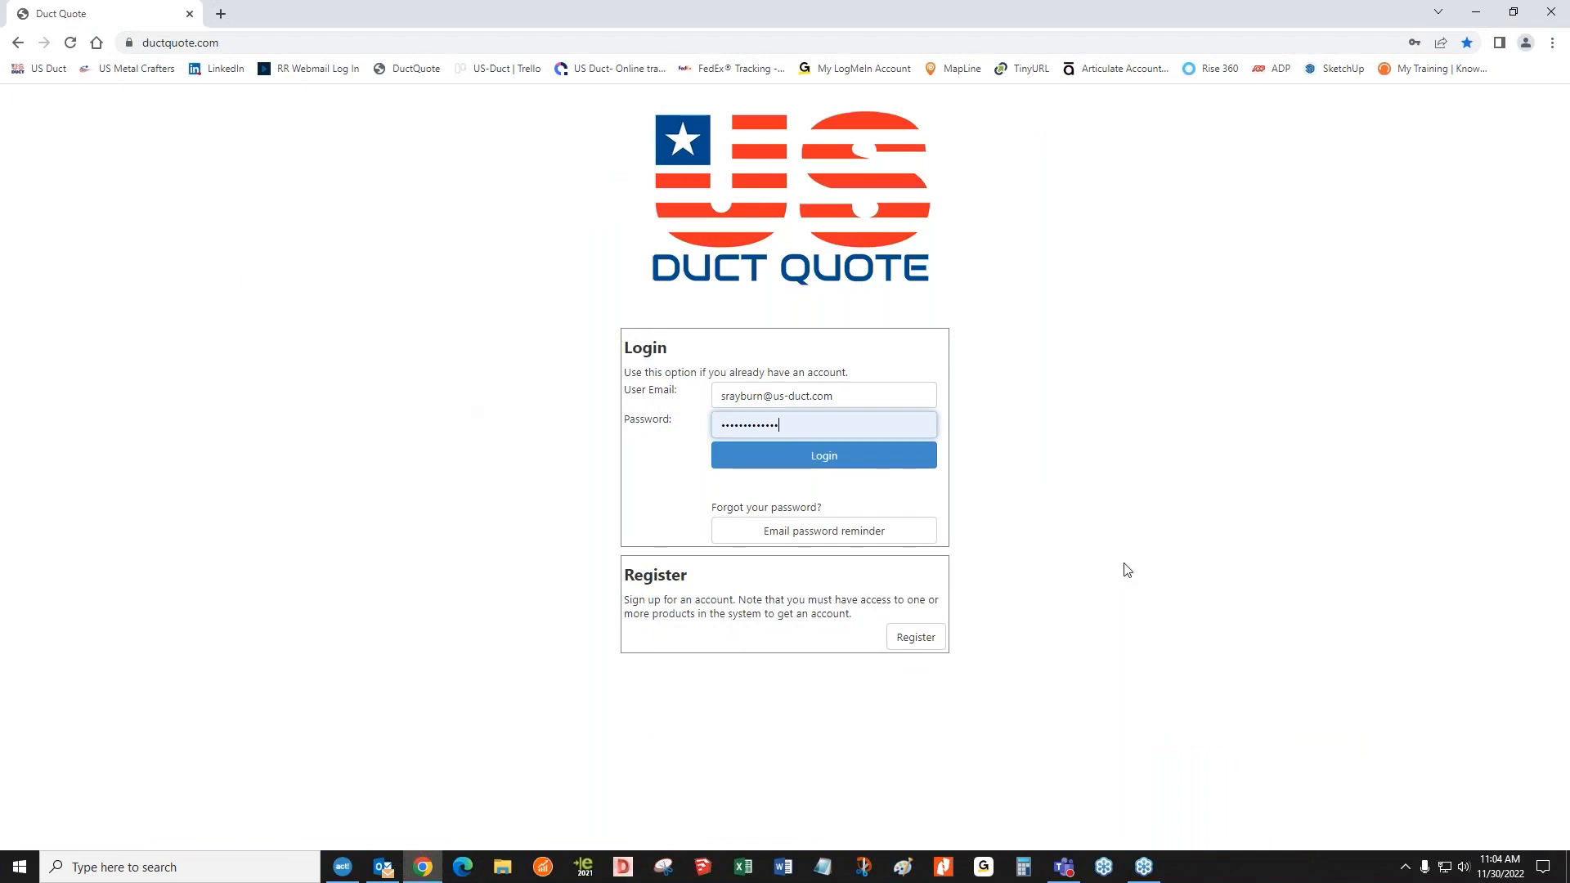
- Log in to Duct Quote with the saved credentials and open the Training-Y Branch layout of project 254707
left_click(832, 460)
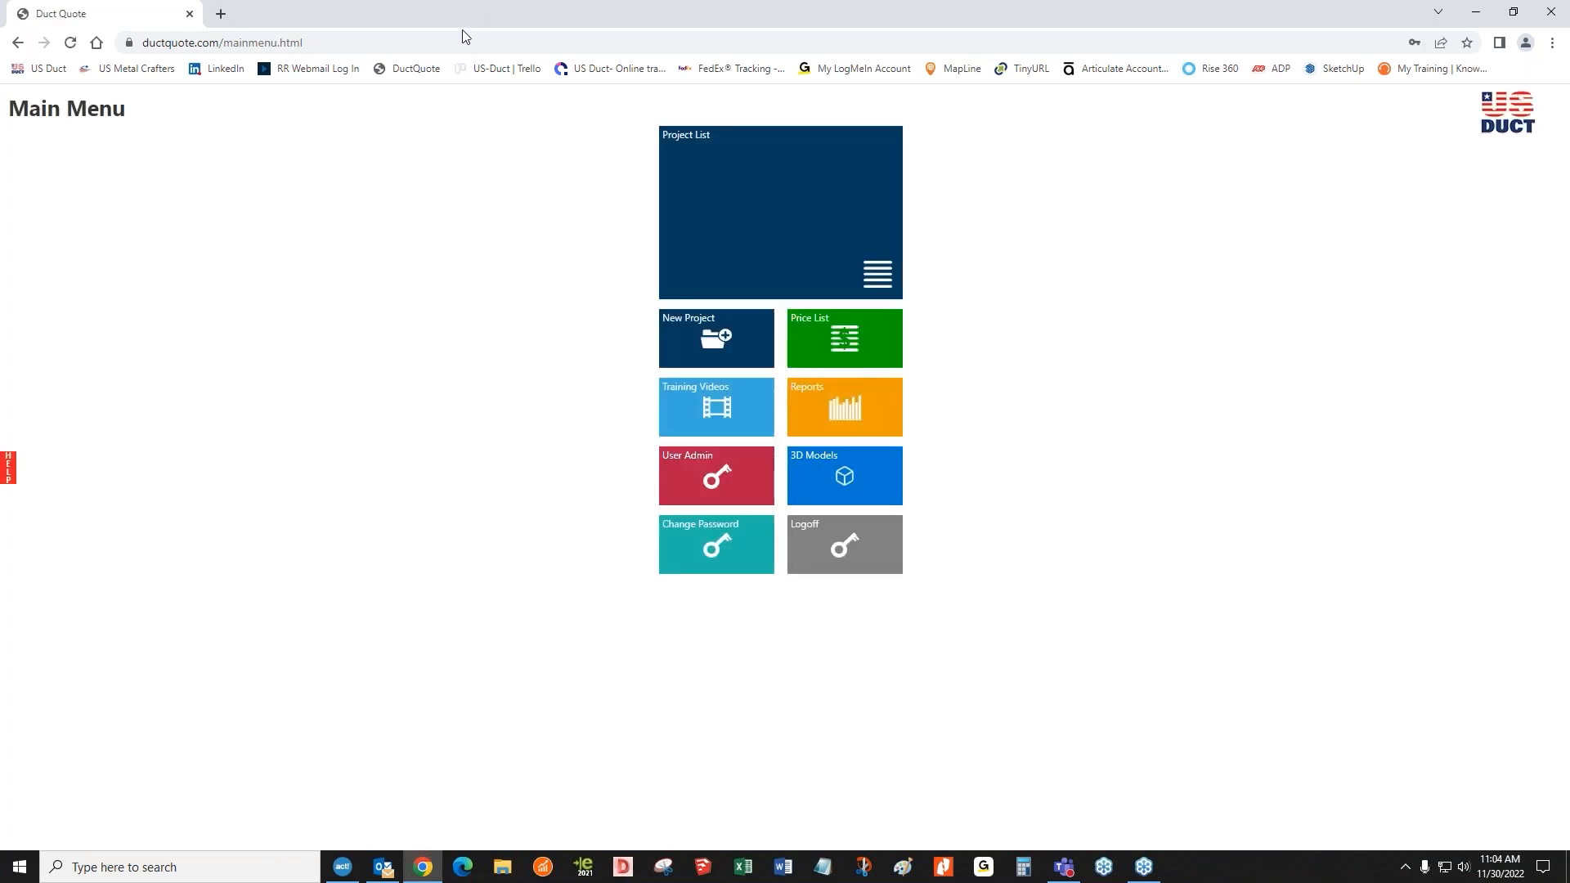
left_click(778, 239)
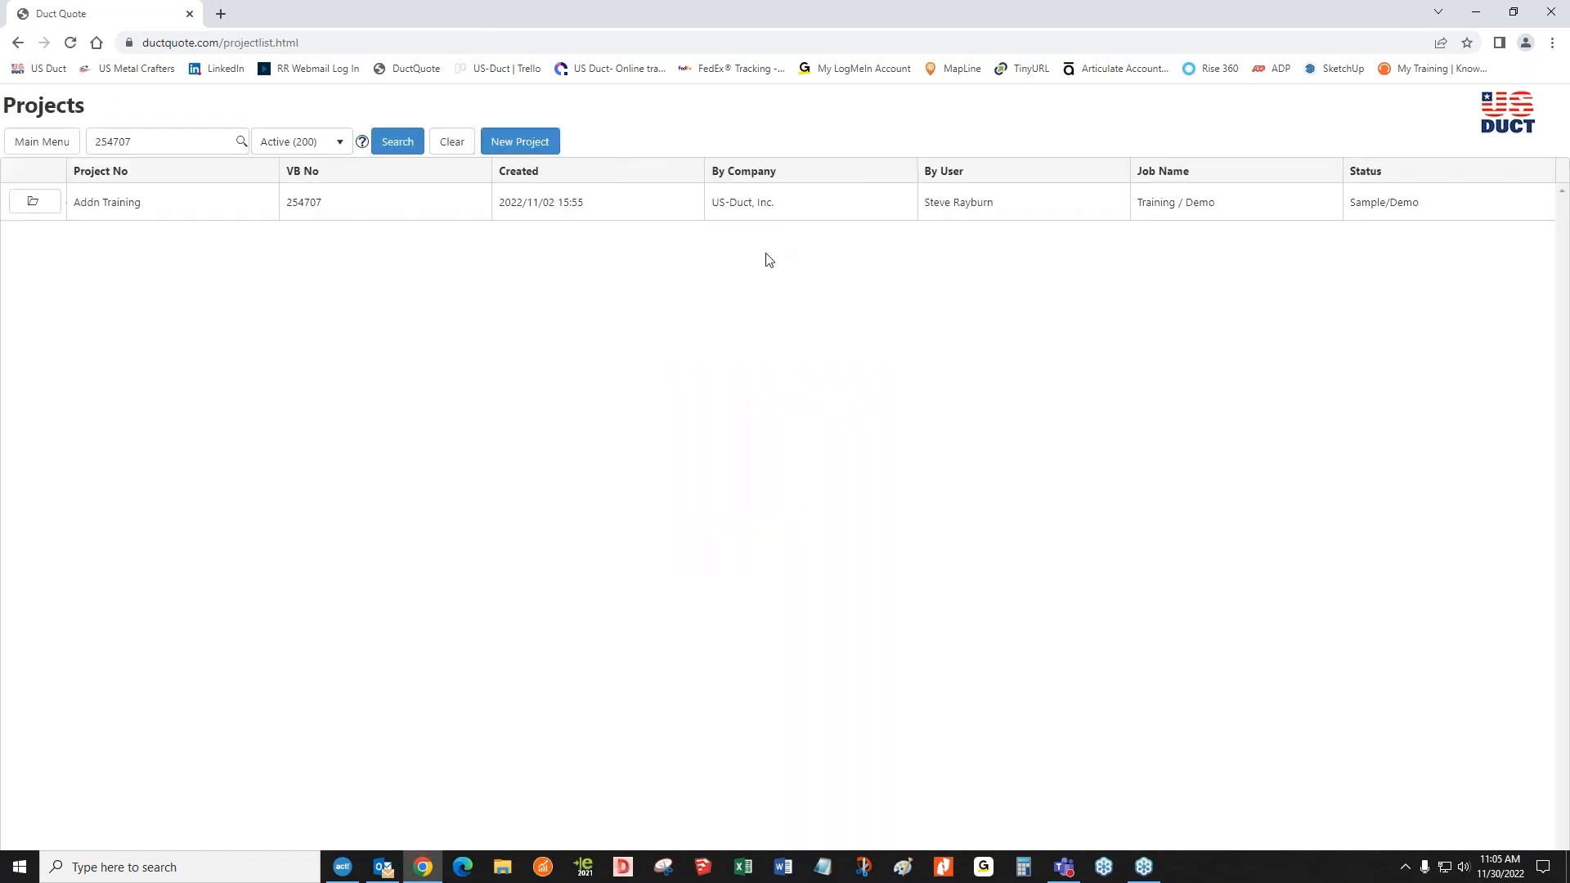
left_click(33, 203)
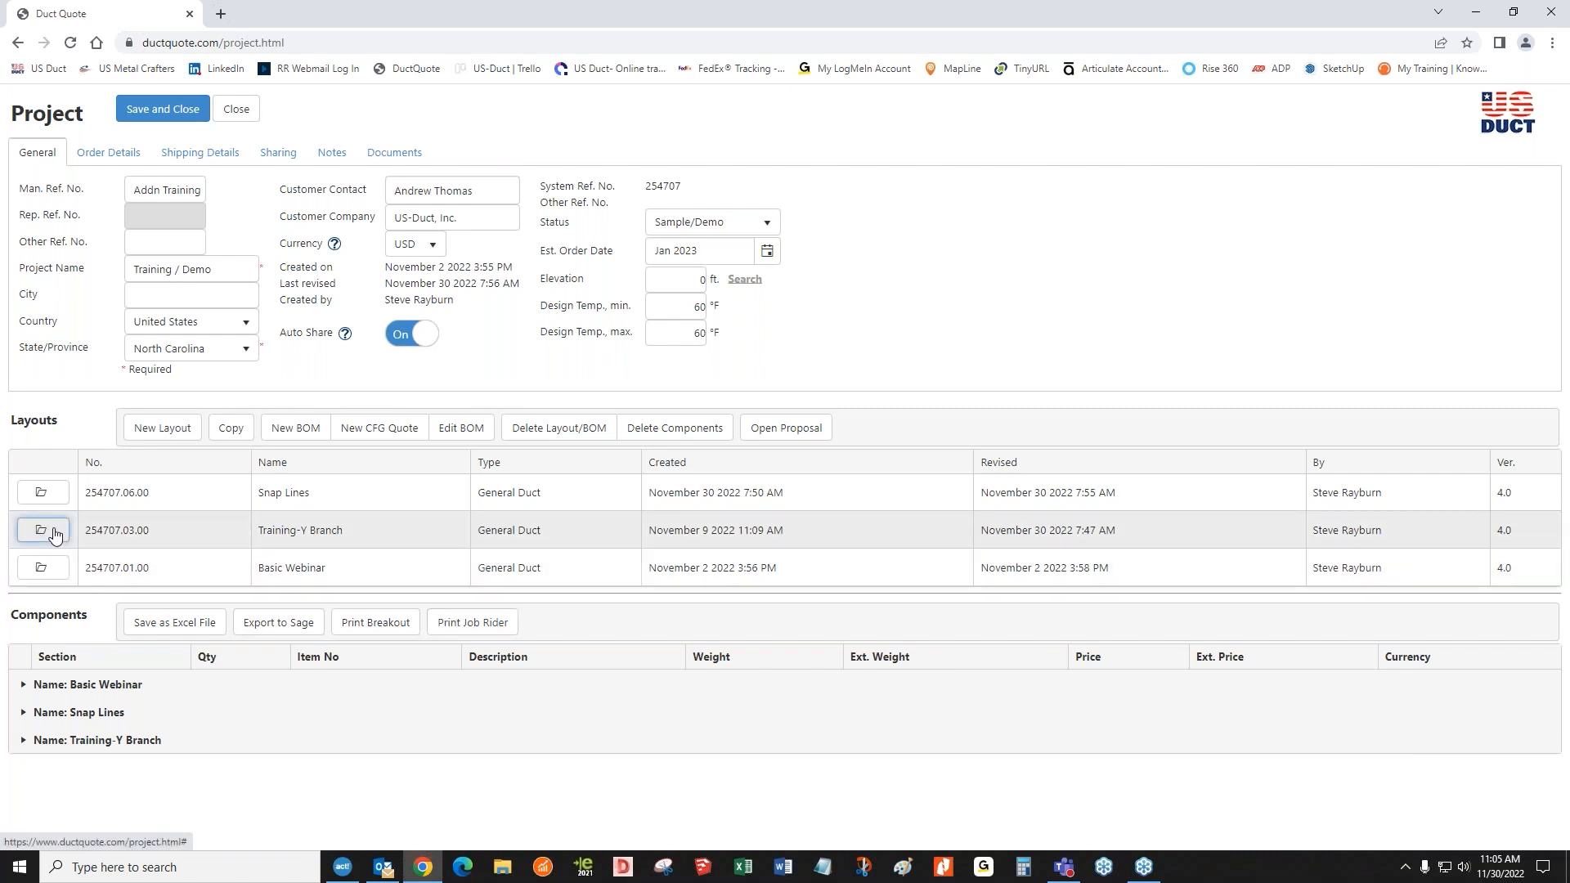
left_click(54, 533)
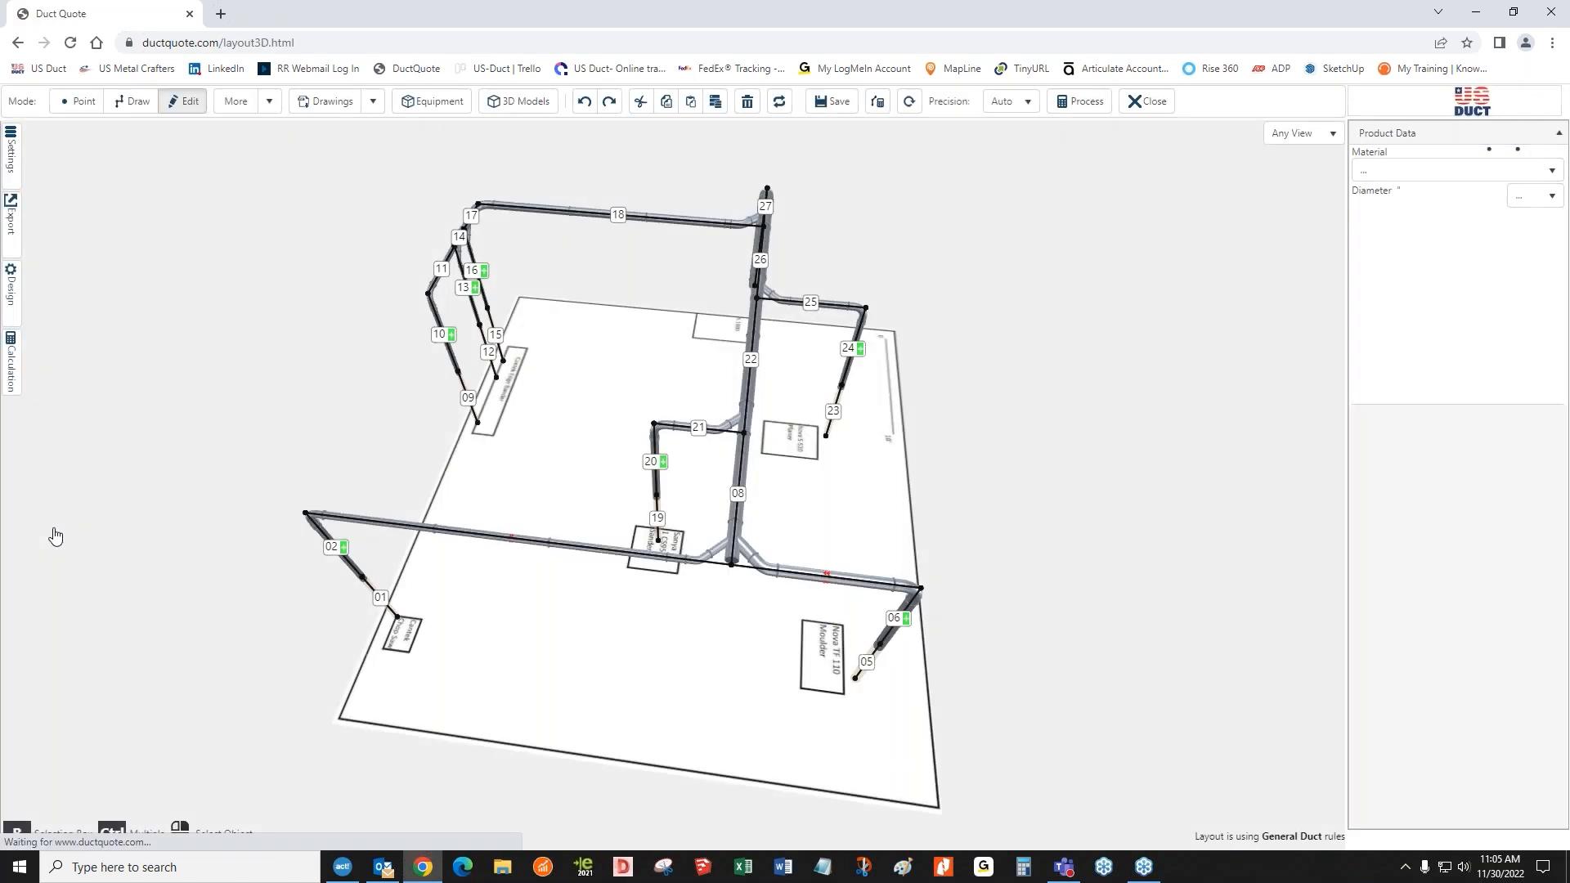
- Draw a 7-inch duct segment about 2'6¾" long from the double-branch junction, continuing the line of segment 08
left_click_drag(499, 708, 634, 683)
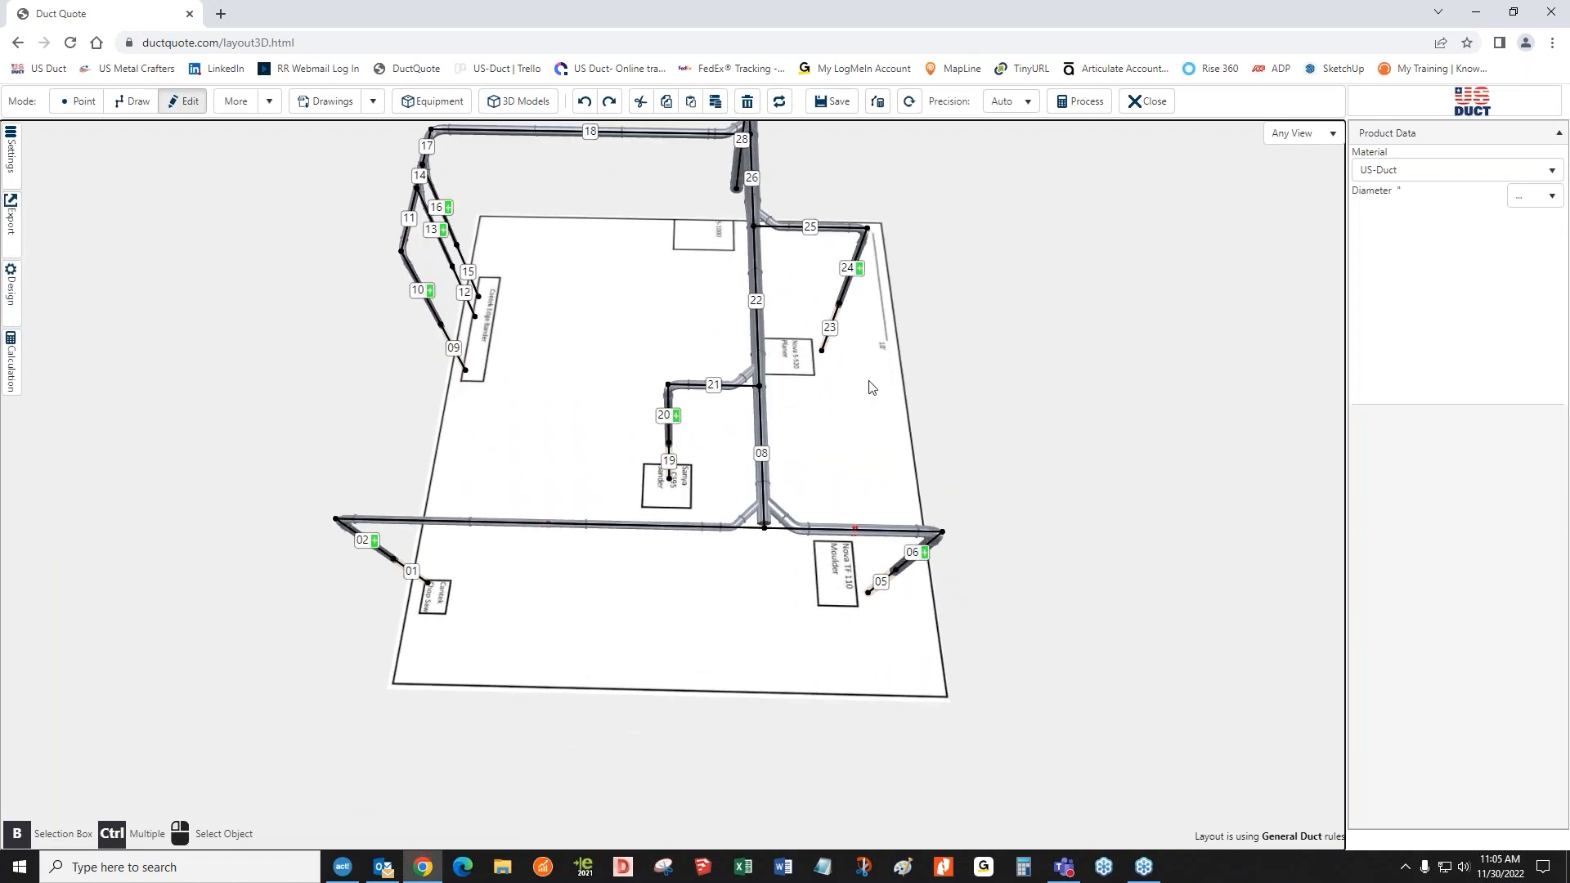
left_click_drag(578, 375, 577, 460)
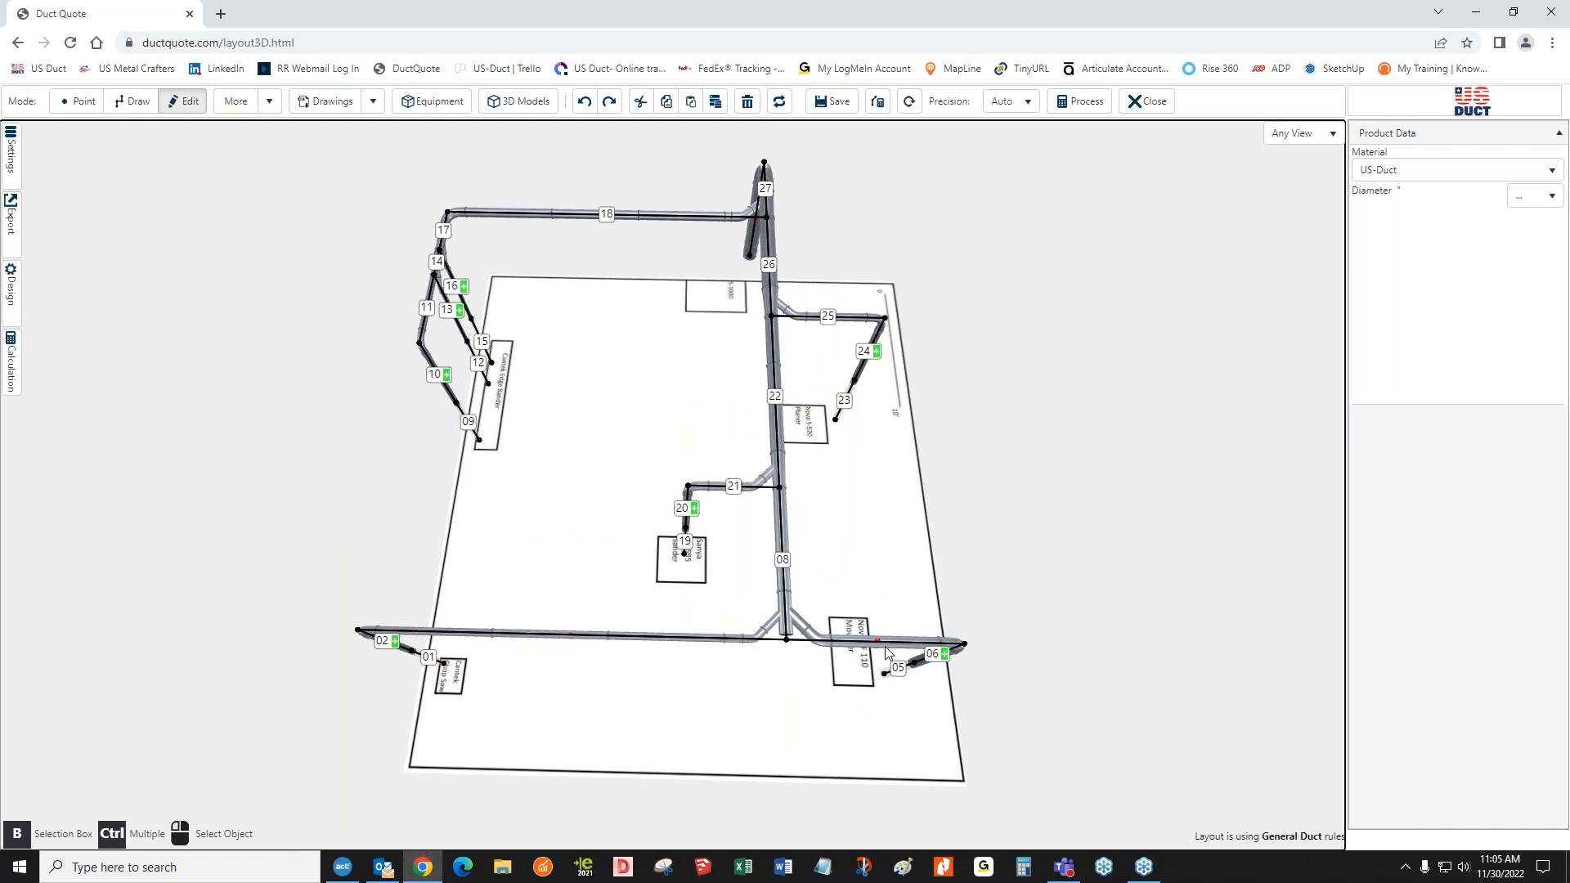
right_click_drag(944, 585, 884, 513)
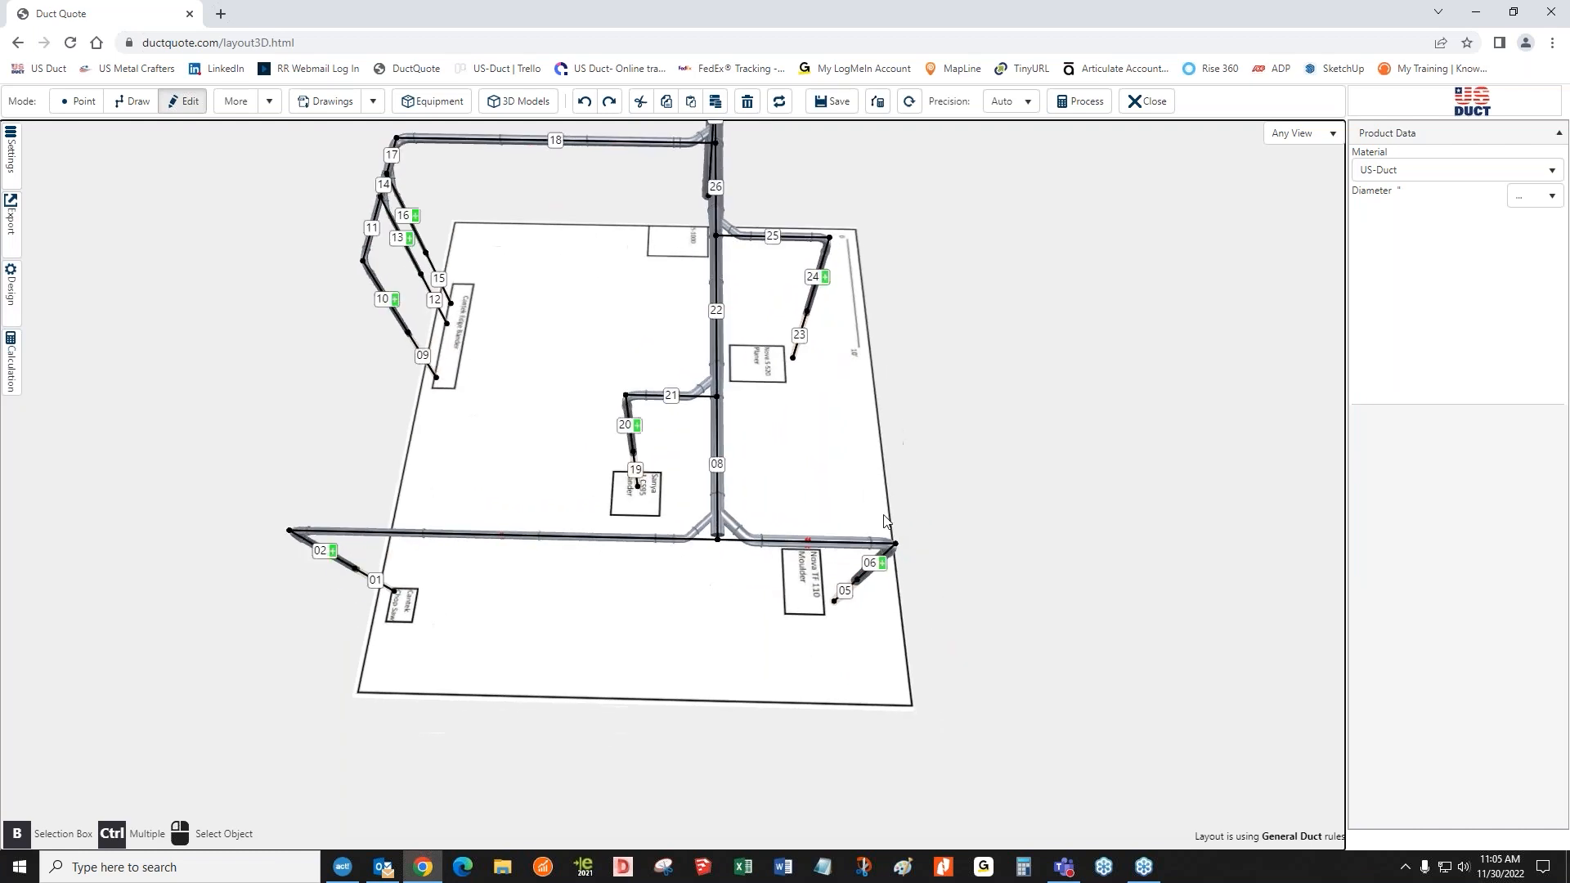
scroll(830, 489, "up", 5)
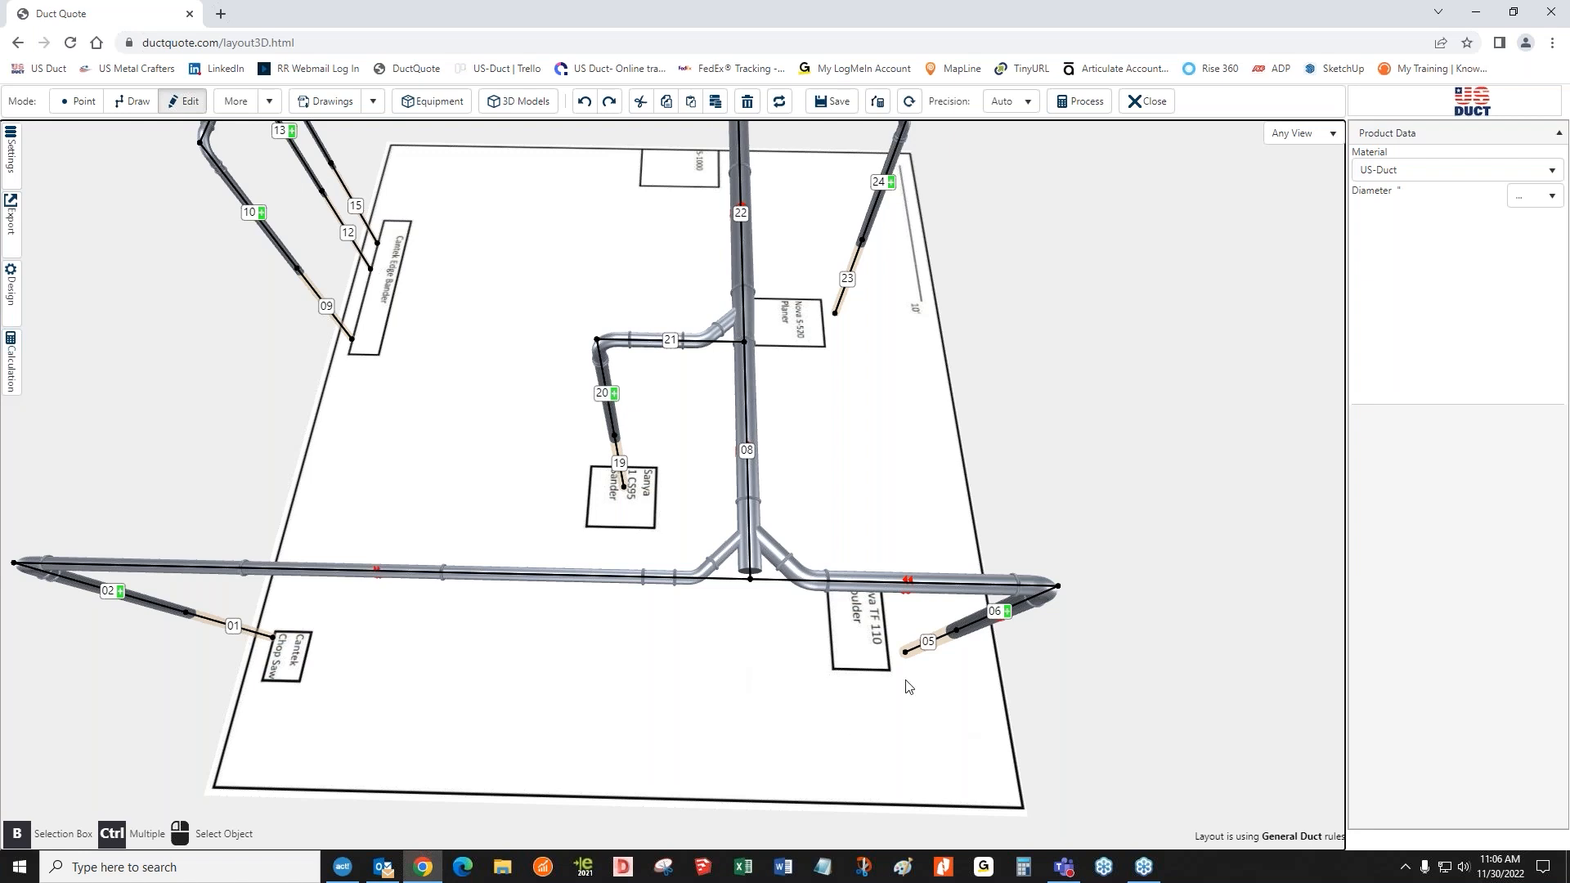
left_click(131, 101)
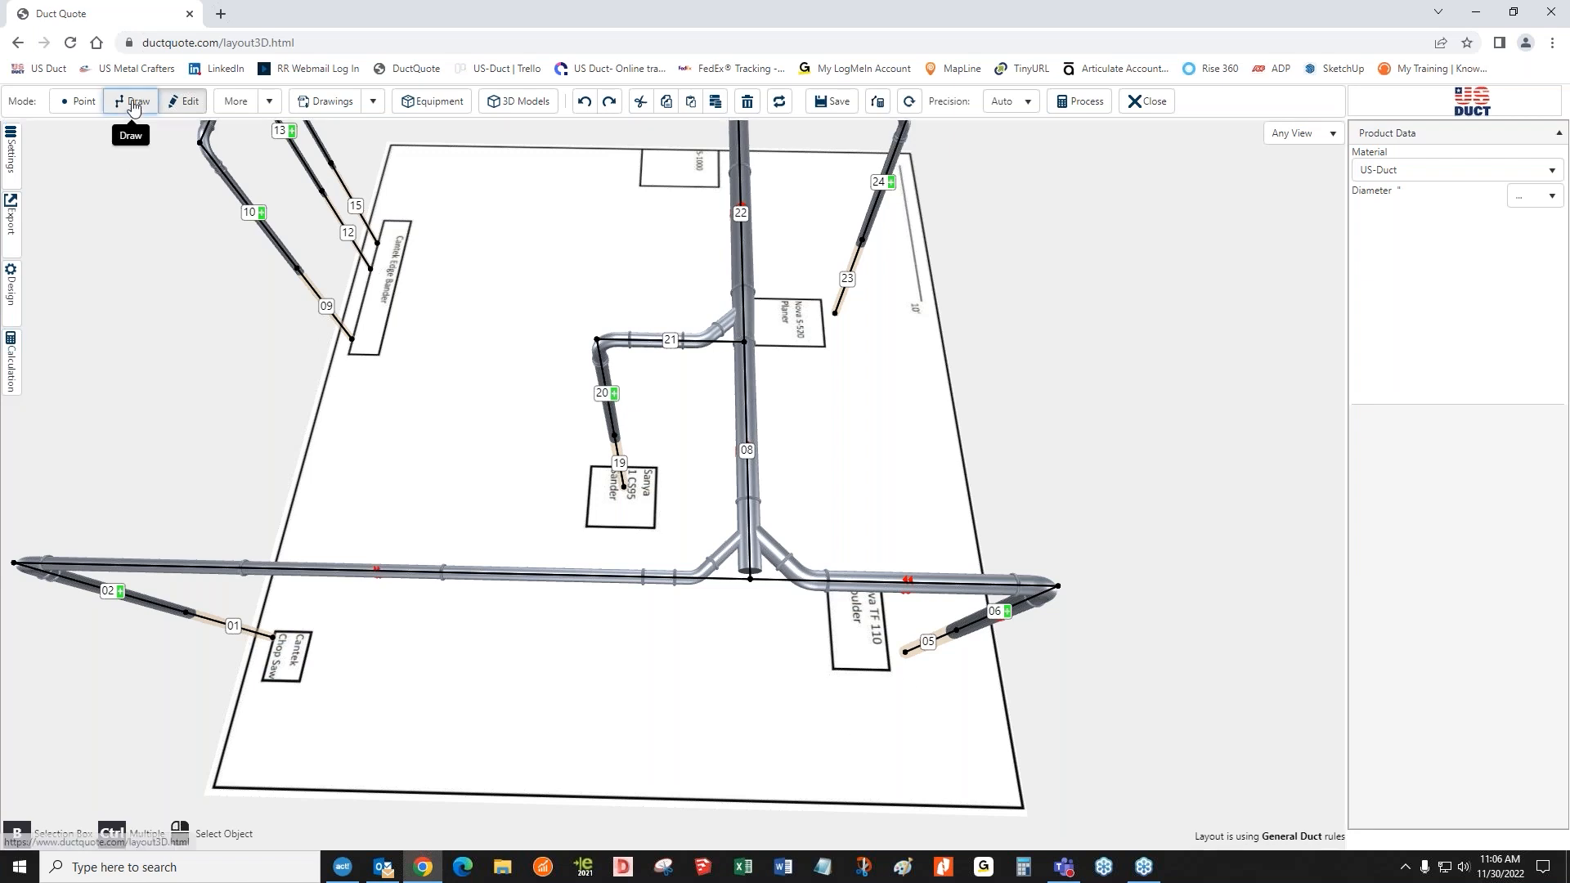
left_click(750, 579)
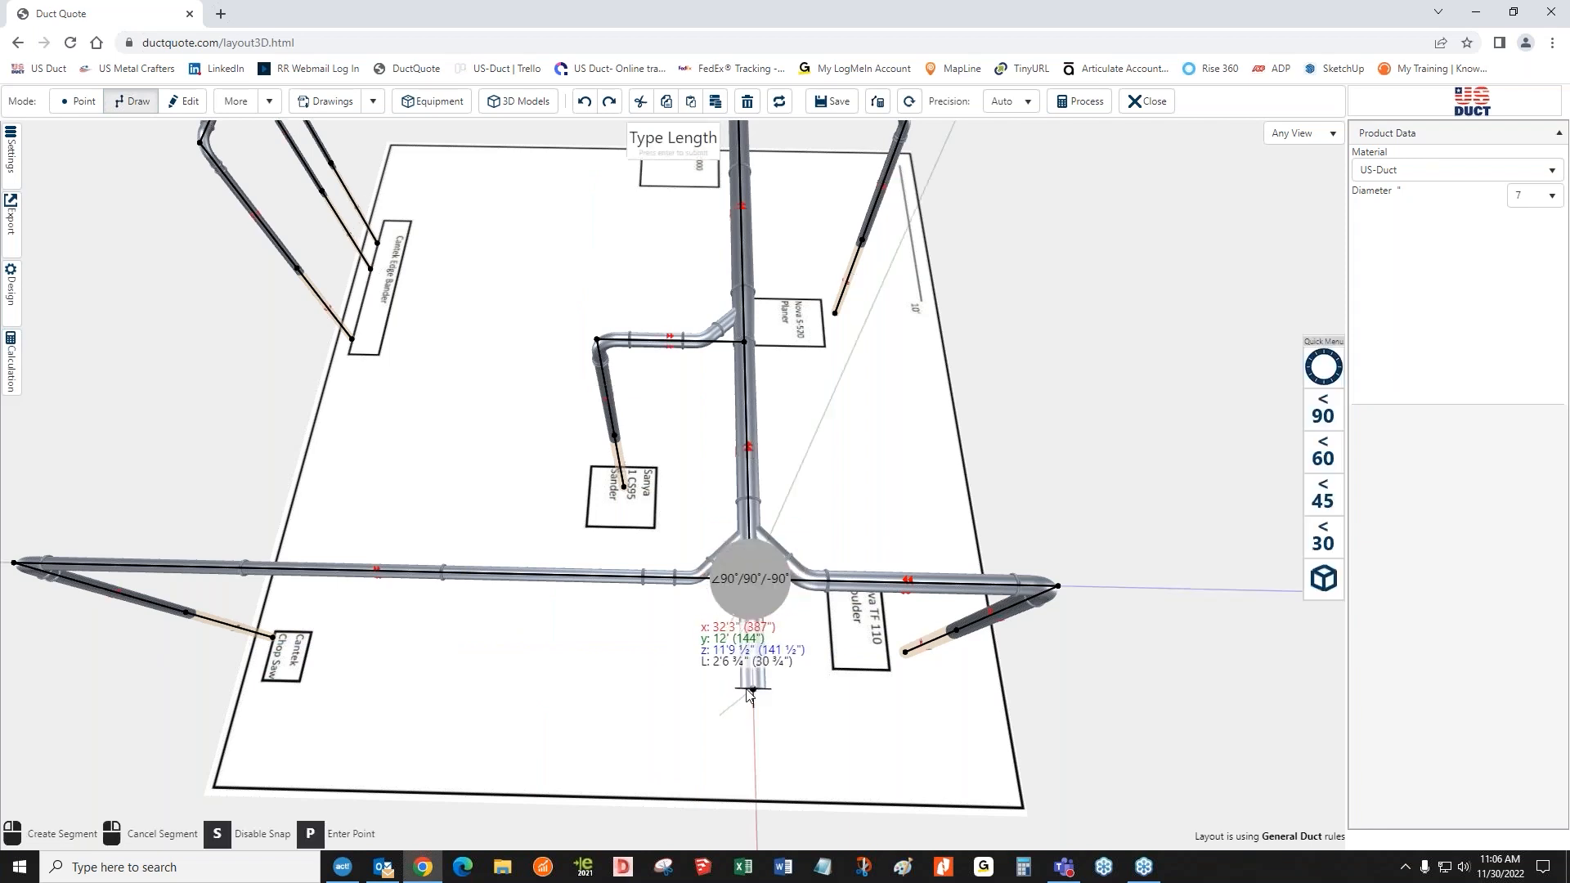
left_click(752, 688)
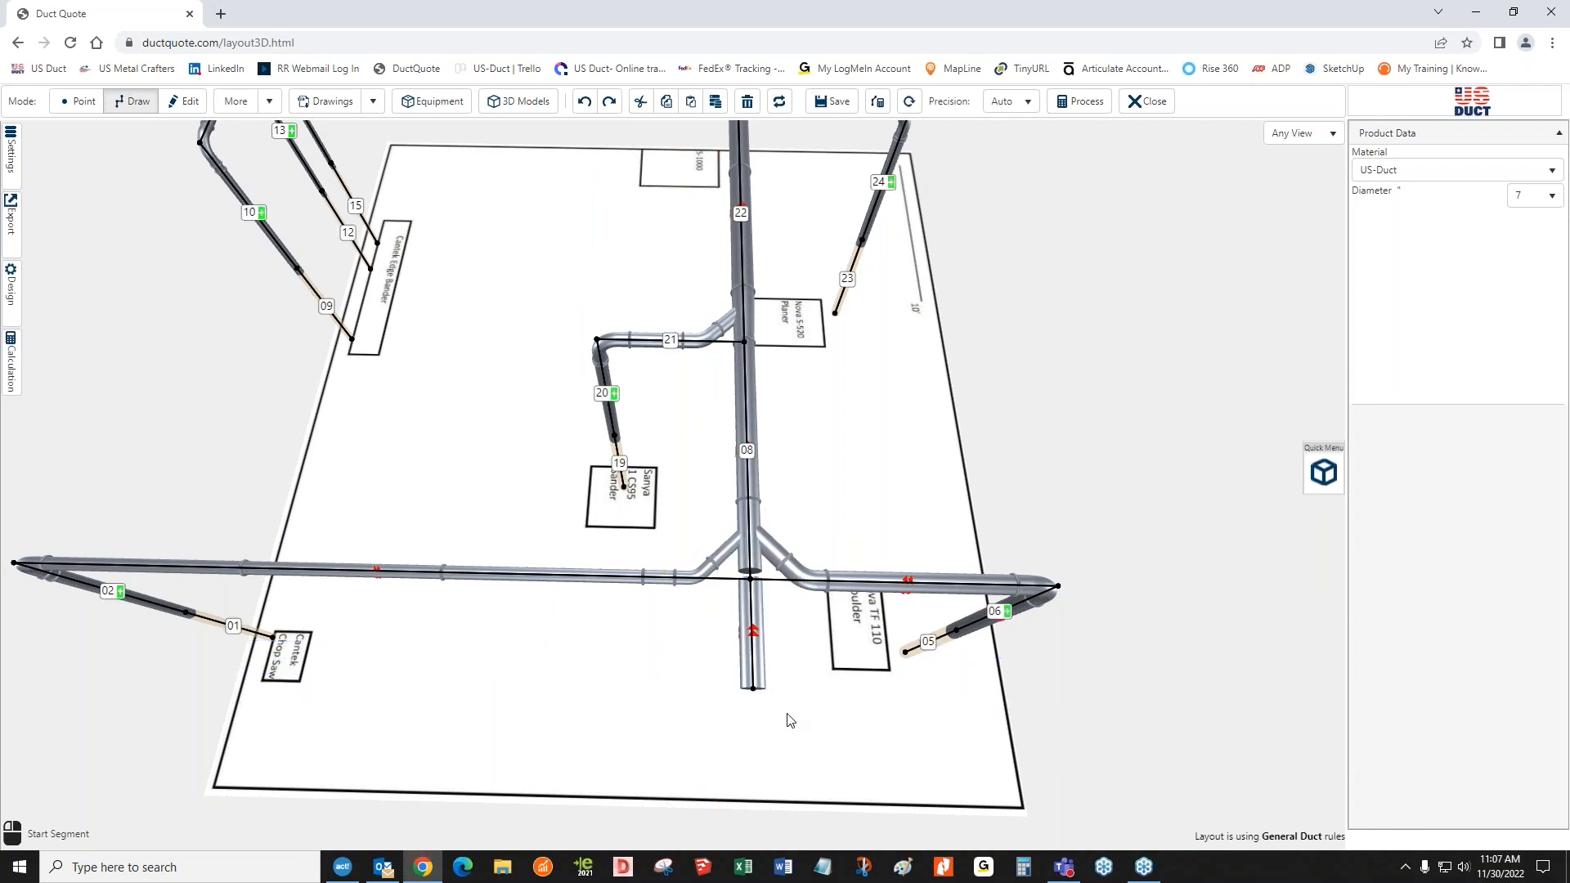
left_click(726, 590)
- Delete the short duct segment extending past the double-branch junction
left_click(178, 105)
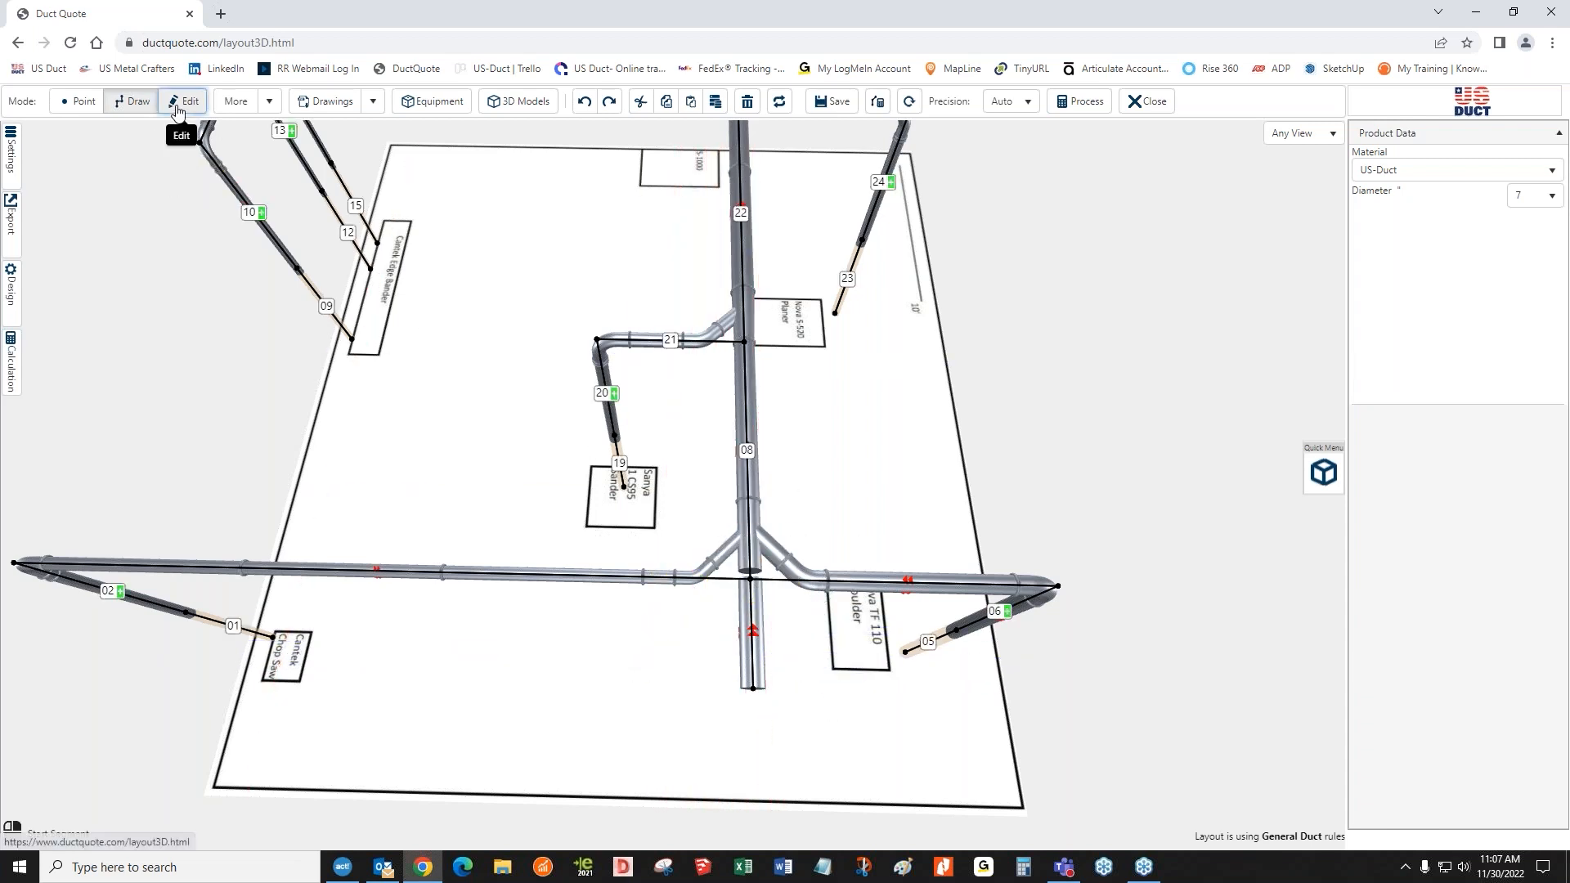
left_click(757, 671)
key("Delete")
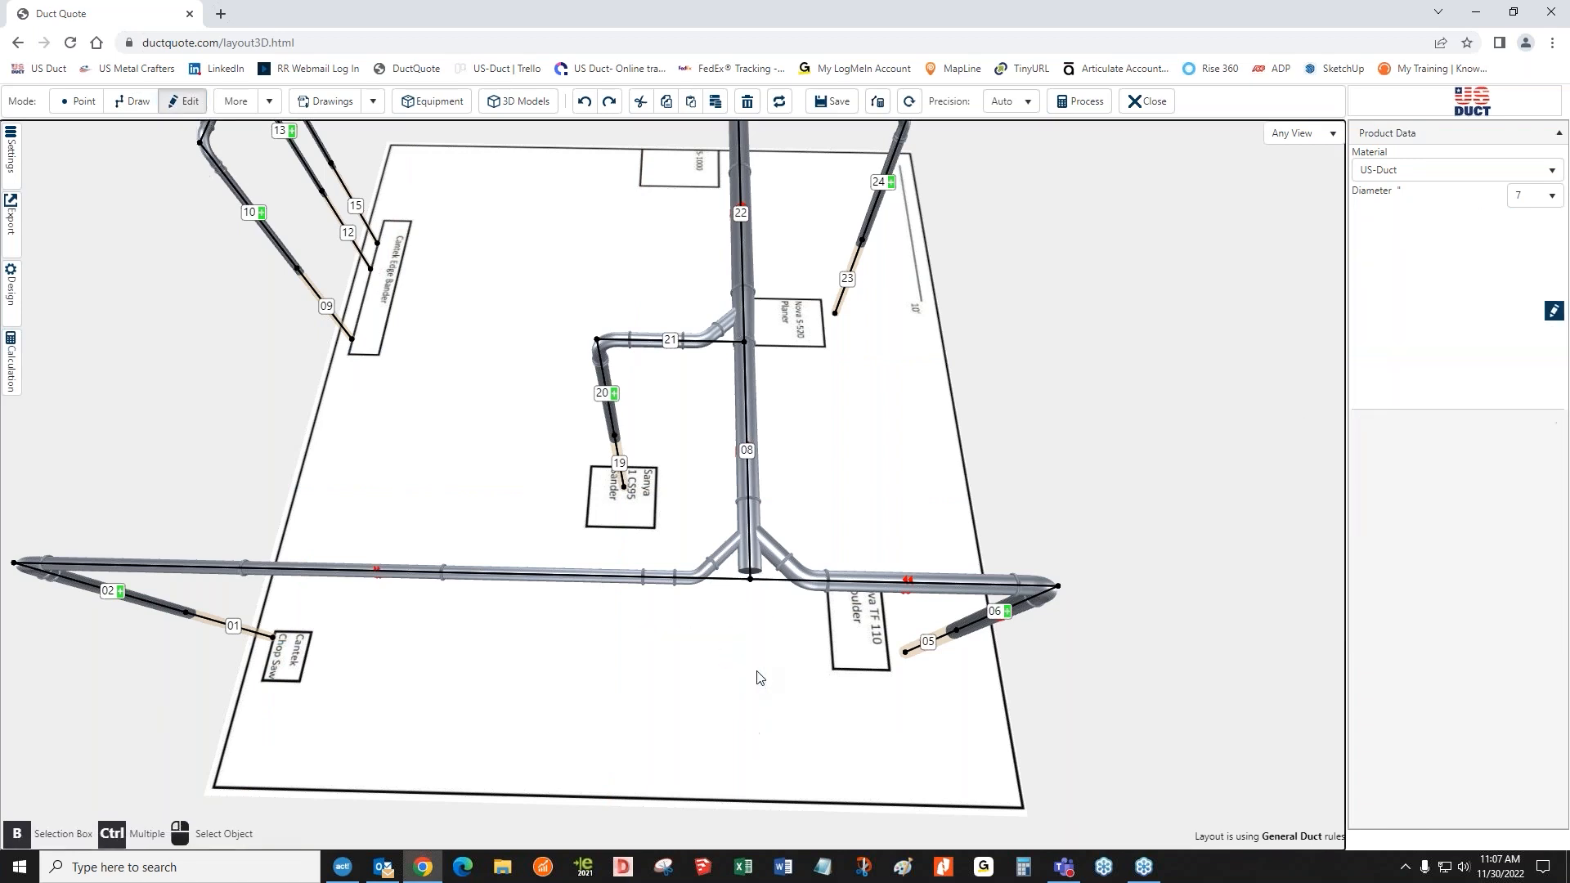
- Try a 90° T-Branch as the inlet fitting of segment 08 and undo the change
scroll(757, 677, "up", 3)
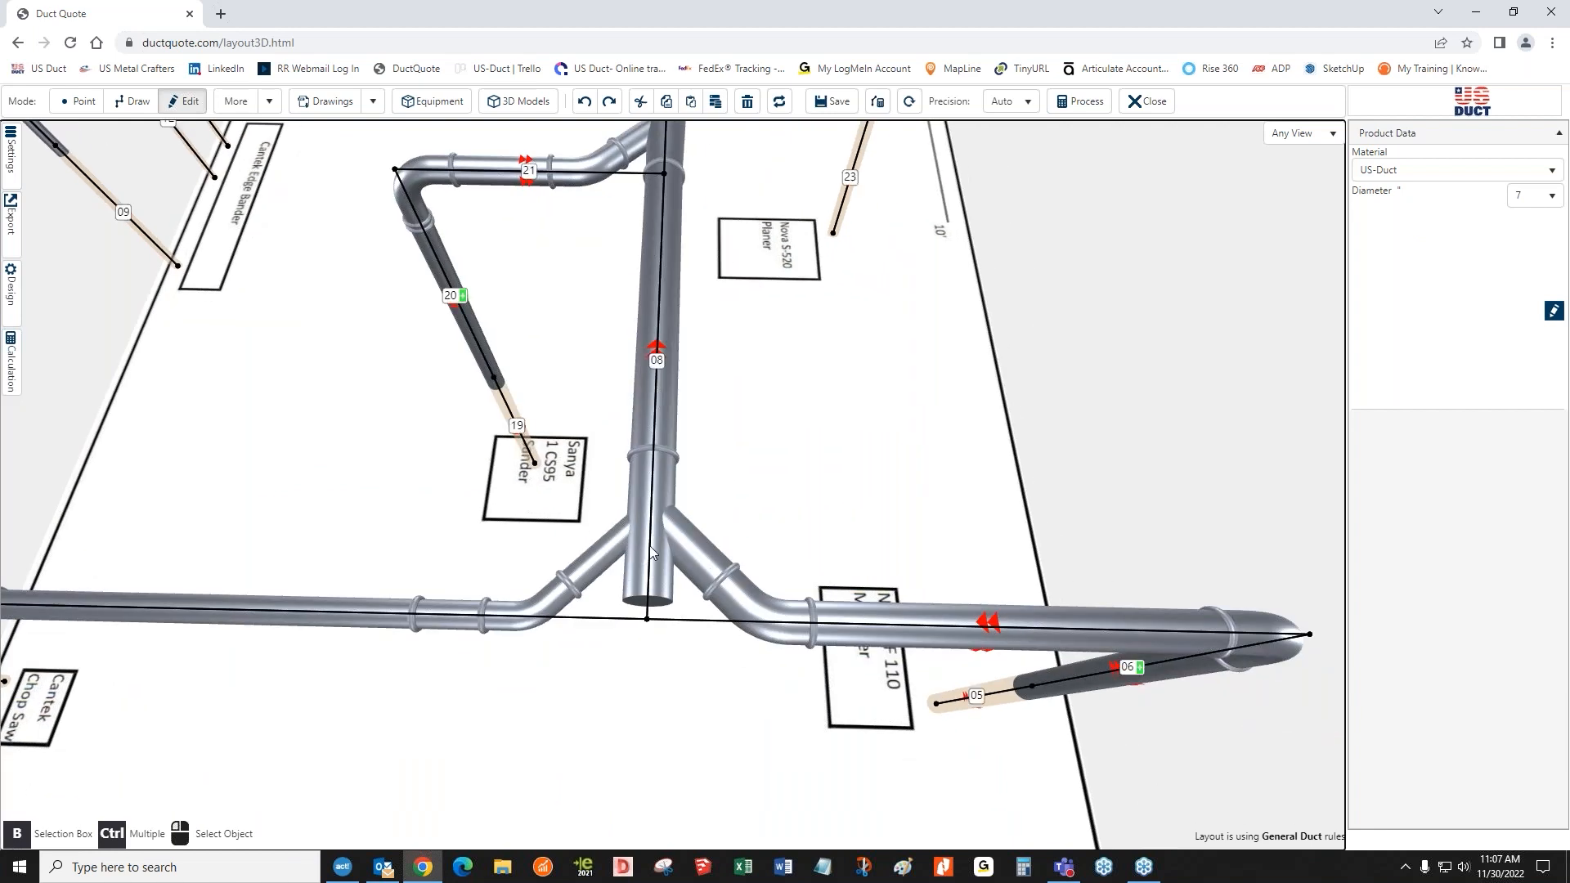
left_click(649, 548)
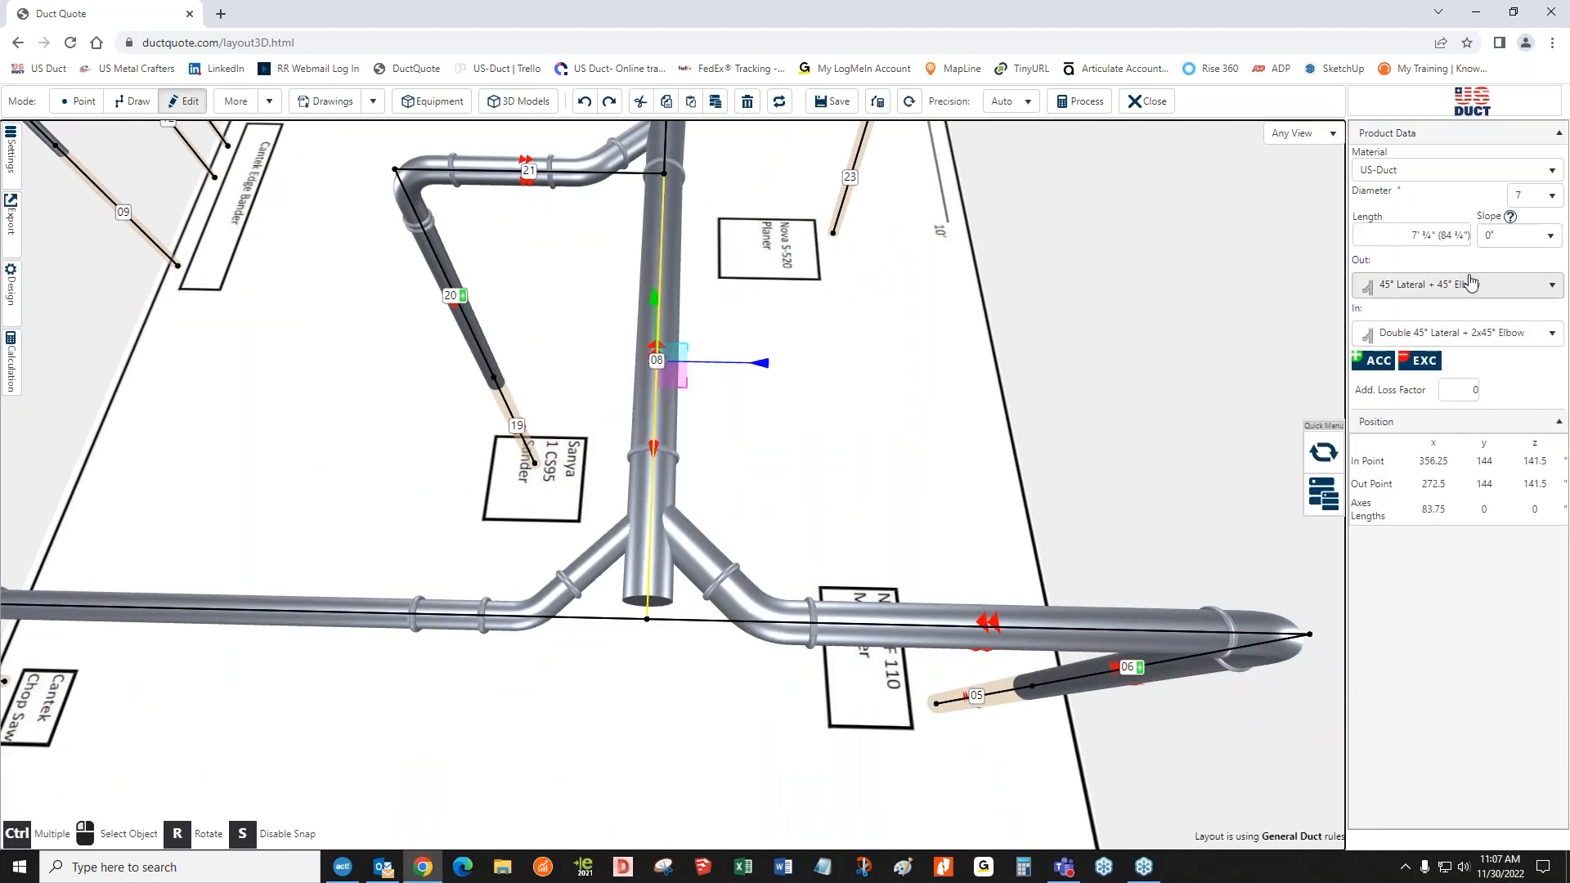
left_click(1445, 333)
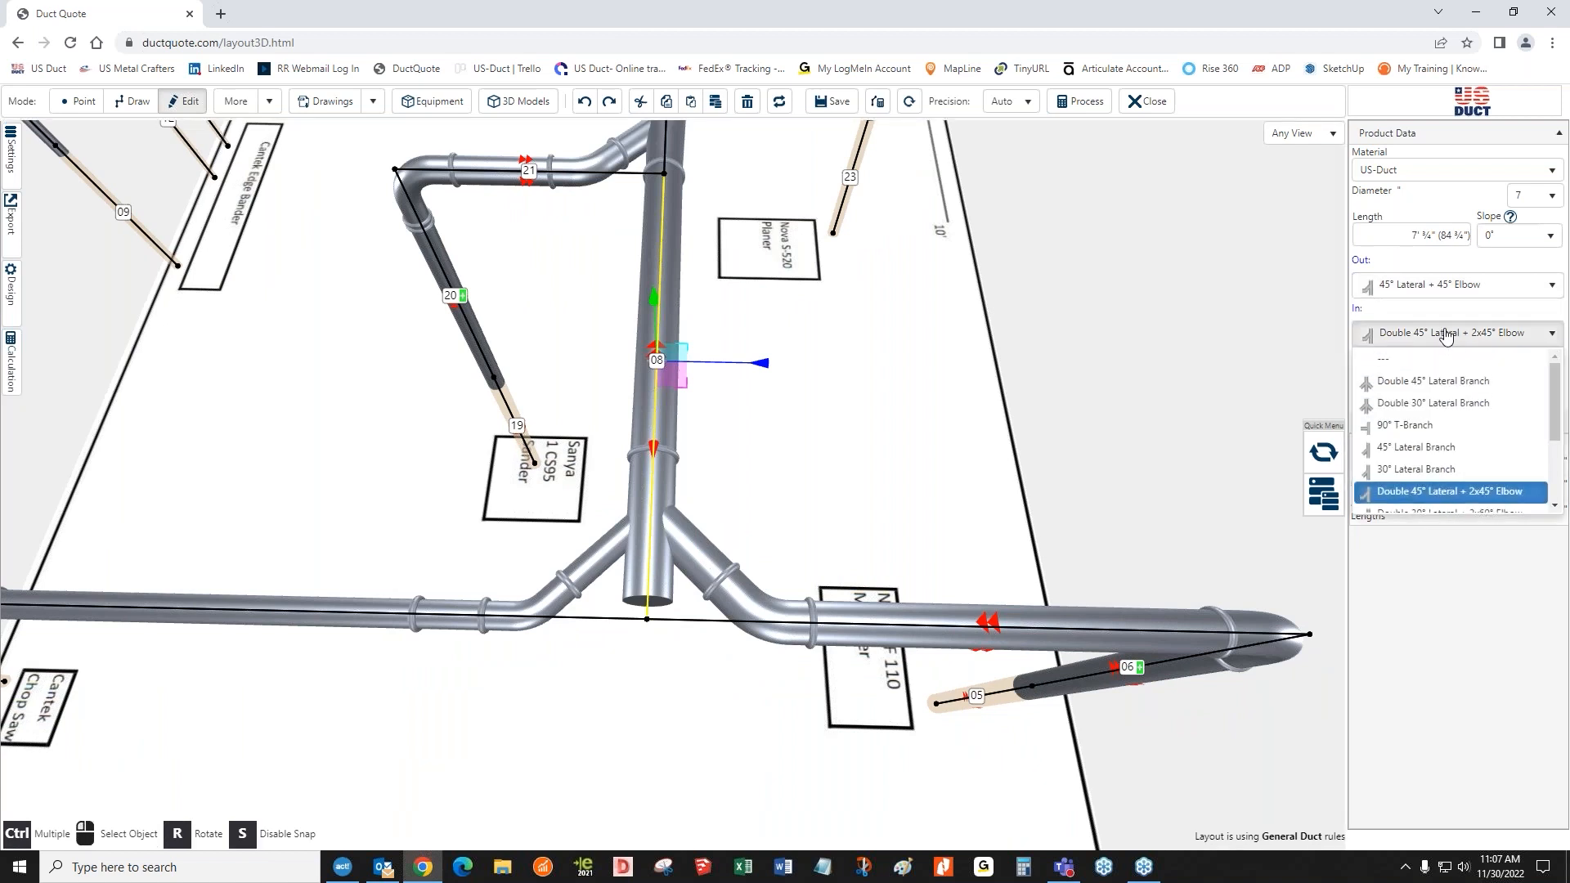
left_click(1404, 425)
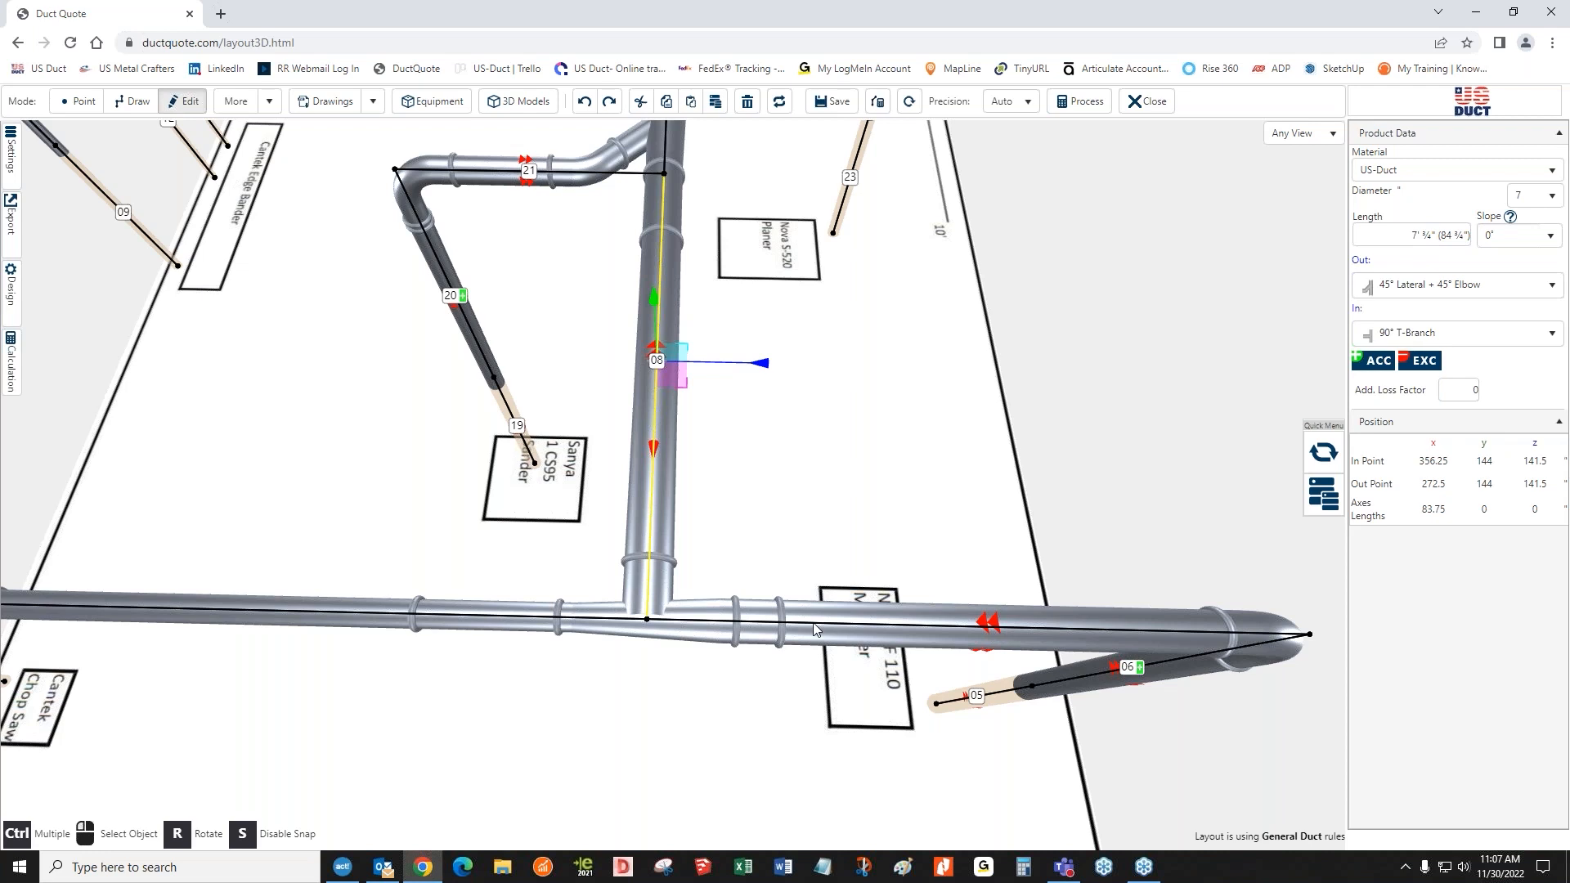
left_click(583, 105)
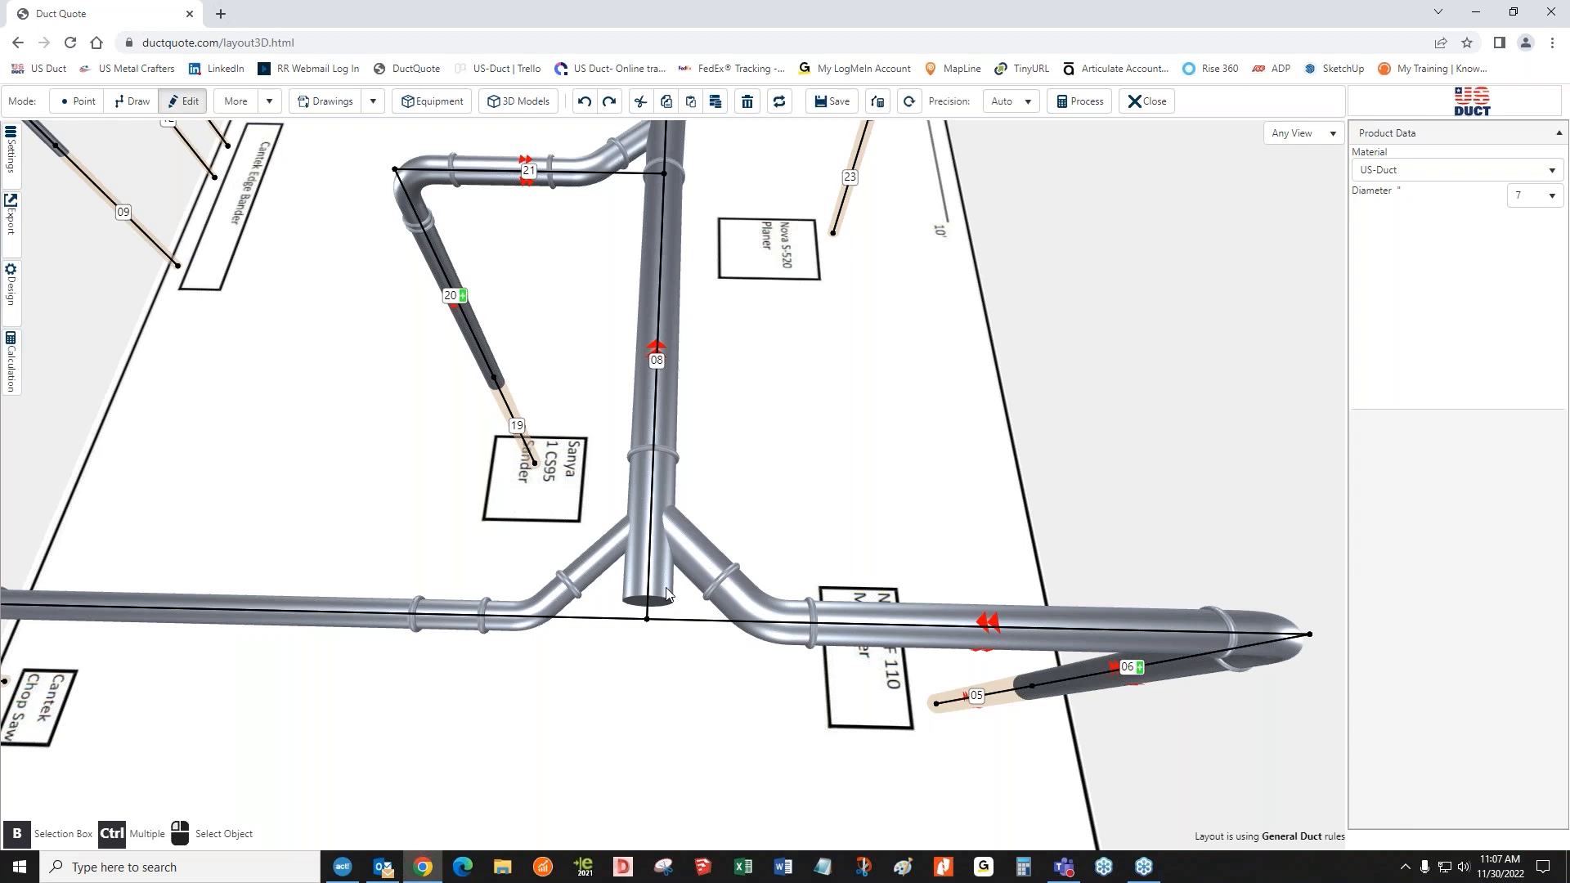
- Pull the inlet end of segment 08 back along its run to detach it from the horizontal branch line
left_click(654, 501)
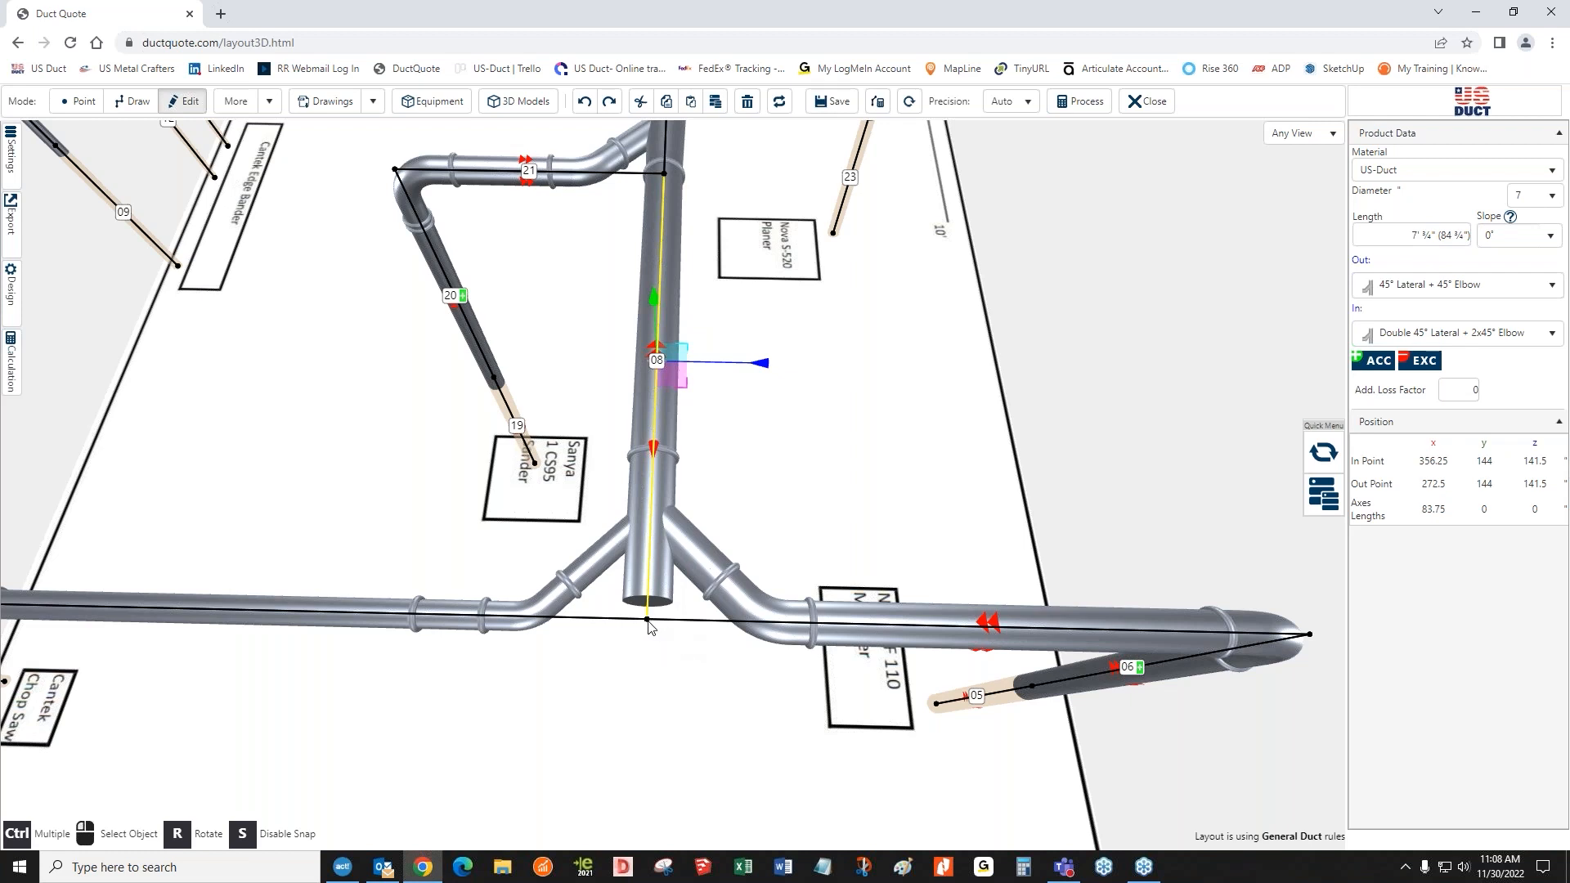
left_click(647, 622)
left_click_drag(643, 730, 646, 532)
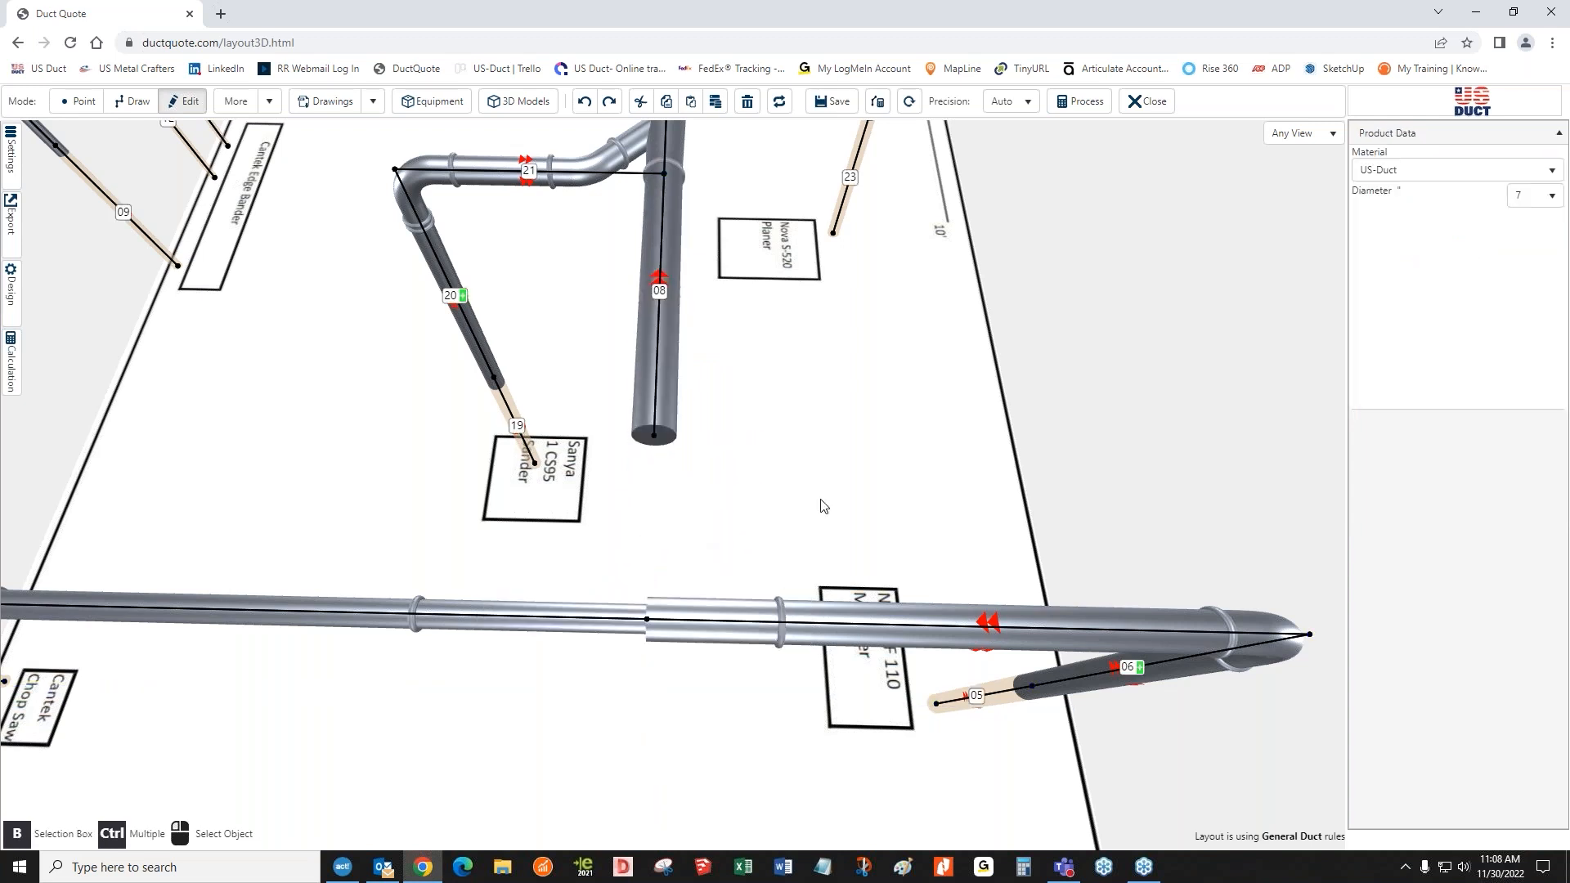
- Pull the open end of the 6-inch duct above the Nova TF 110 Moulder back until the run is about 4'4¾" long
left_click(689, 619)
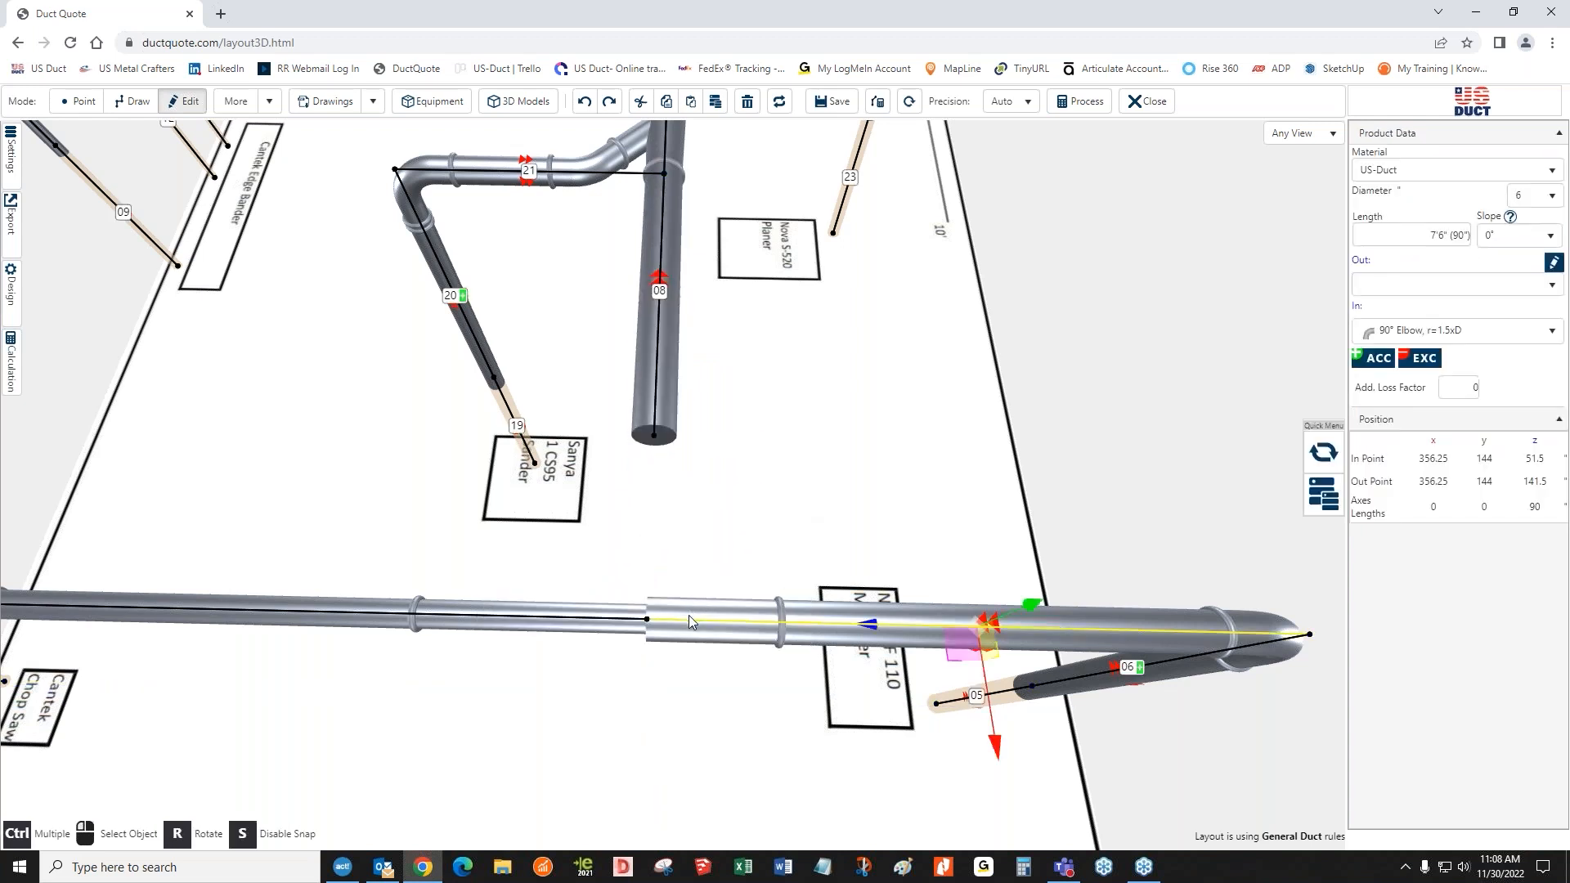
left_click(648, 620)
left_click_drag(750, 626, 1019, 622)
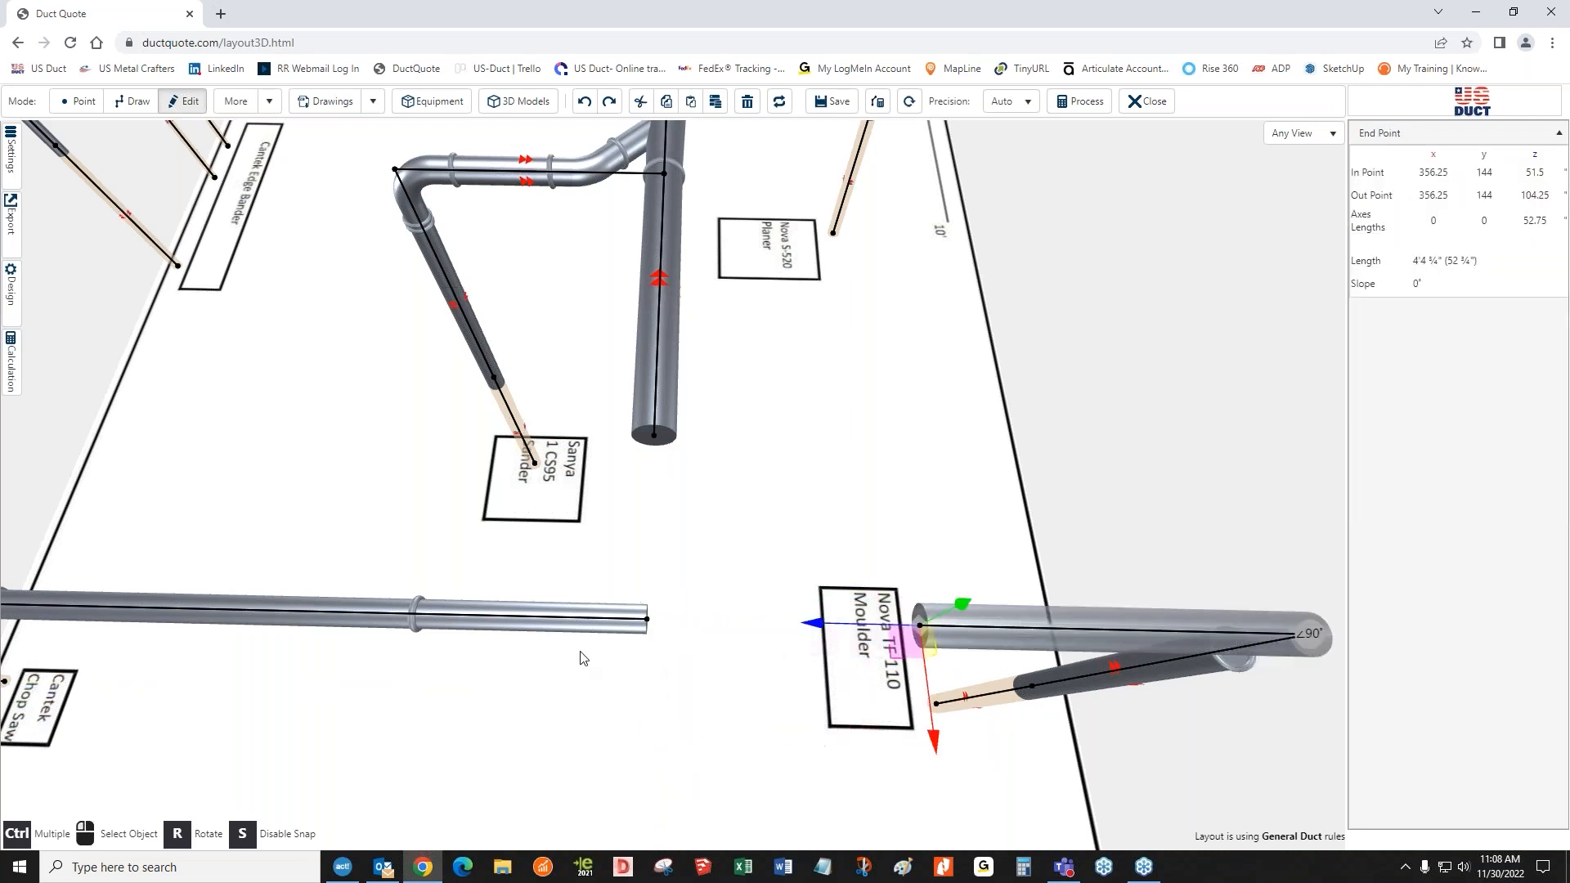
key("ctrl+z")
- Pull the open end of the opposite 4-inch duct back along its run to a length of about 15'3¾"
left_click(656, 623)
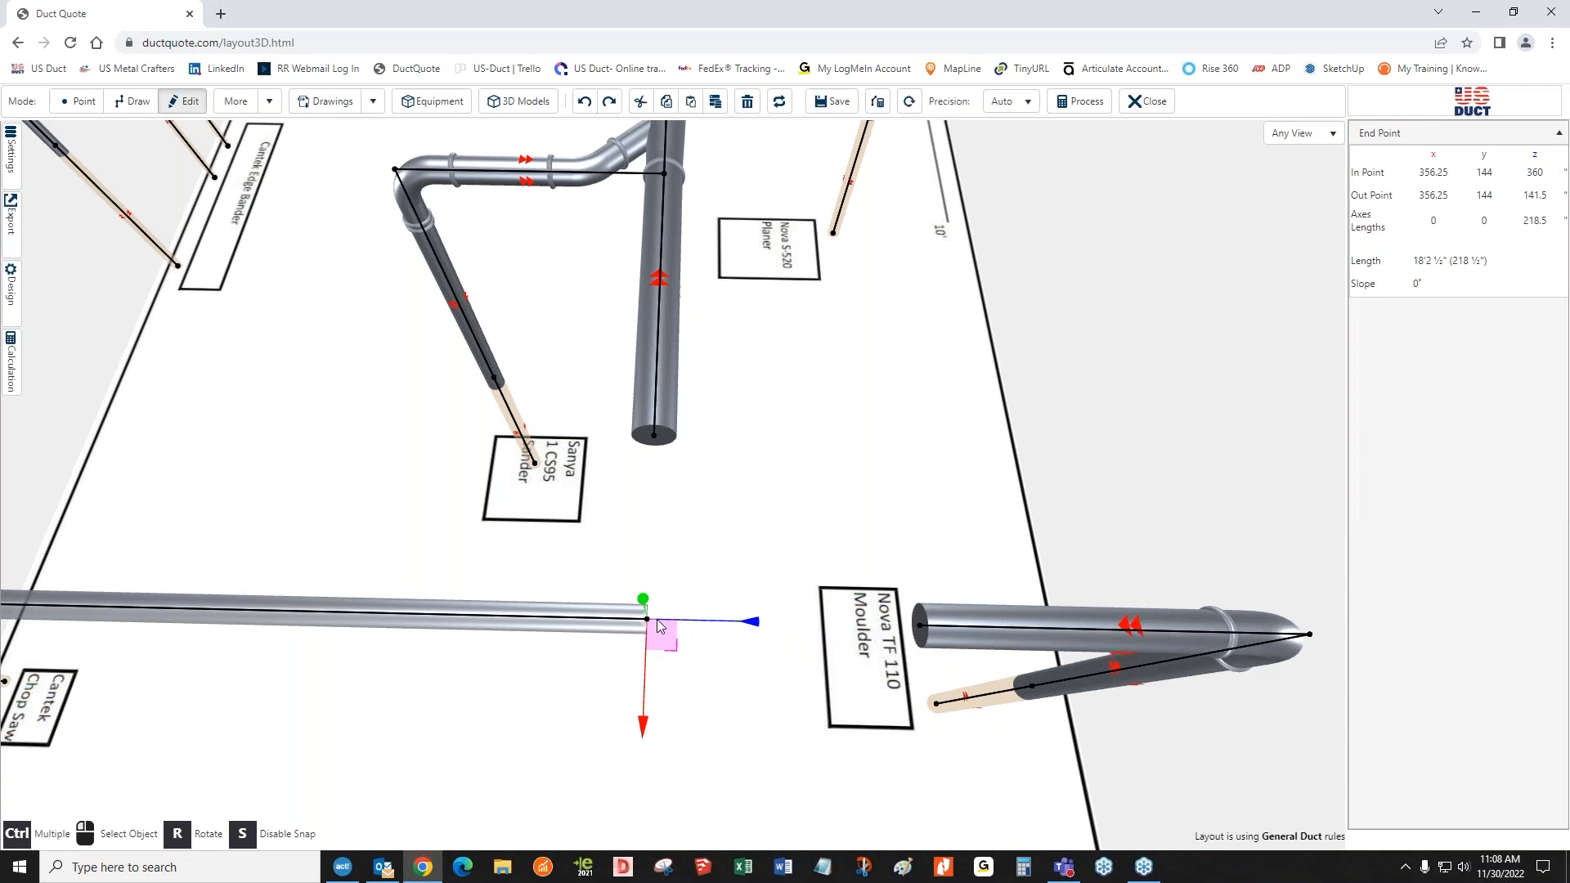
left_click_drag(753, 623, 512, 621)
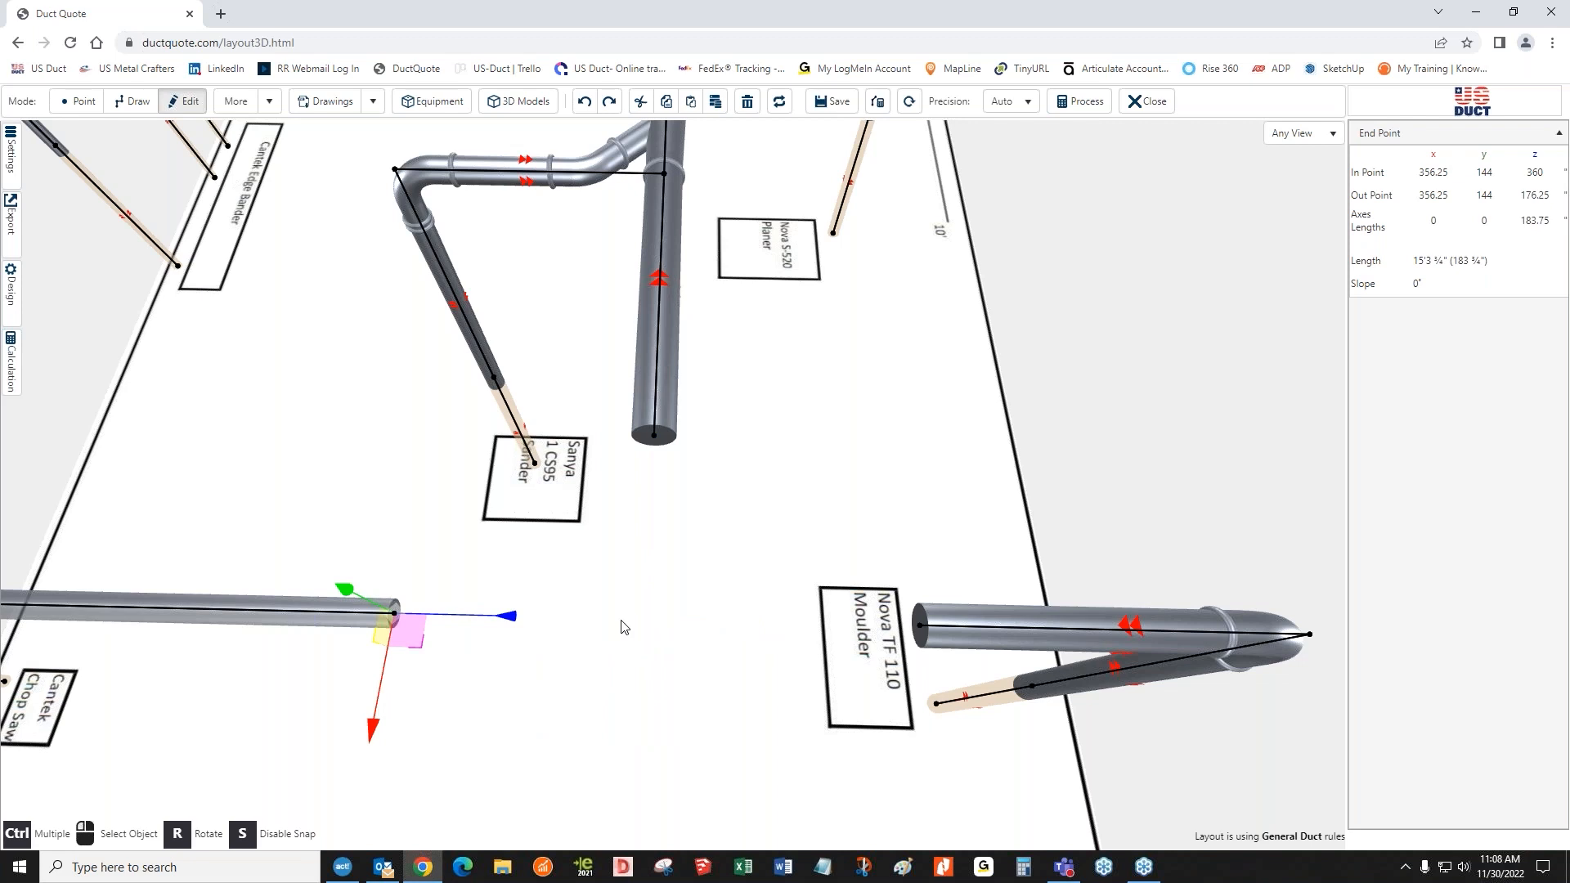
left_click(655, 592)
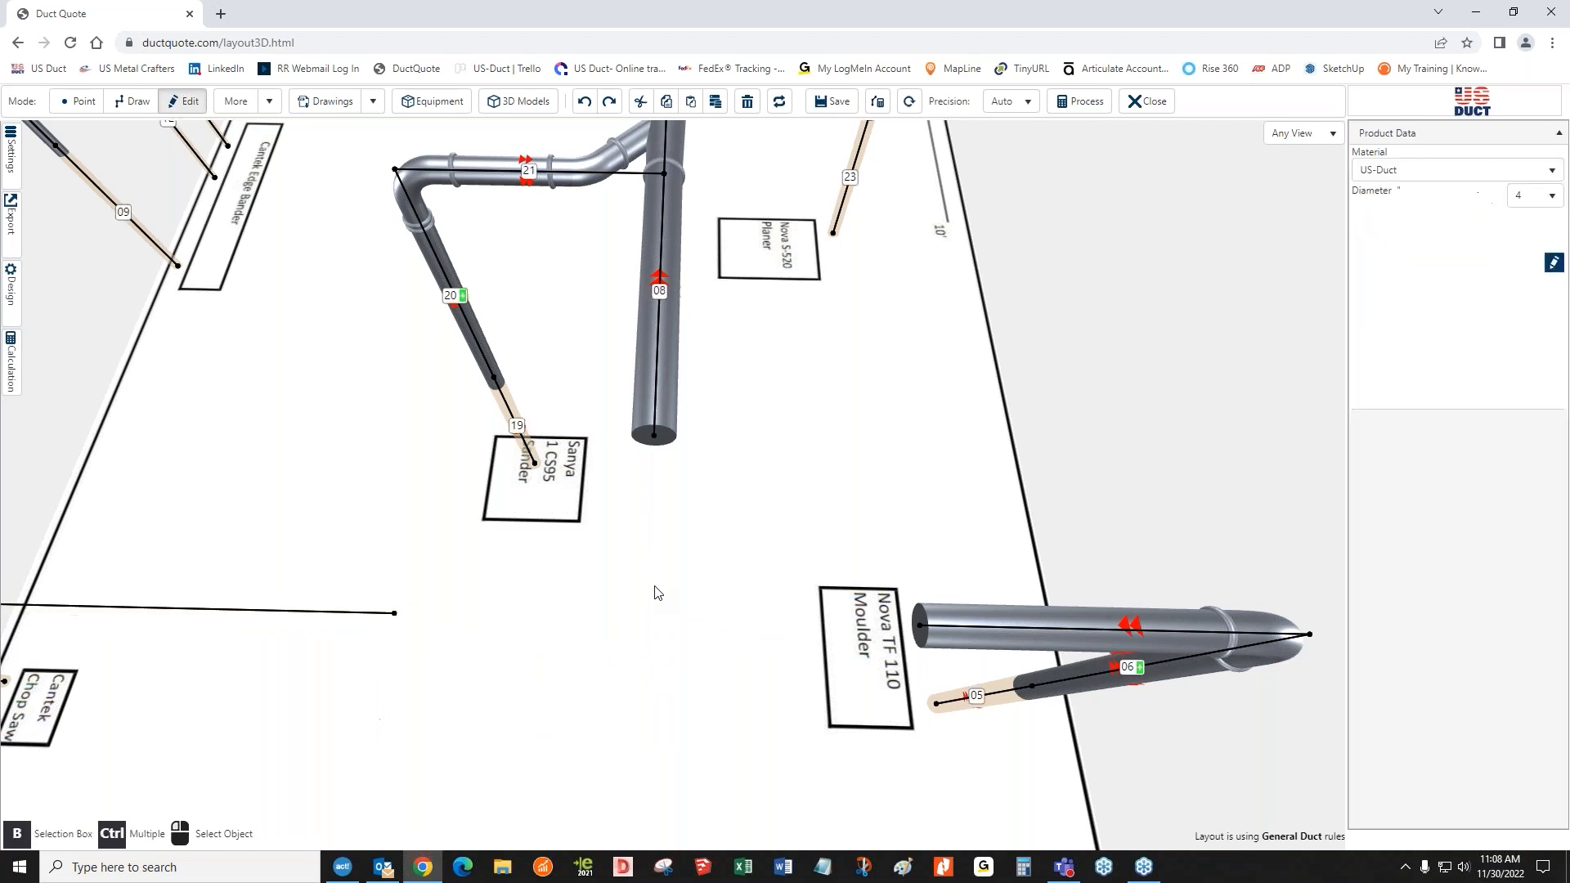
- Draw a 4-inch segment 12" long at 45° from the open end of segment 08 toward the Nova TF 110 Moulder
left_click(137, 103)
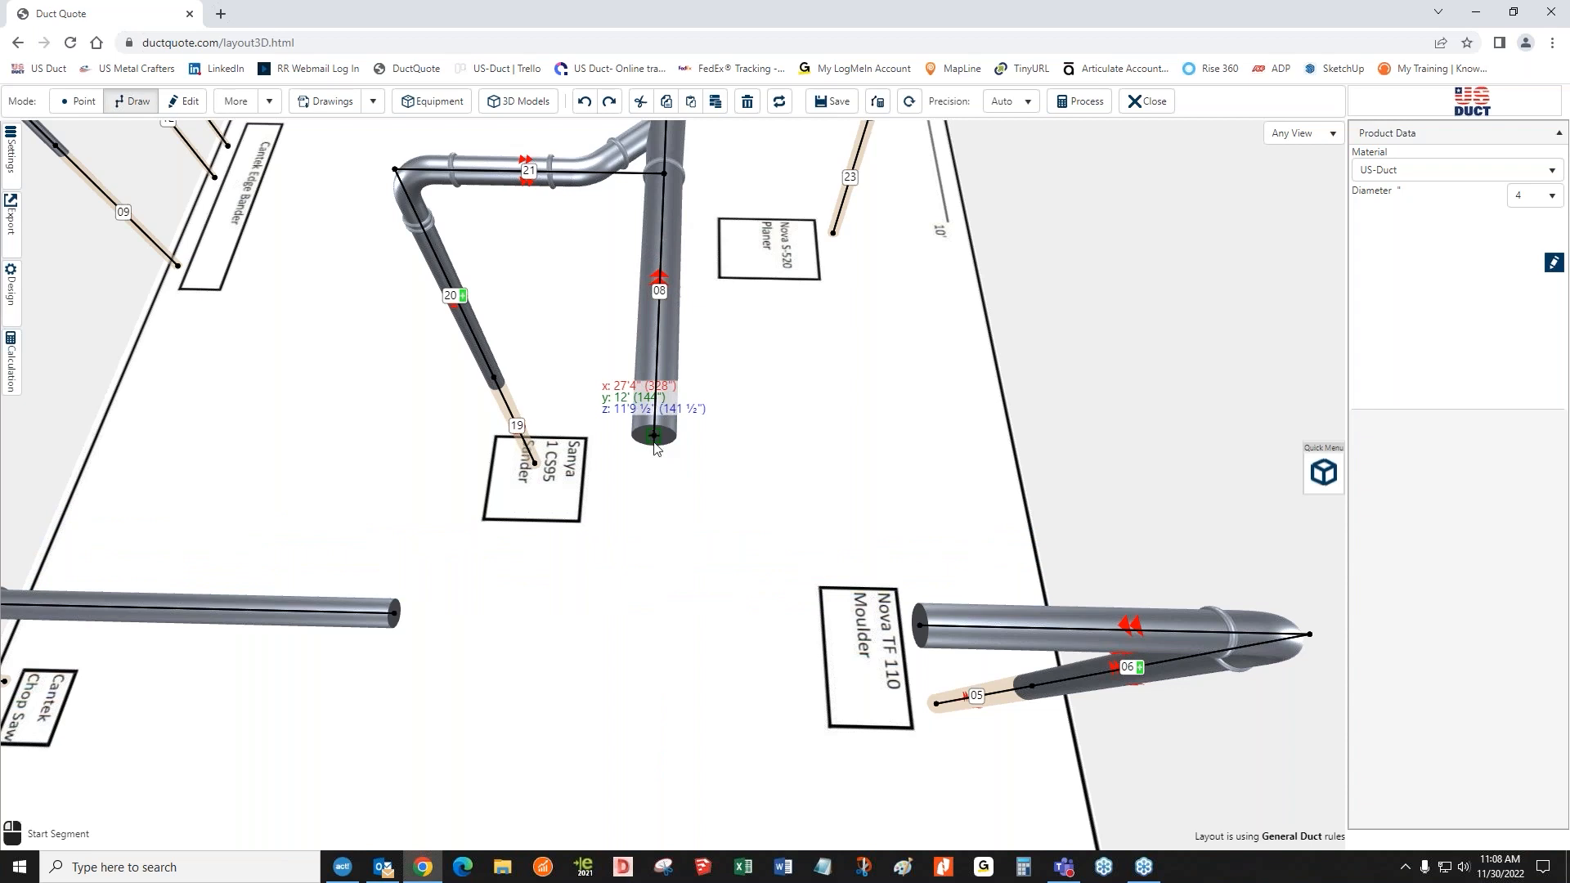
left_click(655, 446)
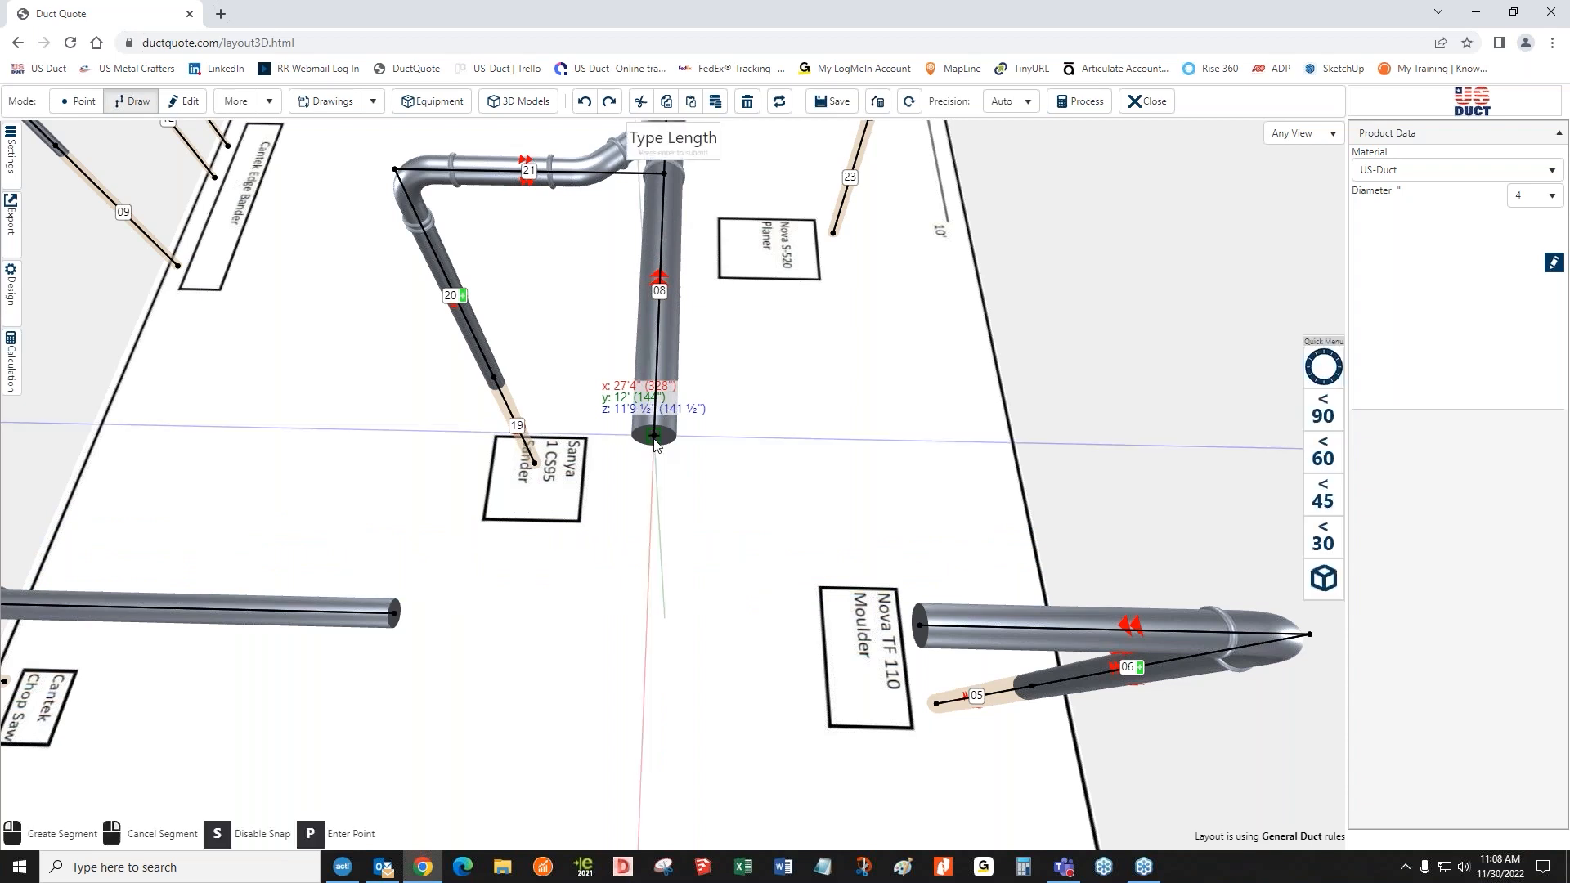
left_click(1324, 500)
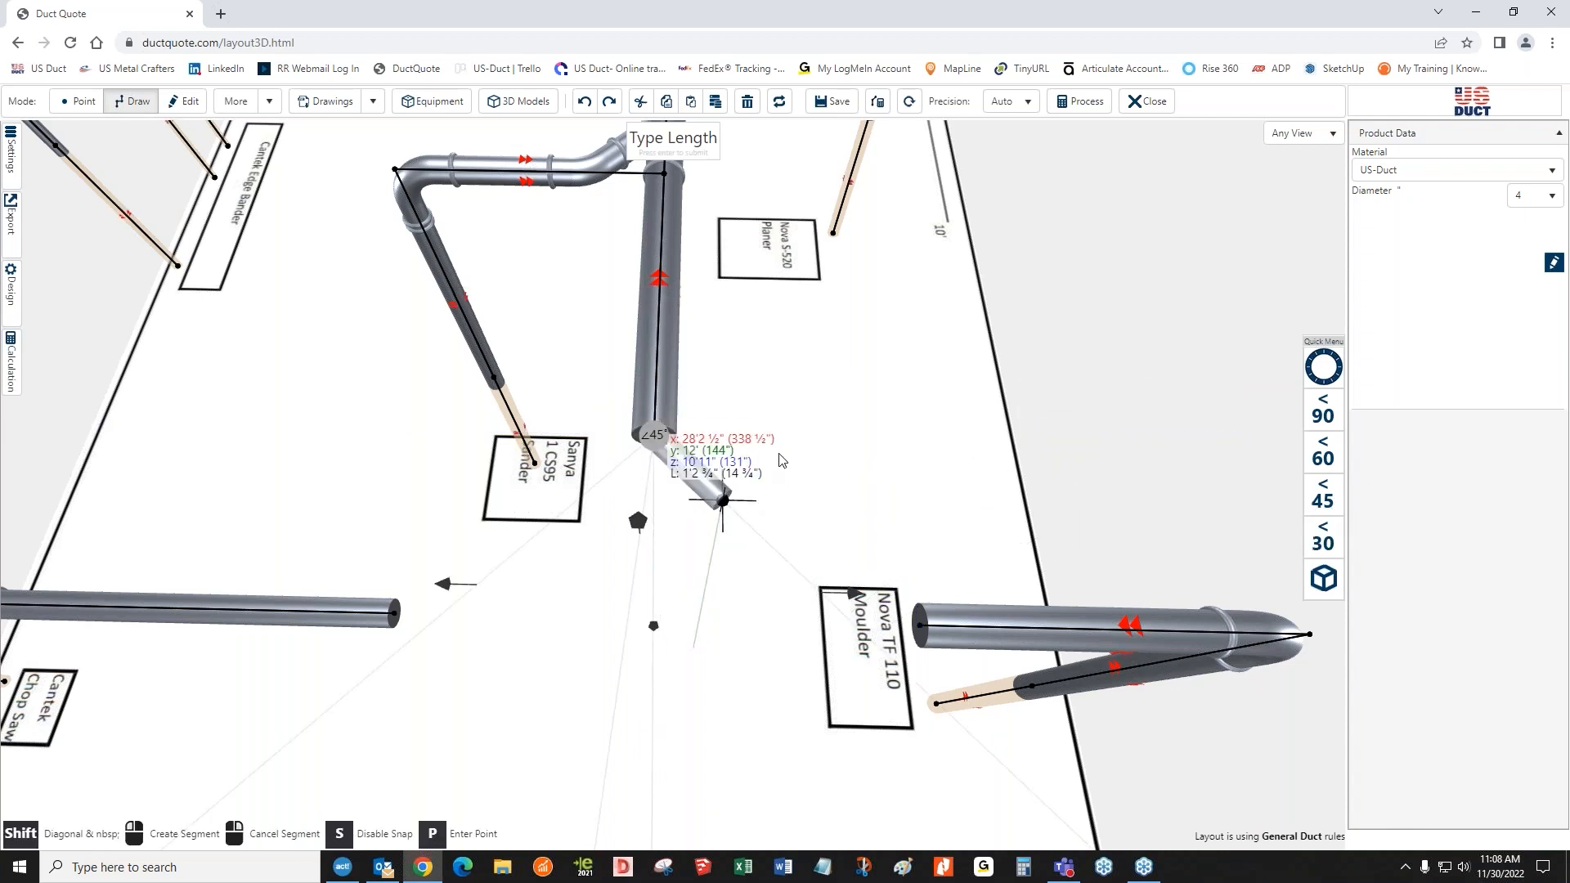
left_click(752, 447)
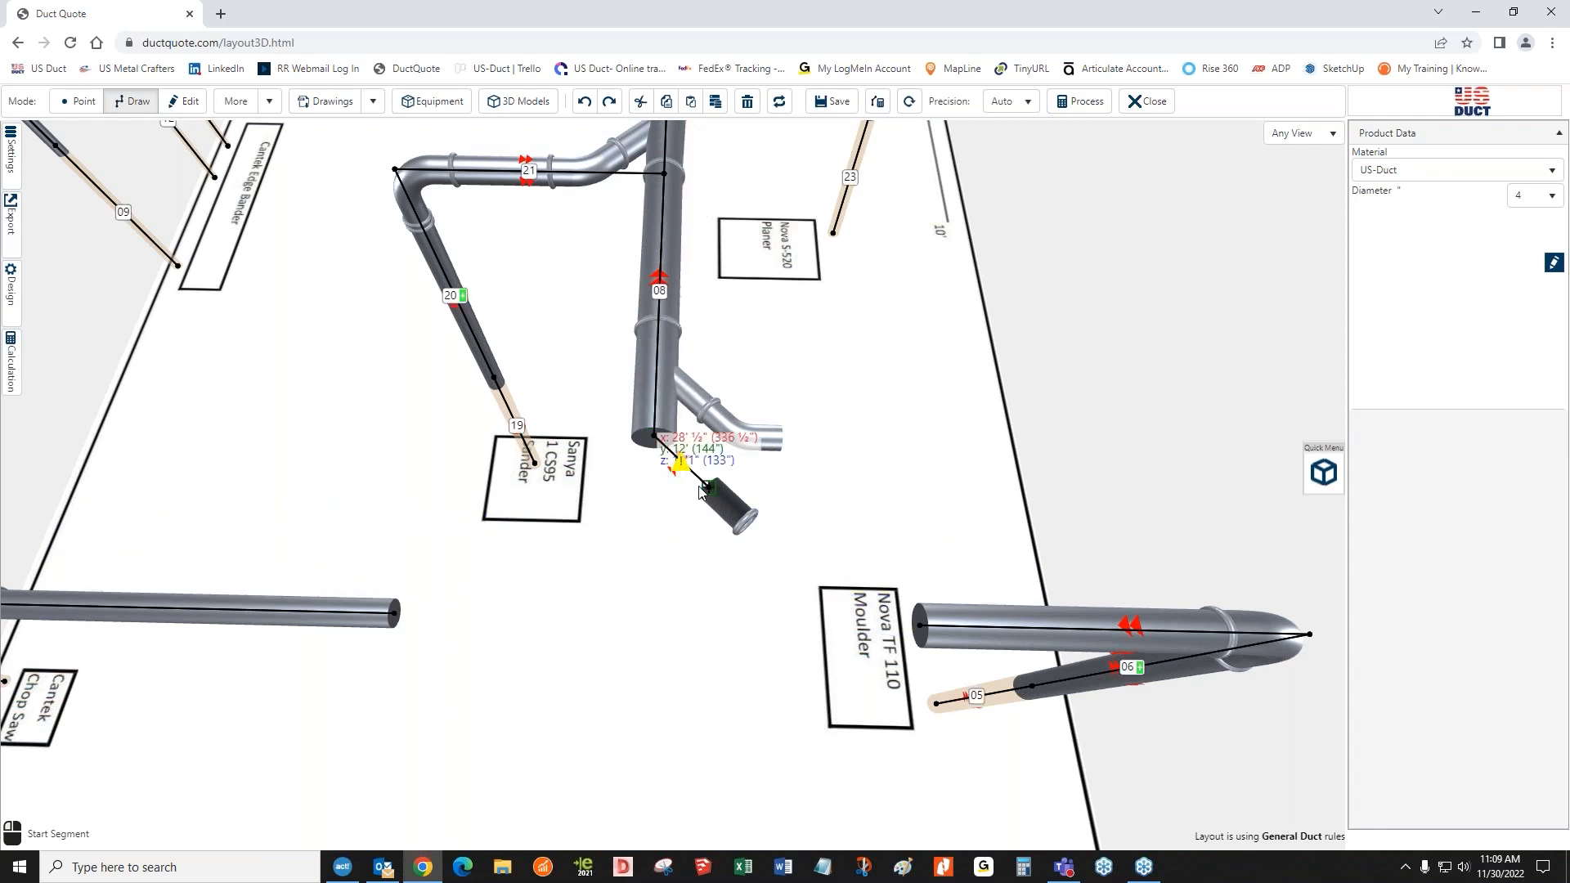
- Draw a matching 7-inch segment 12" long at 45° from the end of segment 08 toward the Sanya sander, forming a 45° WYE
left_click(656, 441)
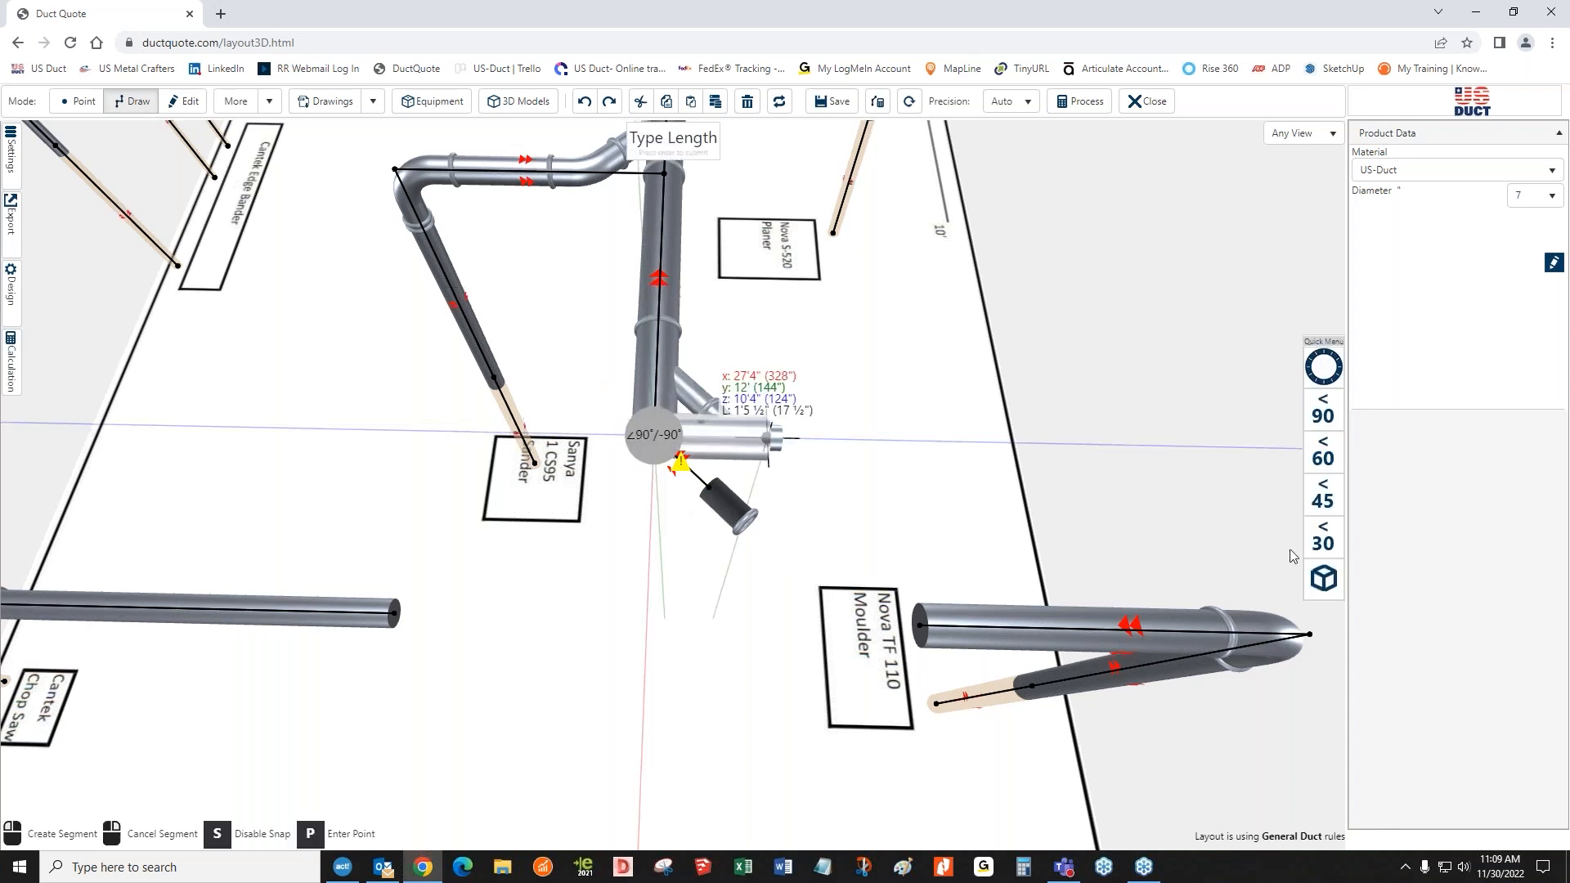
left_click(1326, 502)
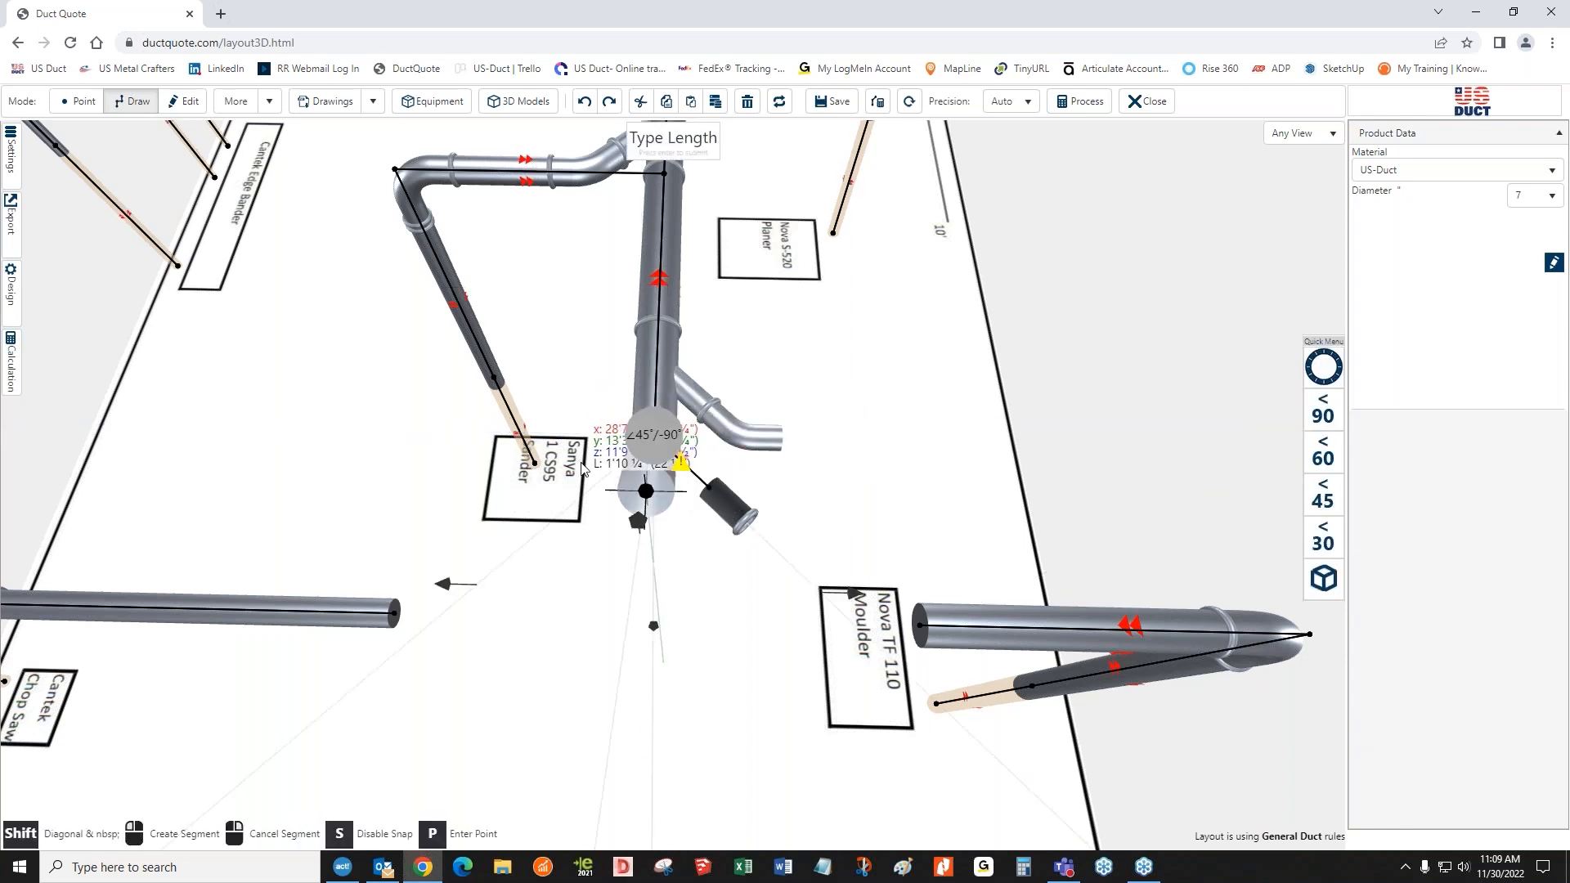
left_click(527, 448)
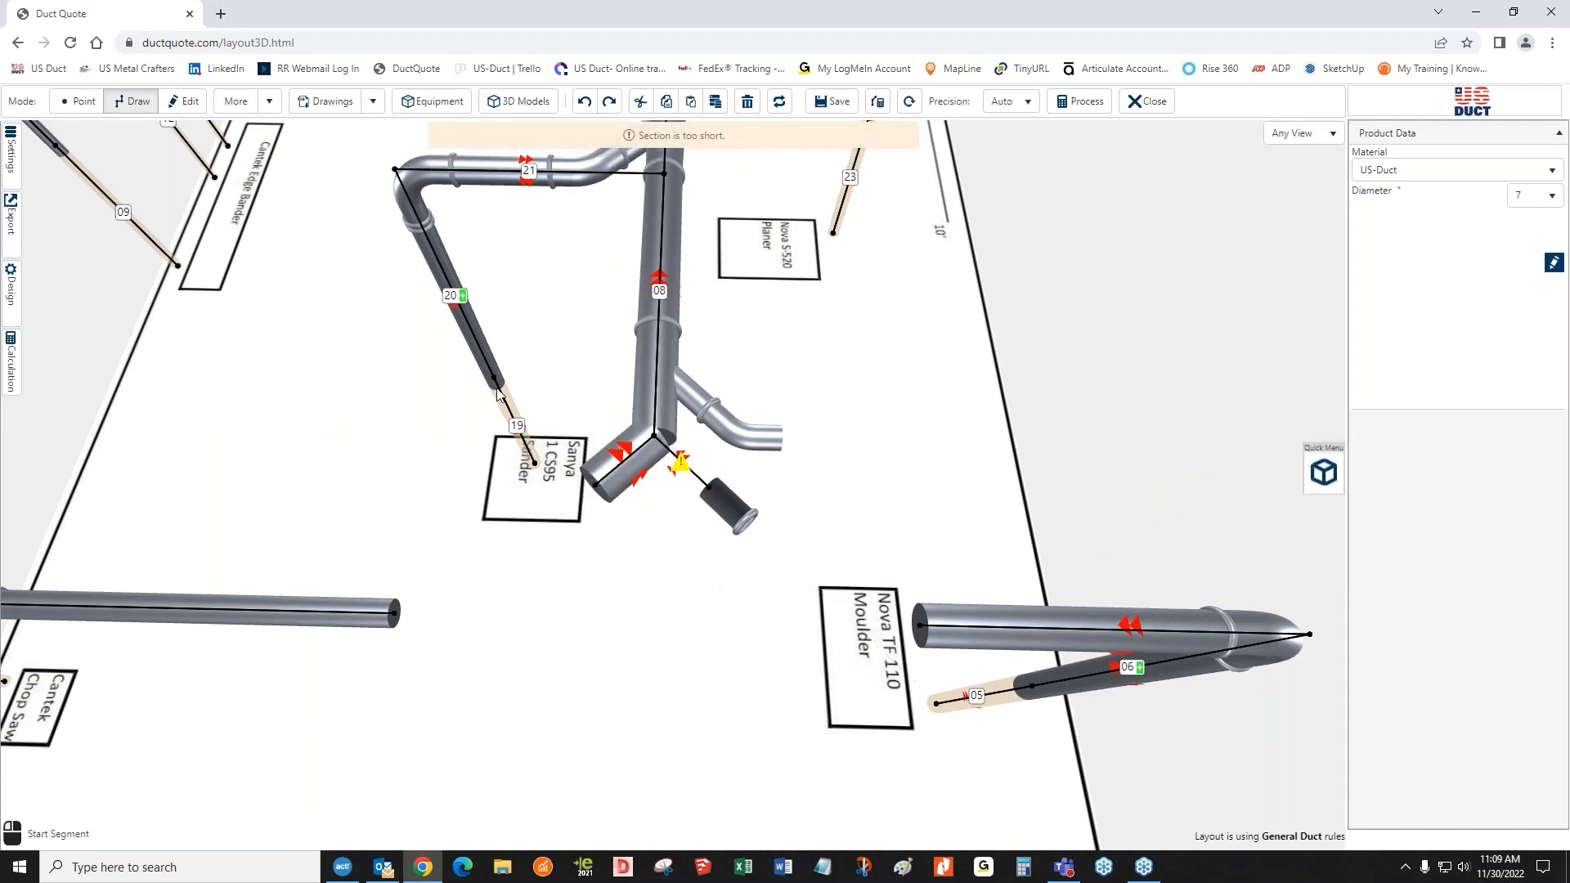
left_click(185, 101)
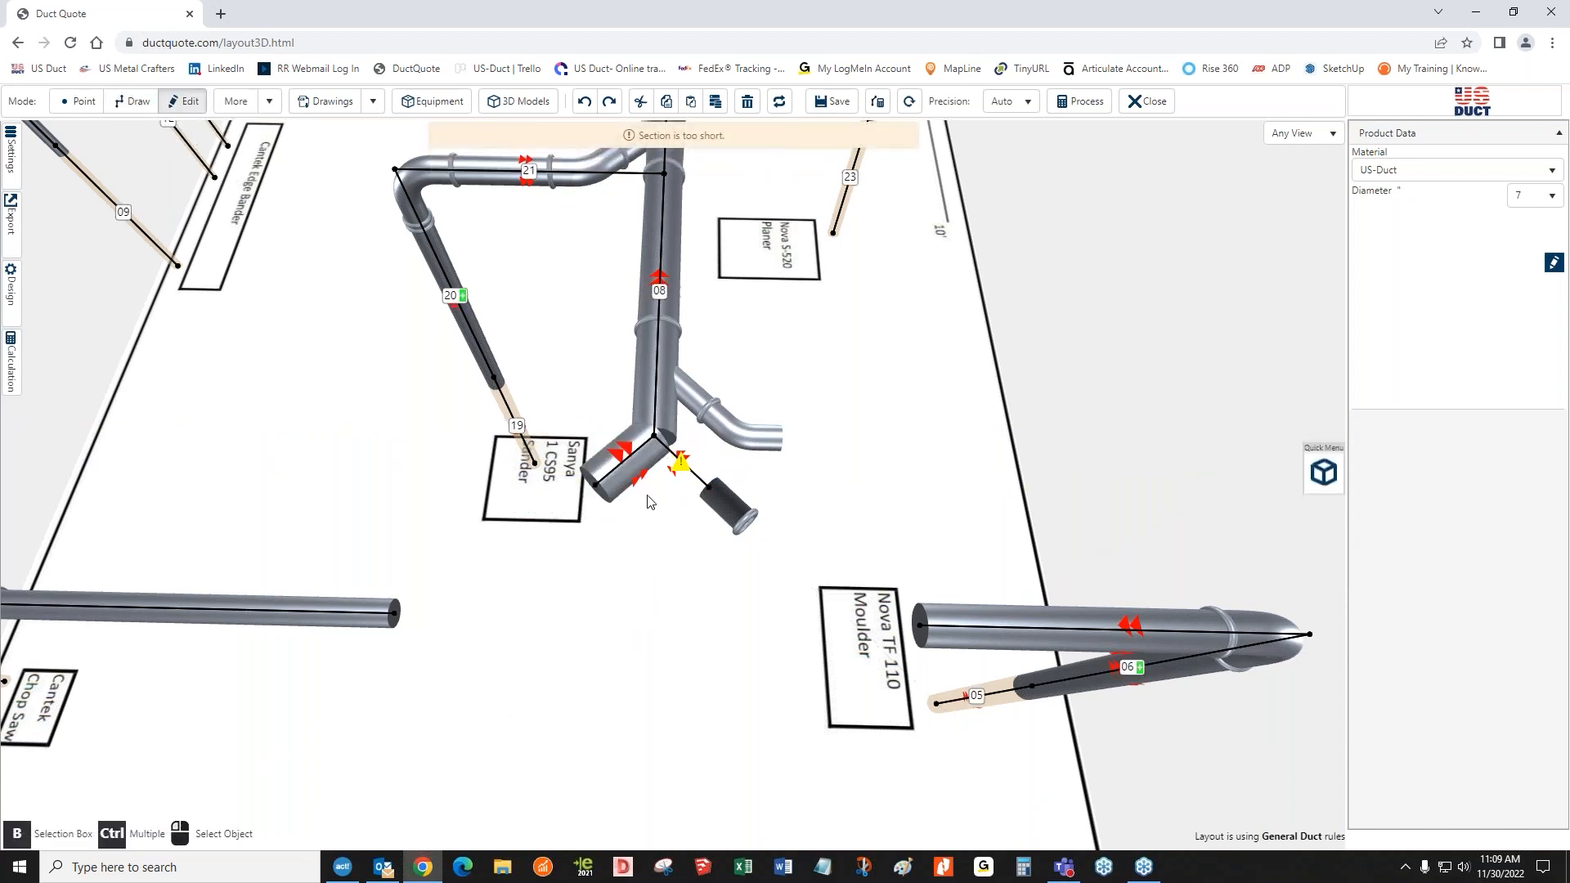
left_click(617, 473)
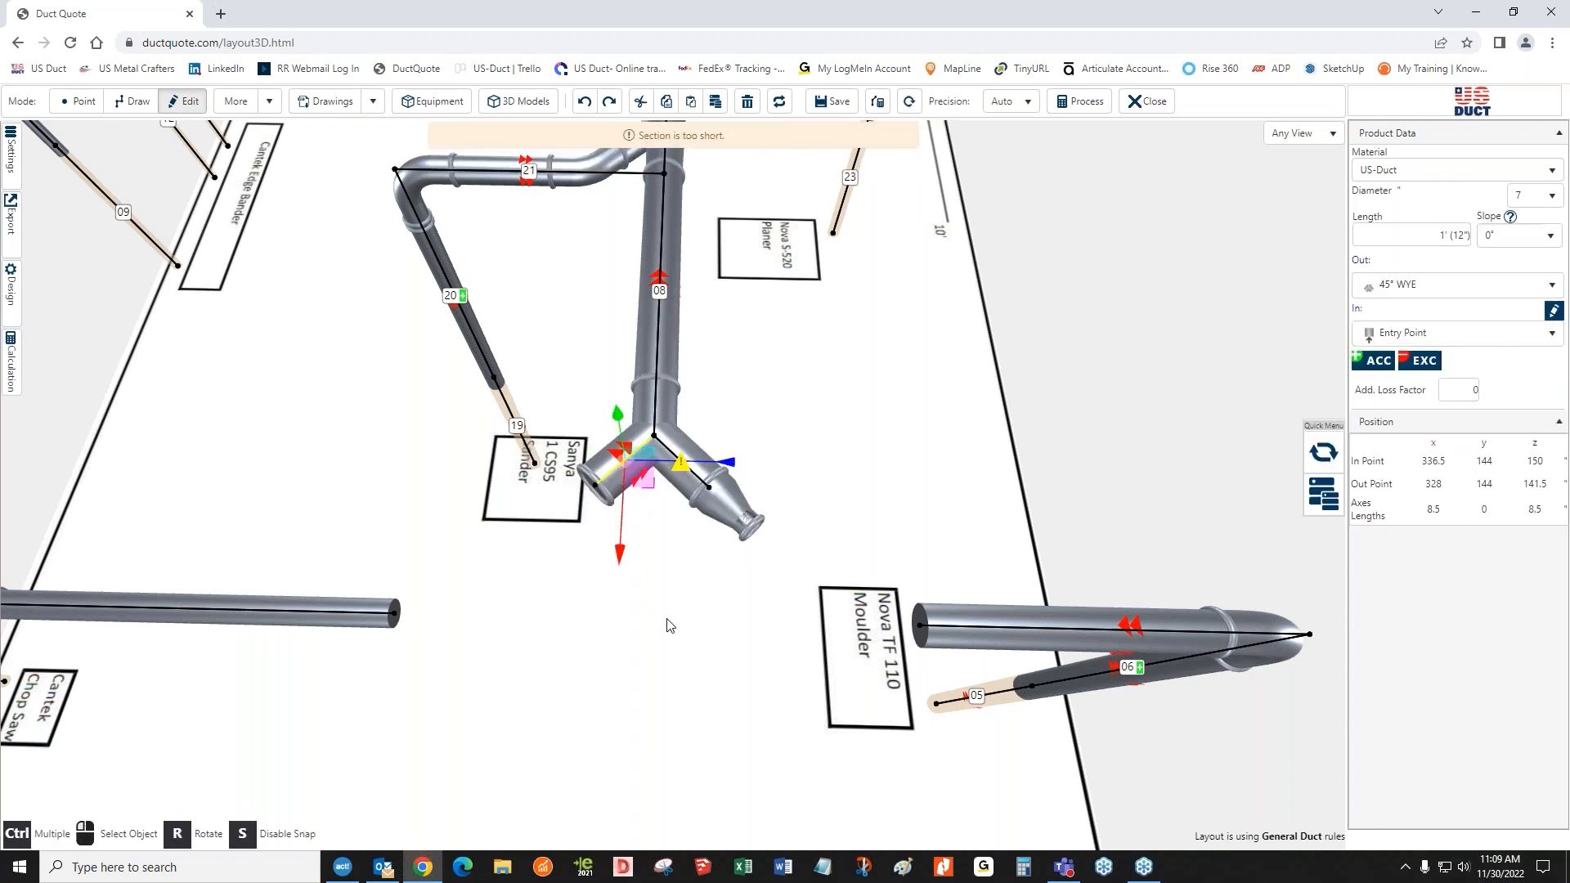
left_click(668, 625)
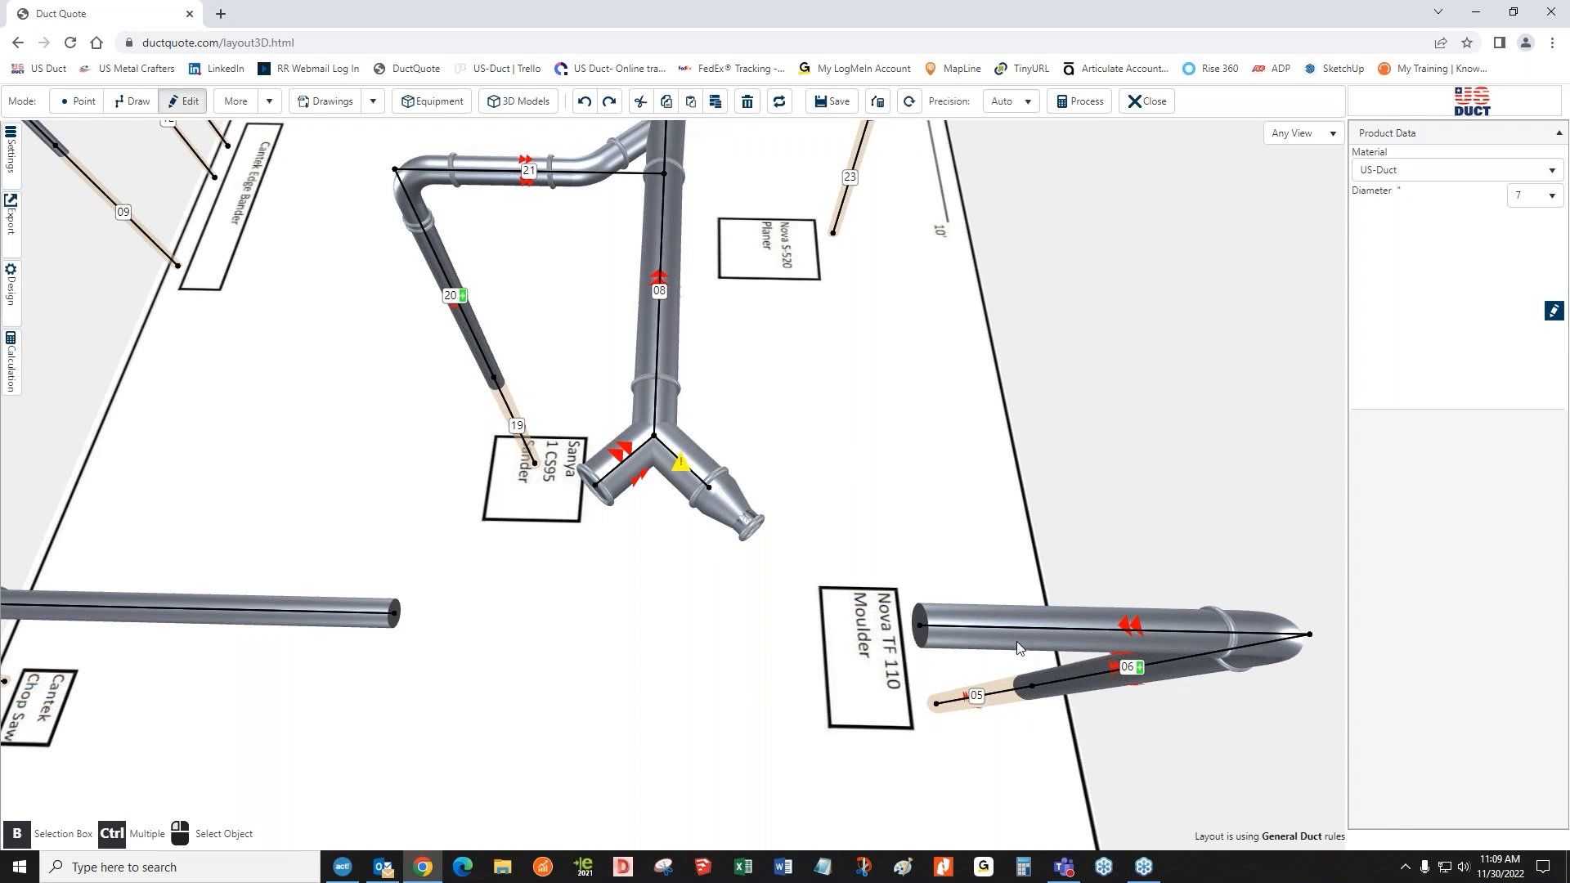
- Set the diameter of the wye leg on the Nova TF 110 Moulder side to 6, matching the detached duct there
left_click(995, 634)
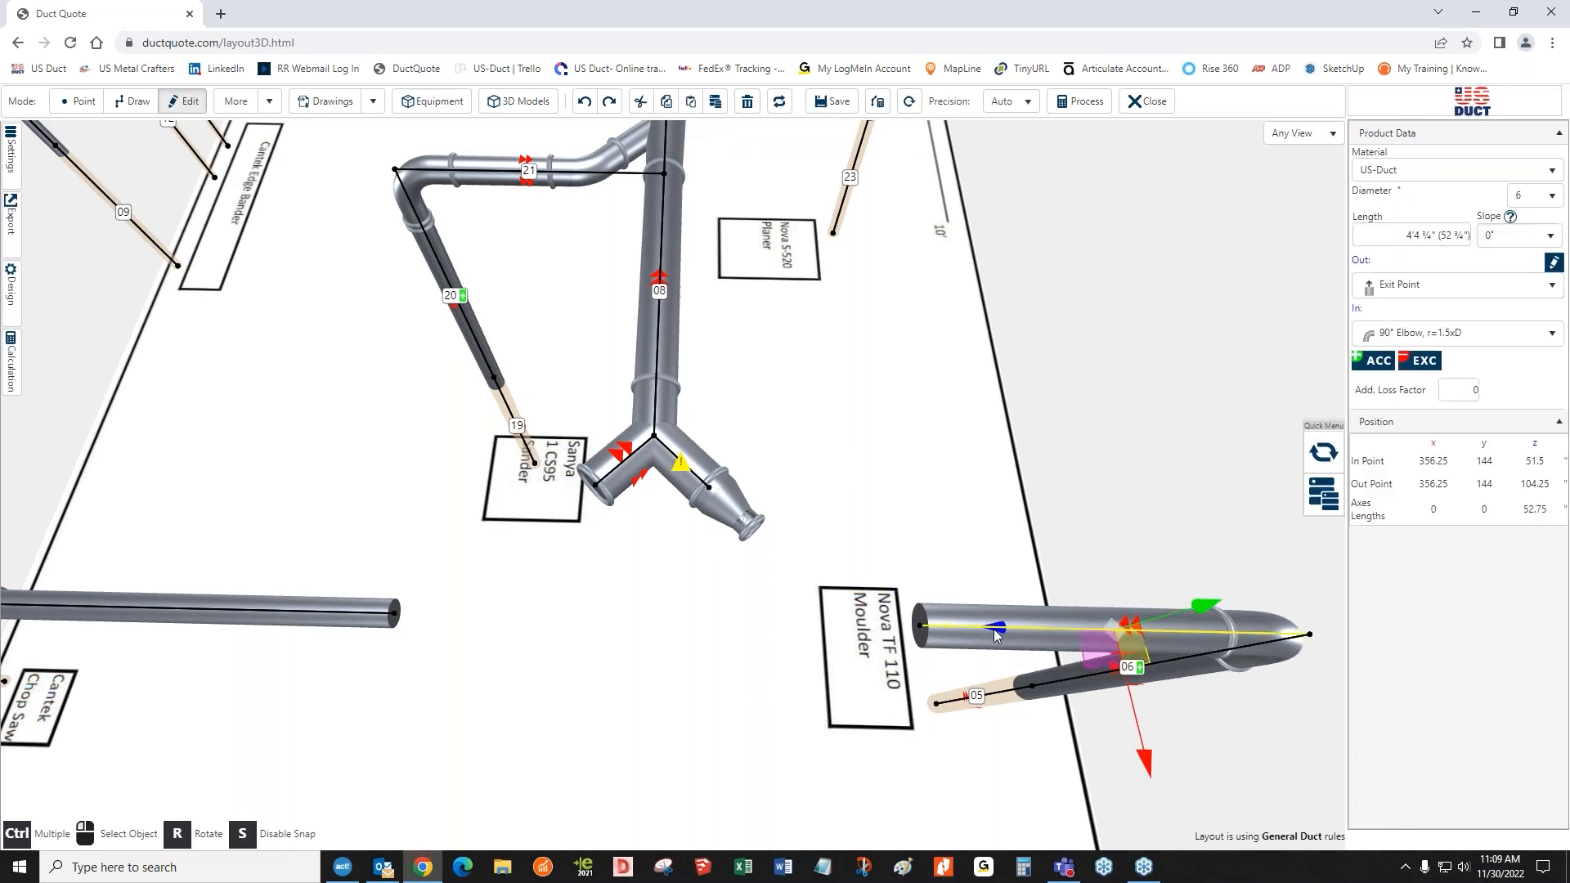
left_click(702, 489)
left_click(1535, 195)
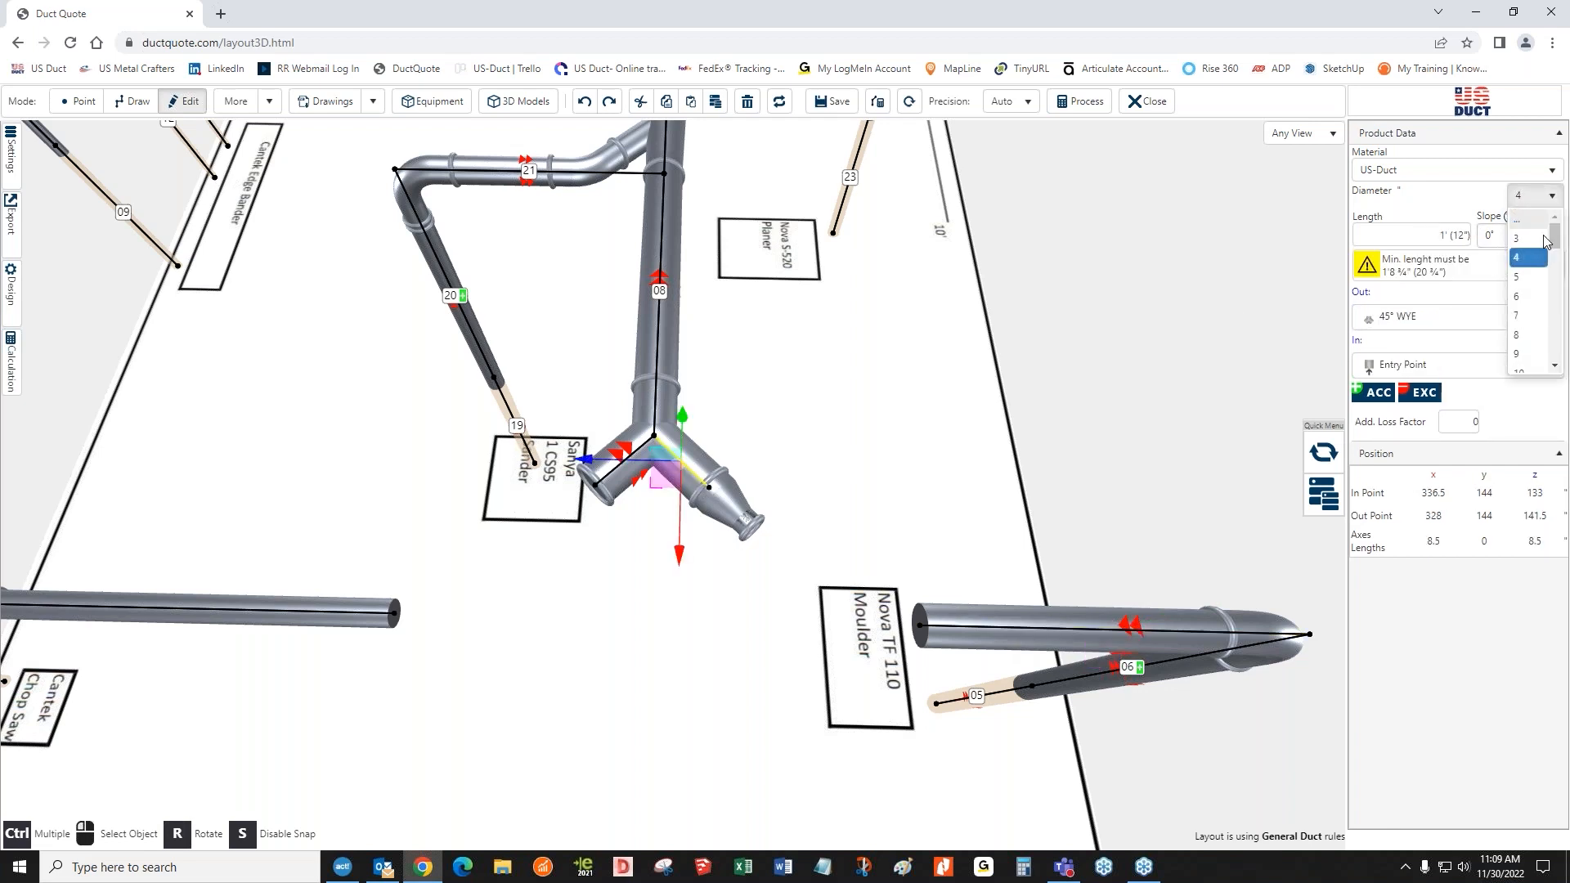
left_click(1521, 296)
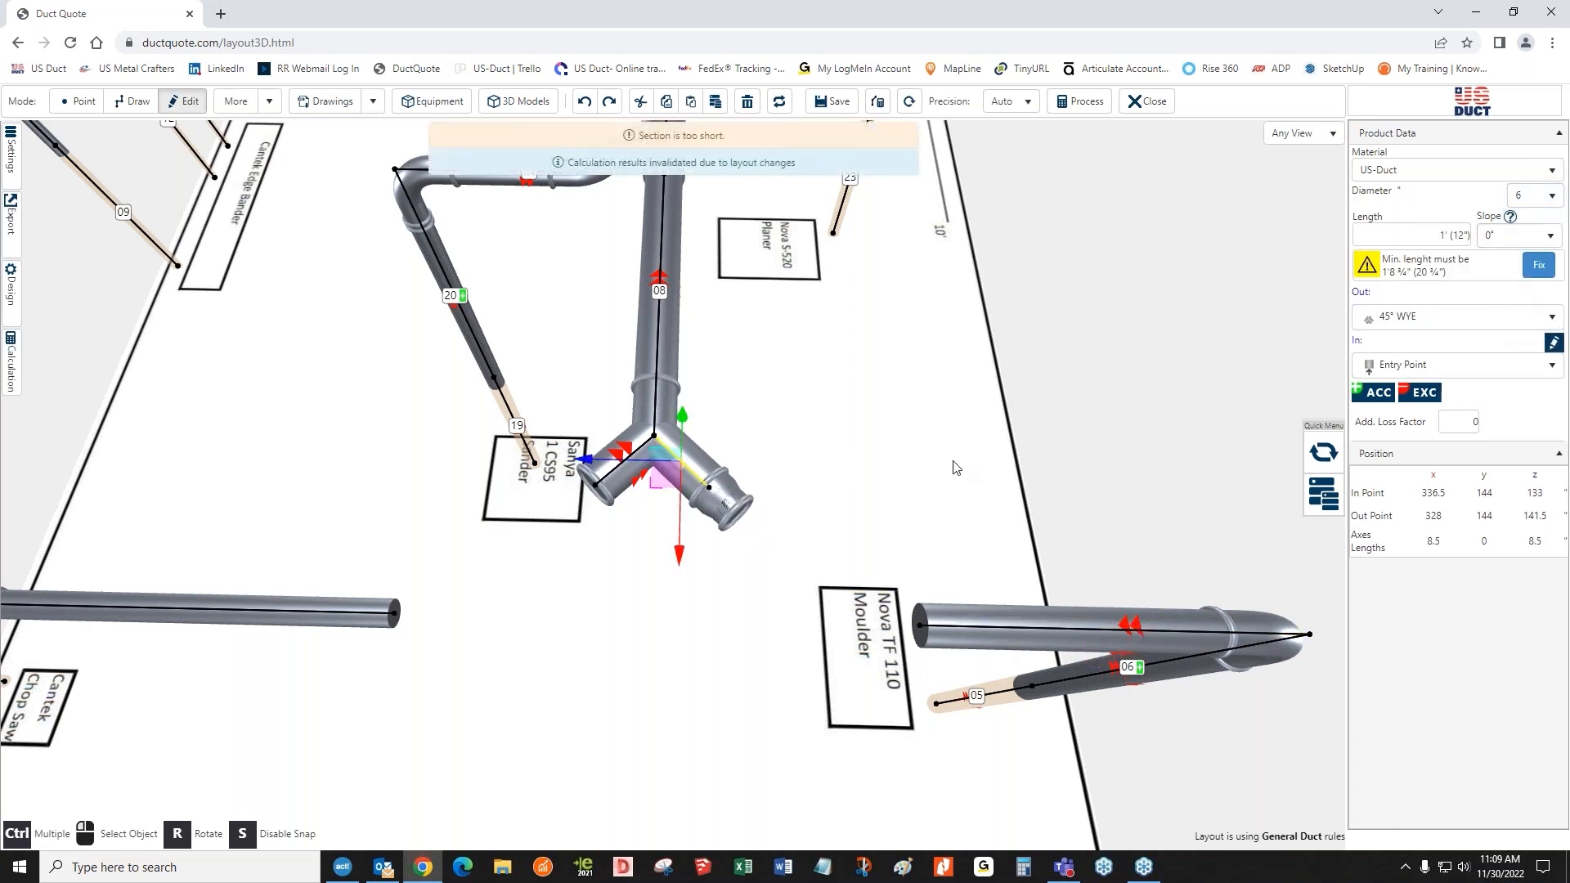
left_click(870, 467)
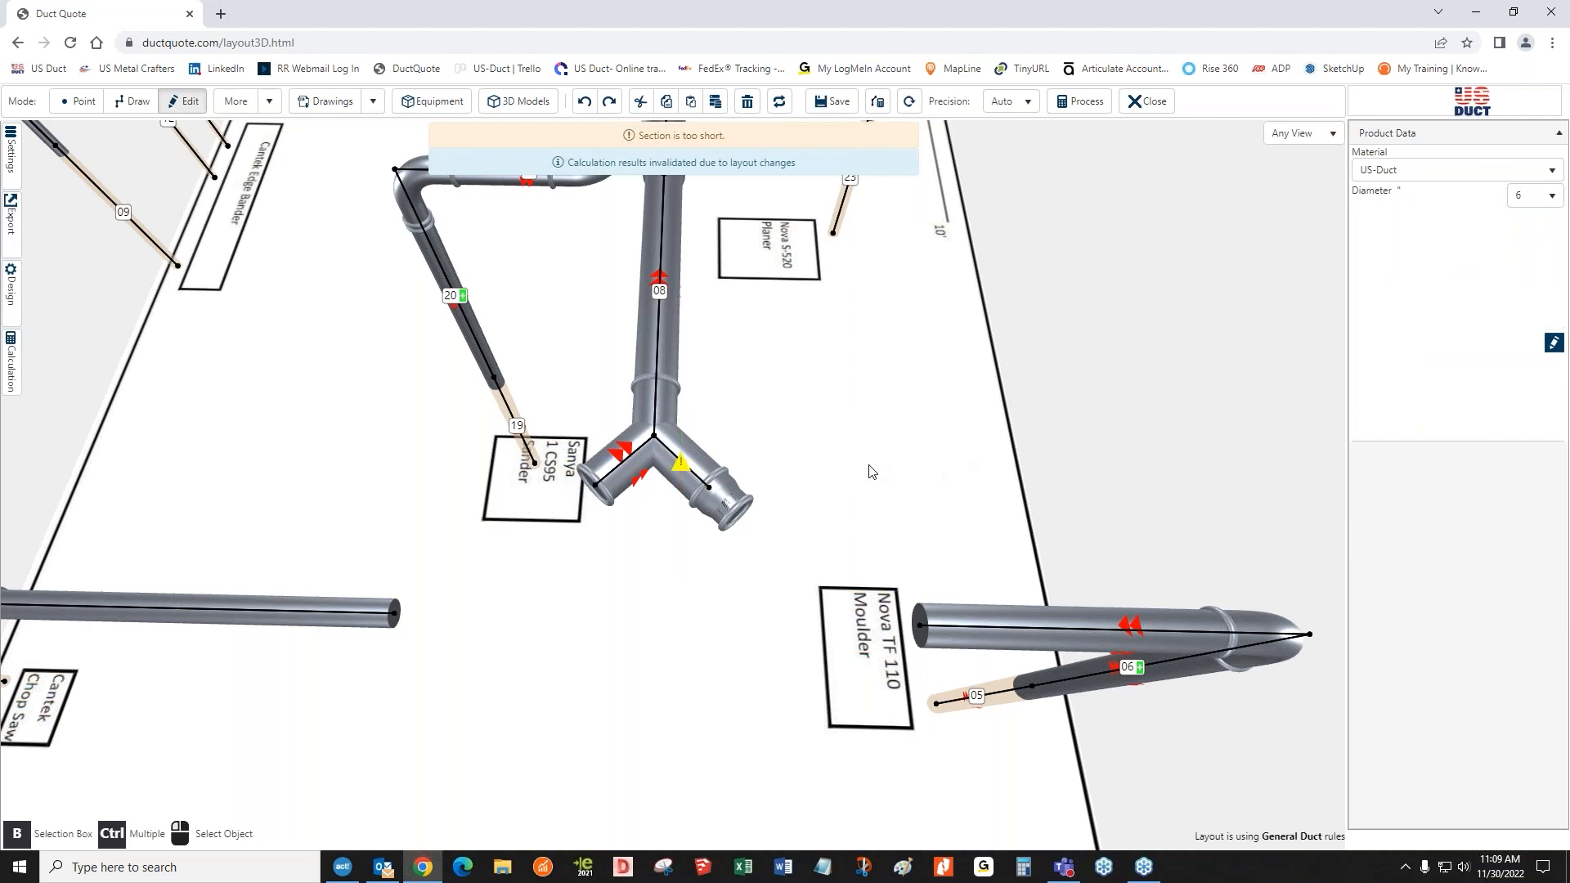
- Set the diameter of the wye leg on the Sanya sander side to 4, matching the detached duct on that side
left_click(274, 627)
left_click(602, 488)
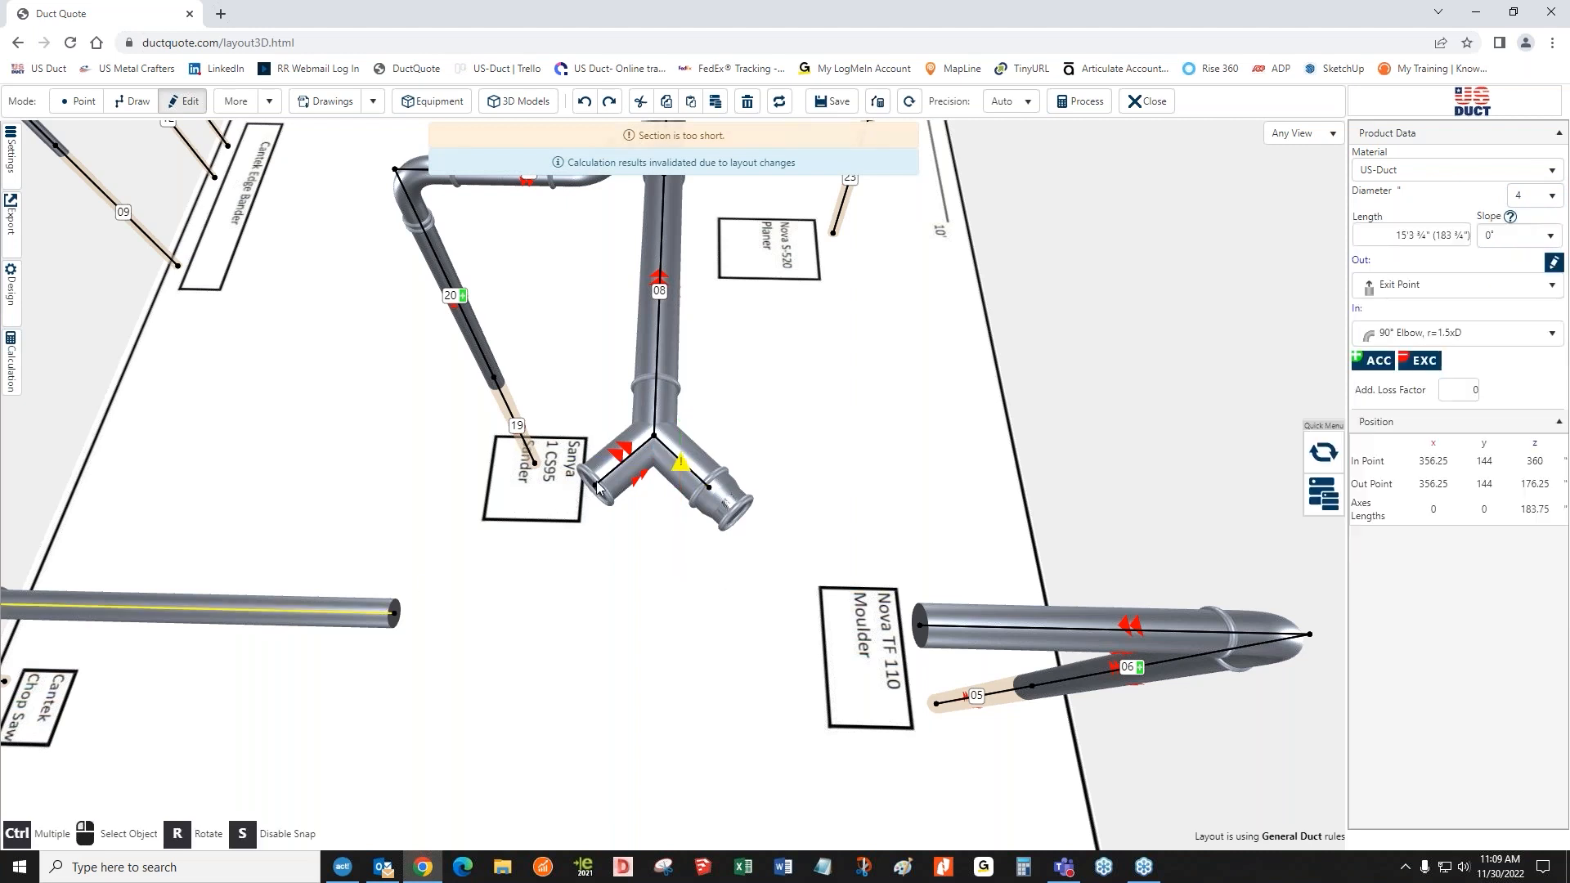
left_click(1535, 195)
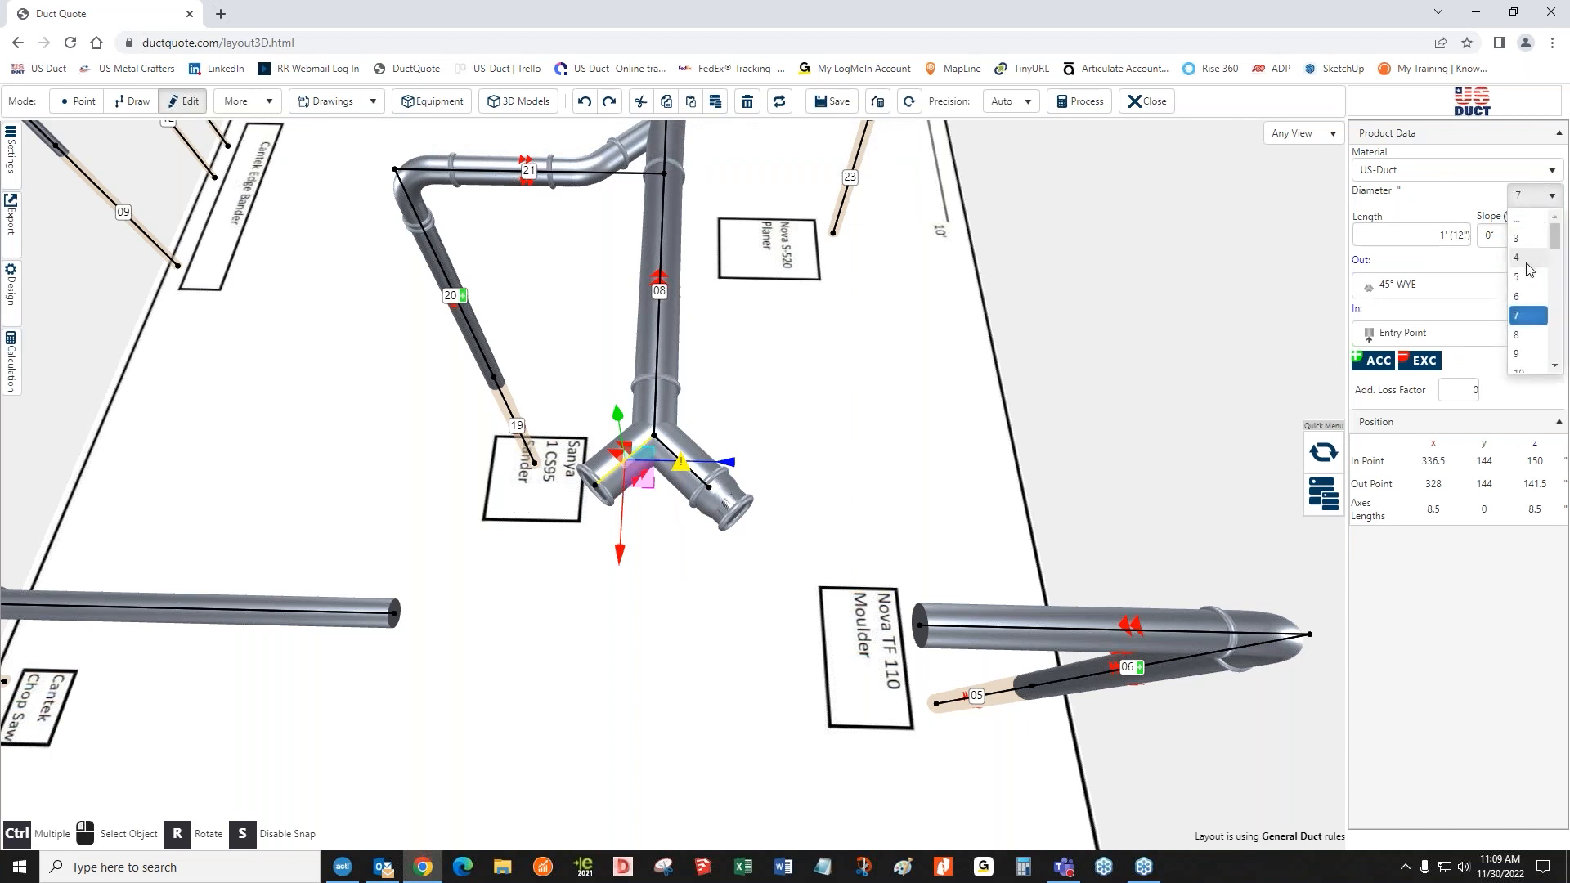
left_click(1525, 263)
left_click(758, 676)
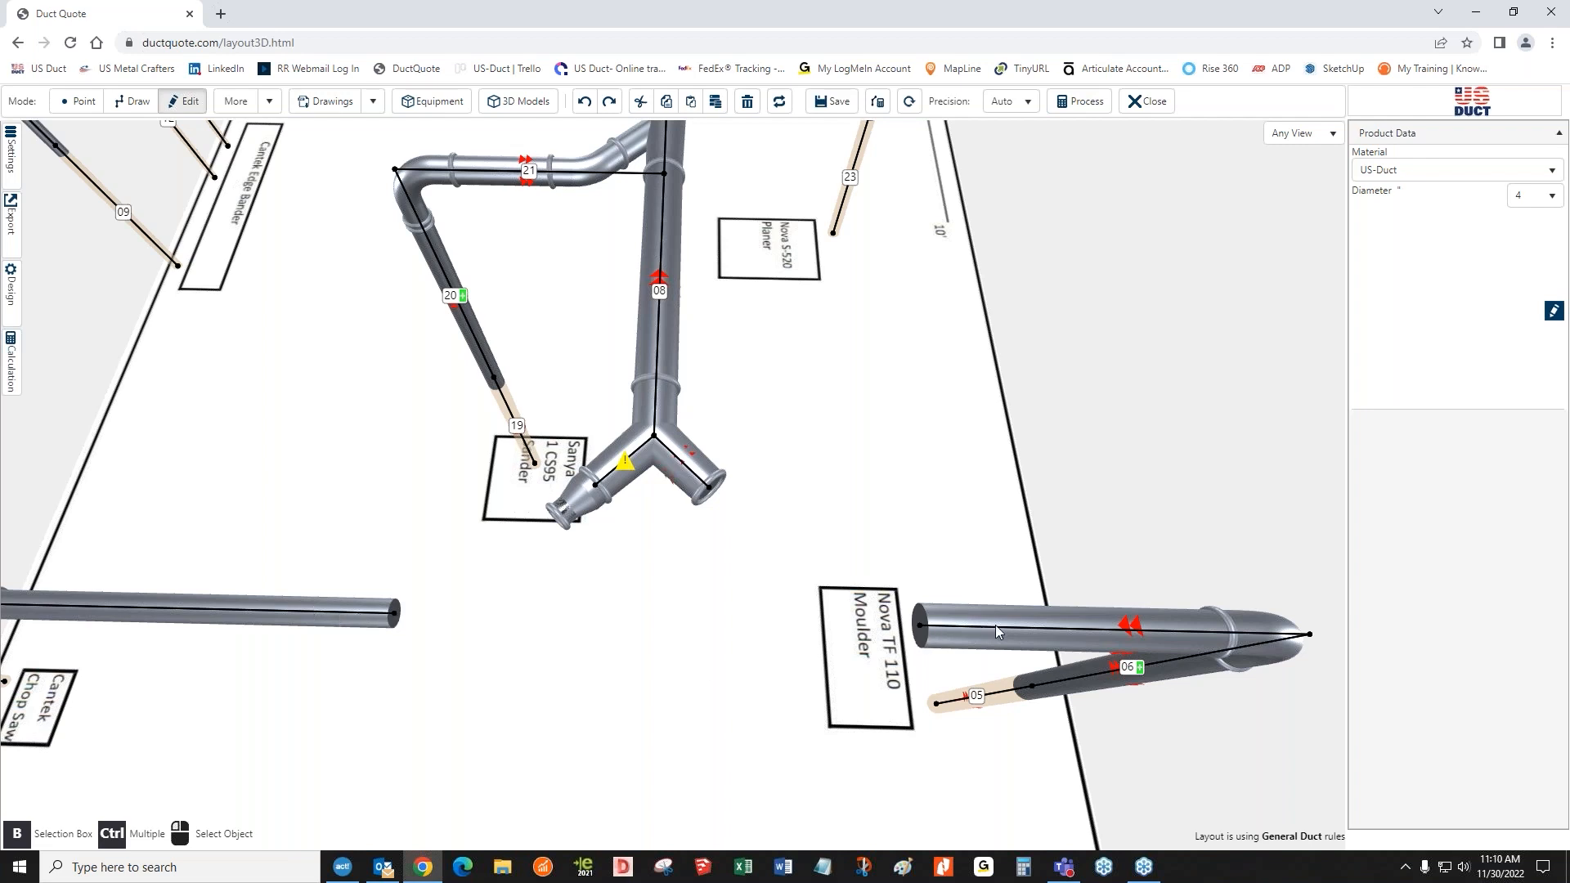
left_click(132, 100)
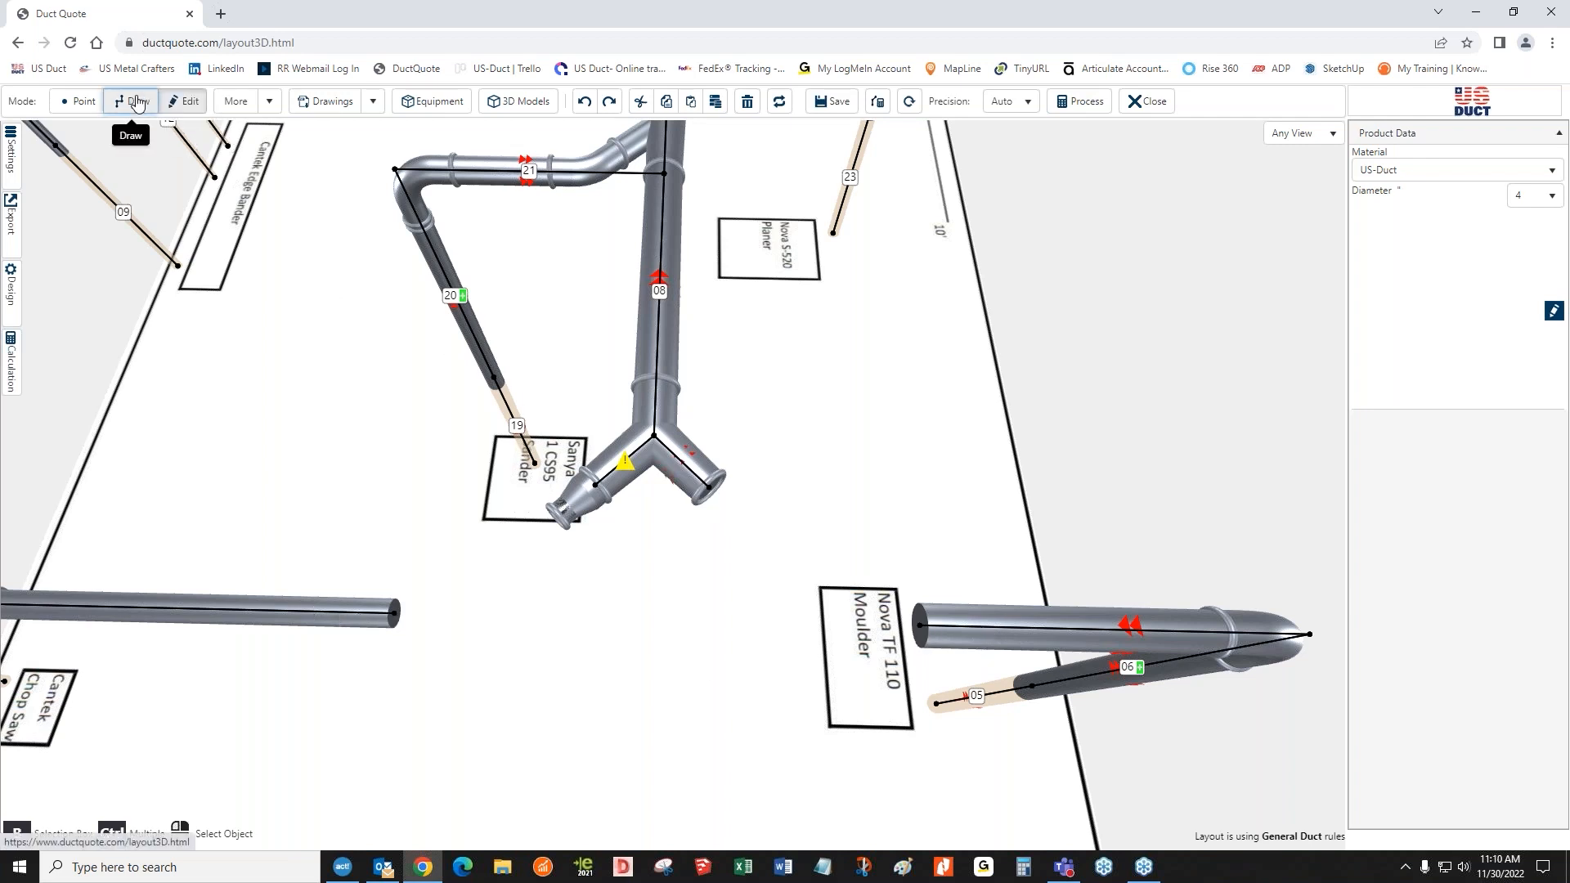
left_click(711, 489)
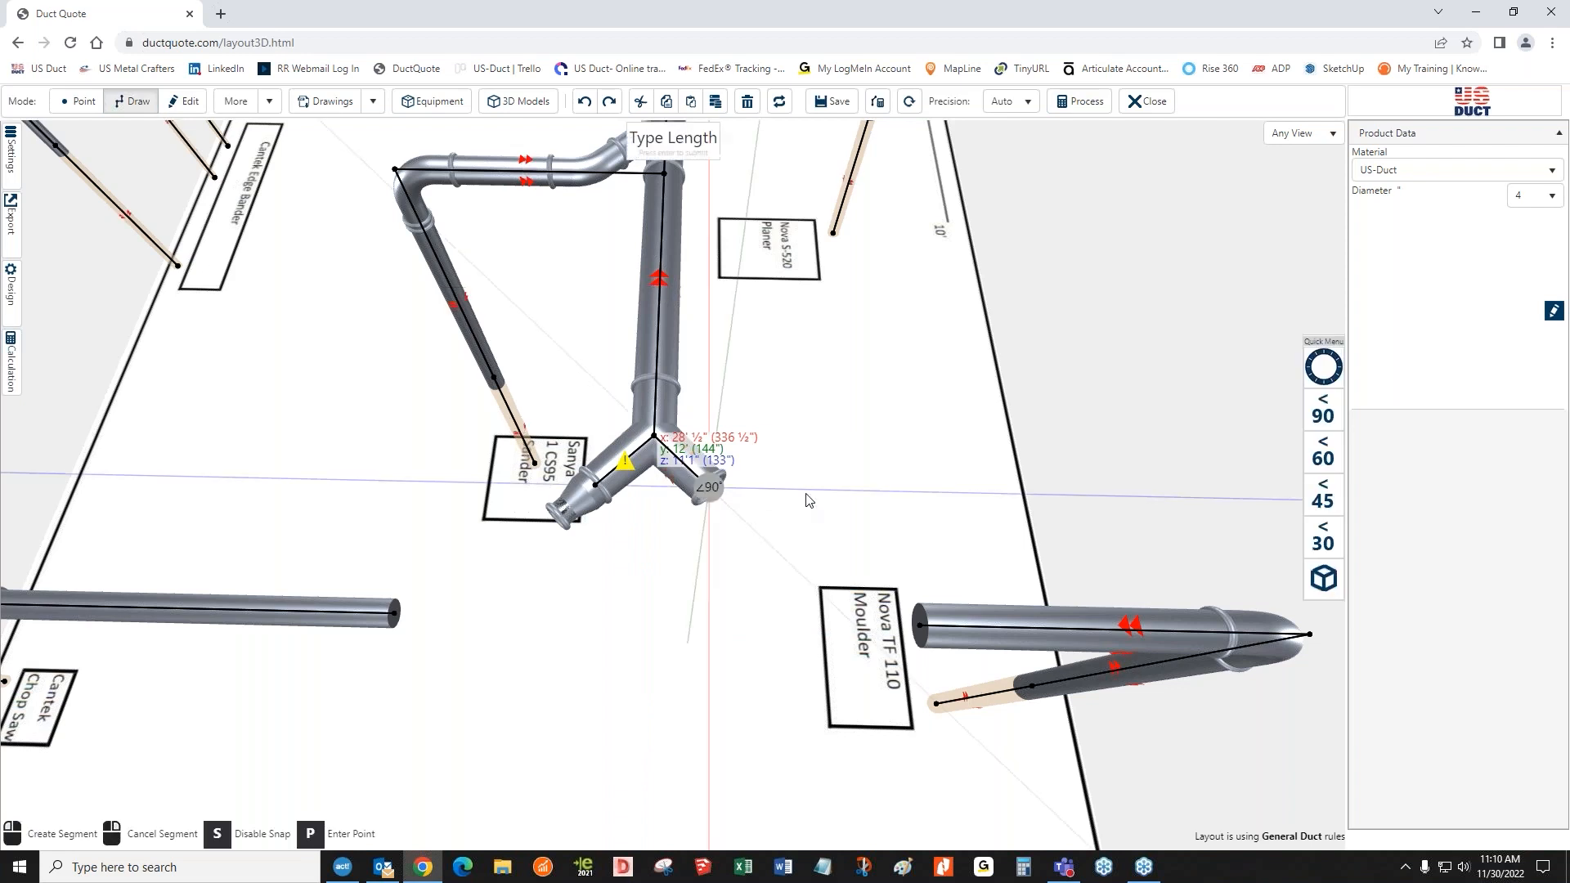
right_click(836, 495)
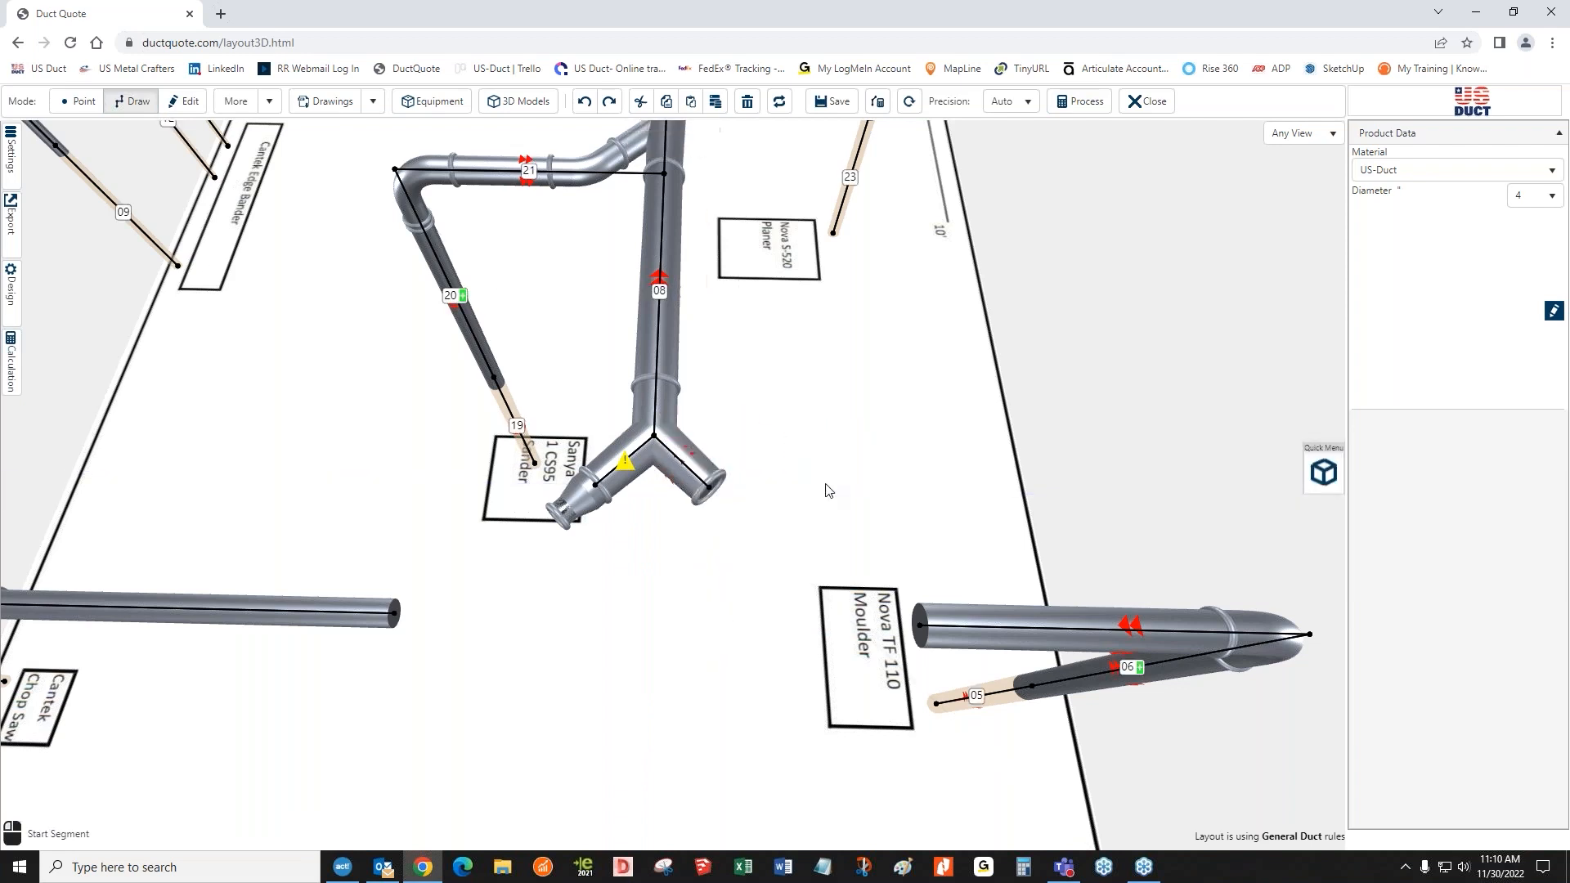
- Draw a short 6-inch segment from the end of the 6-inch wye leg, parallel to the detached duct by the Nova TF 110 Moulder
left_click(180, 100)
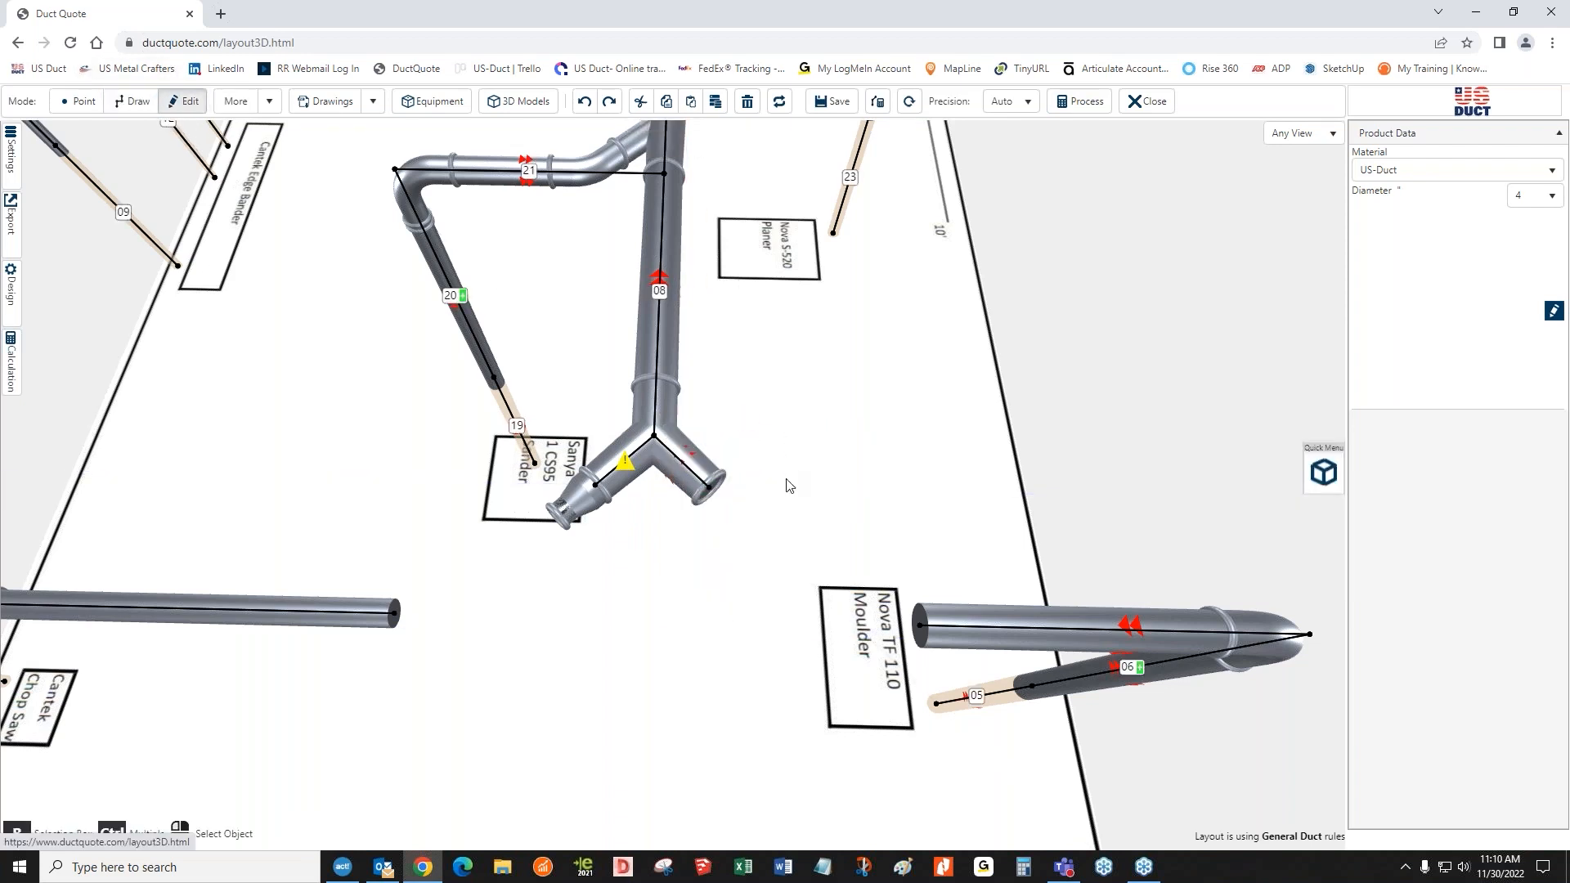
left_click(700, 486)
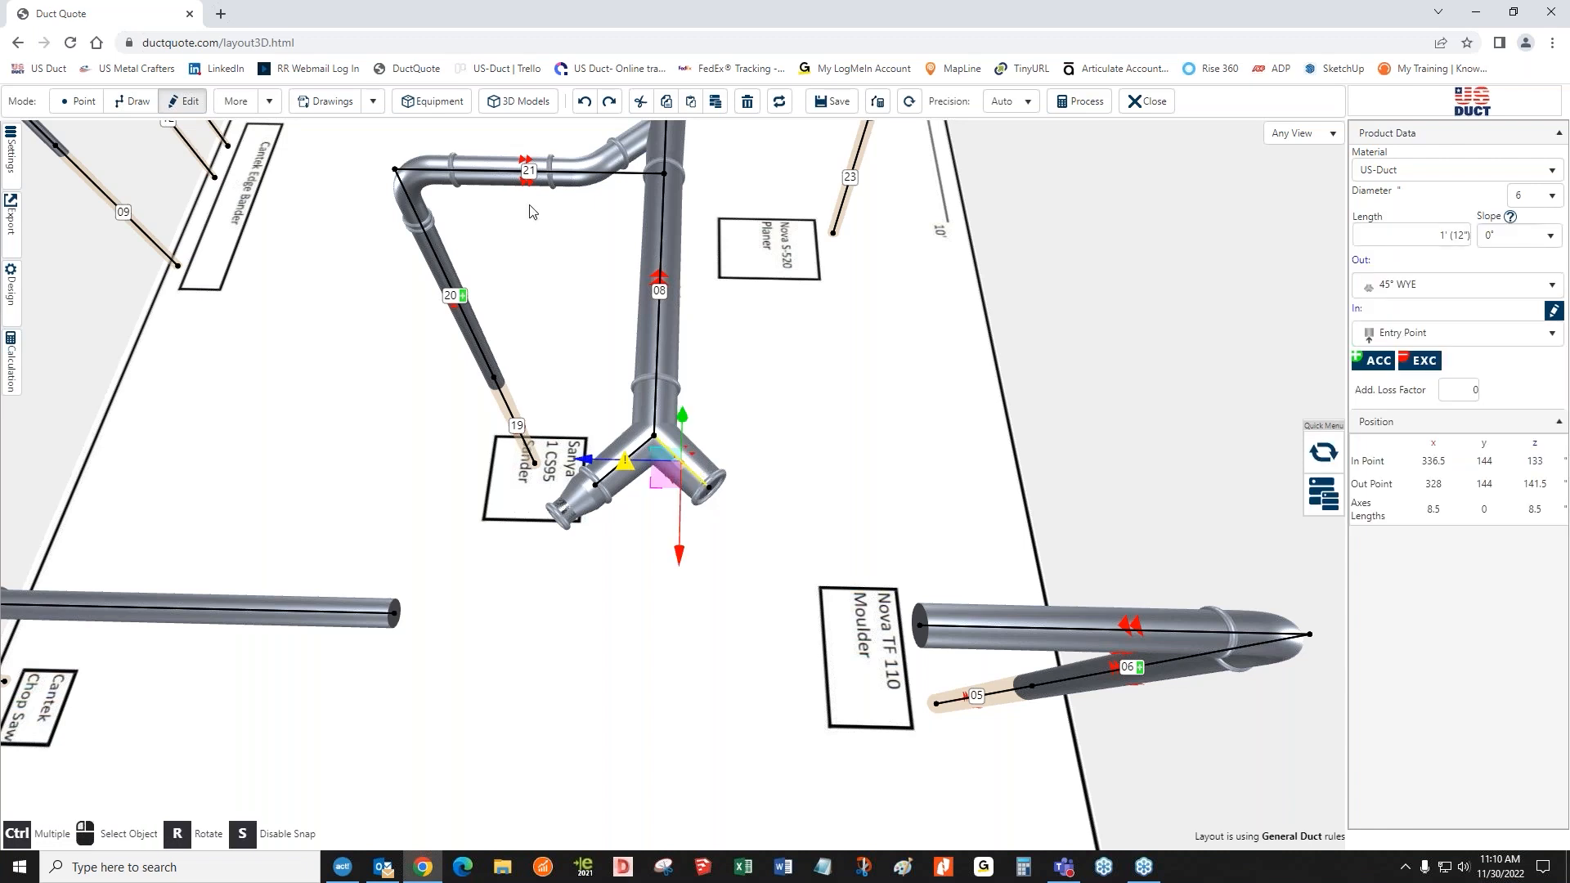
left_click(132, 101)
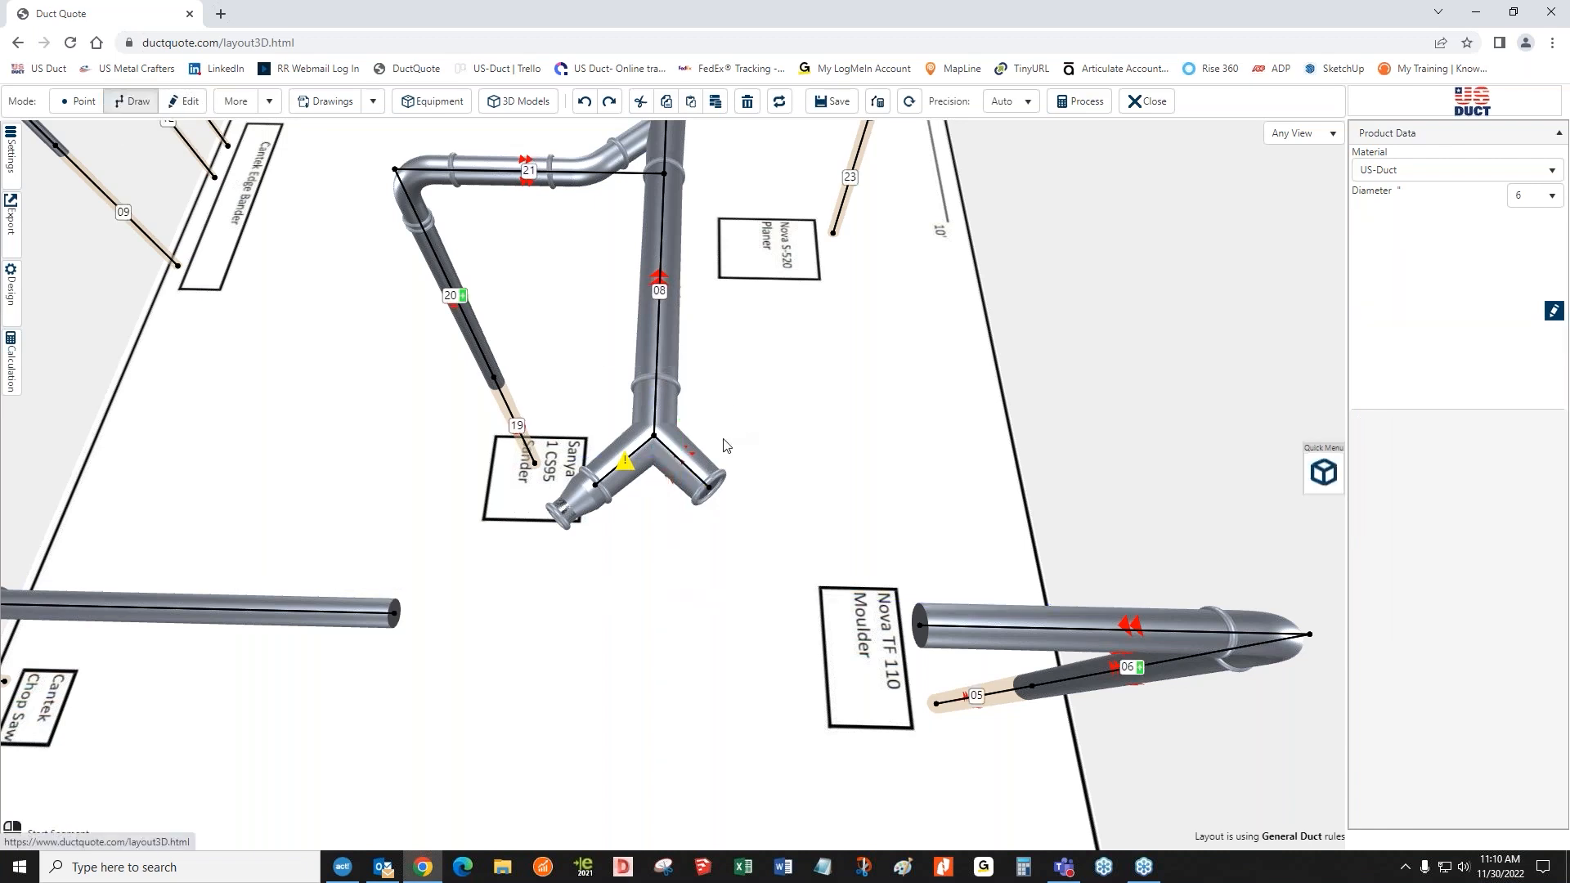
left_click(708, 487)
left_click(820, 472)
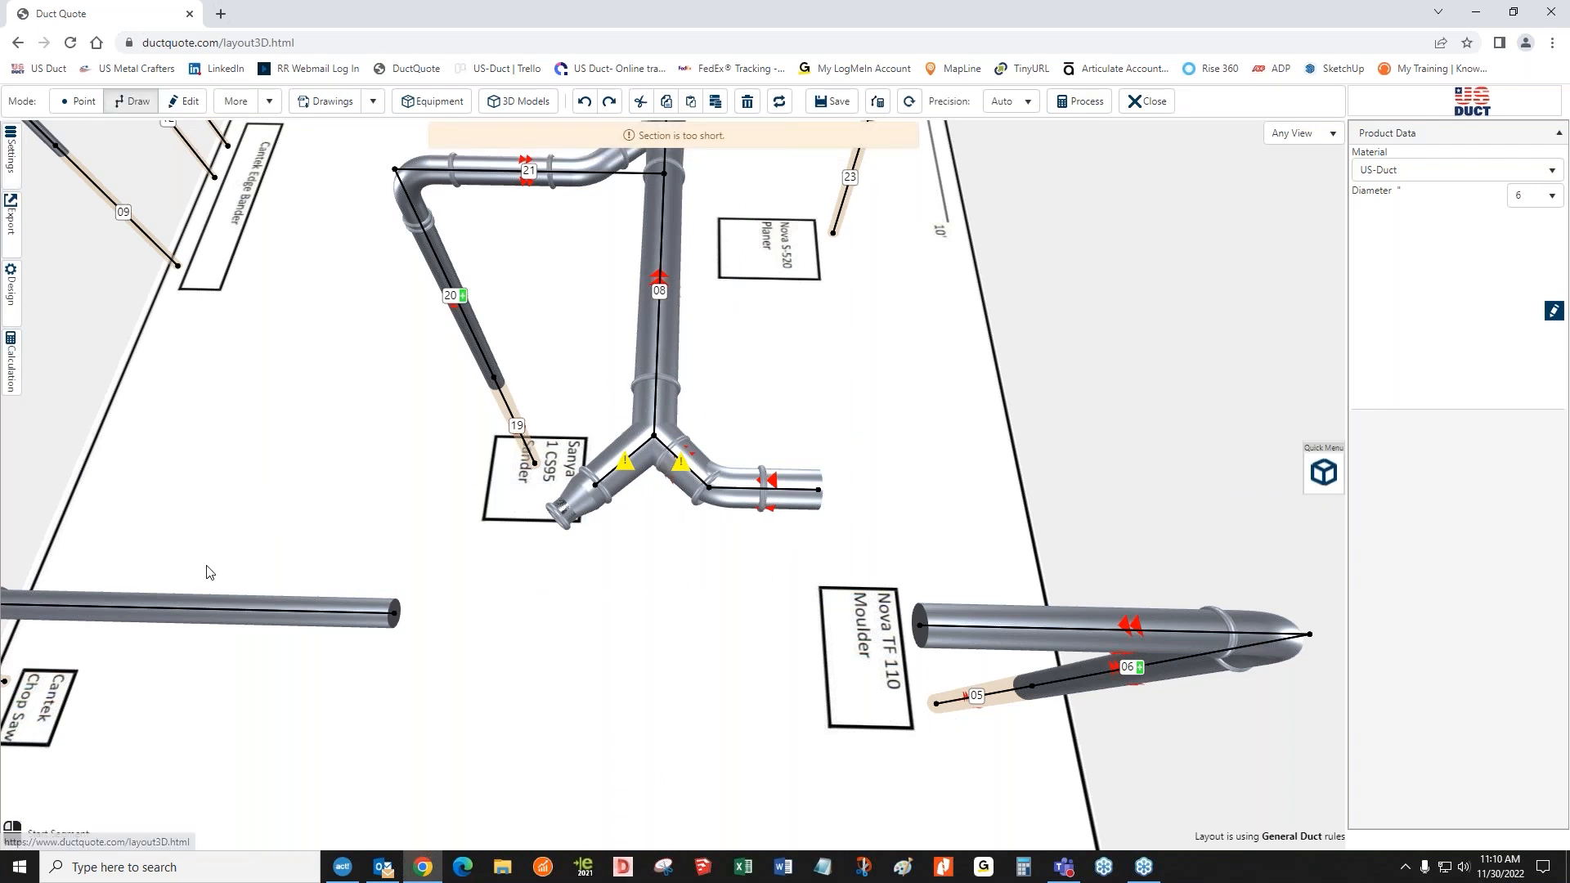
- Draw a short 4-inch segment from the end of the 4-inch wye leg, parallel to the detached 4-inch duct and pointing away from the wye
left_click(185, 100)
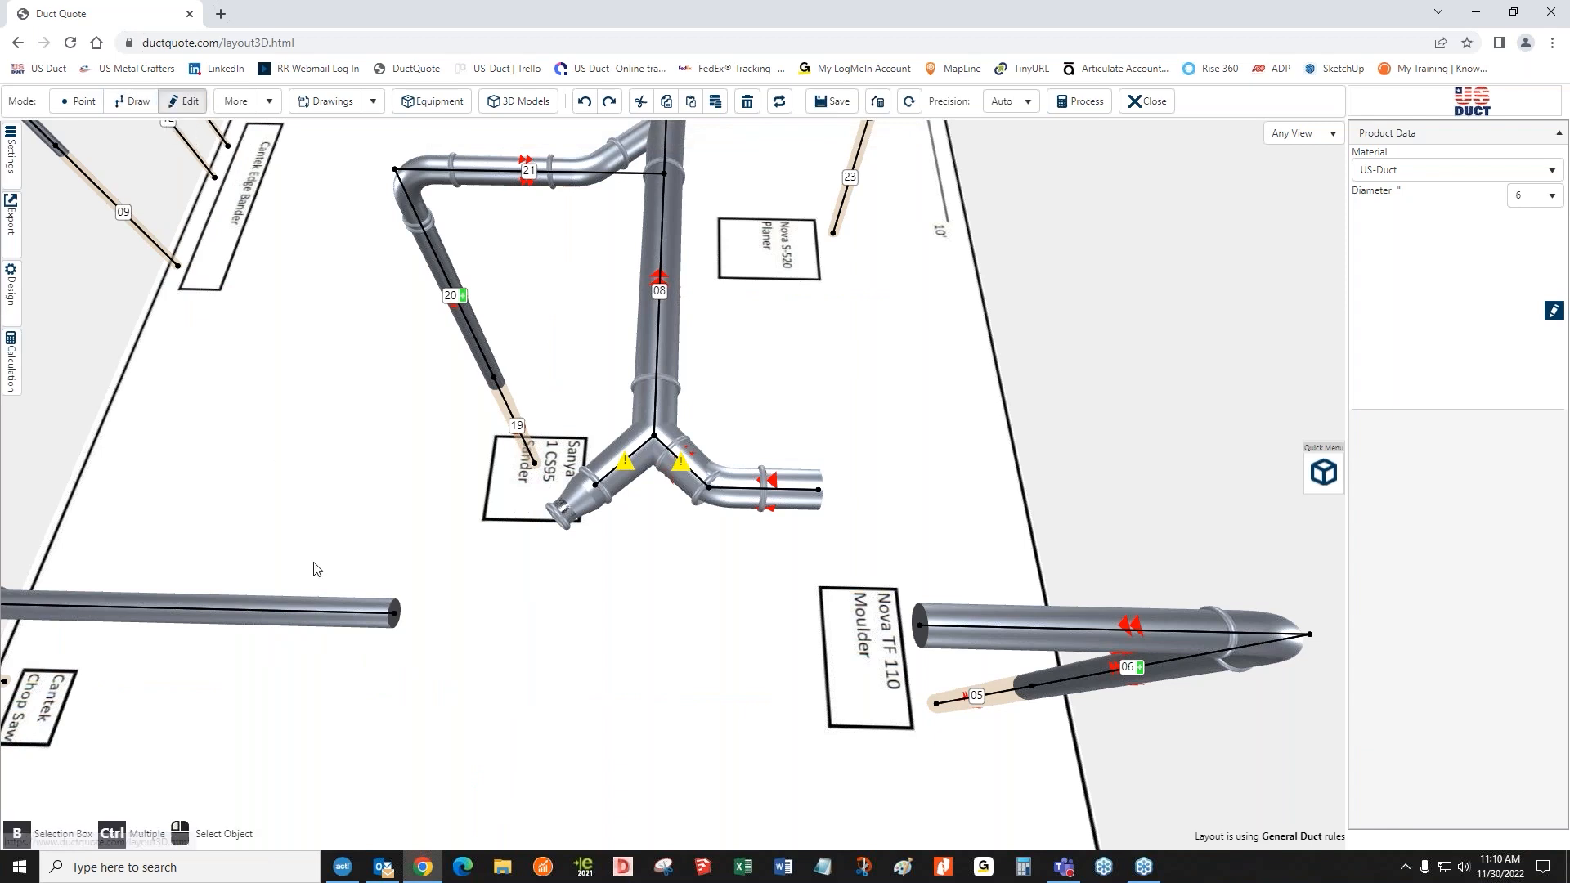
left_click(328, 615)
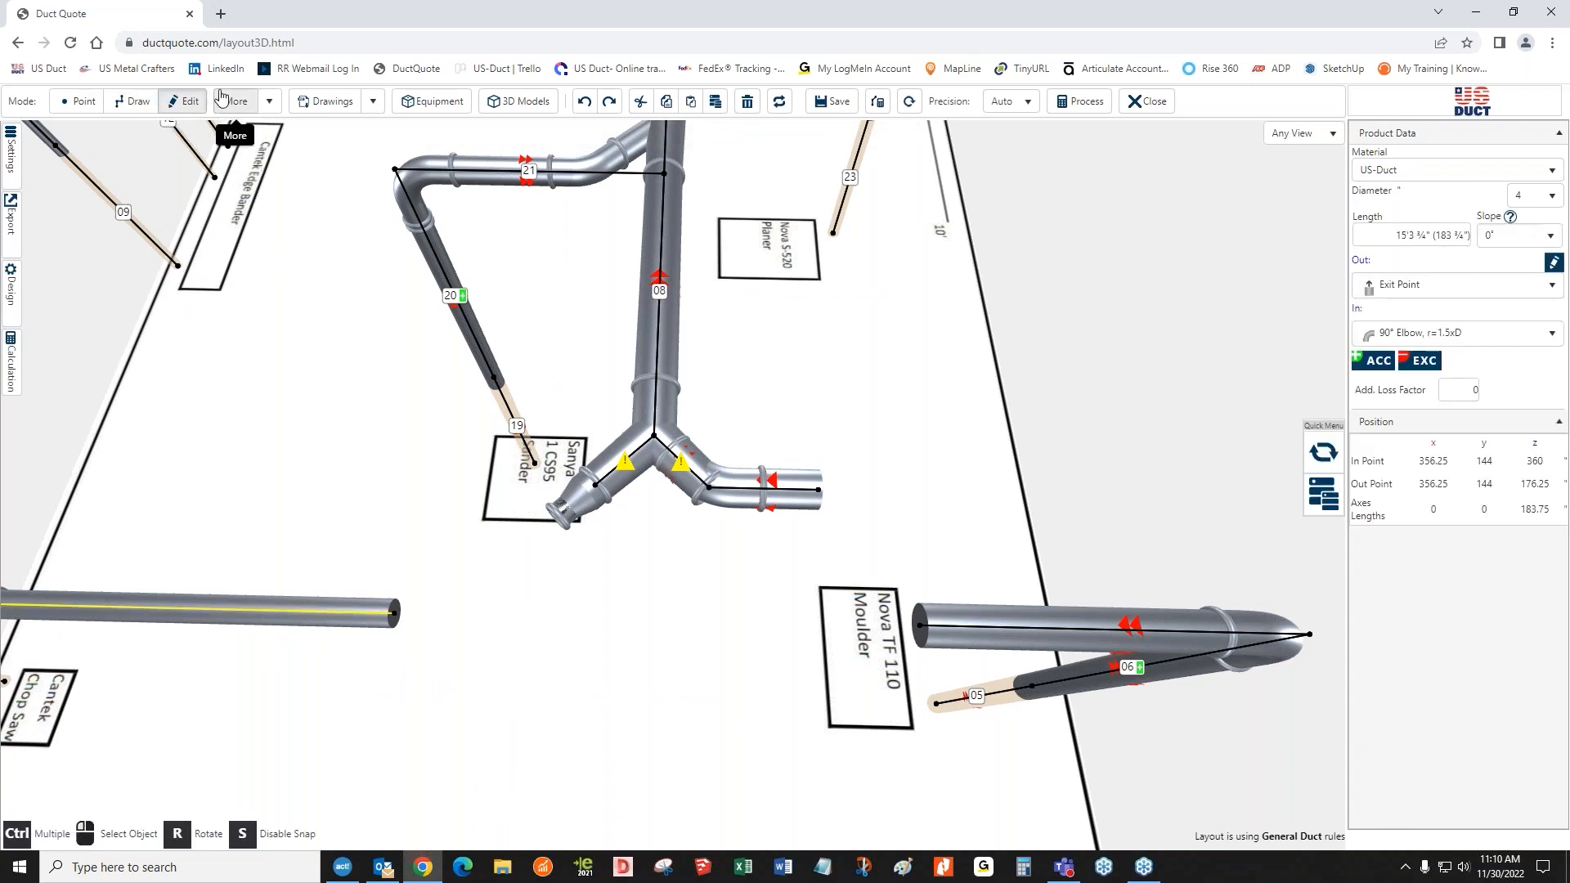
left_click(133, 101)
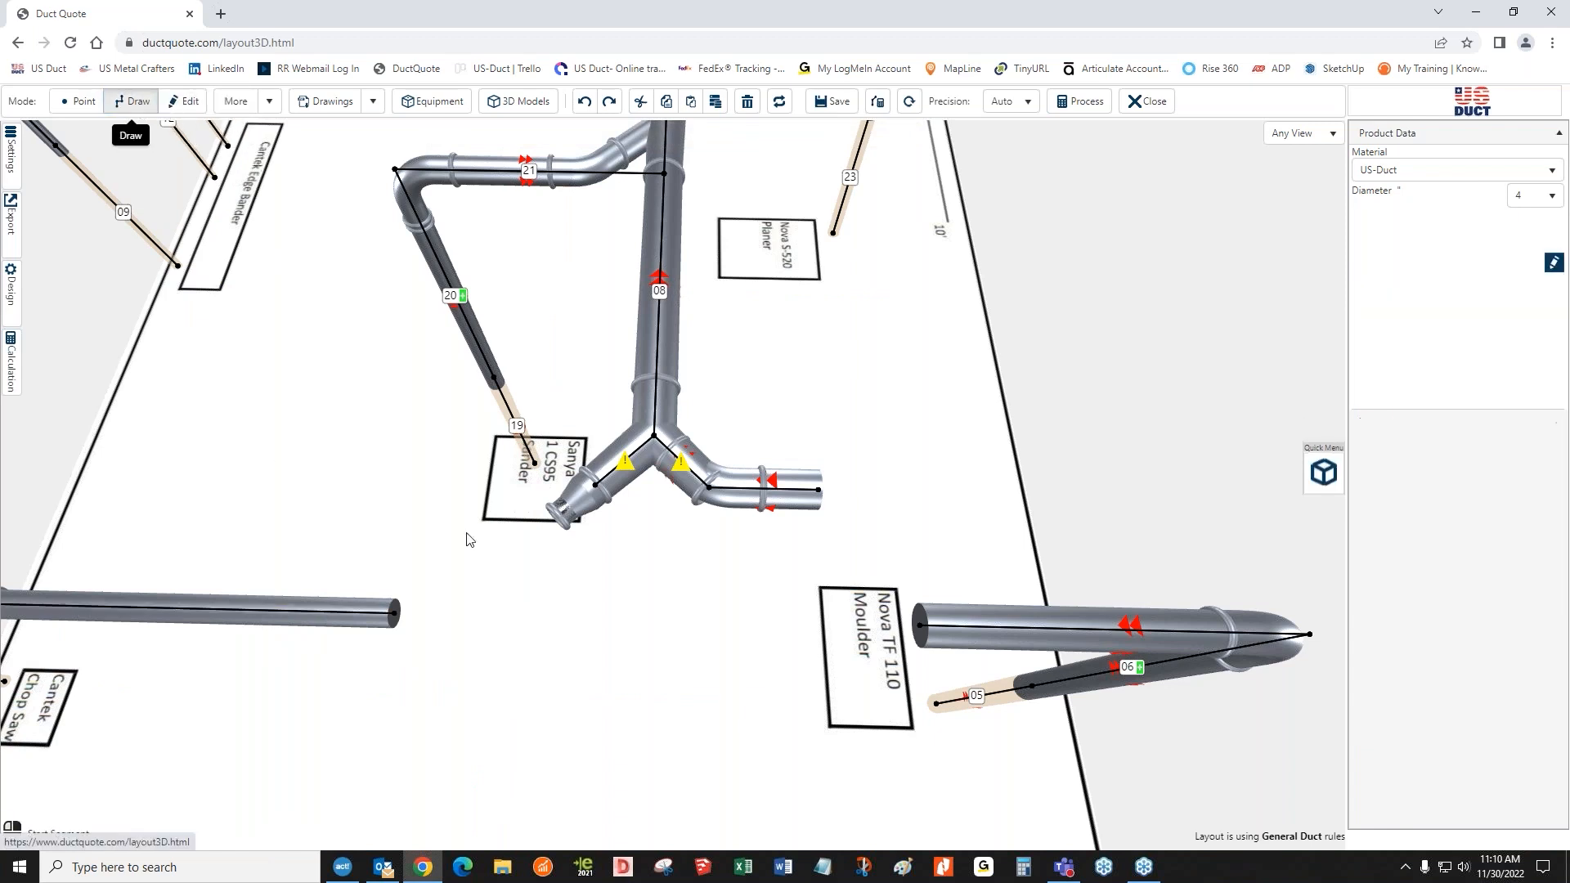
left_click(593, 488)
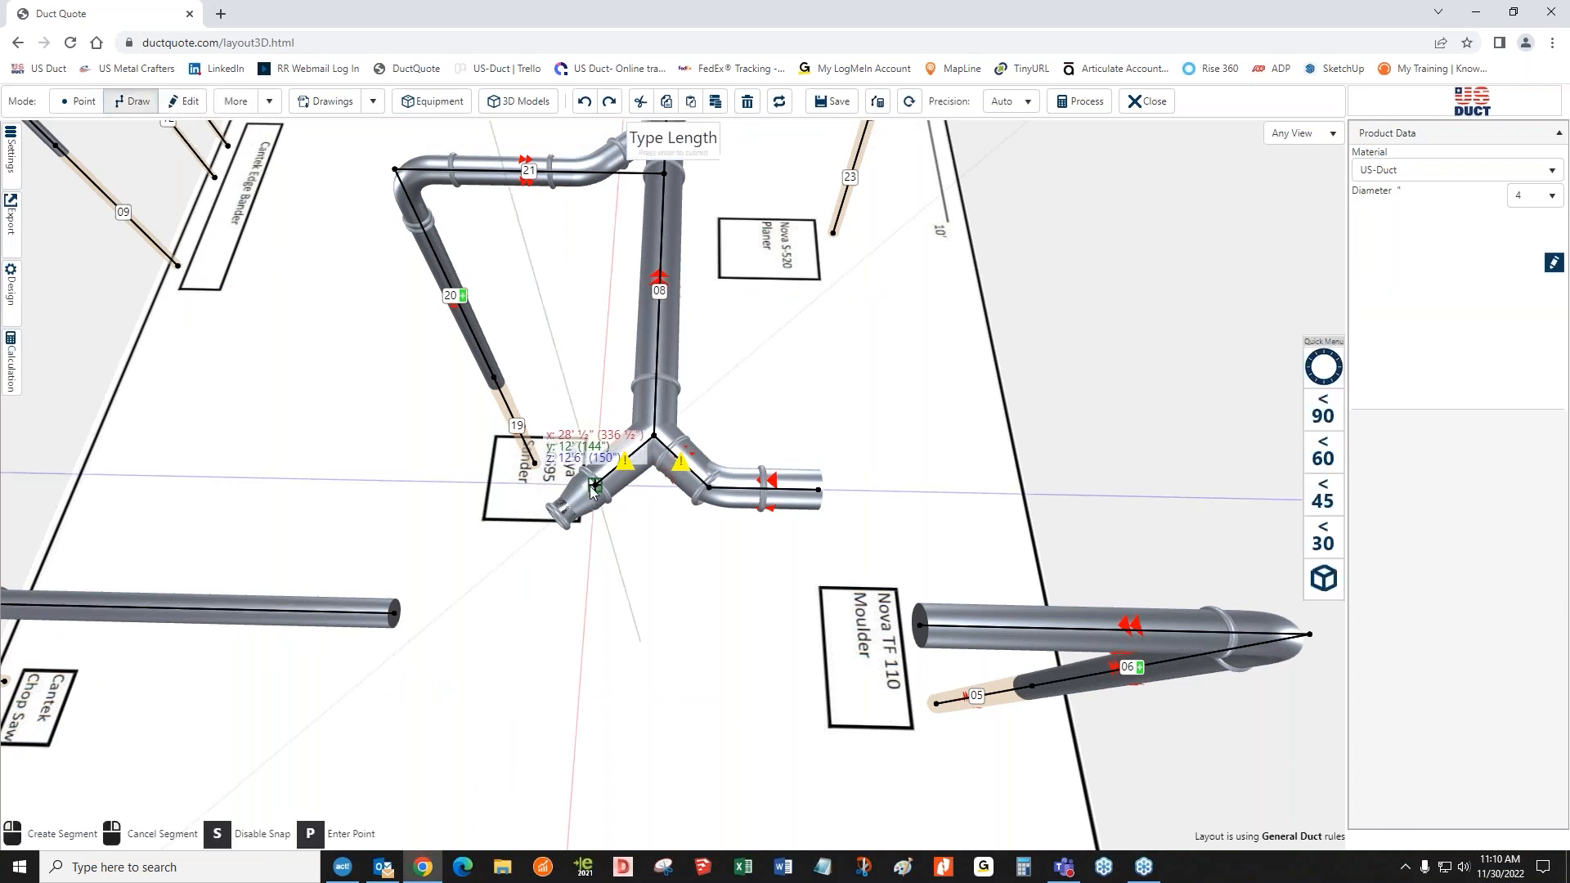
left_click(472, 470)
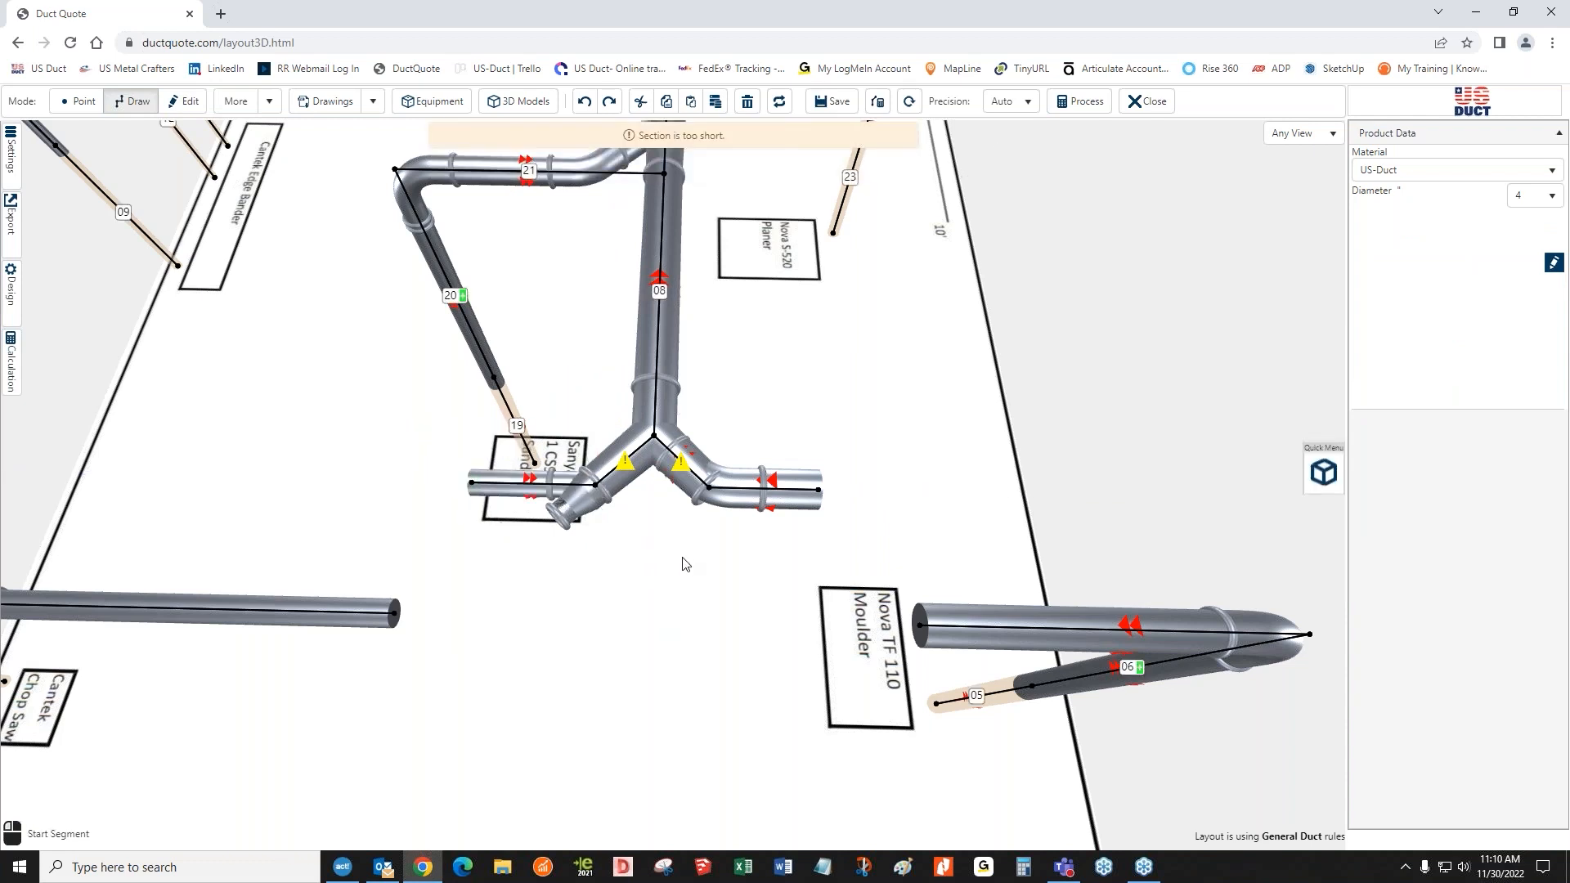
scroll(685, 564, "up", 3)
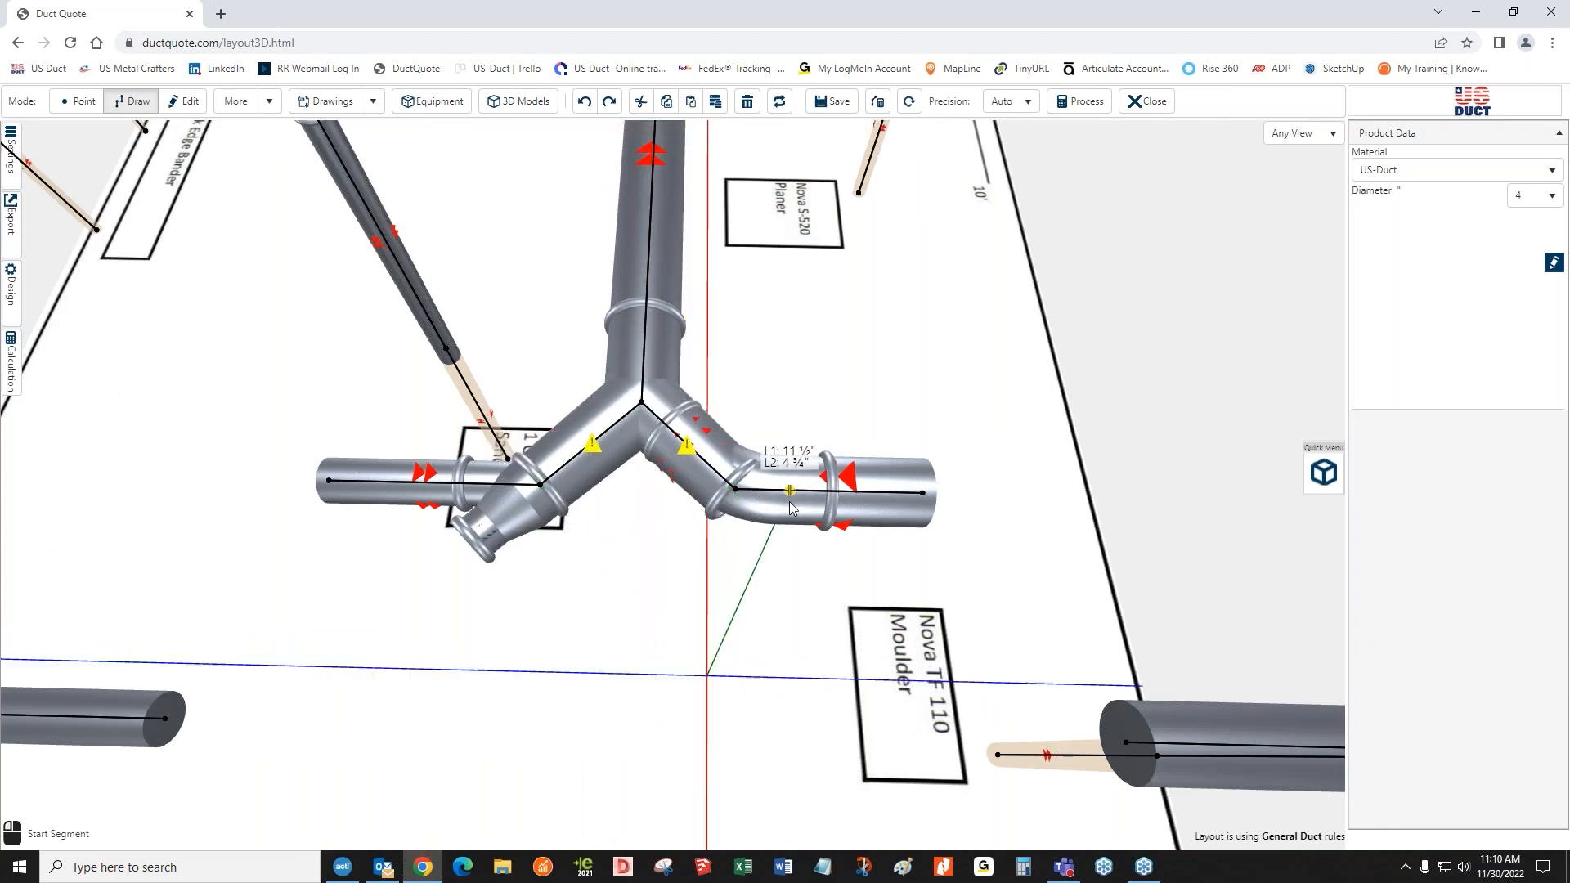
- Fix the minimum lengths of the 6-inch and 4-inch wye legs, 19 ¾" and 25 ¼", by shifting the upstream sections
left_click(186, 112)
left_click(704, 460)
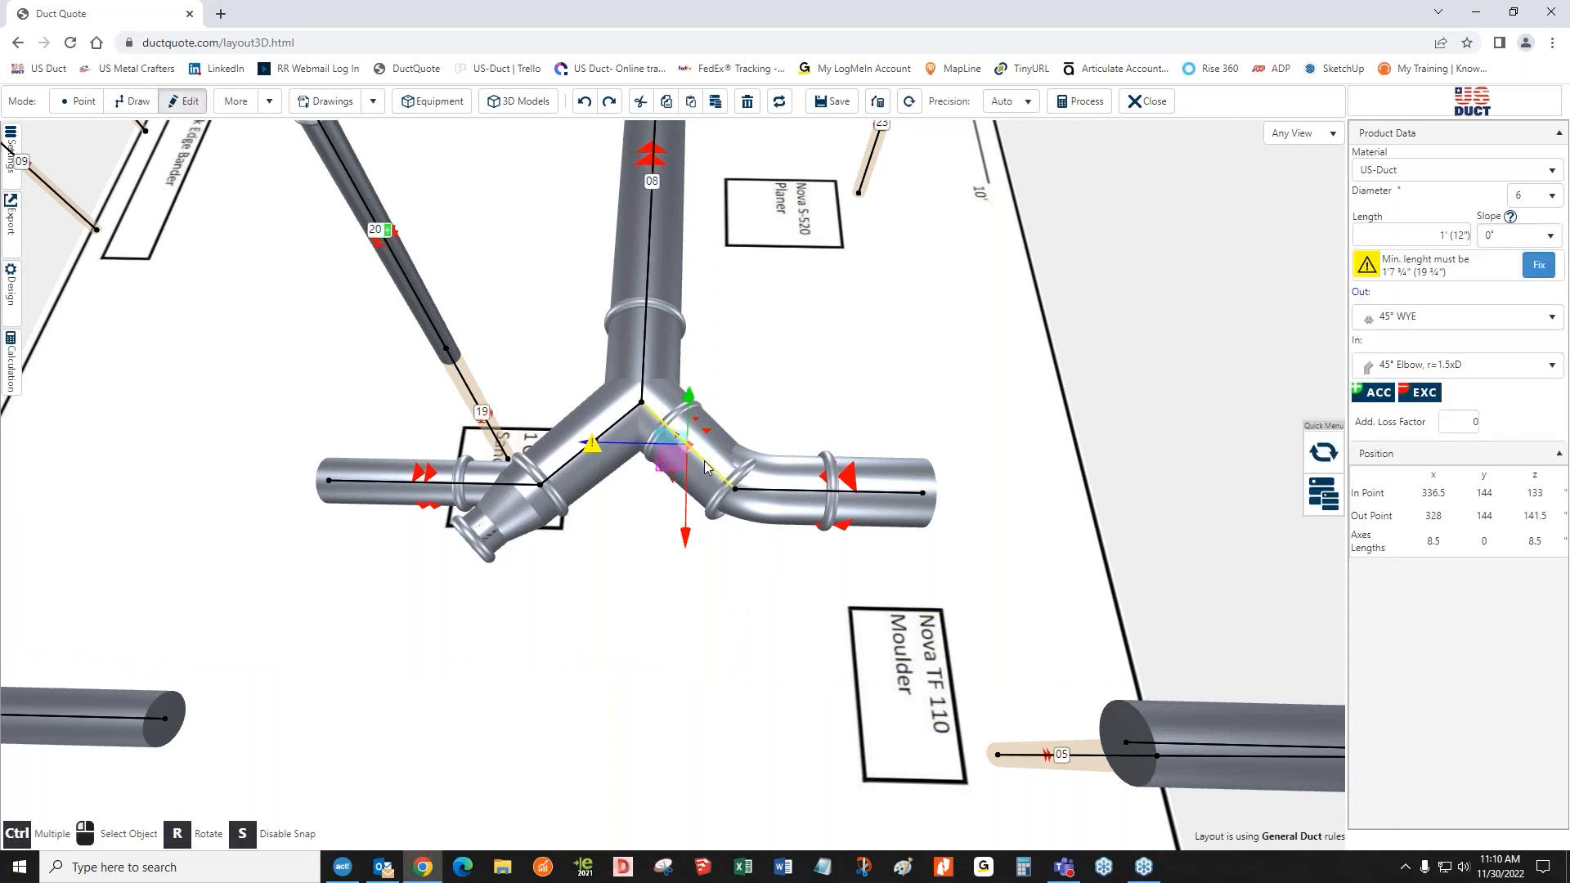
left_click(1537, 268)
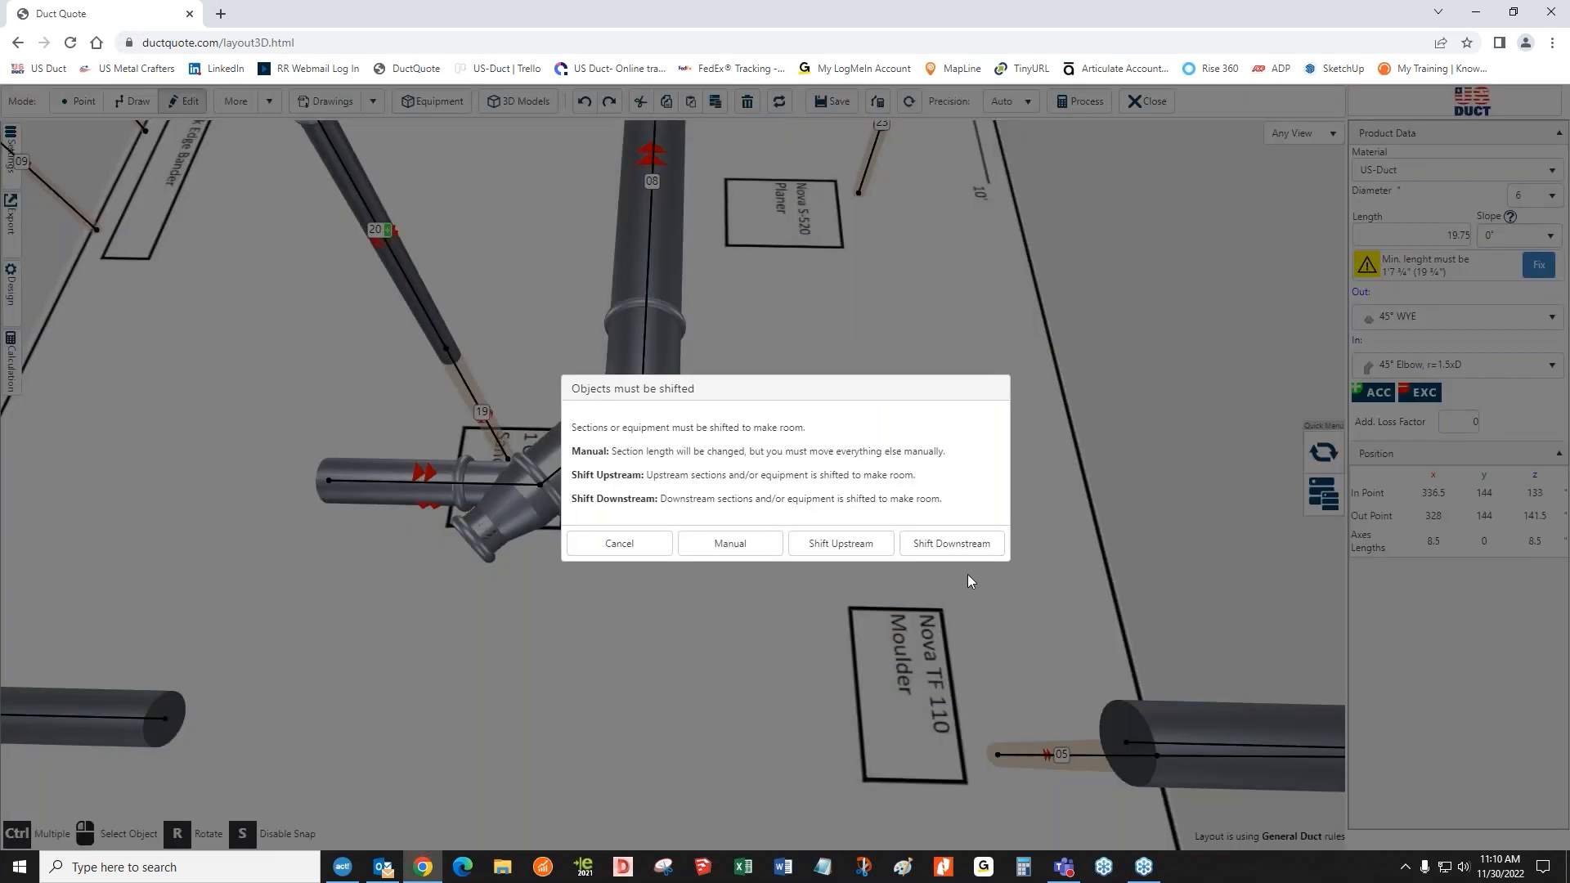
left_click(841, 543)
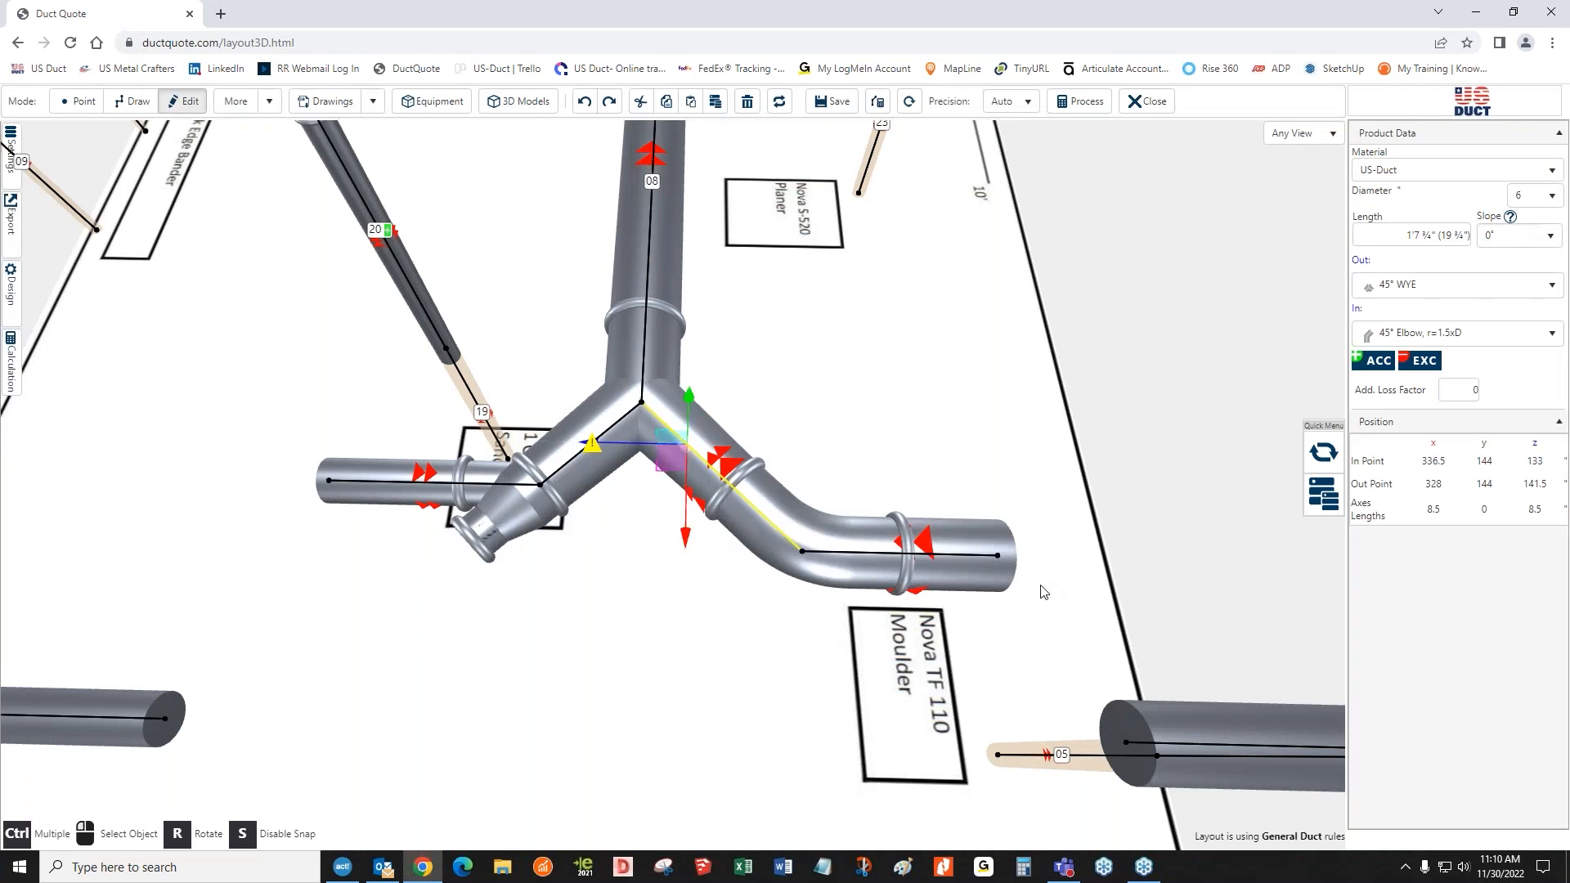
left_click(571, 468)
left_click(1537, 265)
left_click(824, 545)
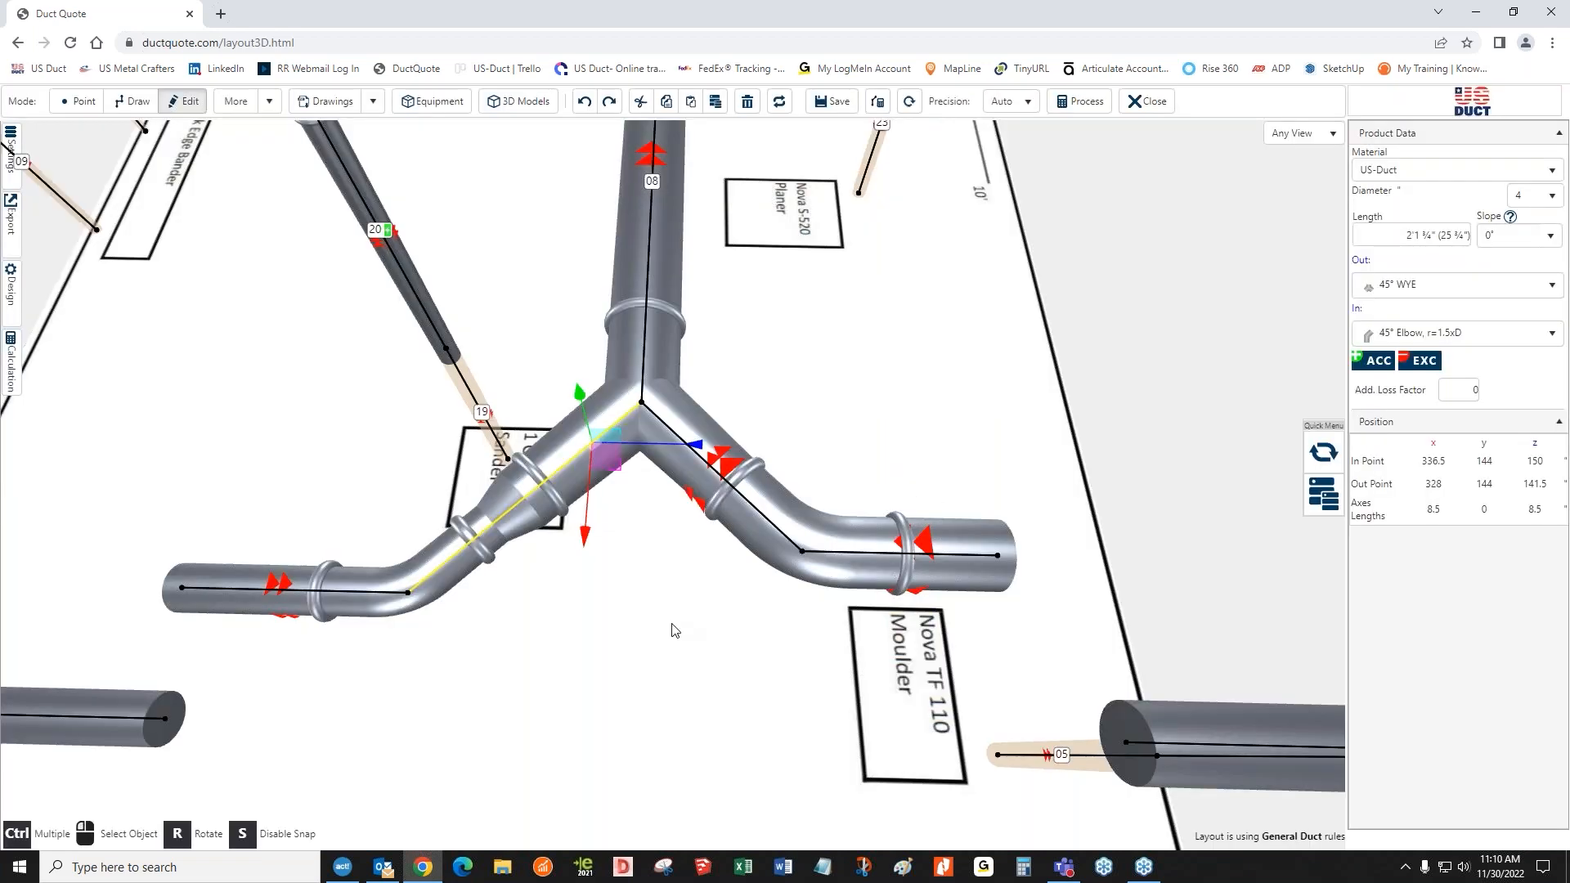
- Pull the open end of the detached 4-inch duct from the Cantek Chop Saw back, away from the wye's short 4-inch segment
scroll(651, 690, "up", 3)
left_click_drag(648, 695, 660, 701)
right_click_drag(774, 744, 762, 648)
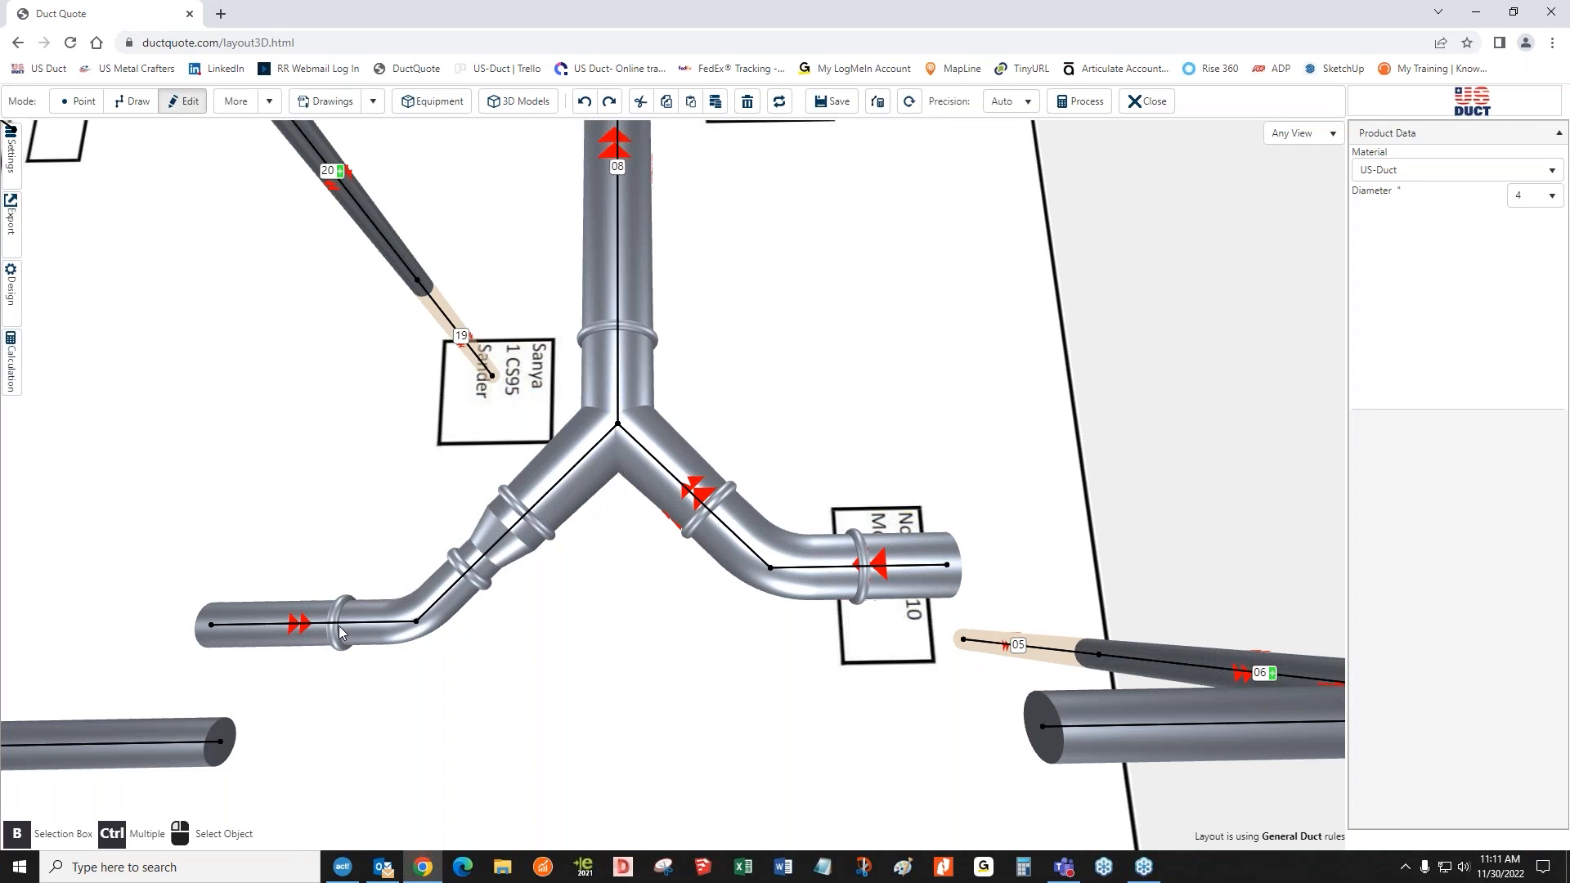
scroll(502, 677, "down", 3)
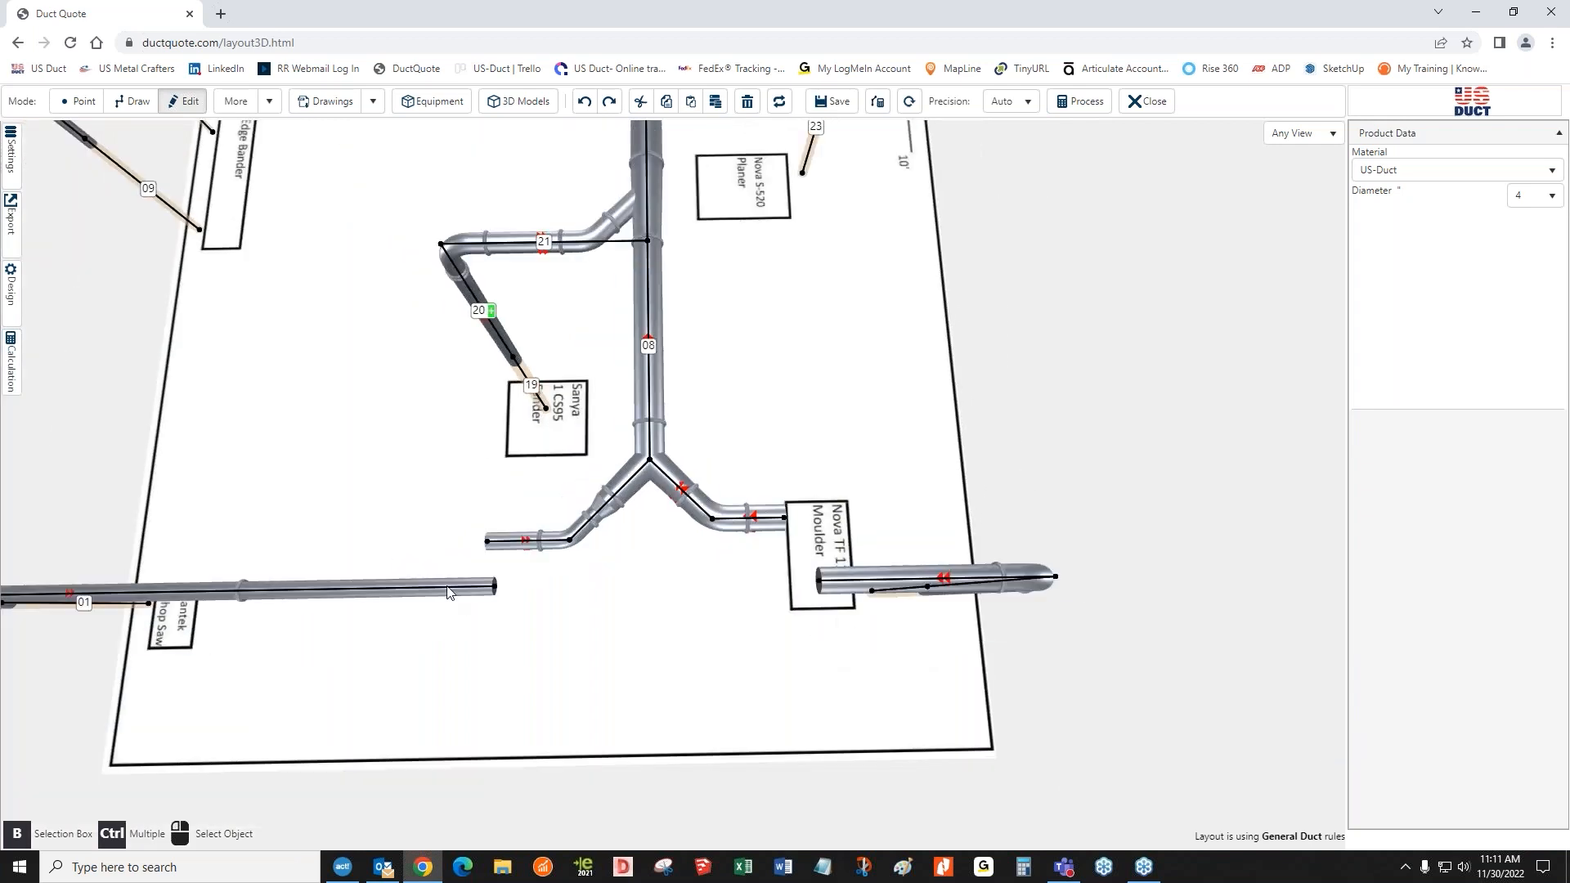
left_click(489, 587)
left_click(494, 586)
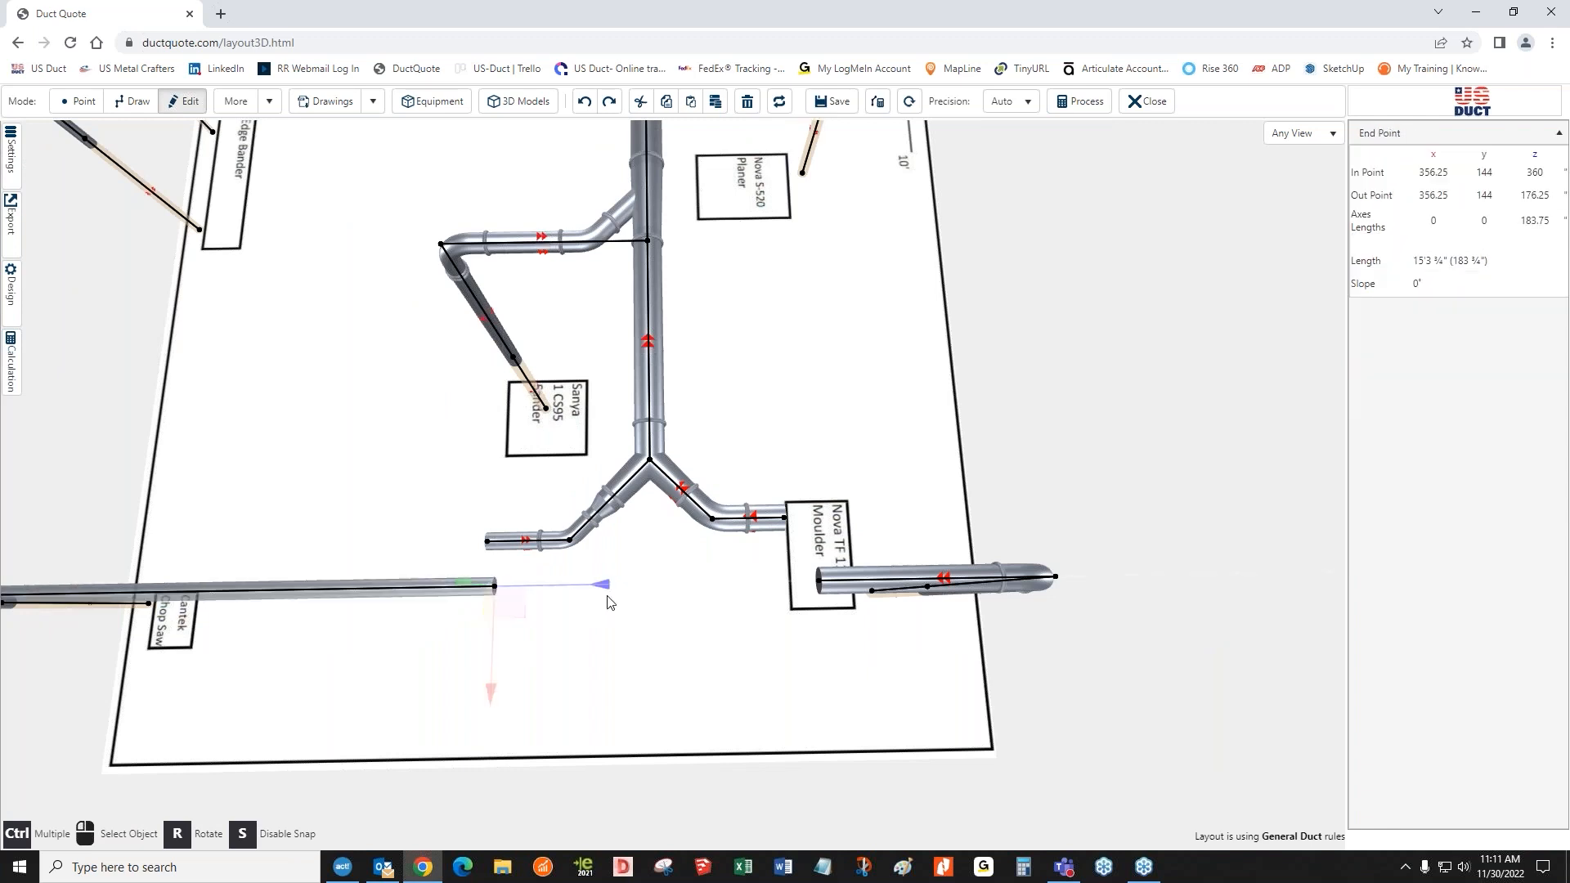
left_click_drag(592, 585, 501, 586)
left_click(592, 634)
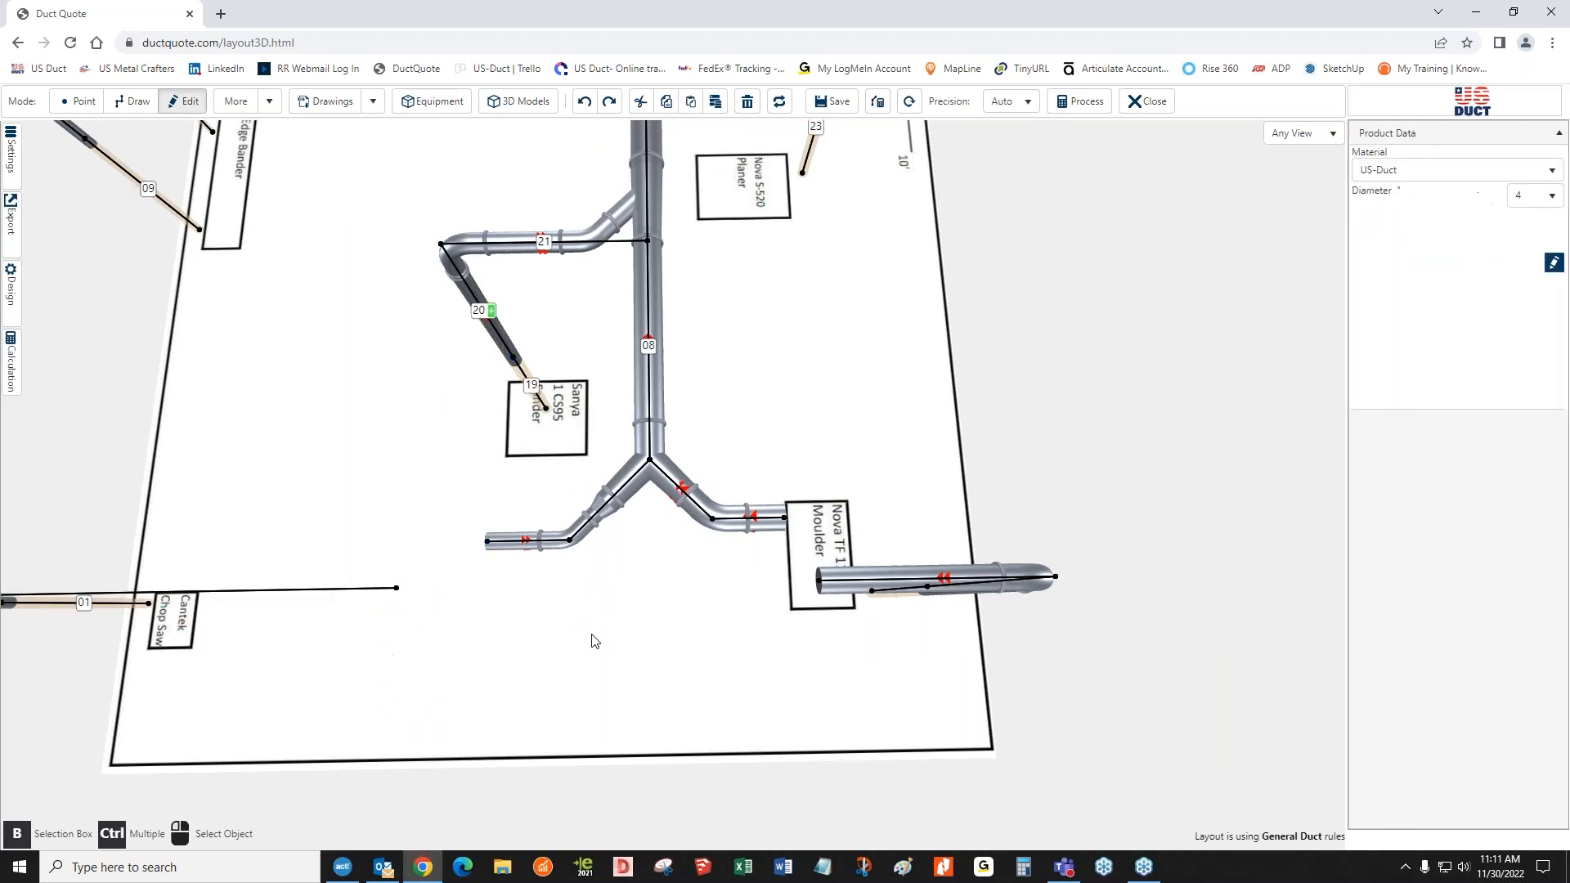
- Select both wye legs with their short branch segments and move them together until the 6-inch segment lines up with the detached moulder duct
scroll(643, 631, "down", 4)
mouse_move(642, 632)
left_mouse_down()
mouse_move(626, 634)
mouse_move(640, 641)
mouse_move(645, 613)
mouse_move(621, 614)
left_mouse_up()
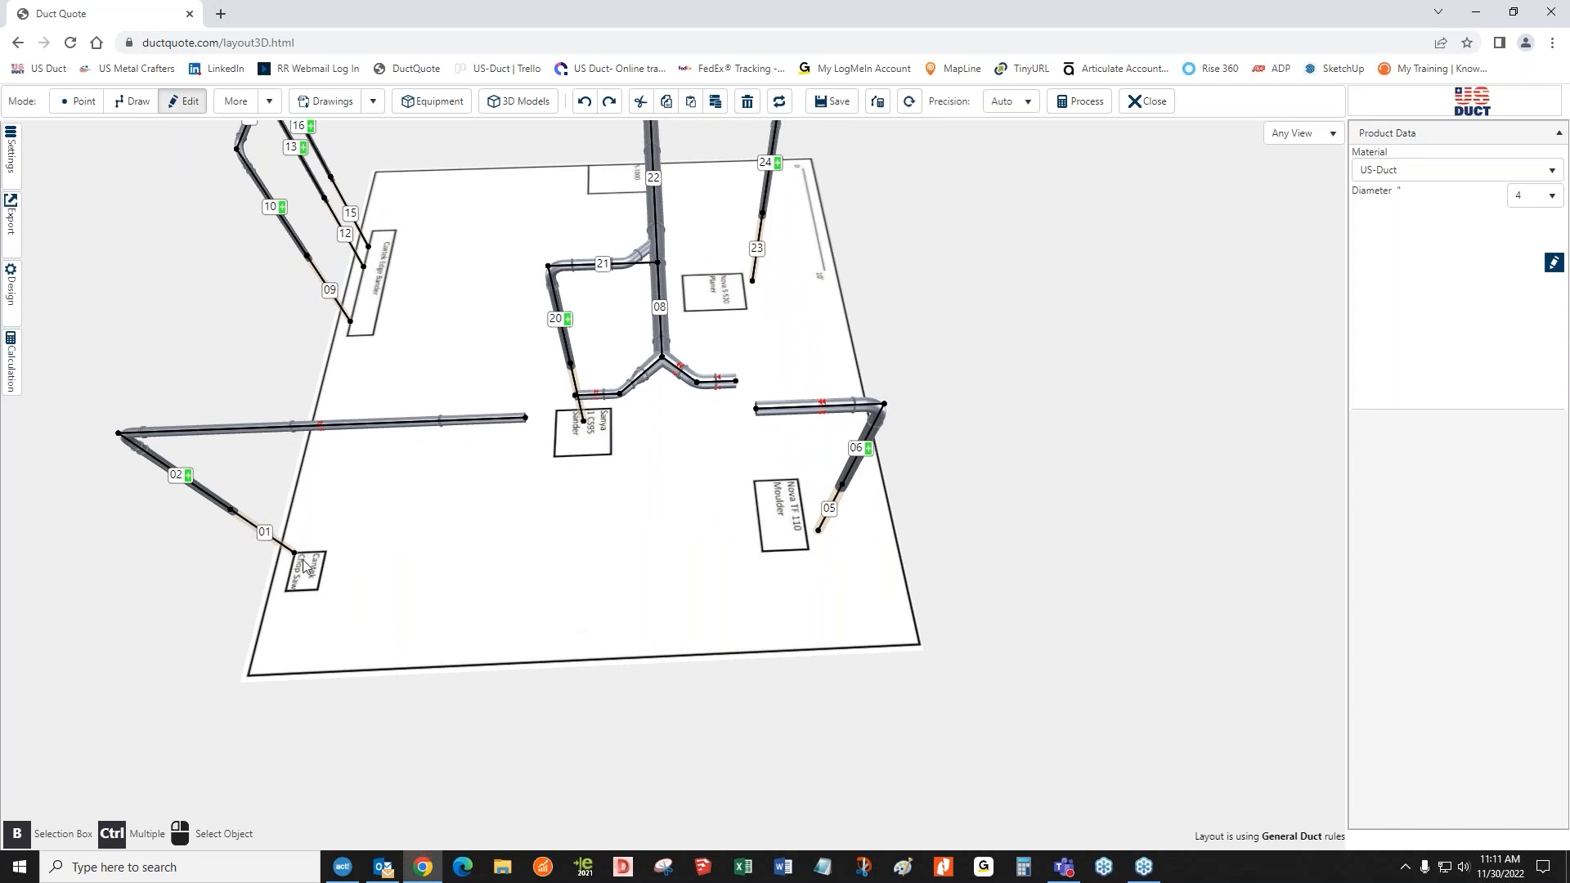
left_click_drag(547, 564, 543, 589)
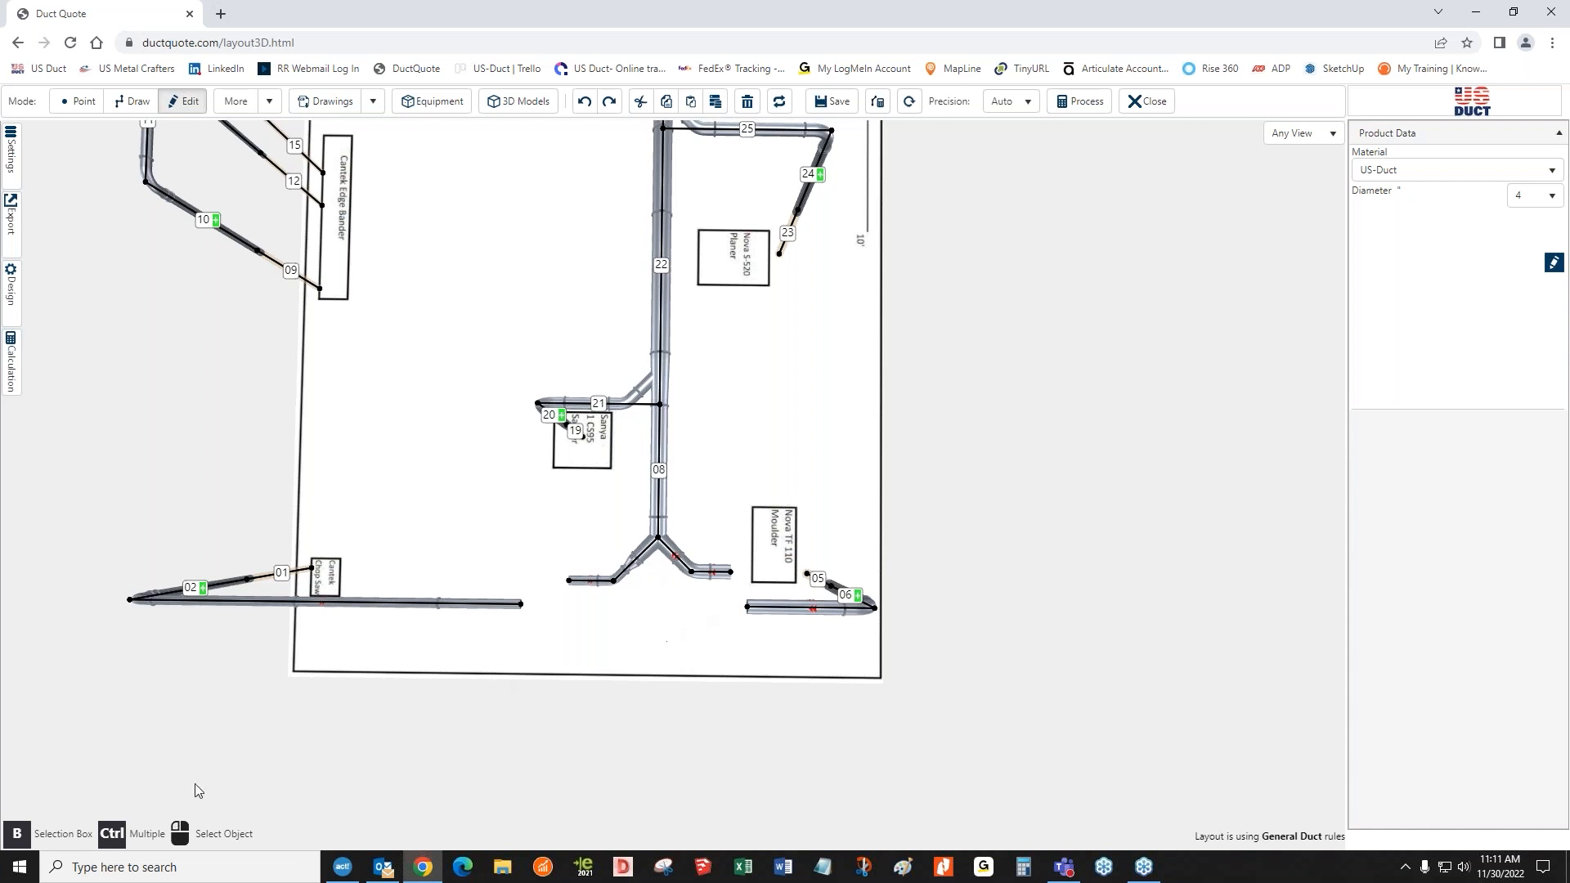
left_click(16, 832)
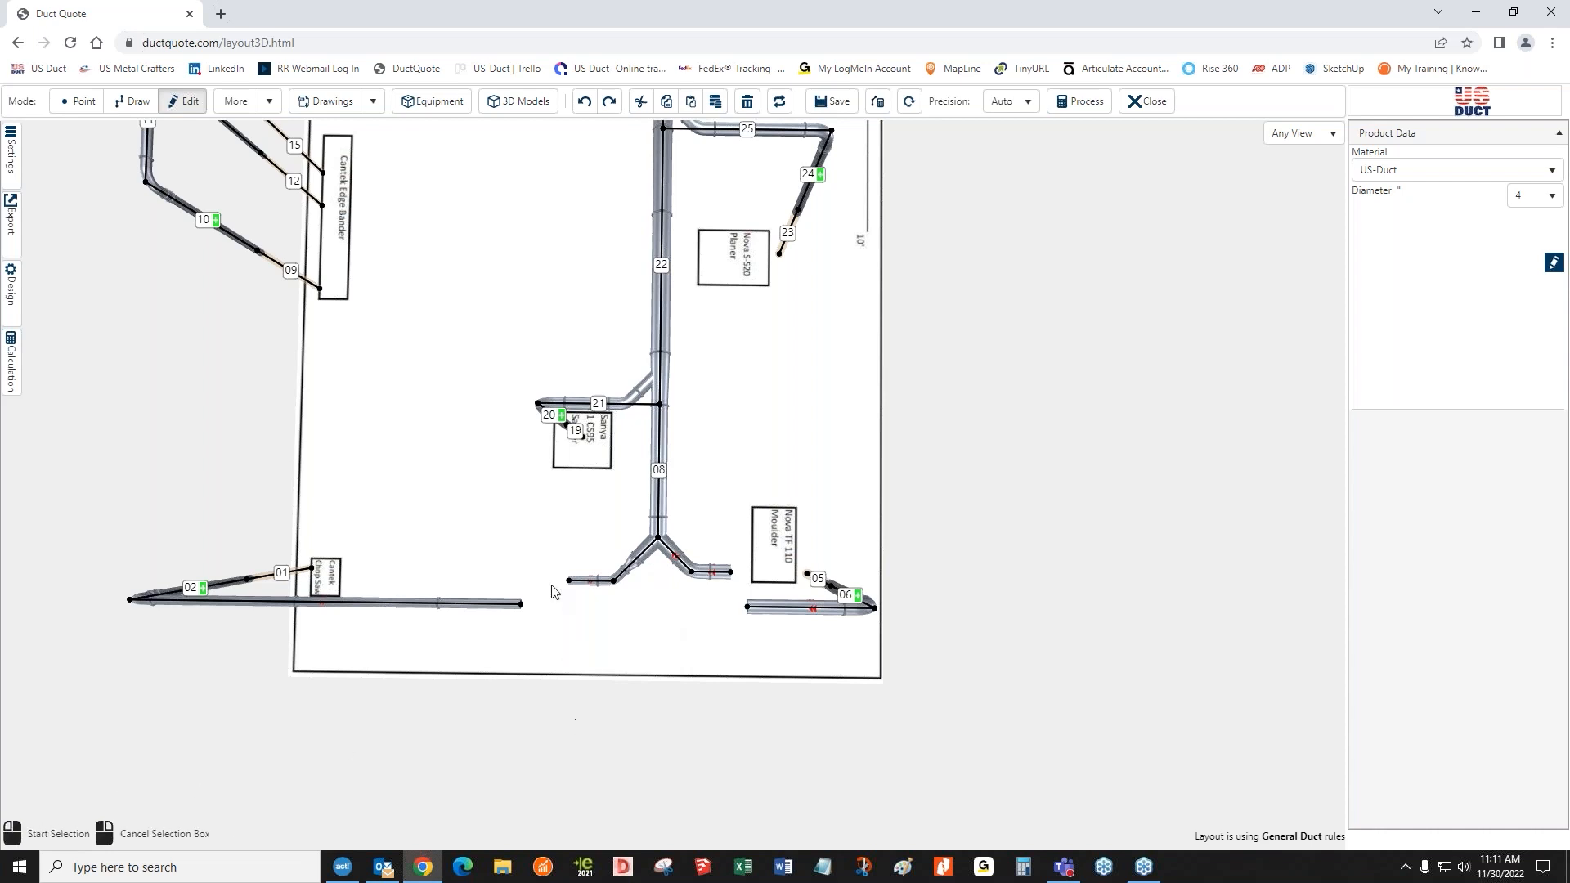
left_click_drag(560, 535, 744, 605)
scroll(737, 704, "up", 6)
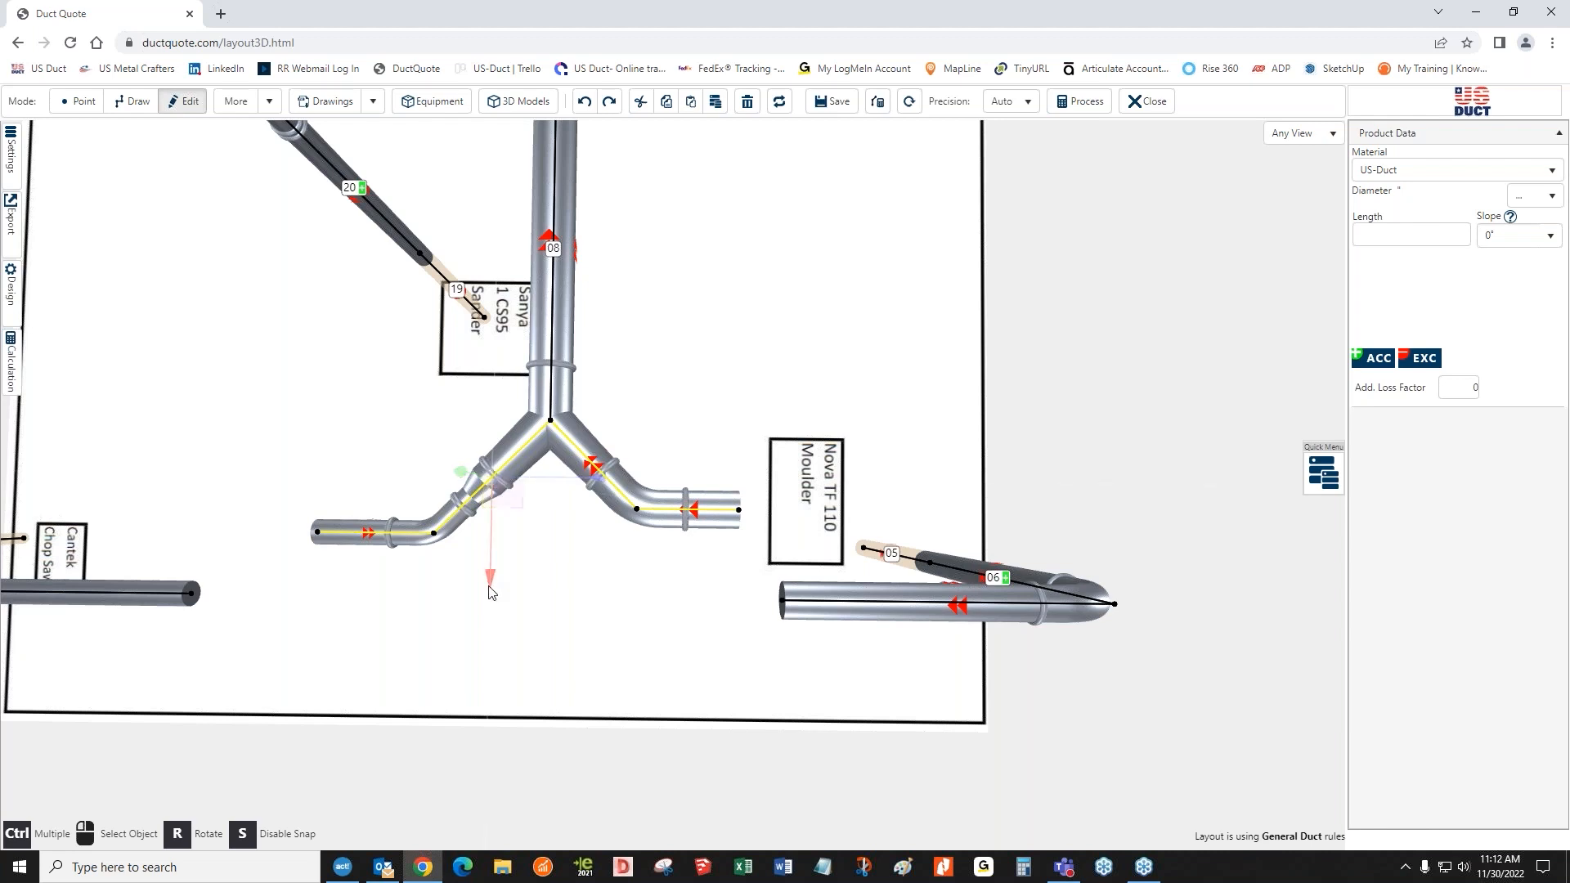
left_click_drag(491, 592, 494, 684)
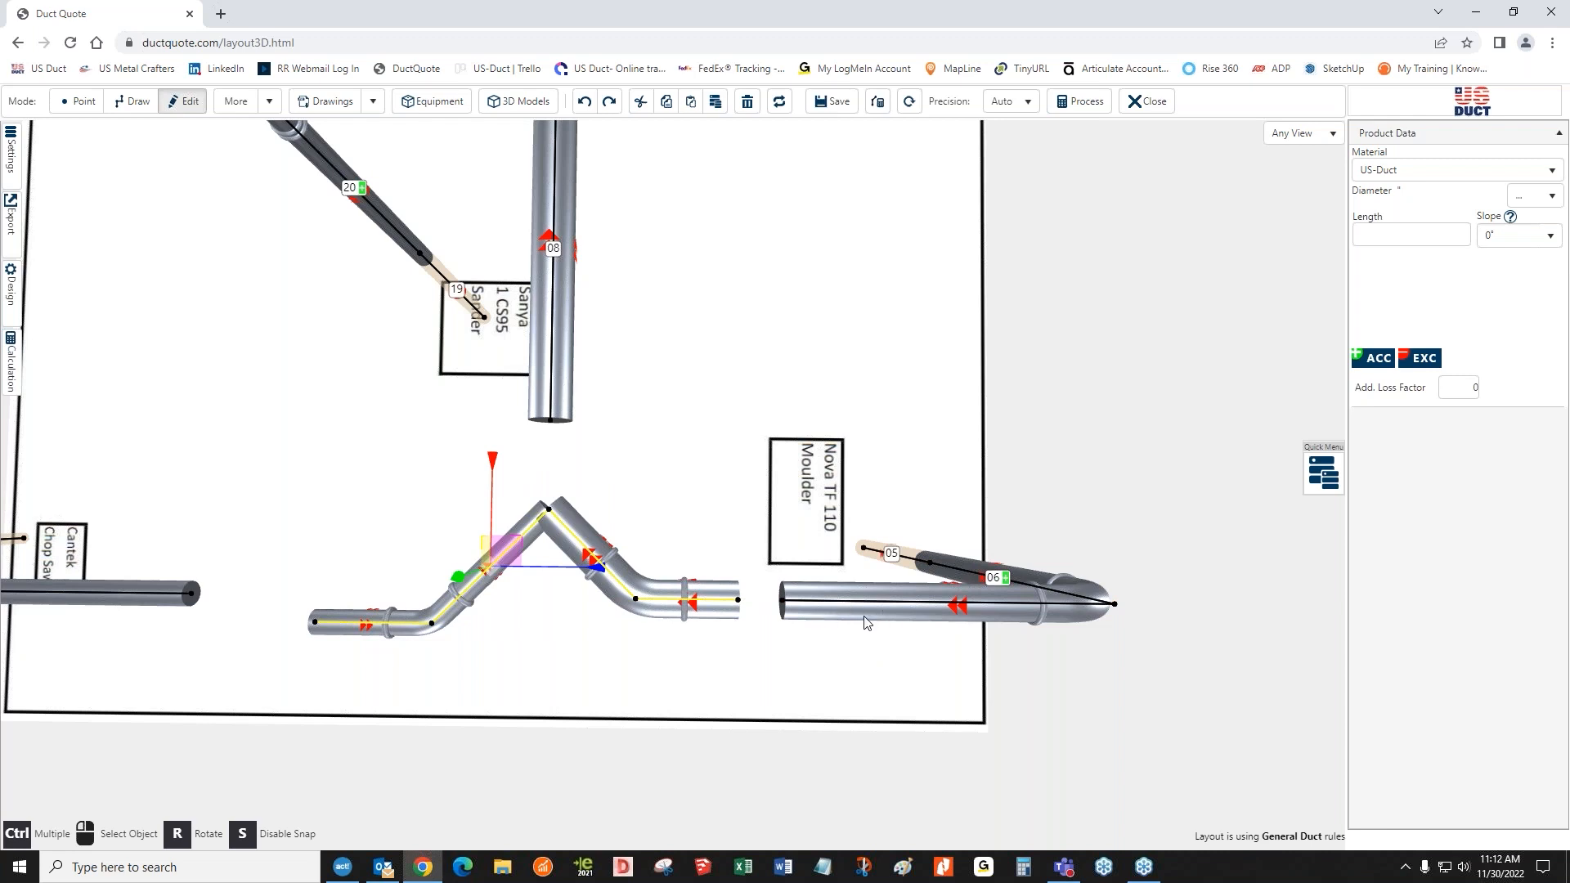
left_click(832, 662)
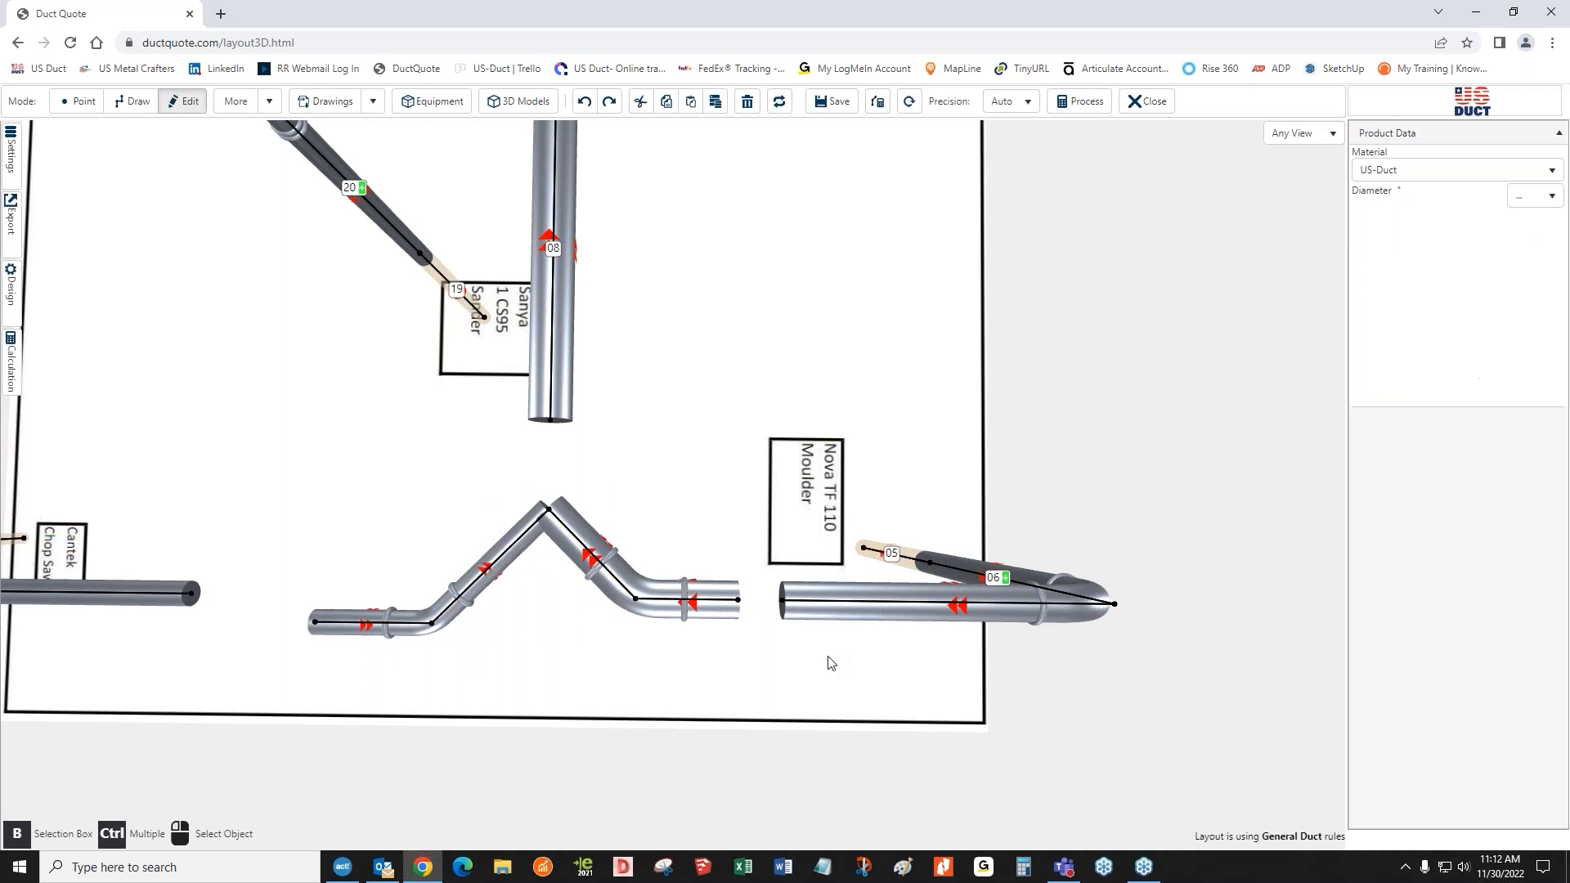
- Extend the open end of segment 08 to the point where the two relocated wye legs meet
left_click(554, 313)
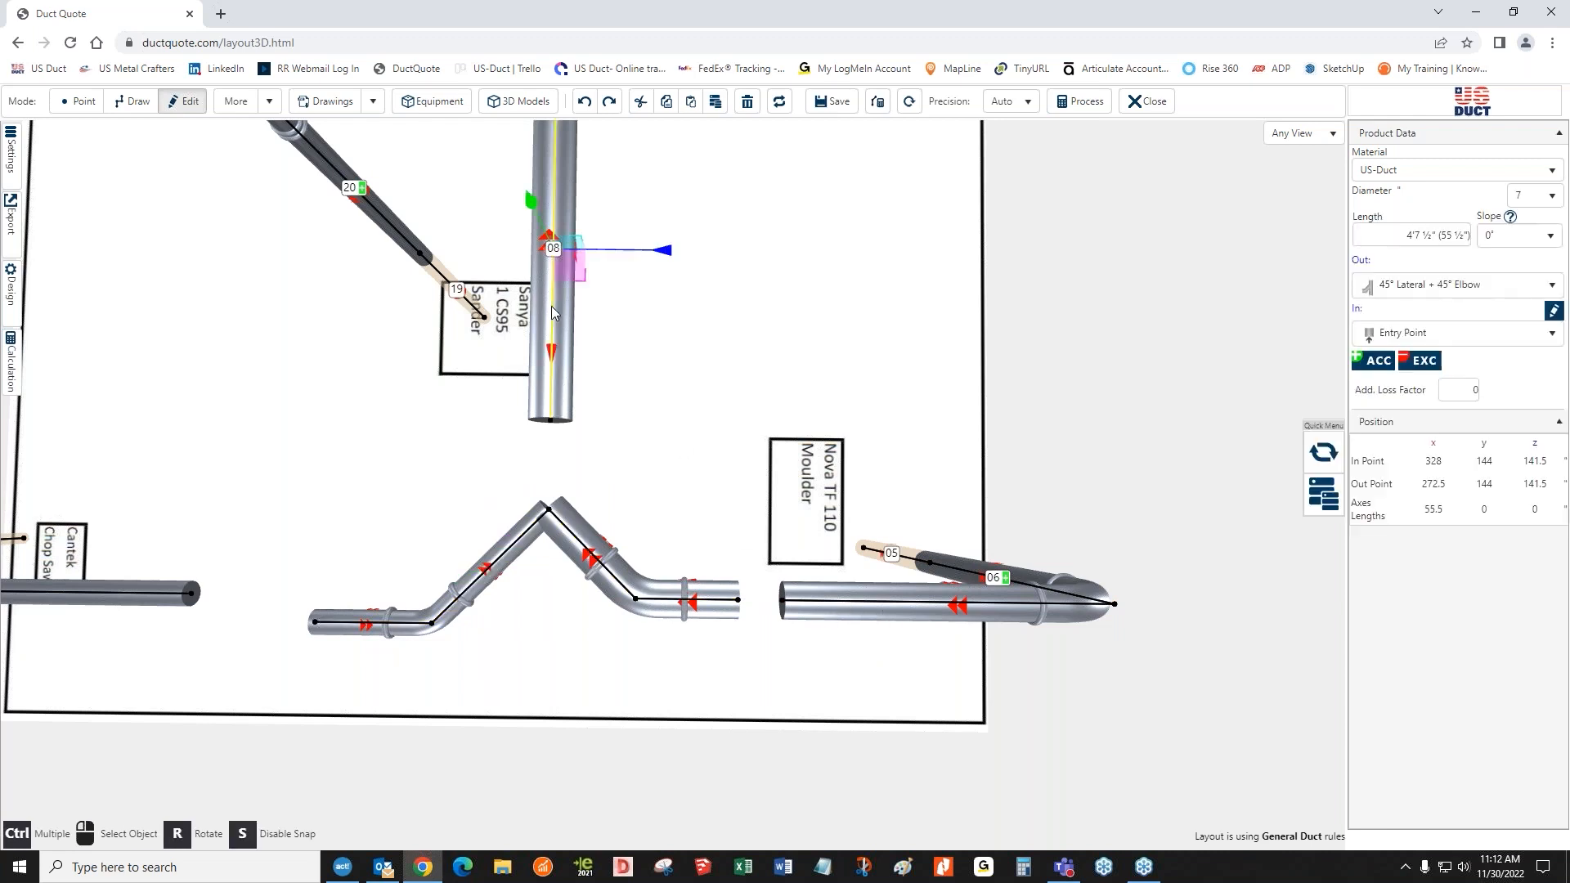
left_click(553, 423)
left_click_drag(548, 523, 552, 612)
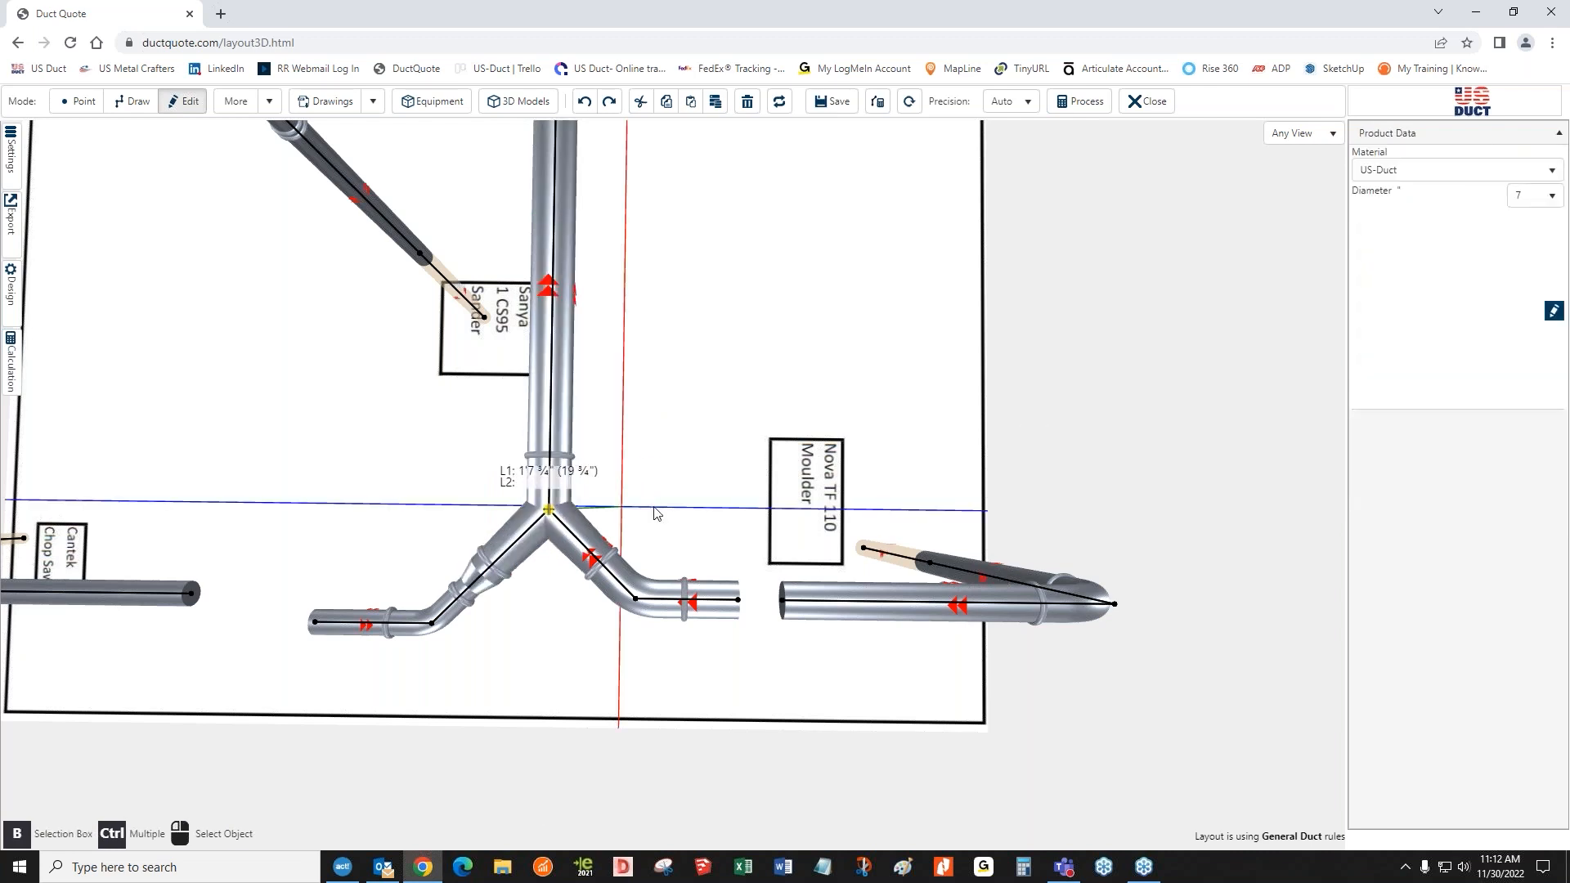
left_click(155, 101)
left_click(176, 101)
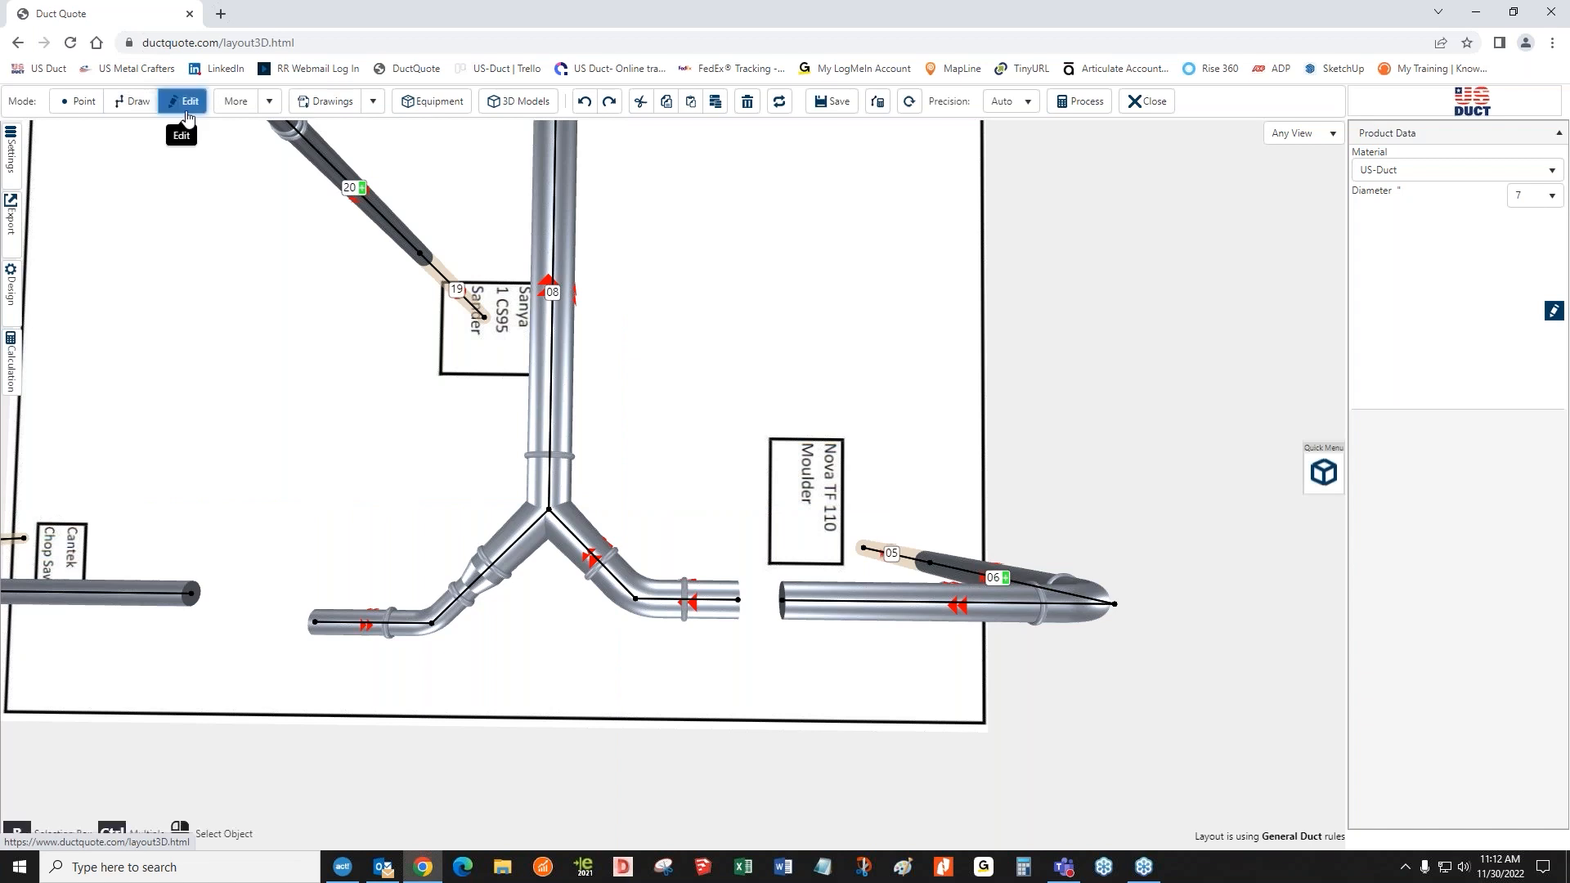
- Delete the short 6-inch segment and extend the detached moulder duct to the end of the 6-inch wye leg
left_click(722, 605)
key("Delete")
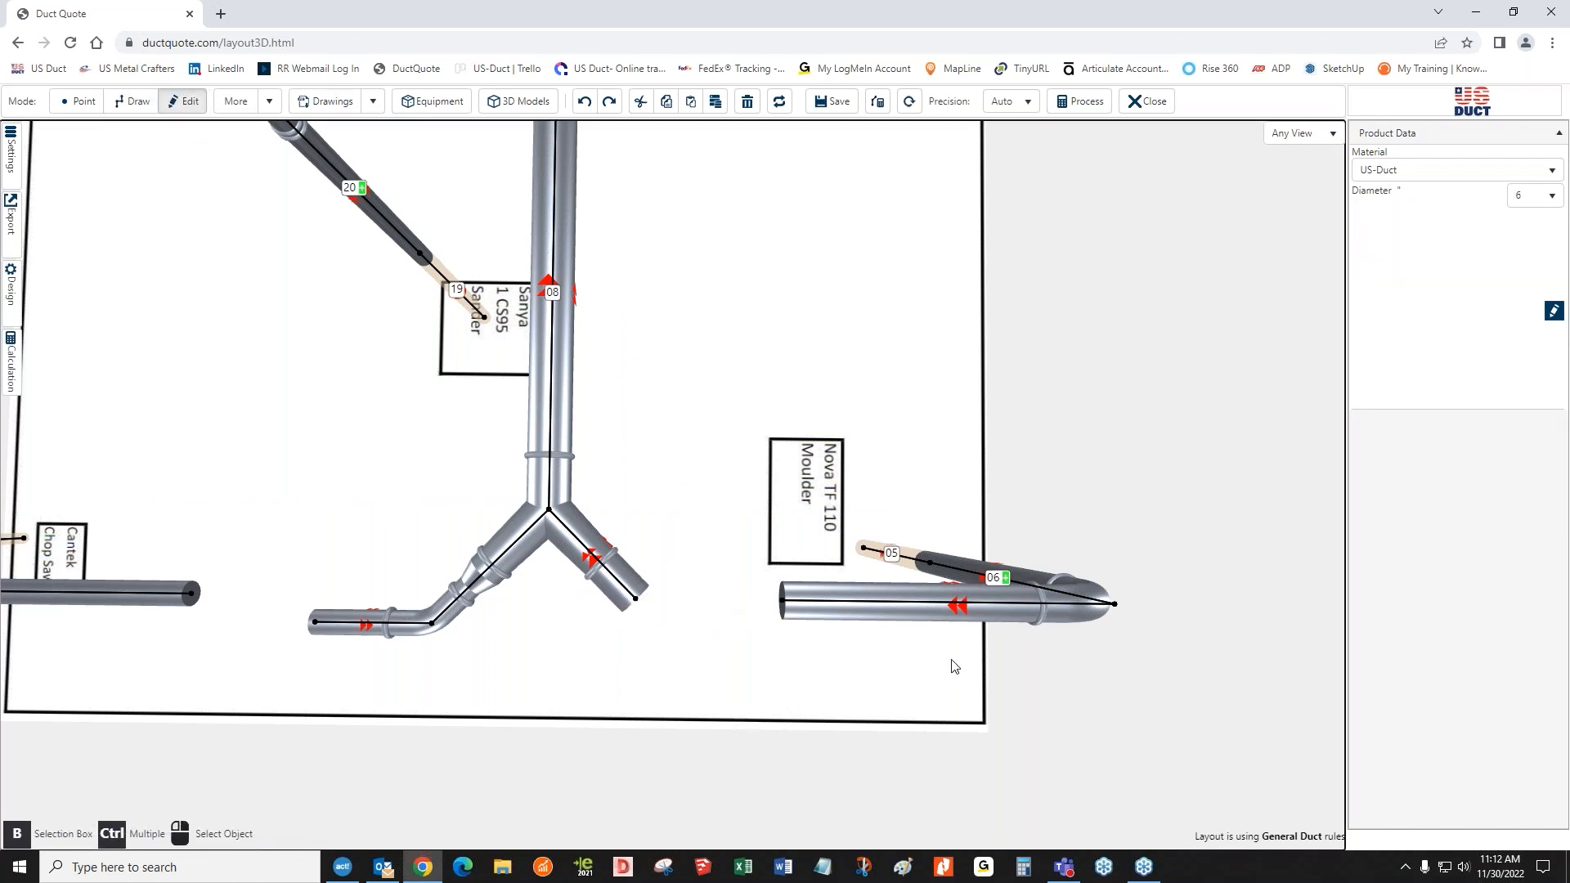
left_click(860, 601)
left_click_drag(780, 605, 607, 613)
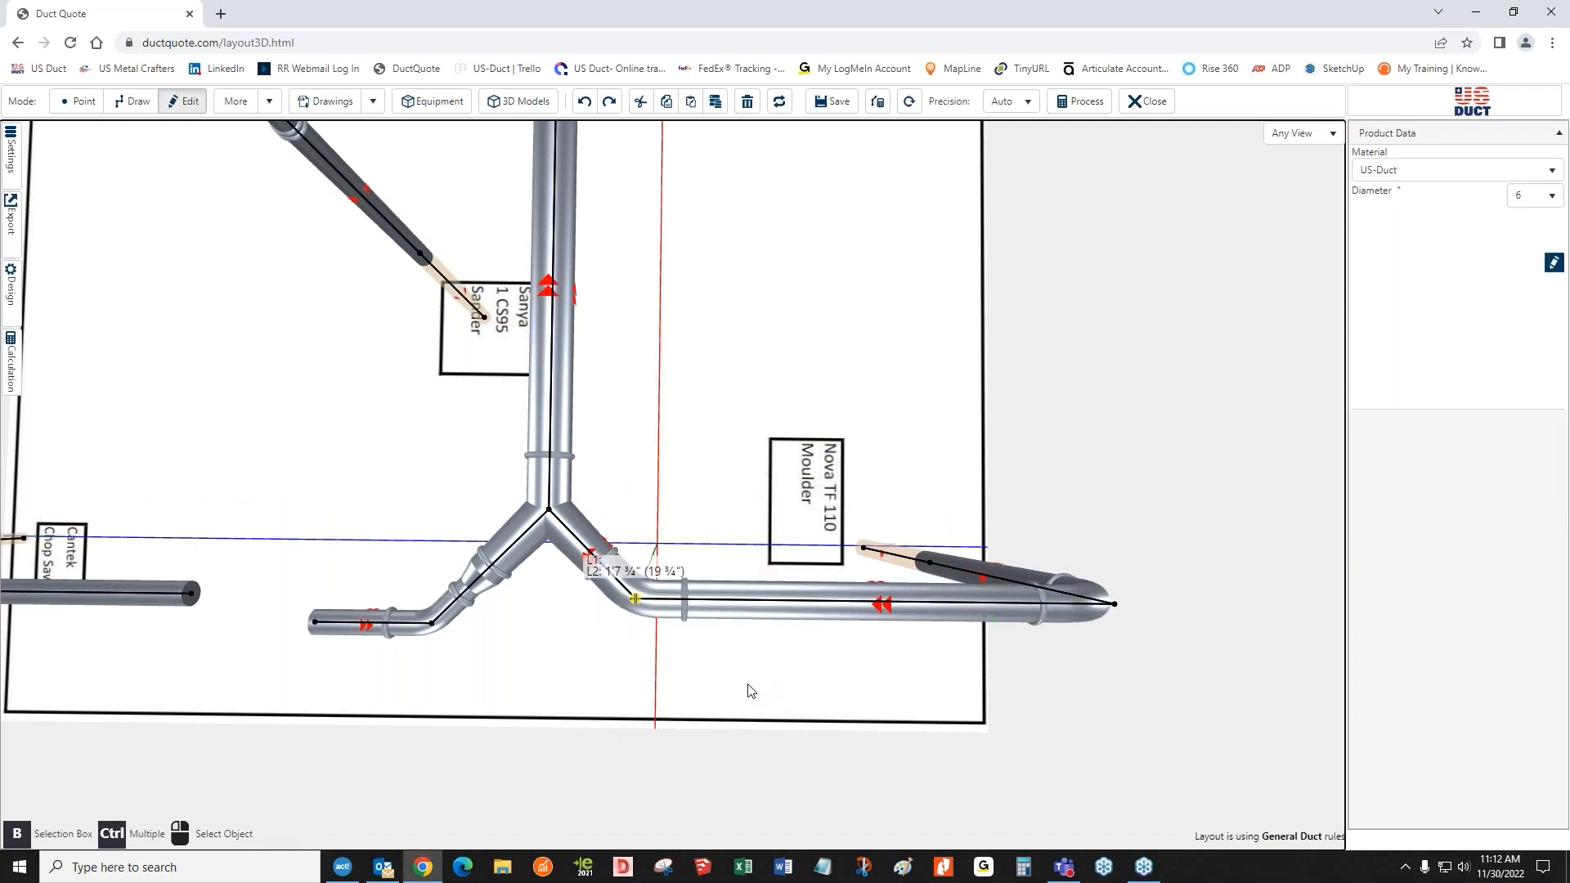
- Extend the detached 4-inch duct until it is level with the end of the 4-inch wye leg, and delete the short 4-inch segment
right_click_drag(747, 683, 899, 658)
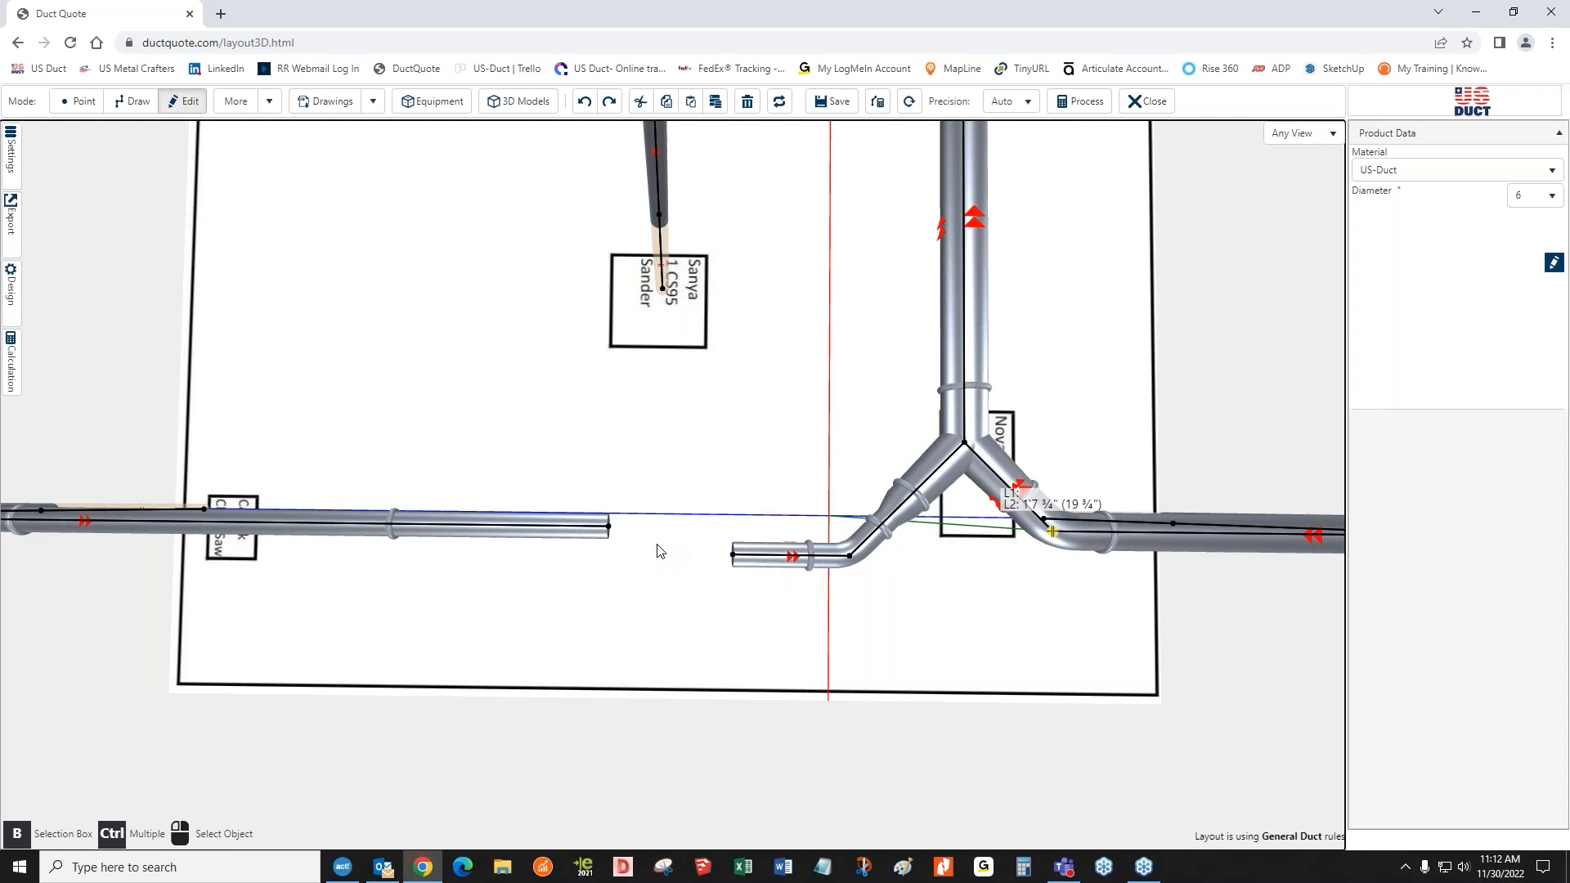
left_click(570, 537)
left_click(608, 526)
left_click_drag(707, 532, 940, 527)
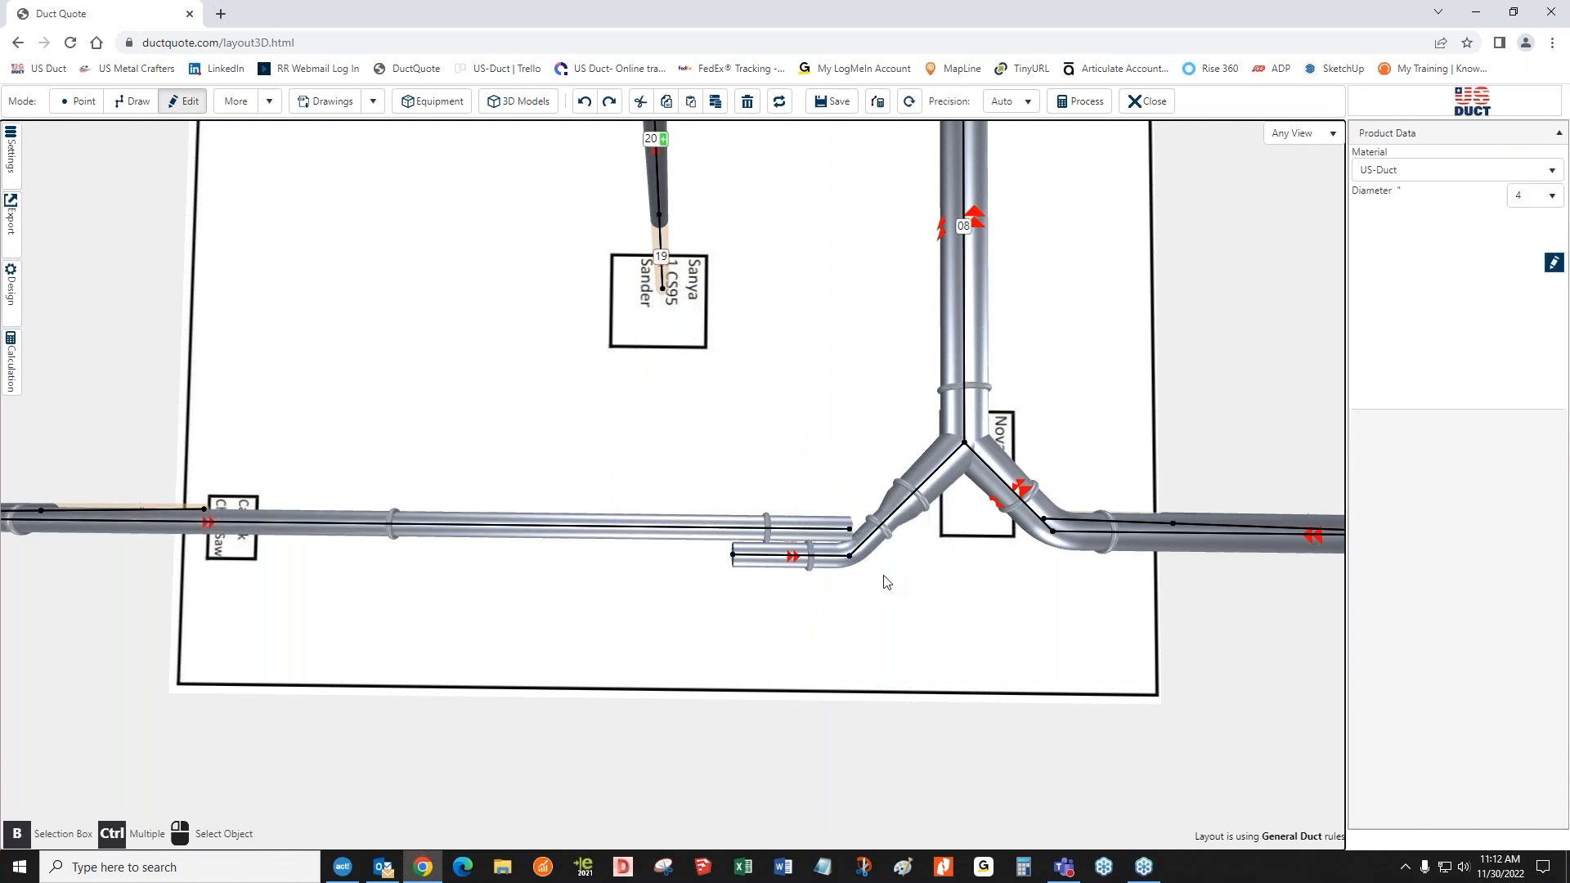
left_click(844, 571)
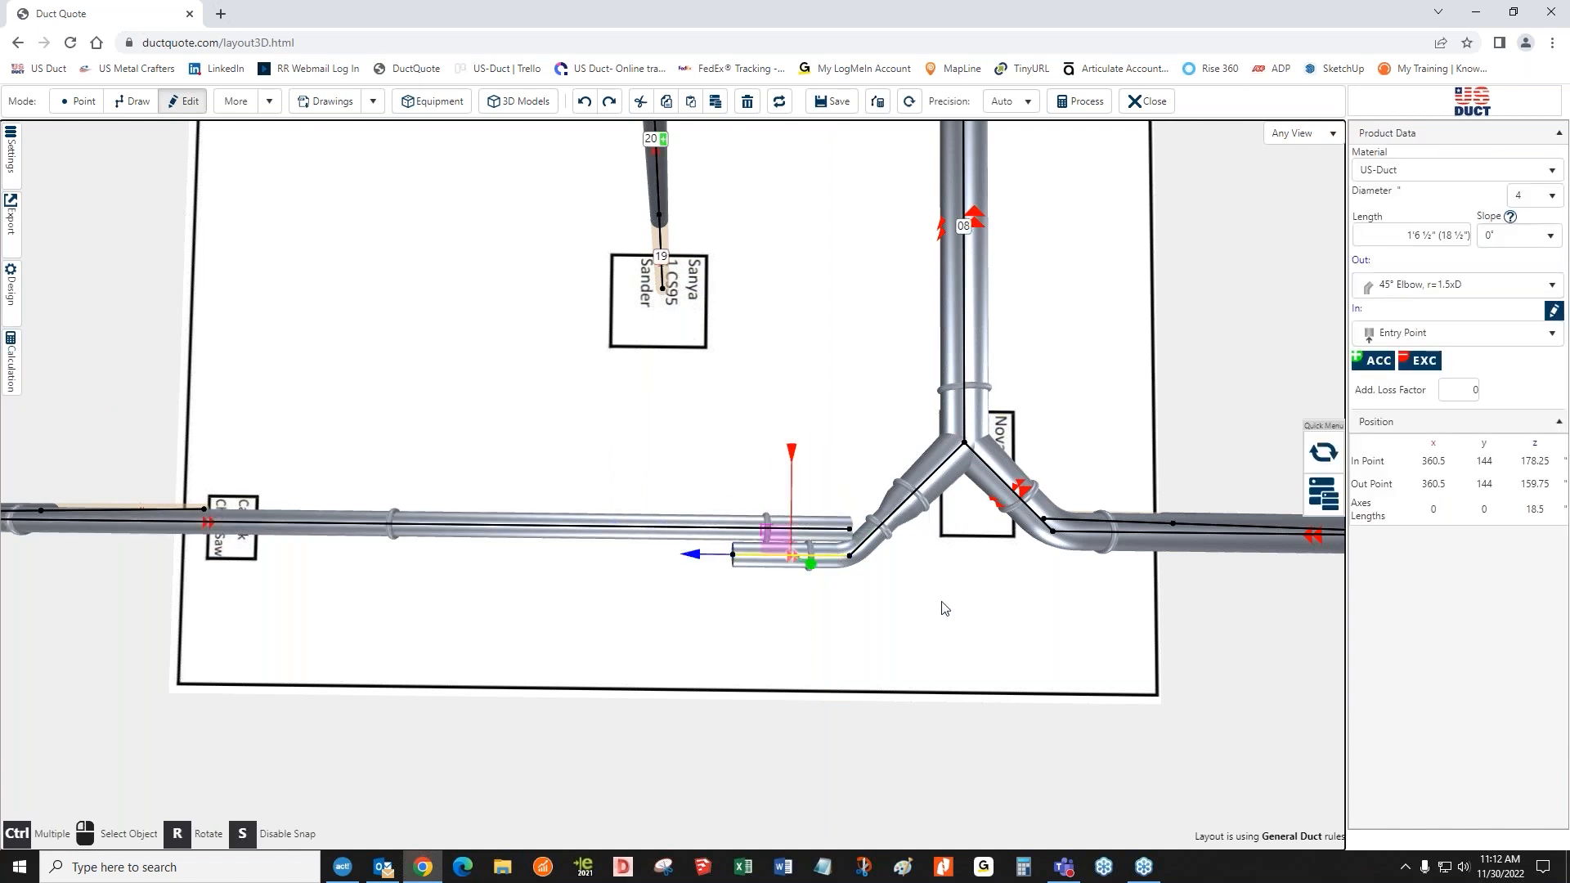
key("Delete")
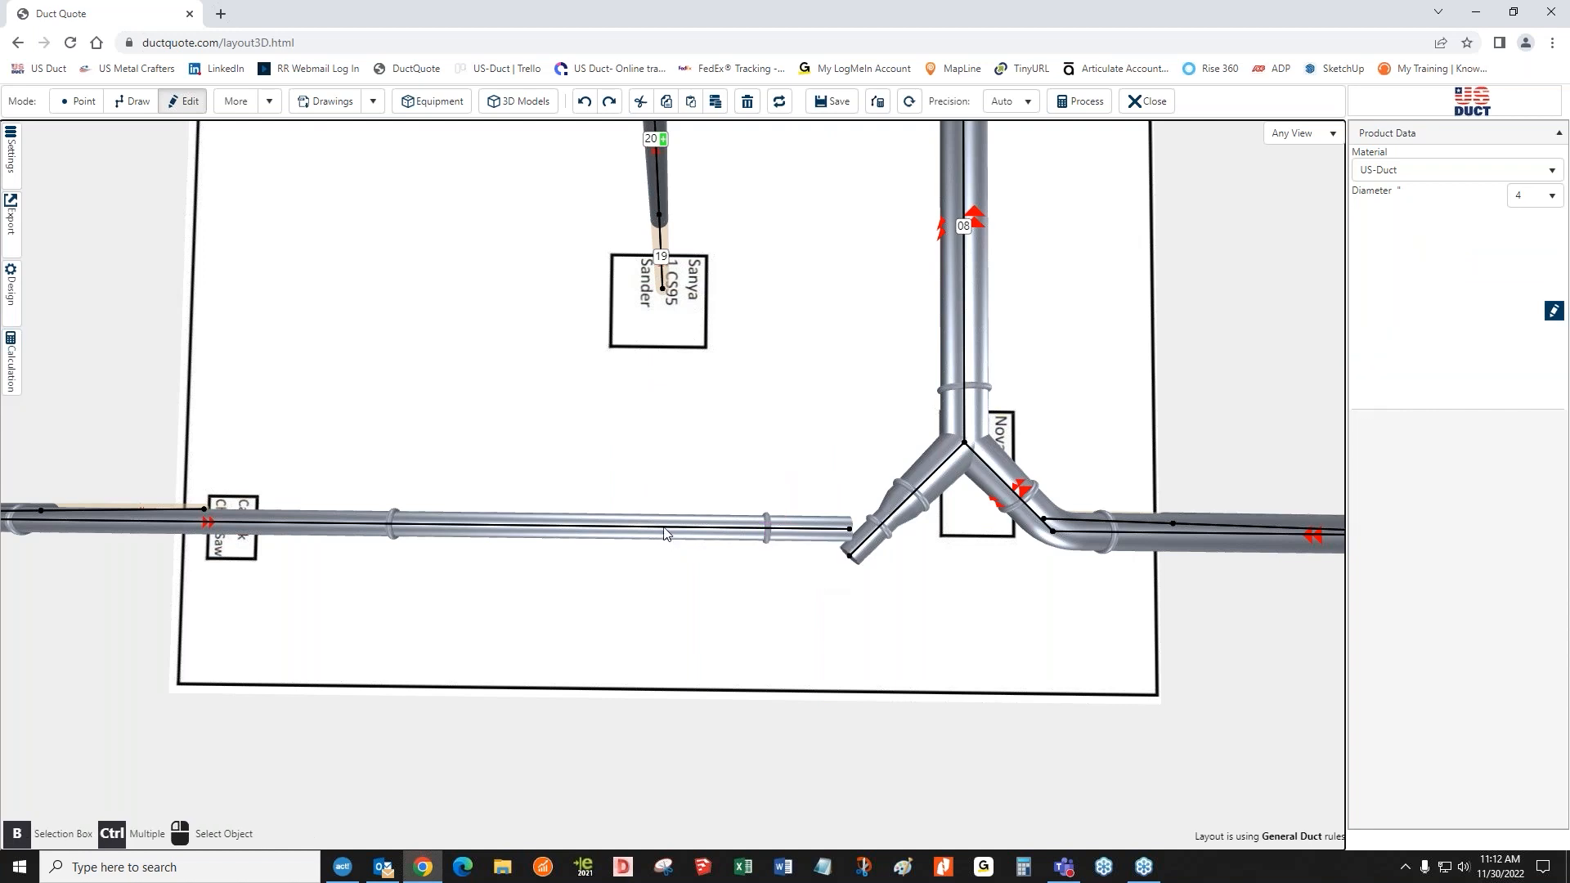
- Move the whole 4-inch duct run sideways so that its end joins the end of the 4-inch wye leg
left_click(664, 533)
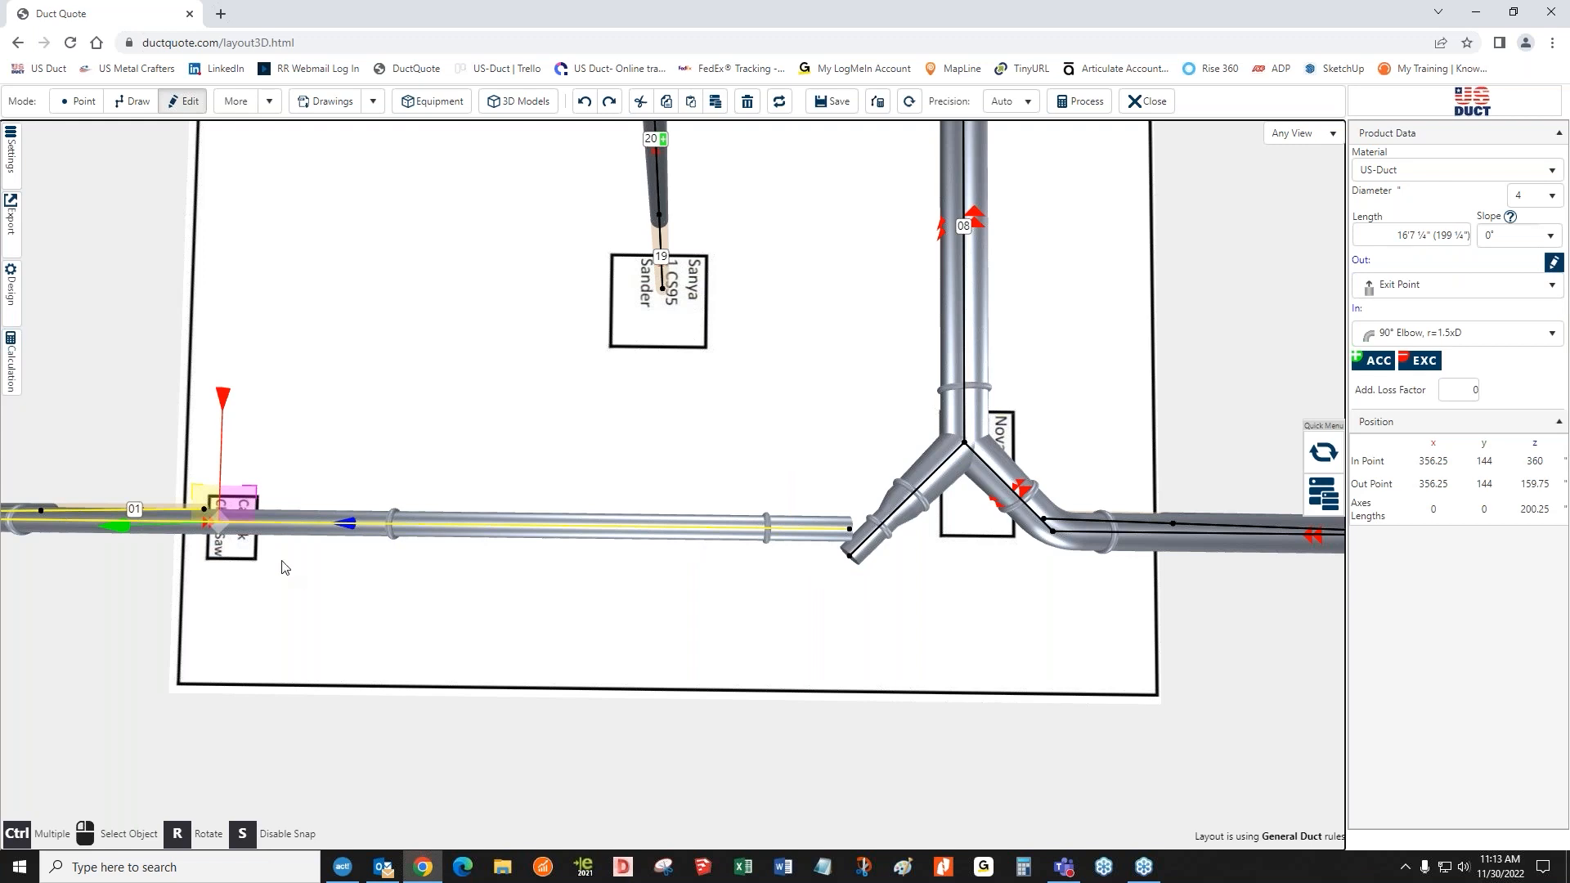
left_click_drag(224, 398, 223, 427)
left_click(685, 607)
scroll(685, 605, "down", 5)
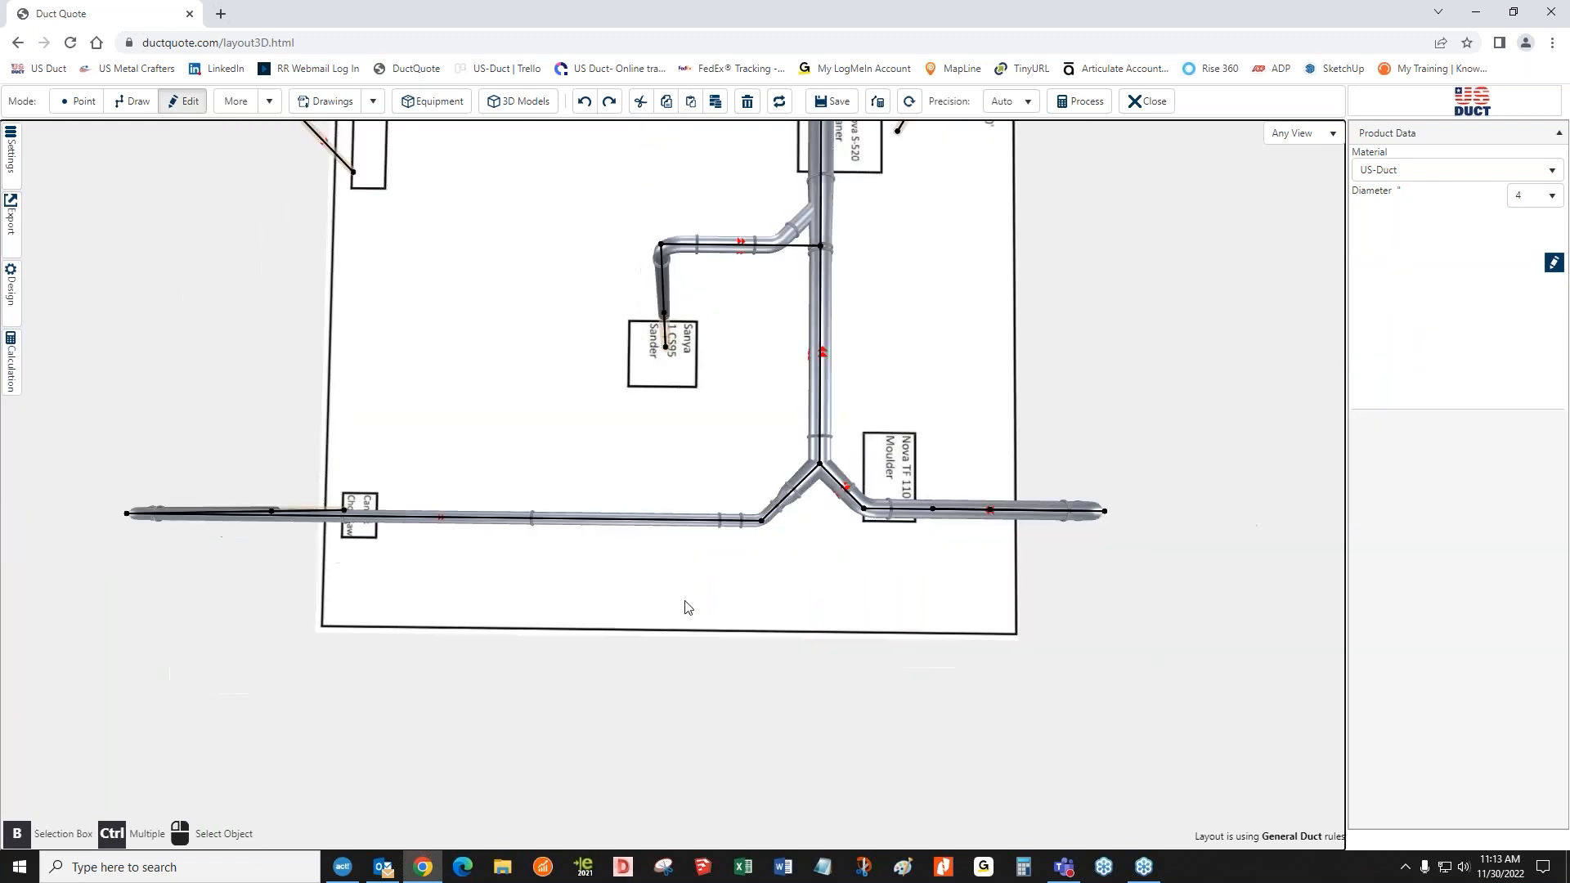
left_click_drag(690, 580, 708, 564)
left_click_drag(707, 503, 662, 586)
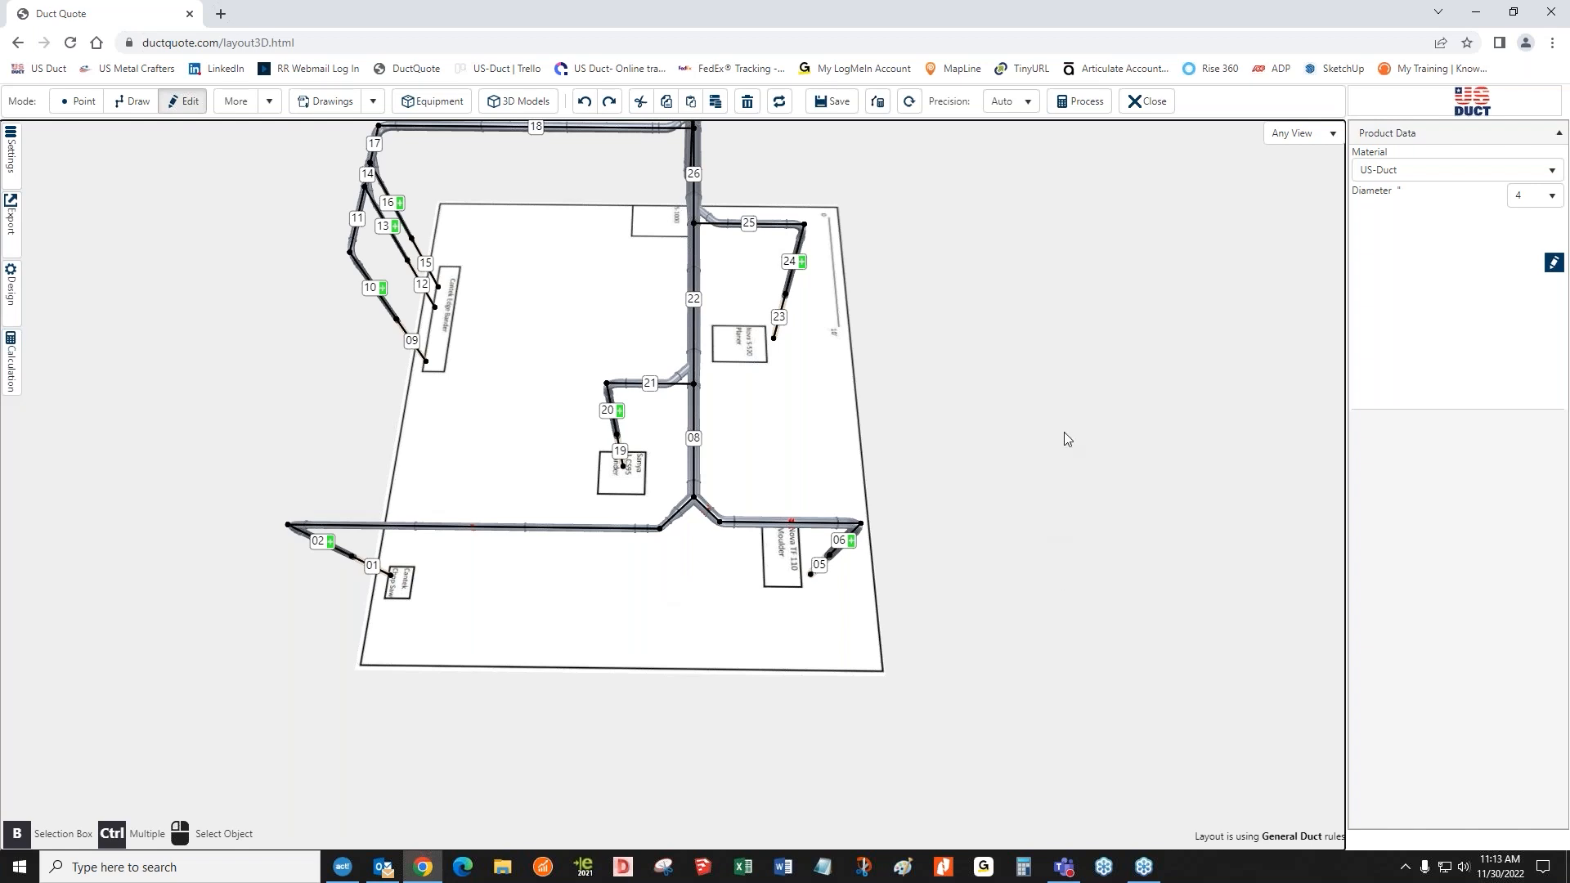
- Close the Training-Y Branch layout, open the Snap Lines layout, and hide its section numbers and section icons
left_click(1143, 102)
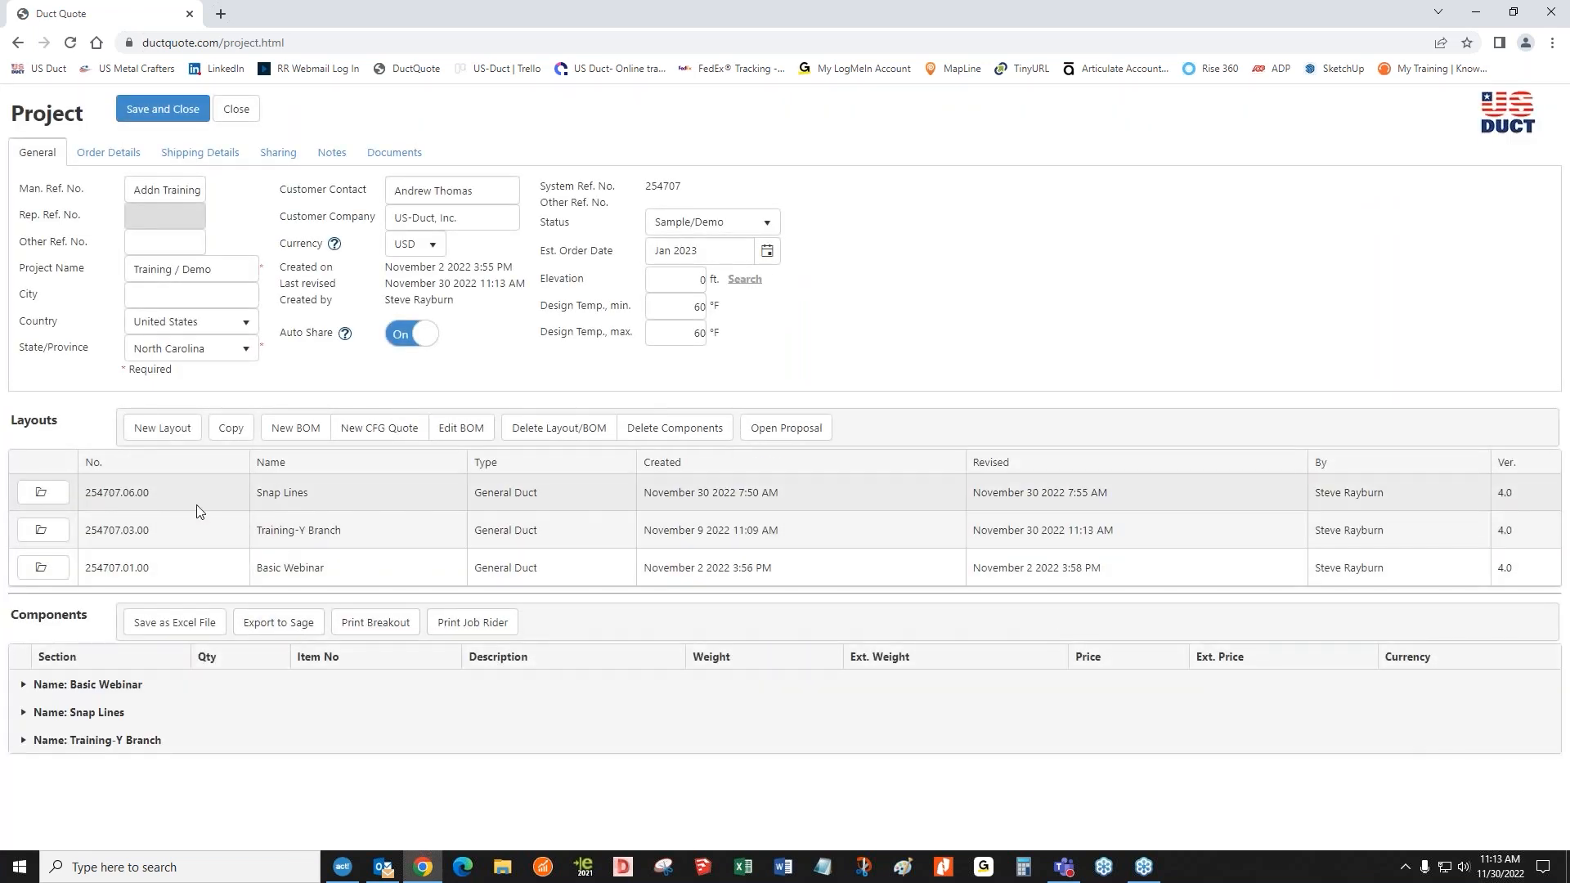
left_click(35, 496)
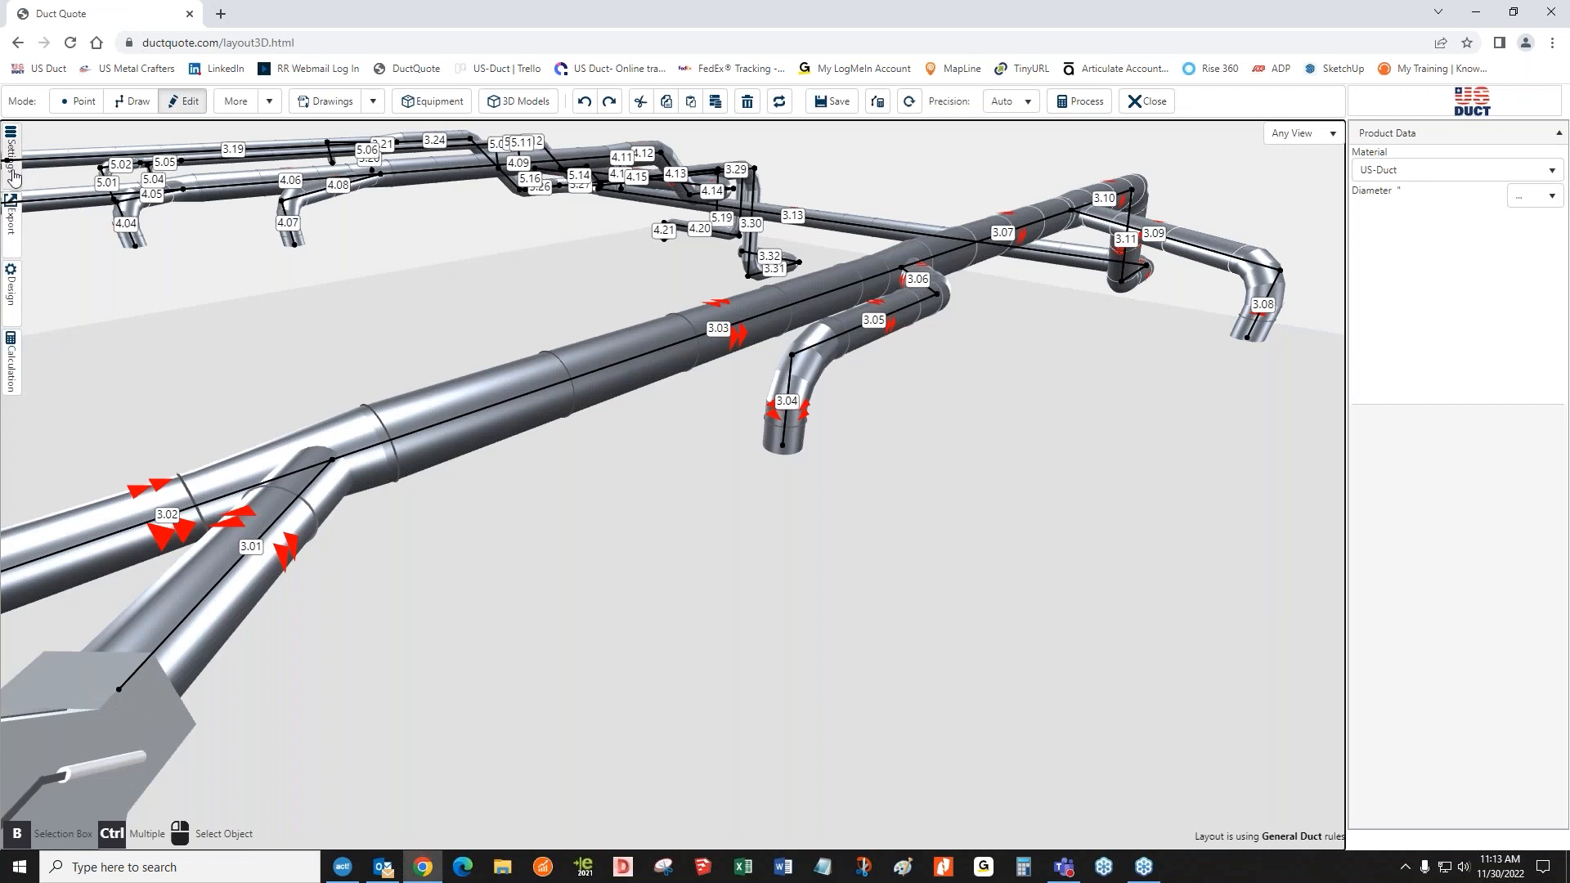
left_click(11, 155)
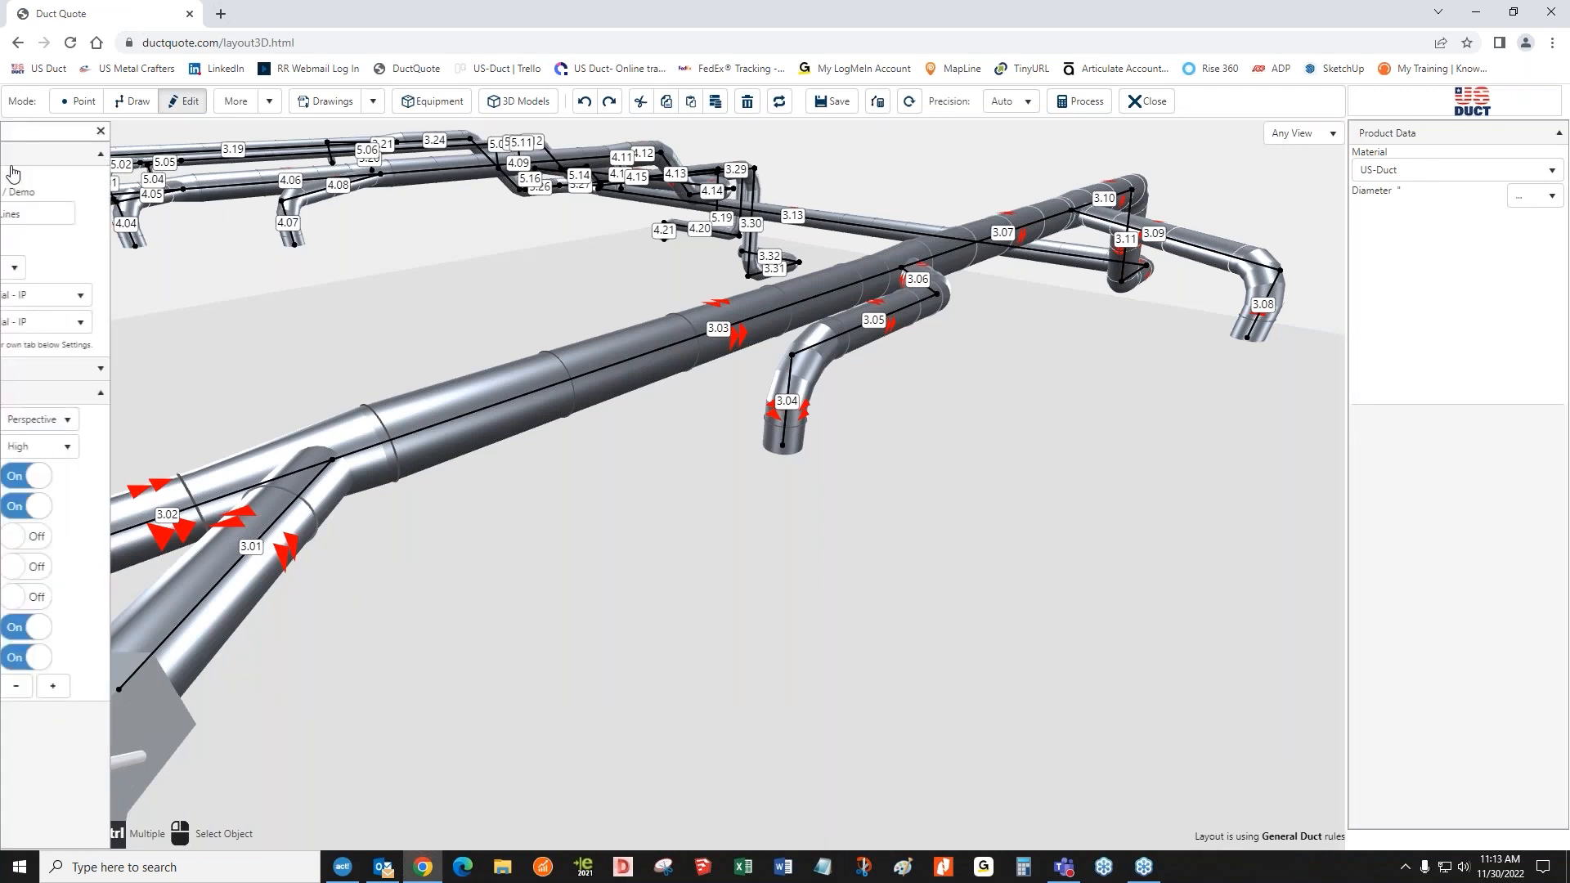
left_click(155, 477)
left_click(154, 506)
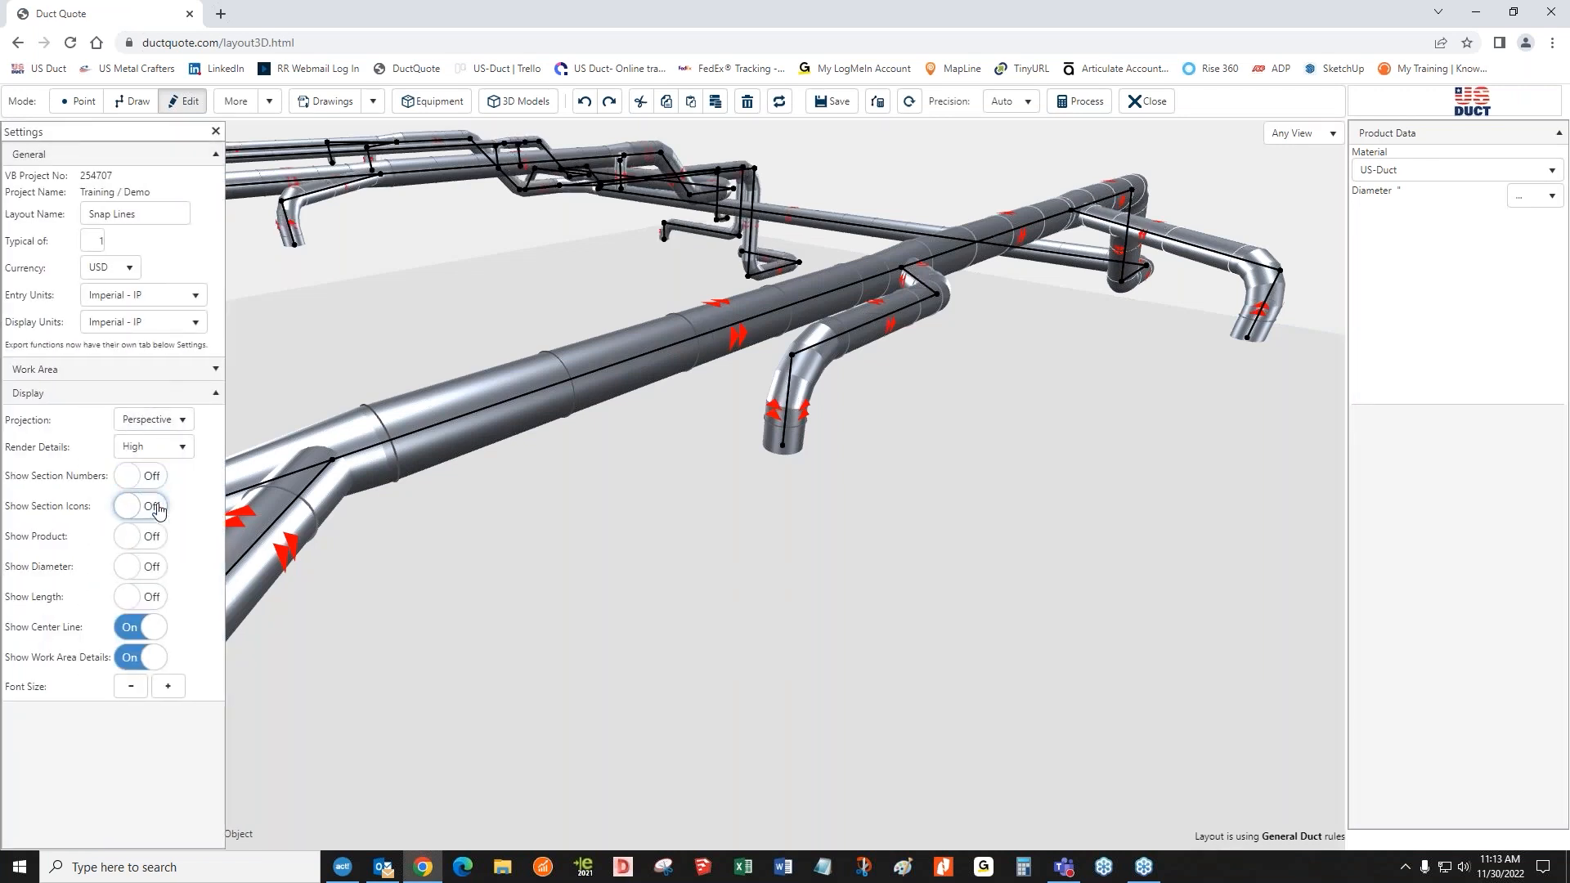
left_click(215, 130)
- Examine the capped vertical branches in the Snap Lines layout up close, and view the duct runs from above
scroll(718, 634, "down", 3)
left_click_drag(729, 625, 913, 758)
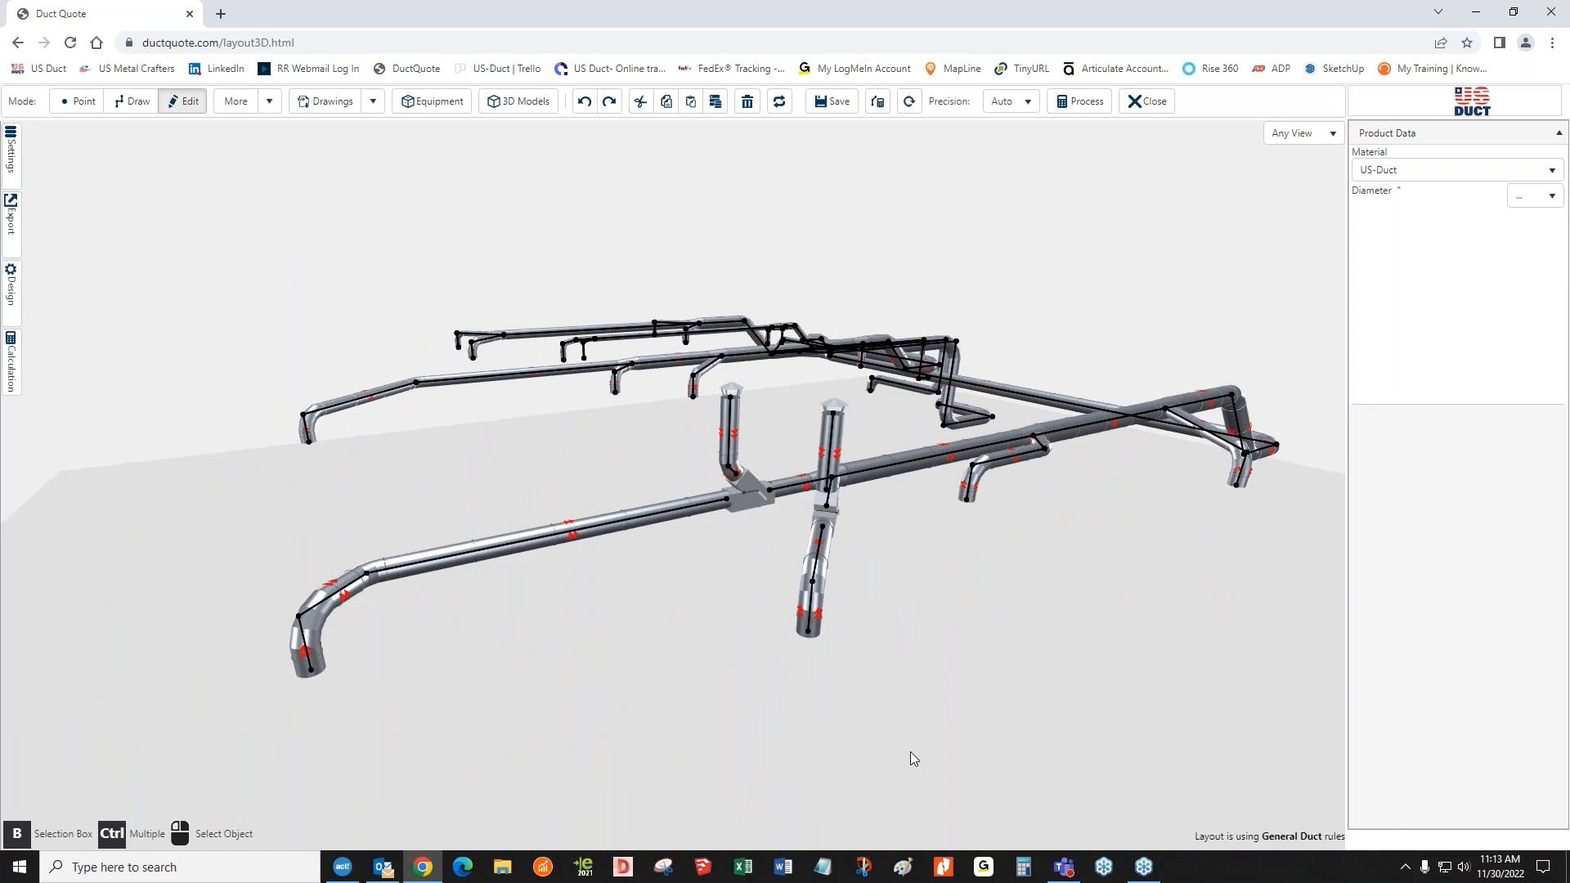
scroll(910, 752, "up", 5)
scroll(887, 756, "up", 3)
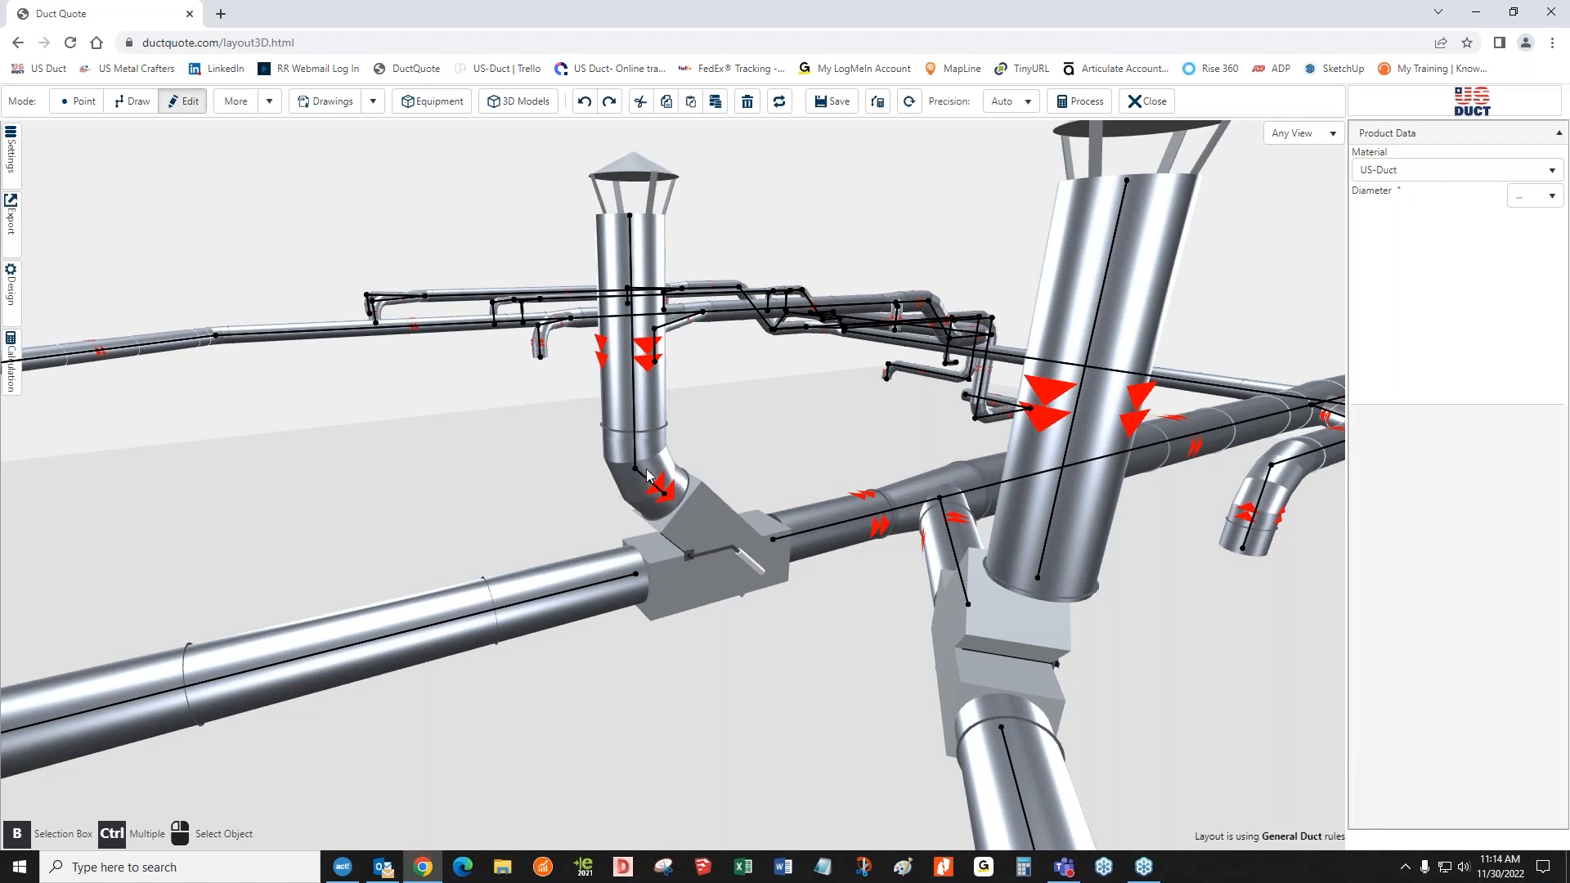
left_click_drag(776, 661, 488, 739)
left_click_drag(456, 565, 816, 714)
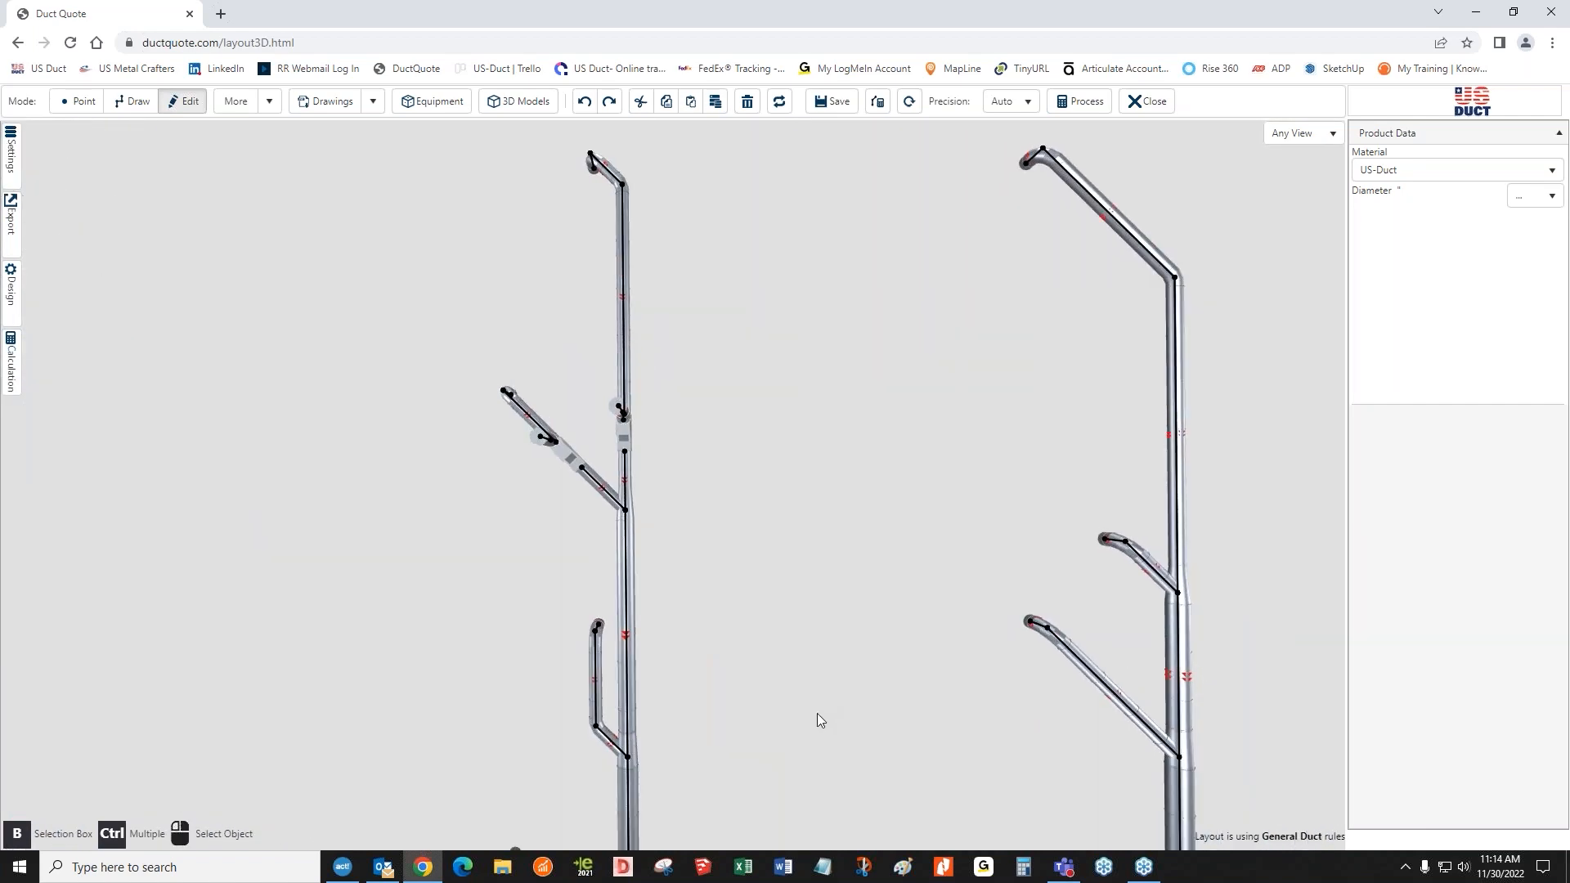
left_click(76, 101)
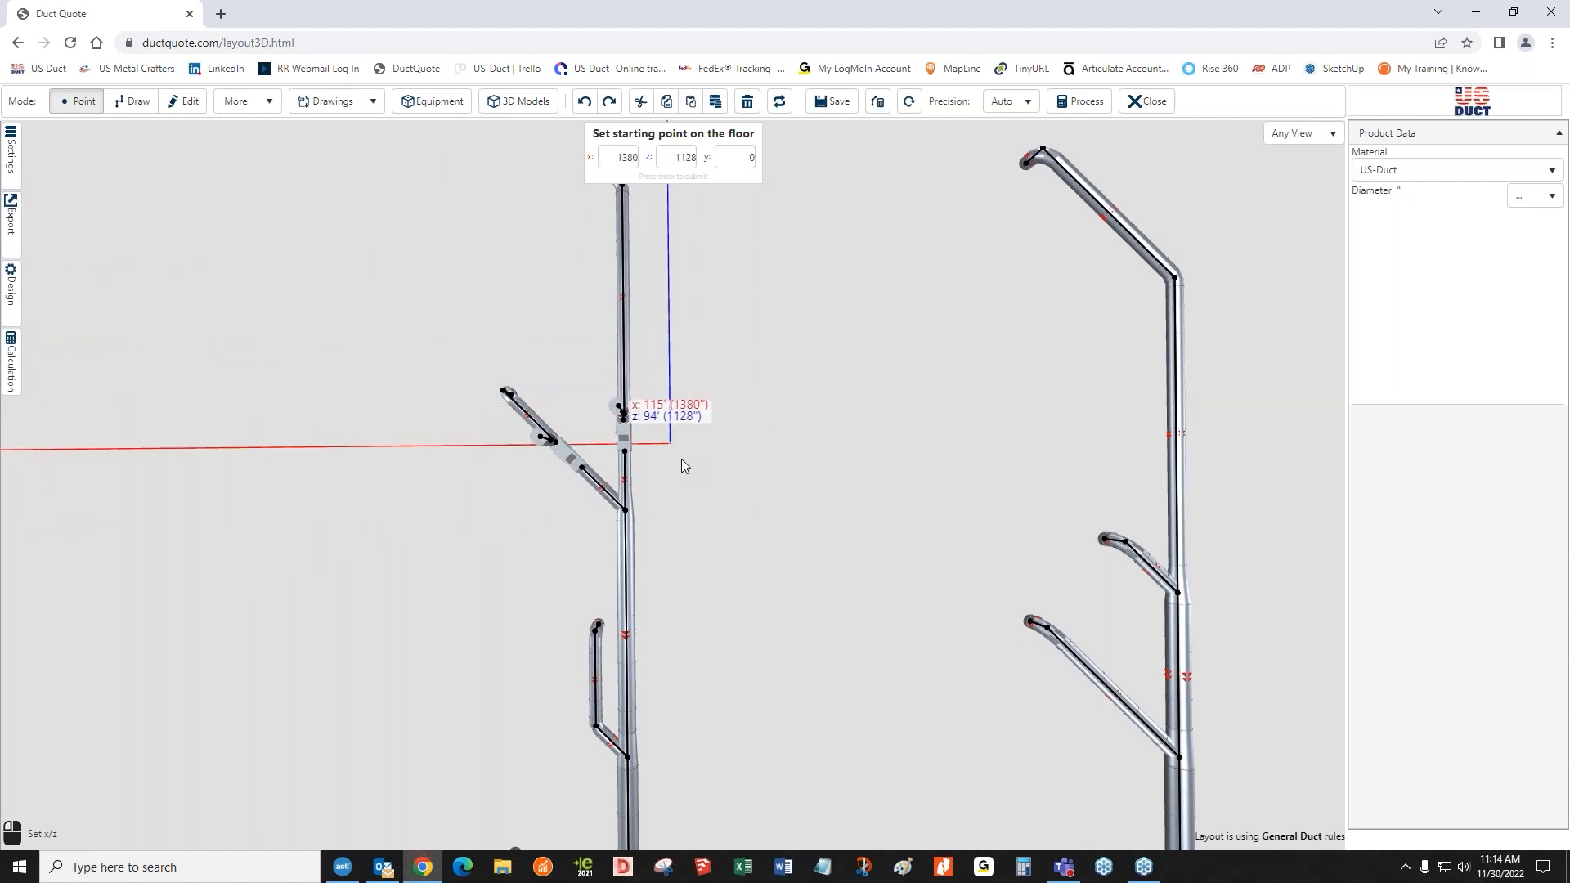
left_click(185, 101)
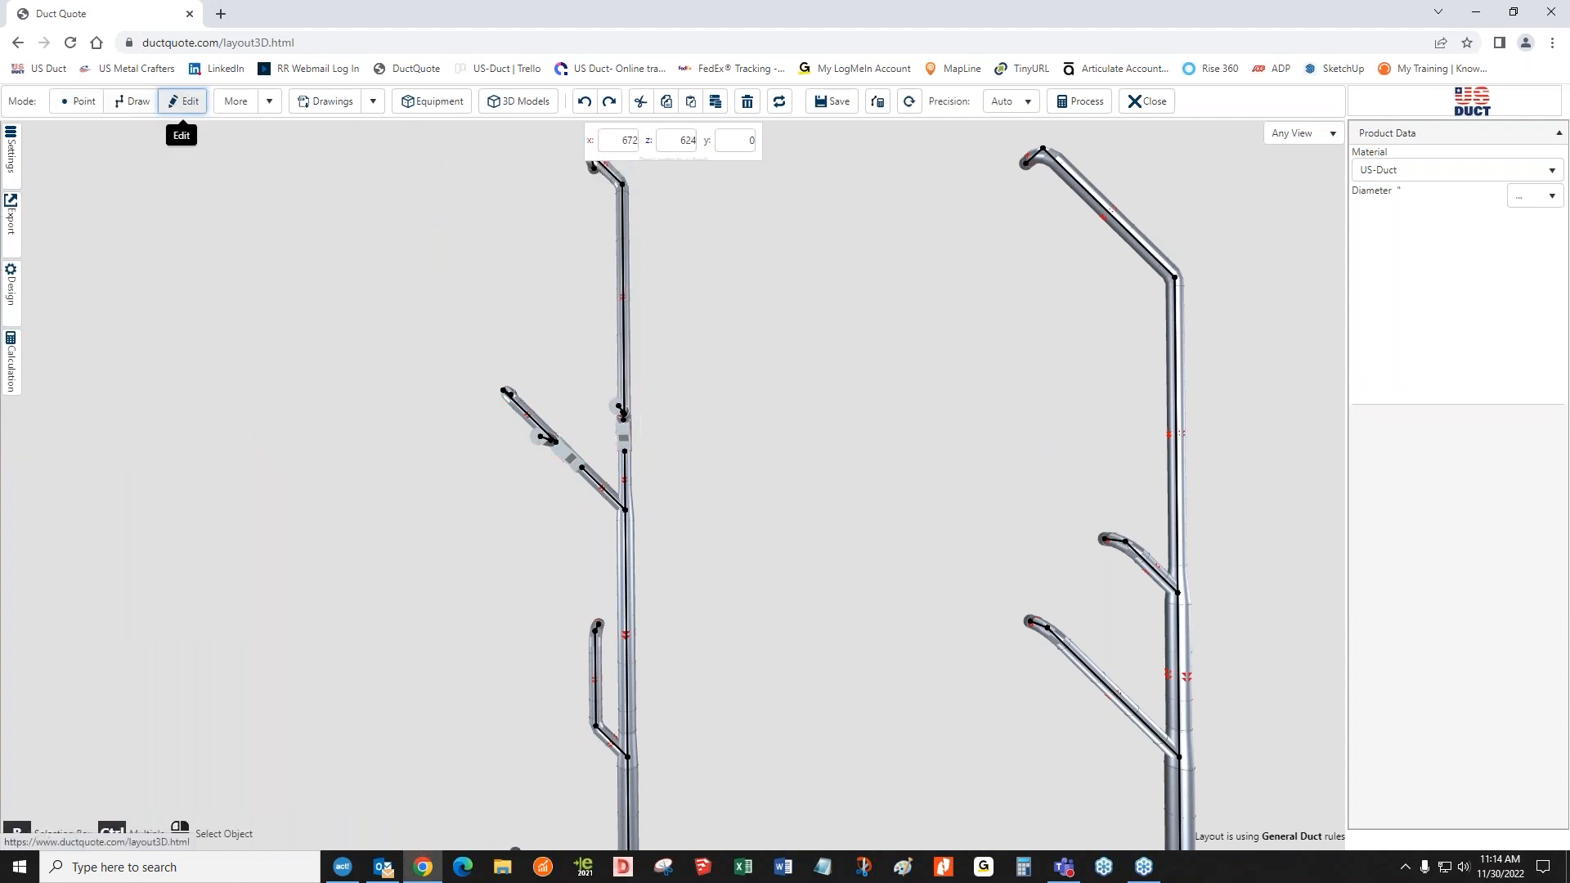
- Examine the two grey wye boxes and the open duct ends around them up close in the Snap Lines layout
left_click_drag(328, 419, 587, 371)
scroll(587, 371, "up", 5)
scroll(589, 371, "up", 5)
right_click_drag(590, 372, 721, 353)
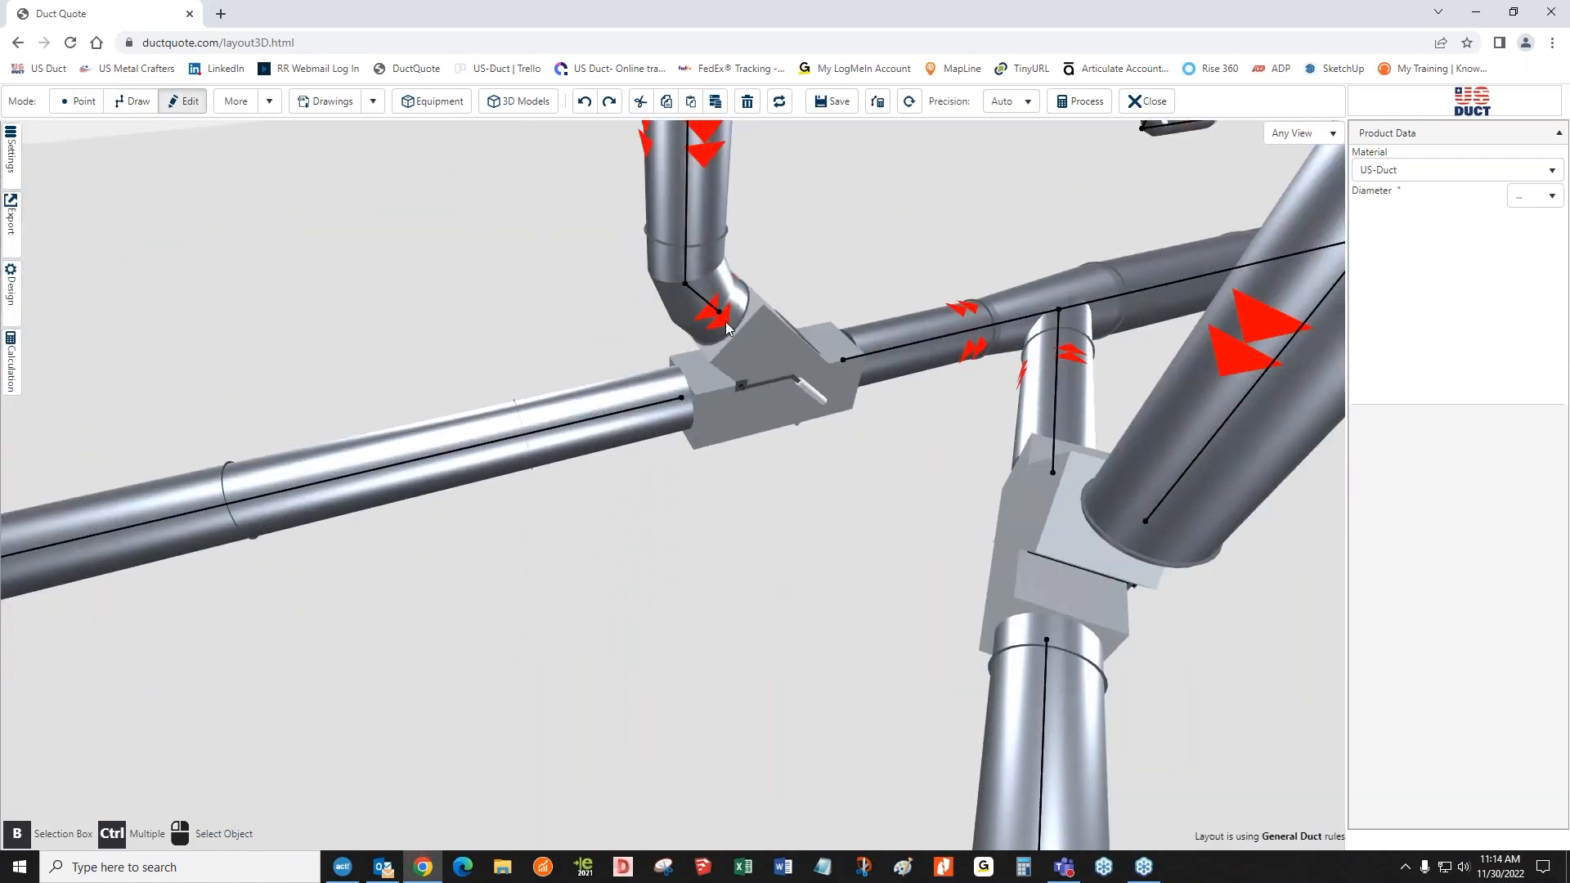
left_click_drag(1101, 799, 1003, 762)
scroll(891, 675, "down", 5)
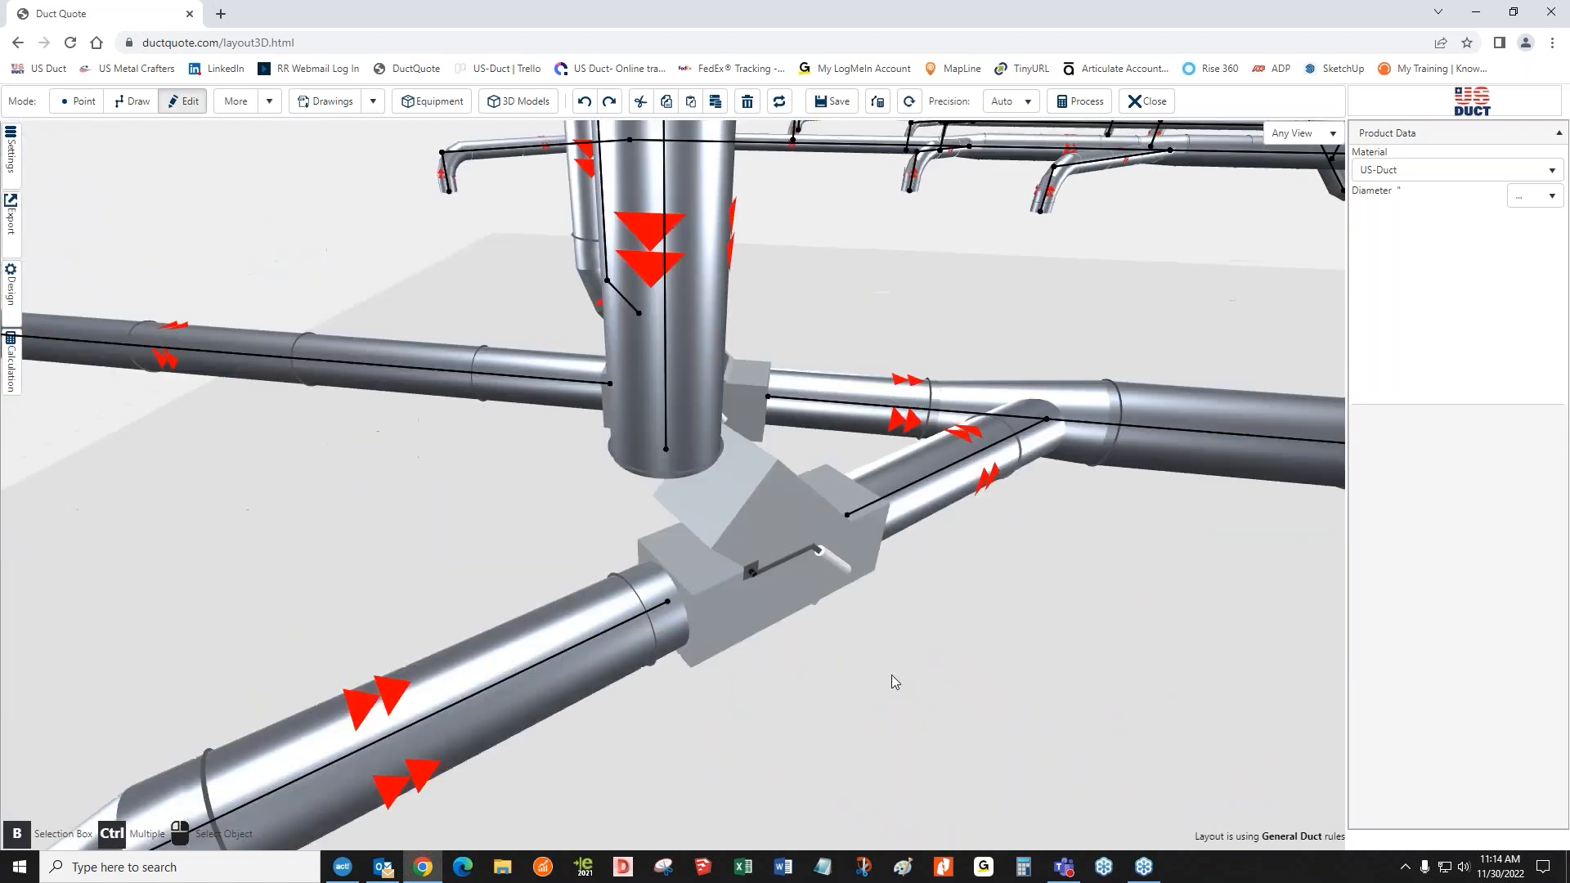
scroll(896, 705, "up", 6)
scroll(885, 704, "down", 3)
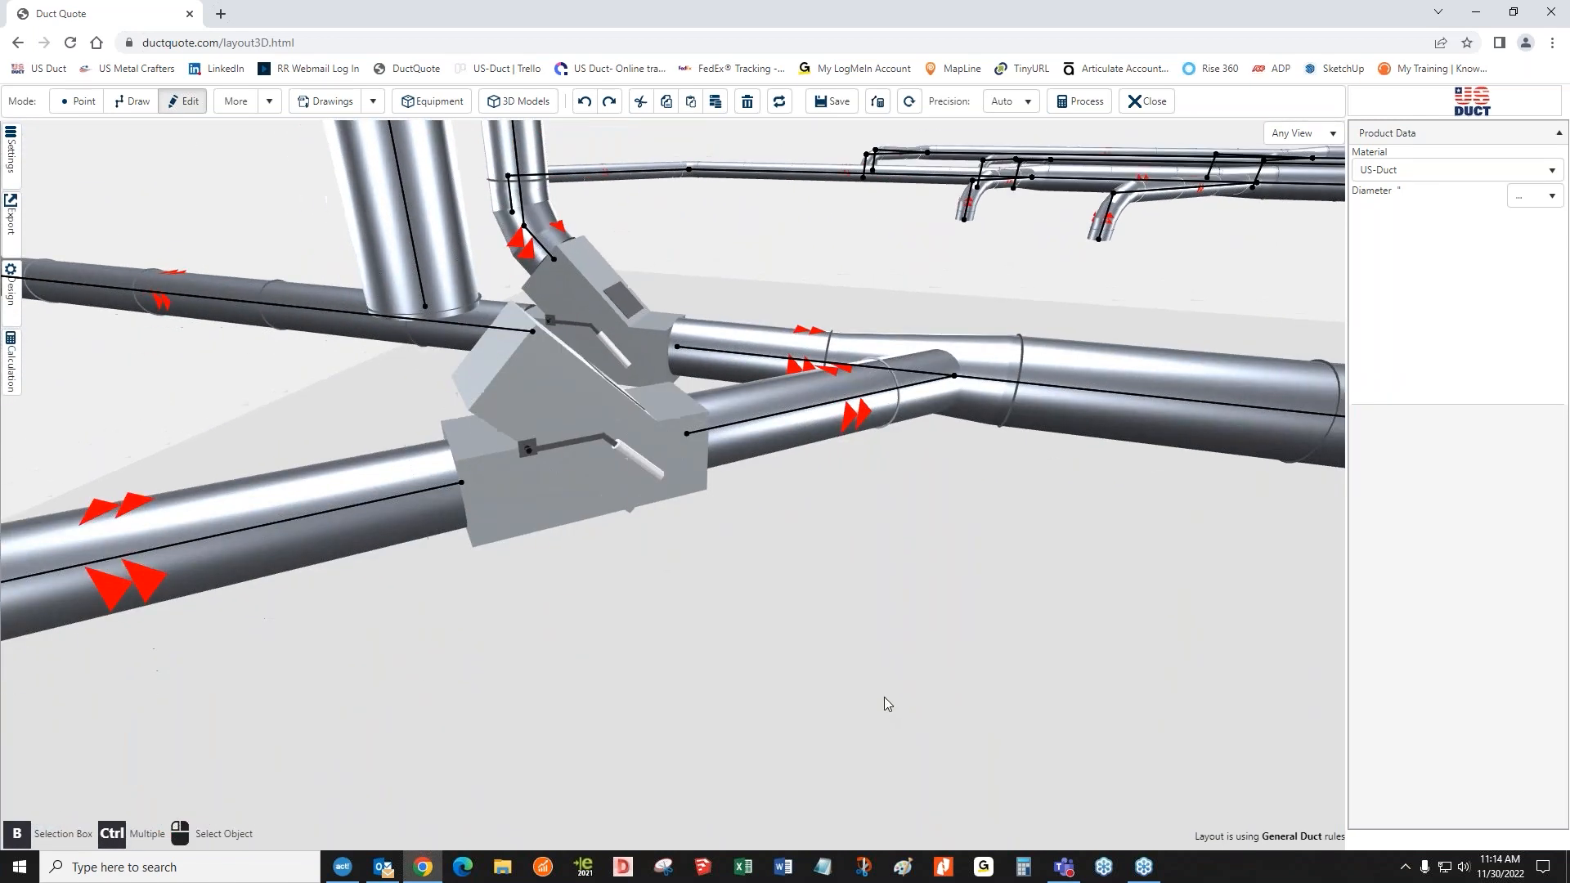
- Start a 16-inch duct segment at the open lower end of the large vertical duct, with snapping disabled and the drawing angle at 45°
left_click(140, 110)
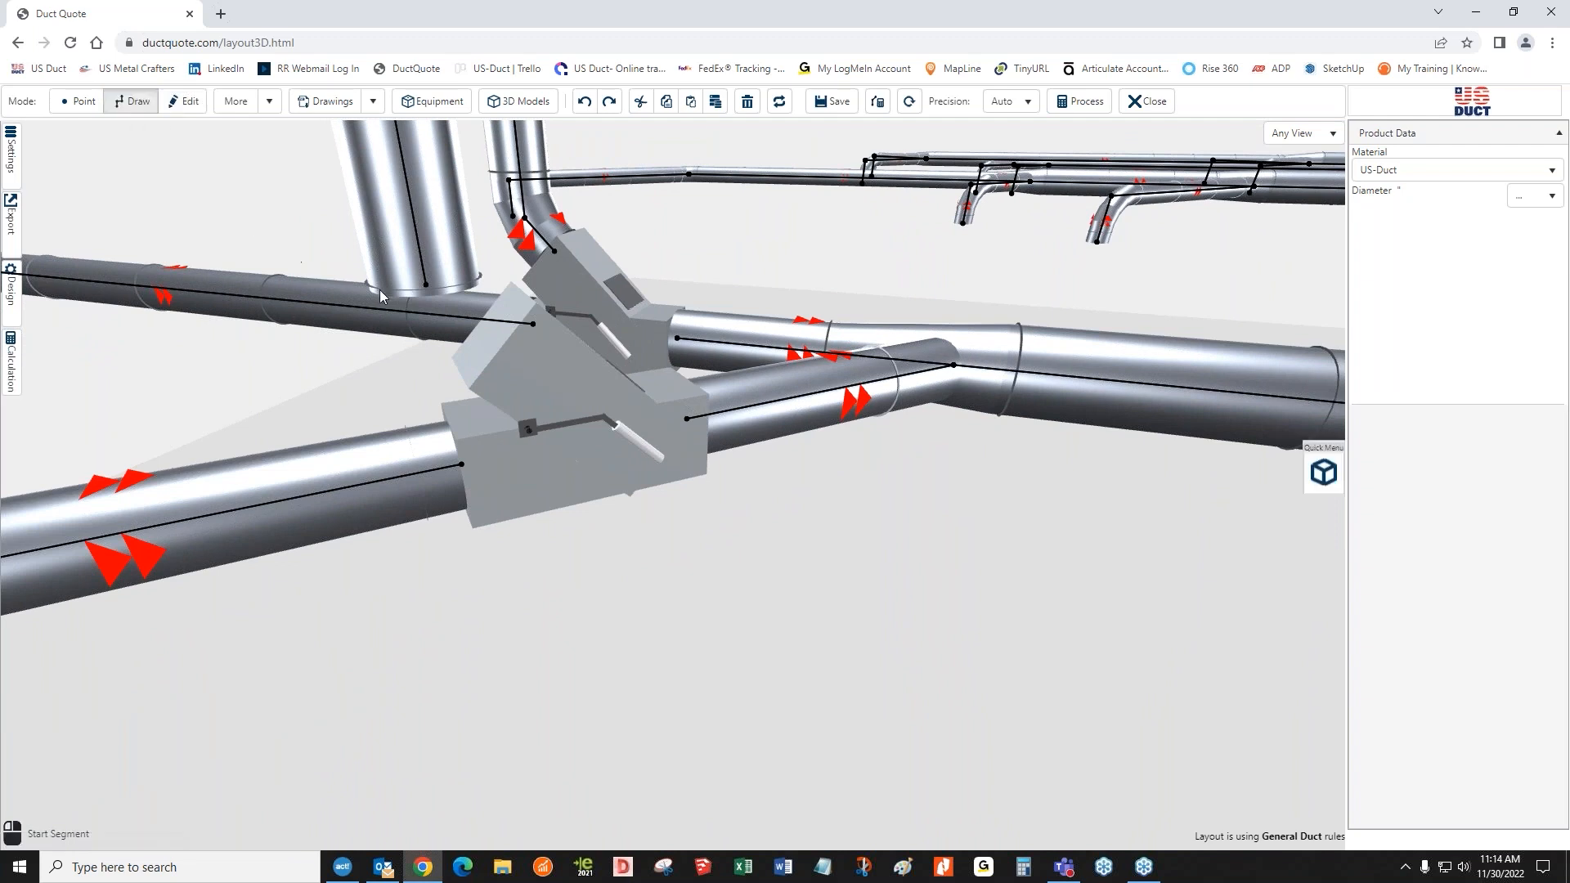
left_click(426, 285)
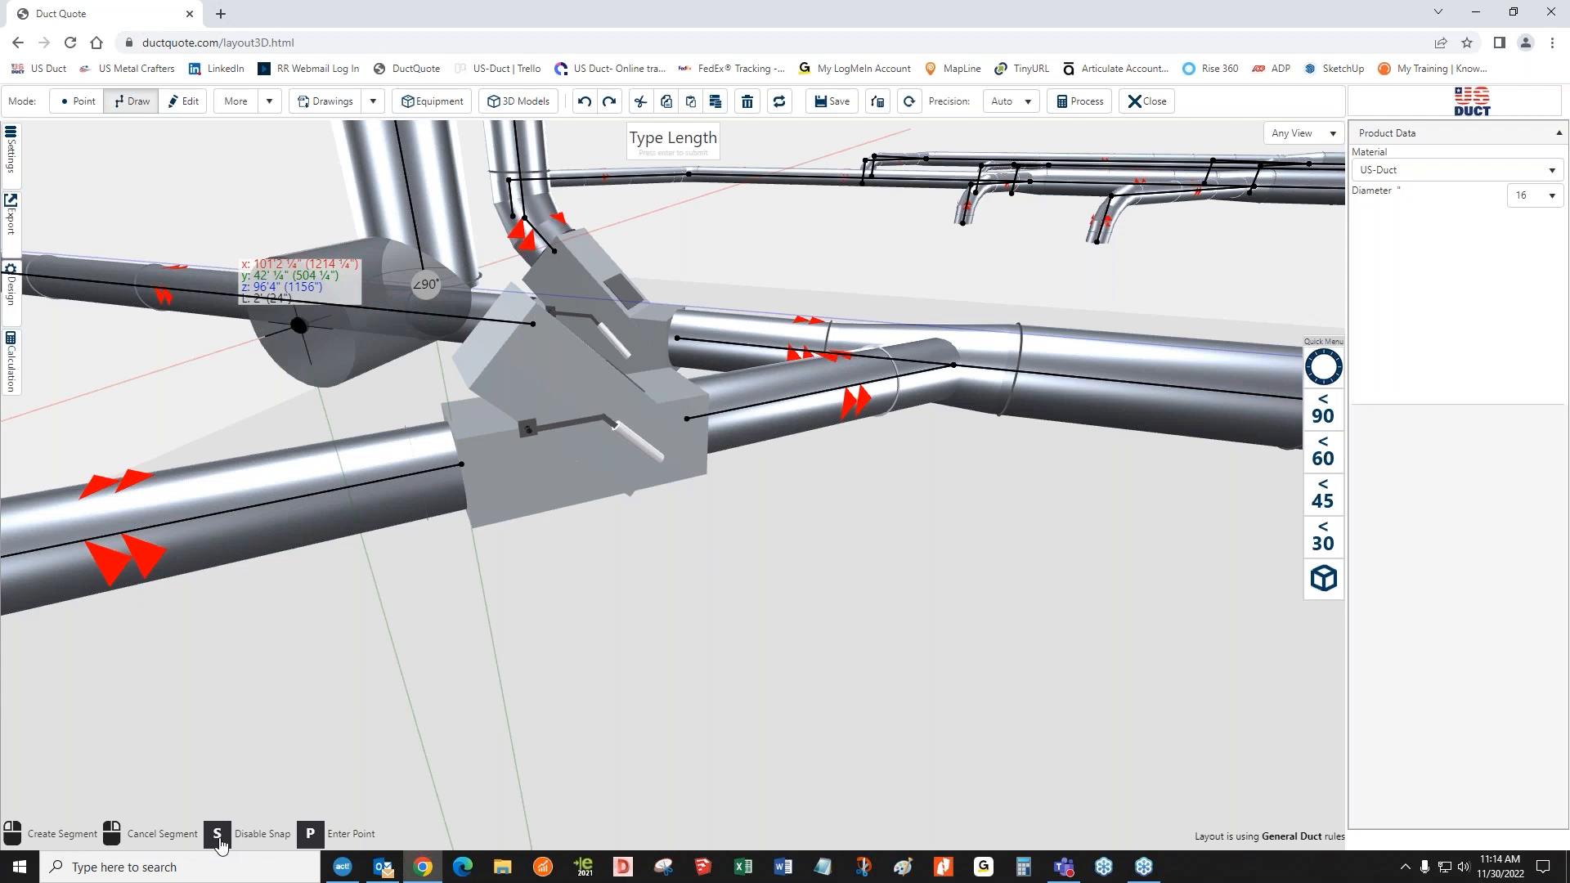
left_click(219, 842)
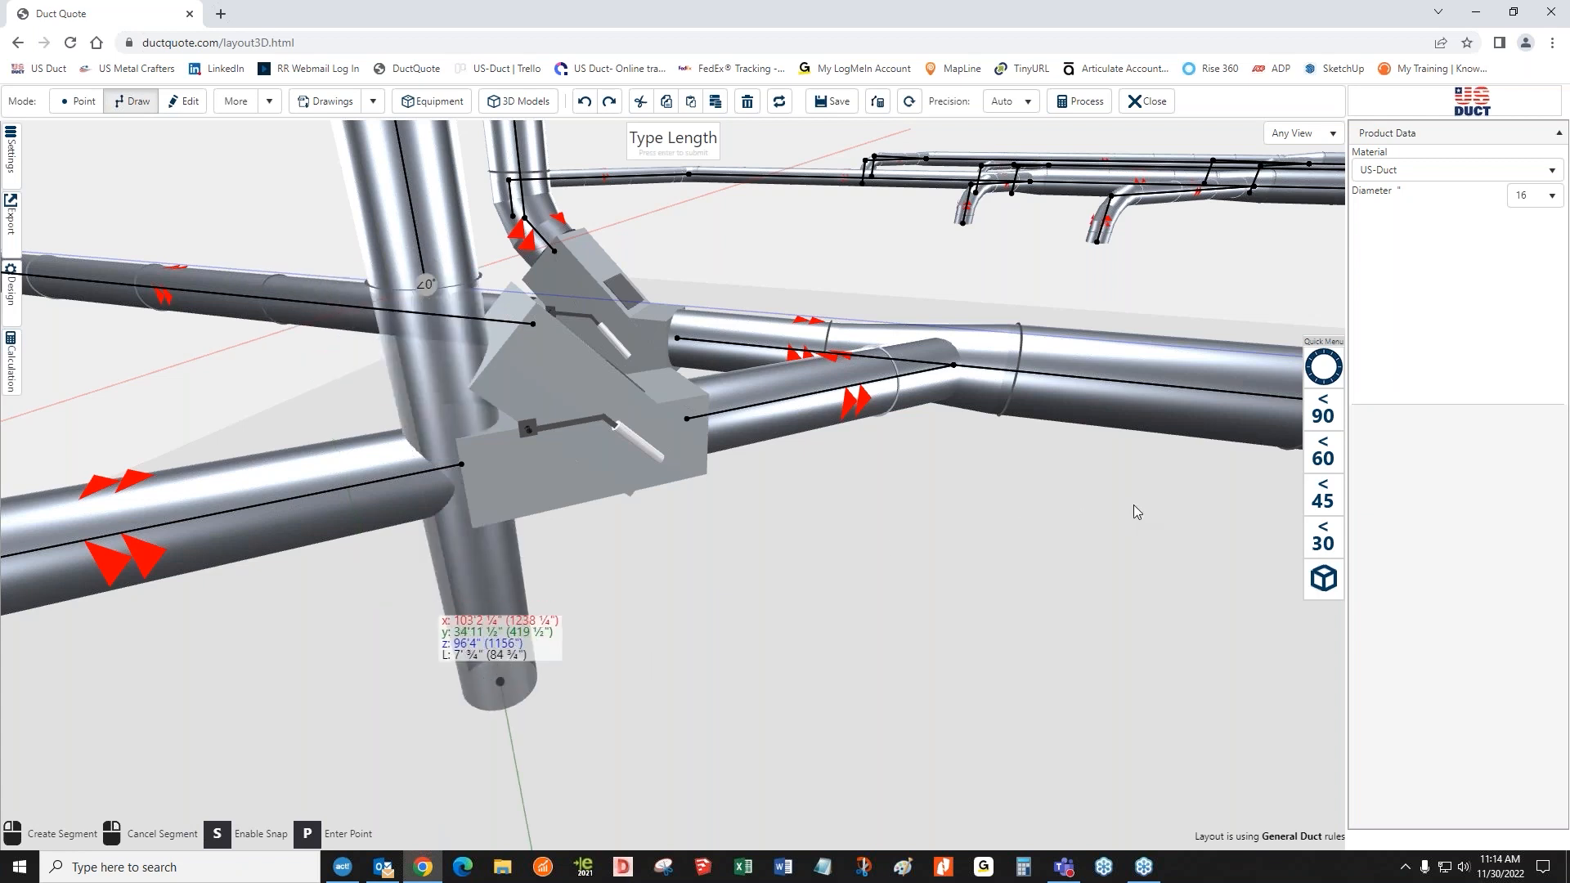
left_click(1327, 500)
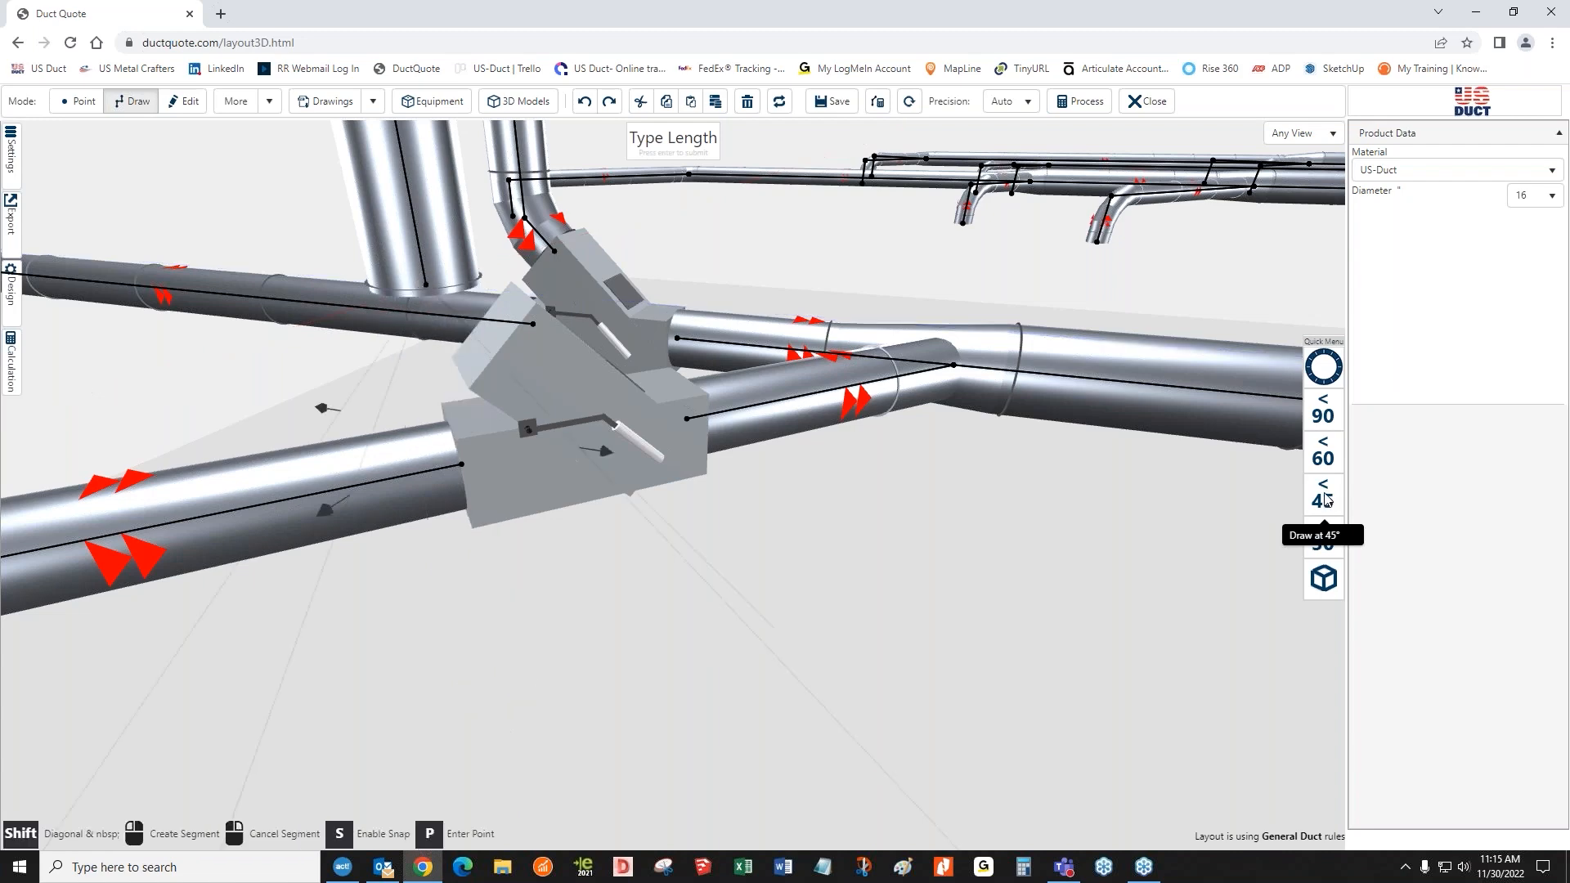
scroll(931, 540, "up", 8)
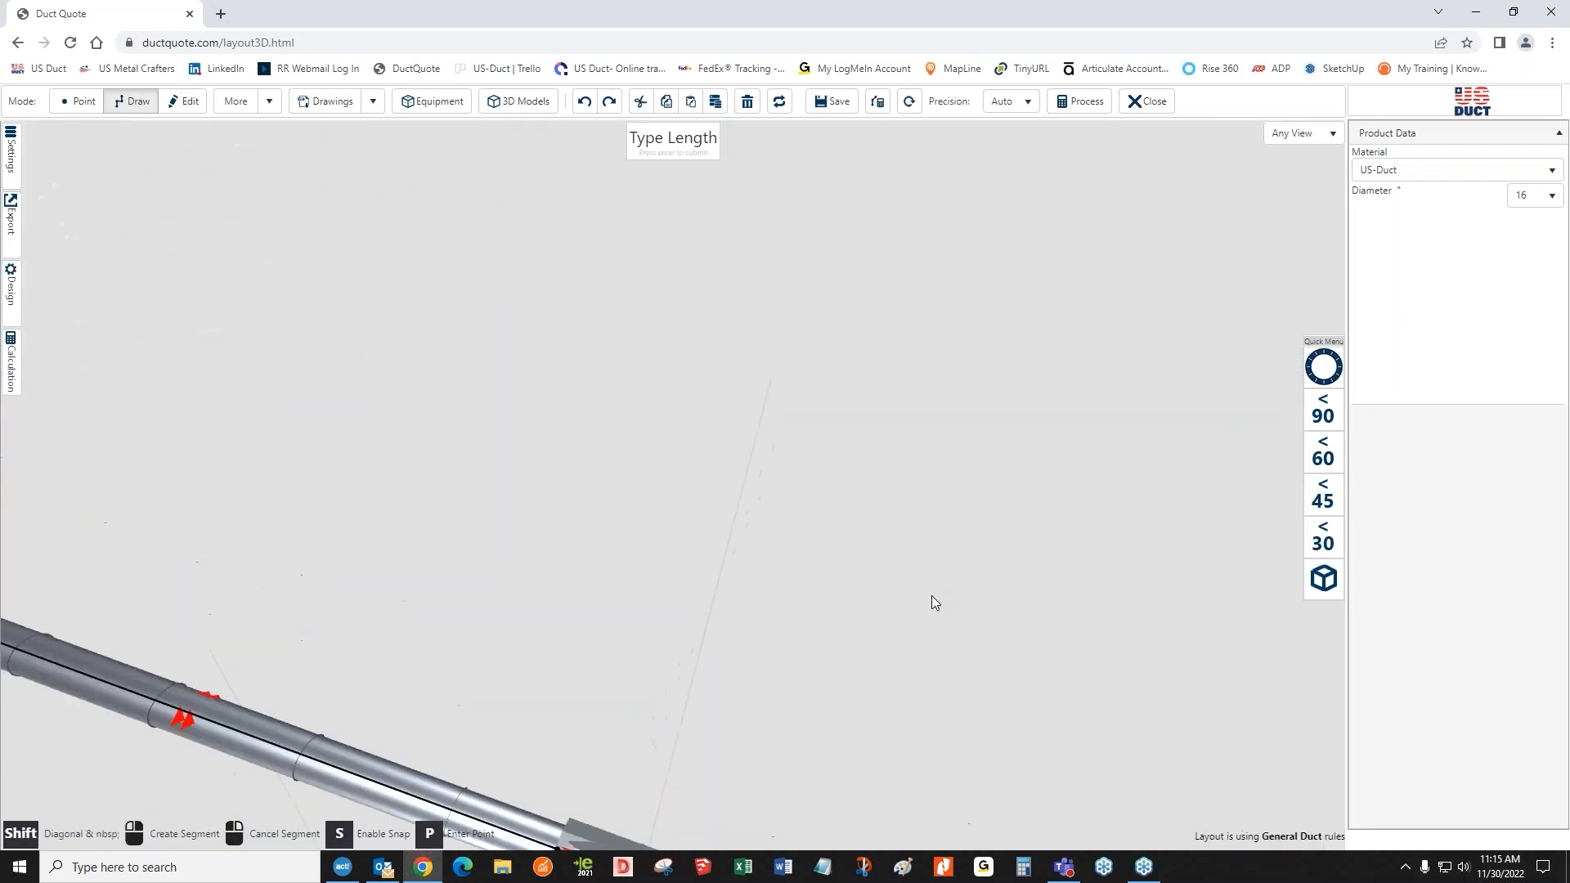
scroll(981, 458, "down", 8)
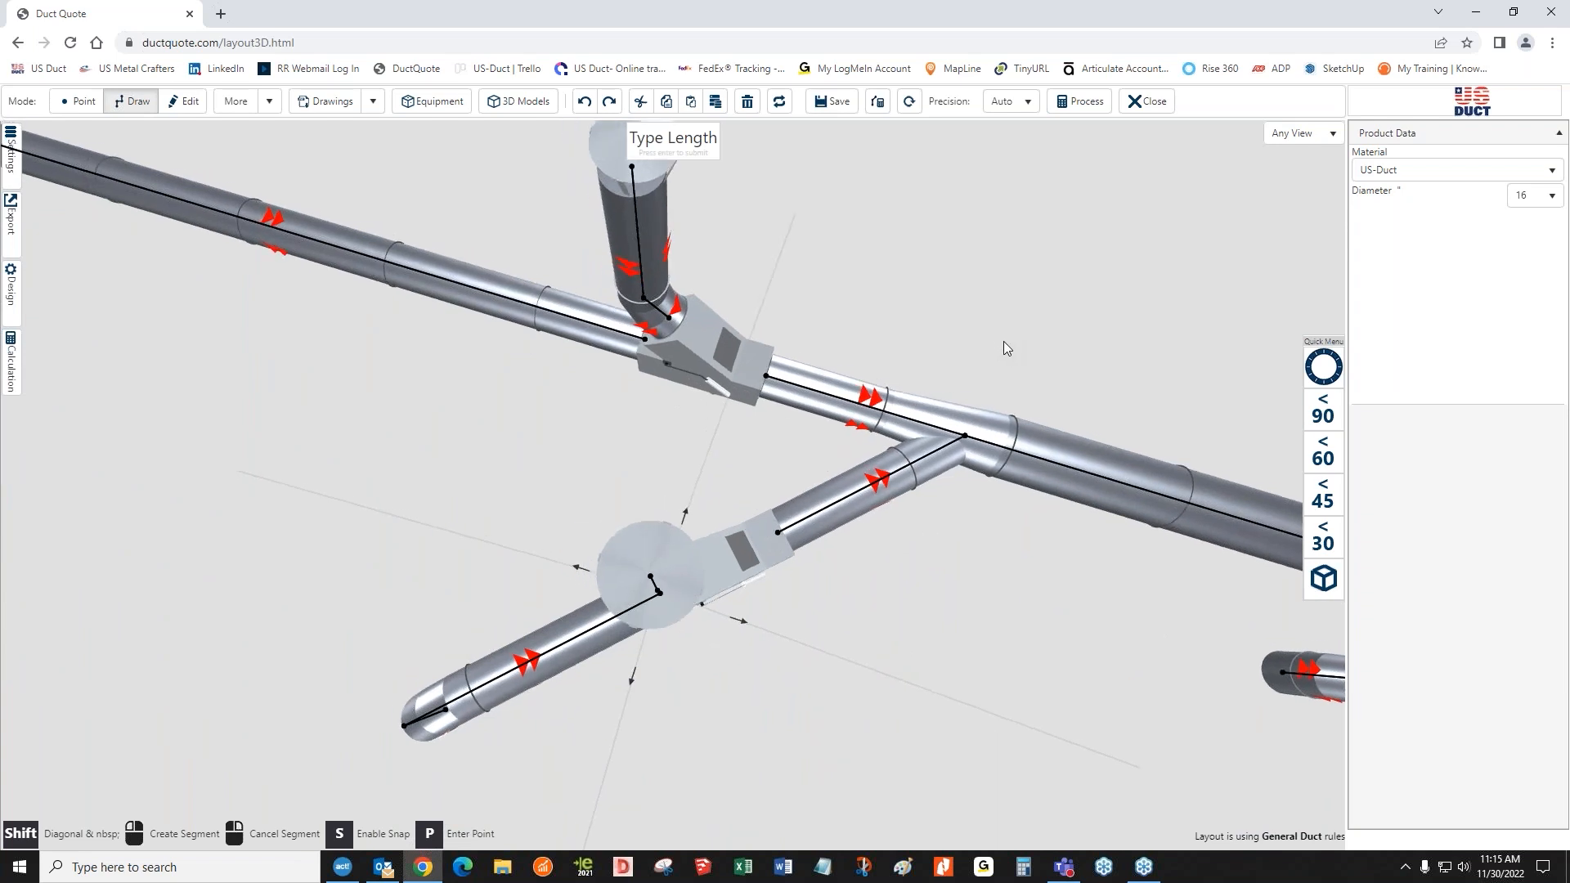
- Turn the 45° direction toward the grey wye box with the protractor, re-enable snapping, and end the 16-inch segment at the box's angled inlet
left_click(1324, 368)
left_click(716, 564)
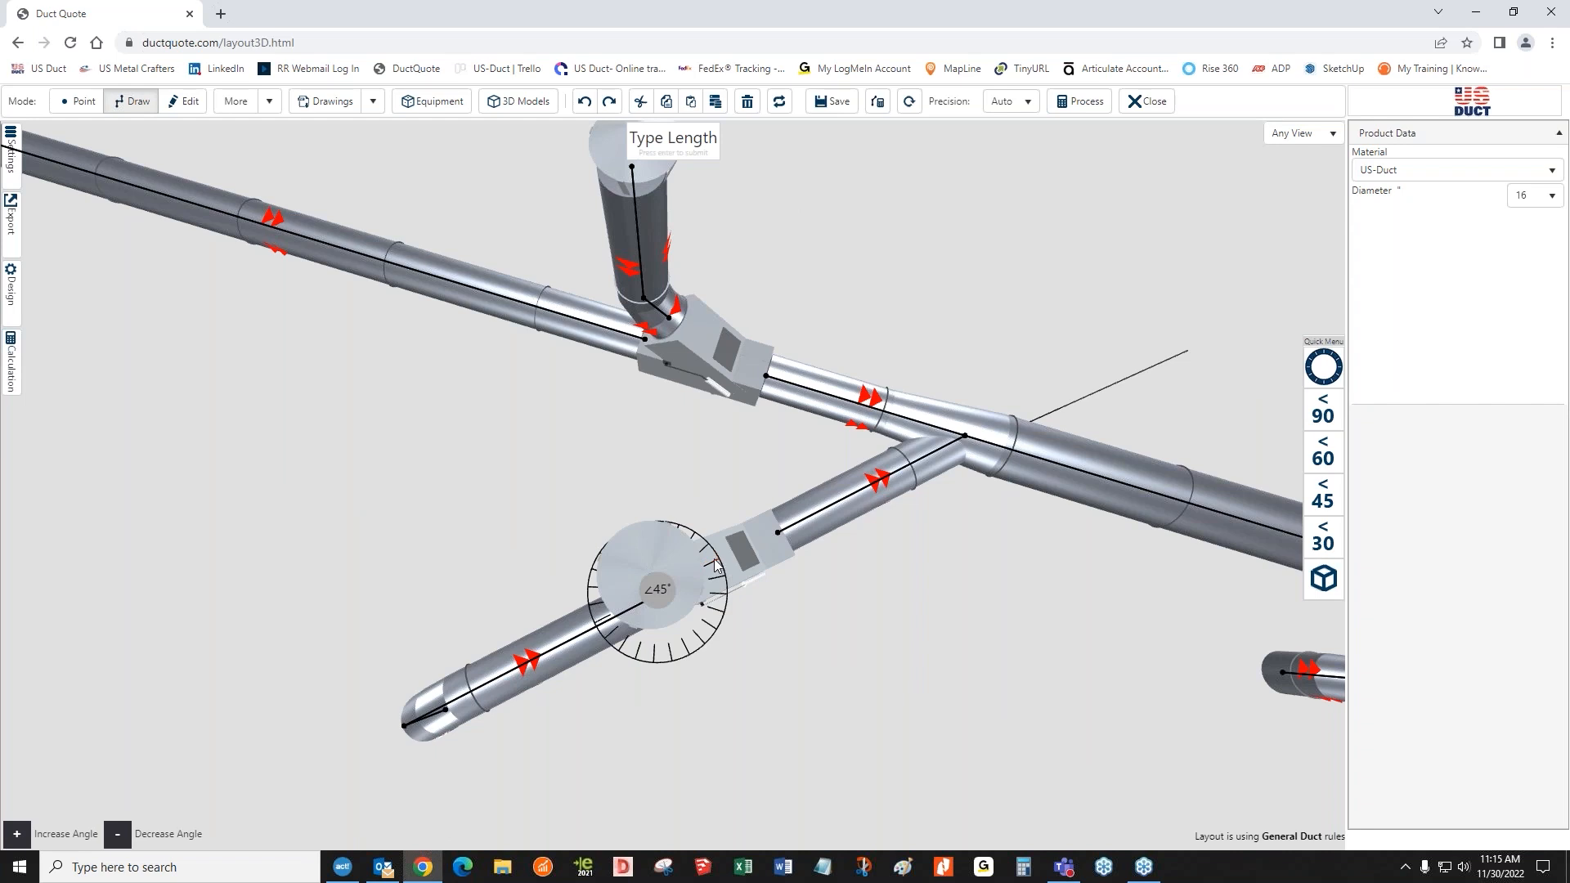
left_click(714, 558)
mouse_move(710, 552)
middle_mouse_down()
mouse_move(696, 459)
mouse_move(708, 549)
middle_mouse_up()
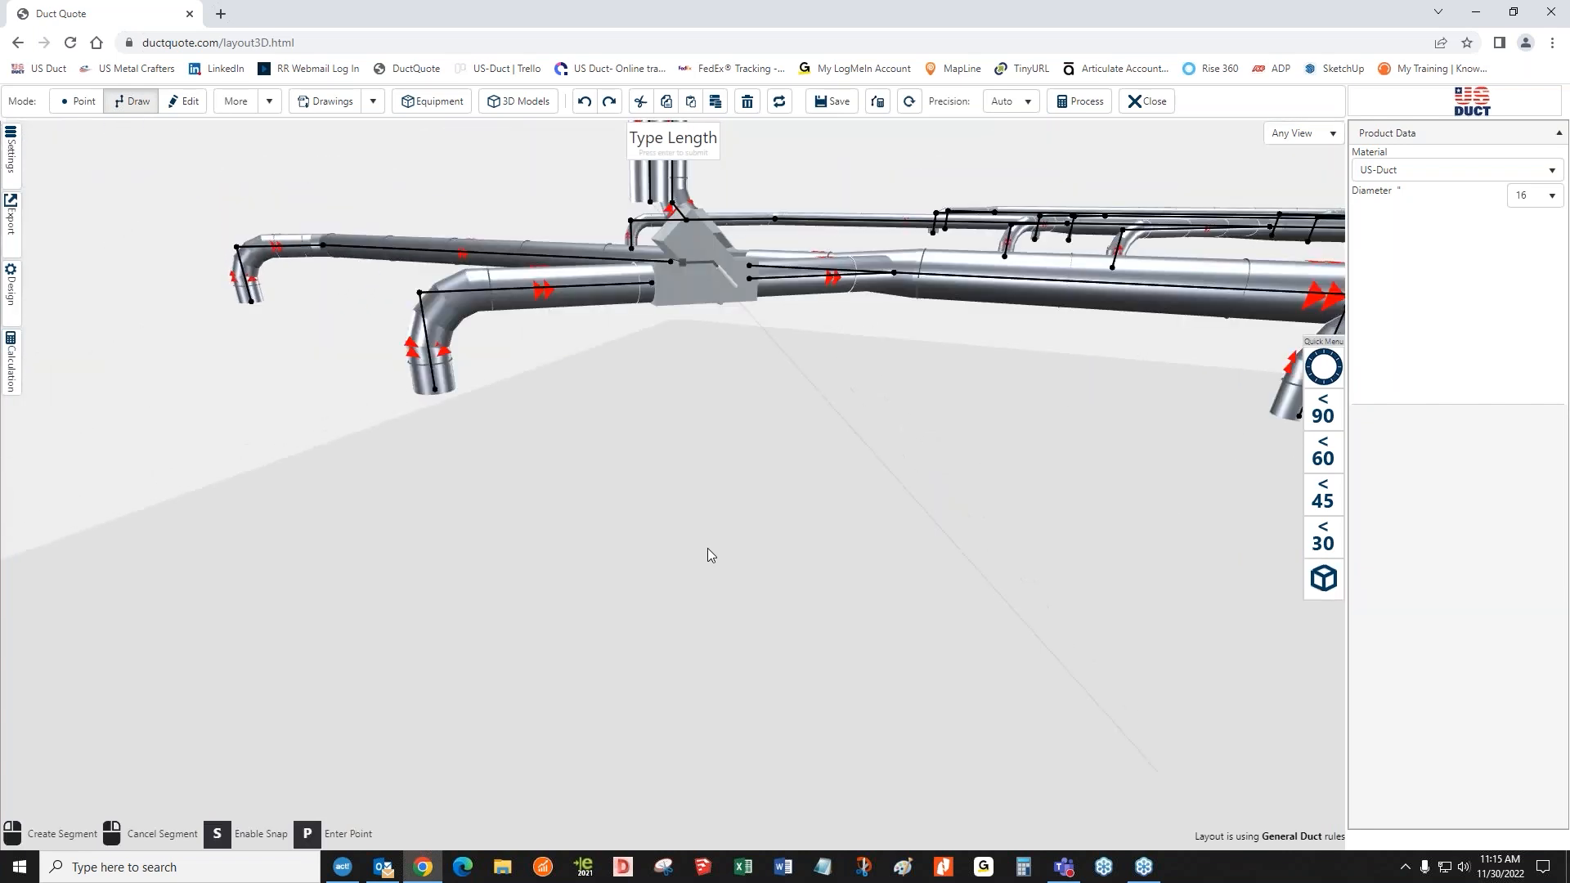
left_click(216, 834)
middle_click_drag(694, 439, 672, 603)
scroll(672, 604, "up", 5)
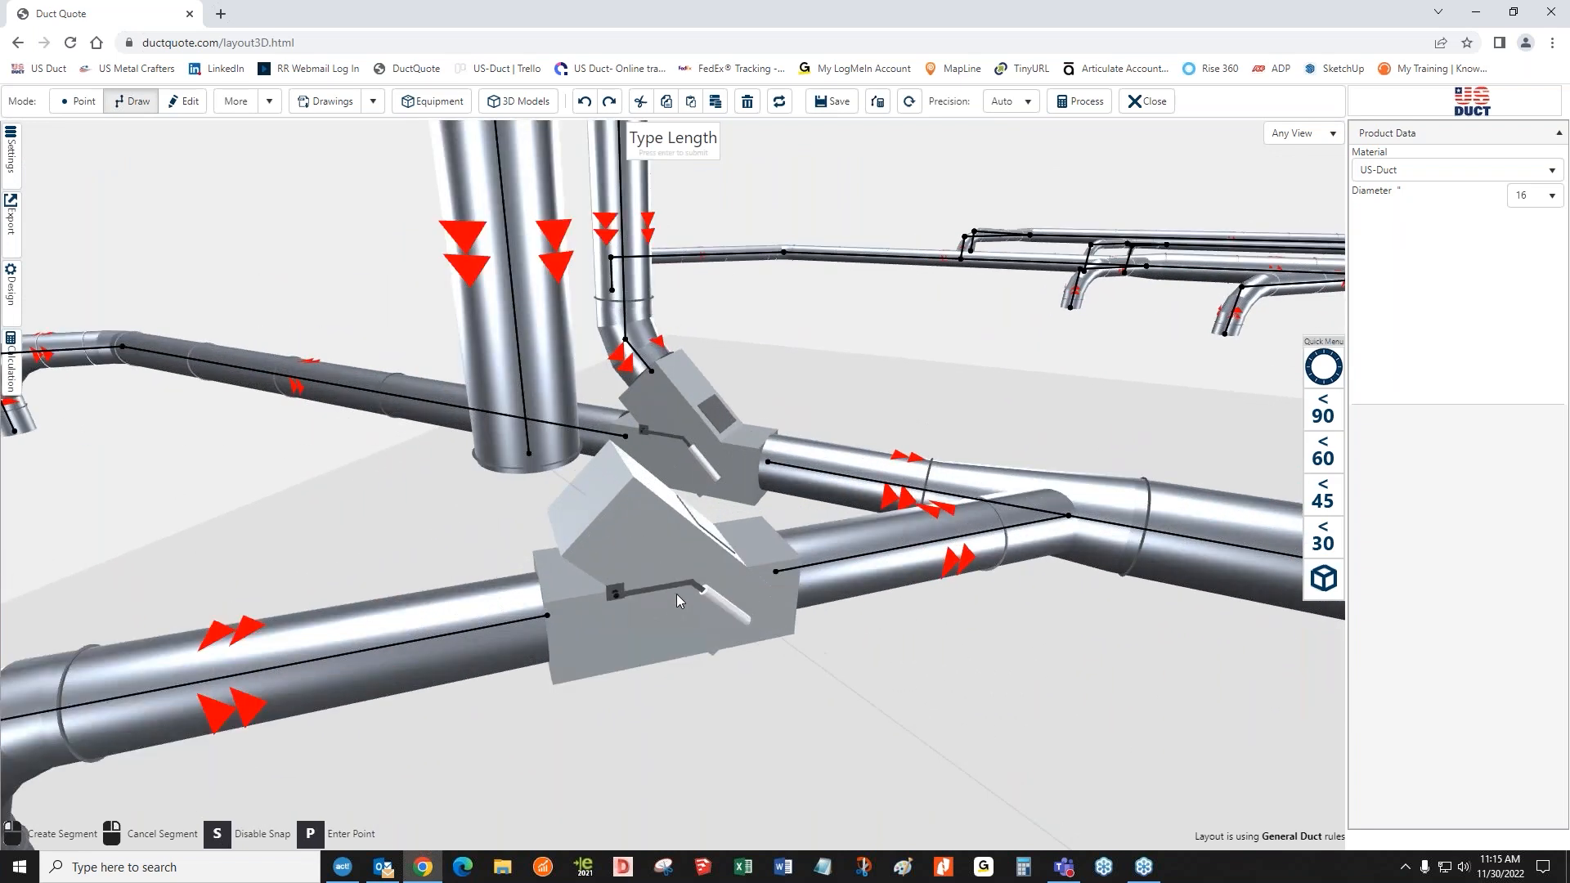
scroll(685, 585, "up", 1)
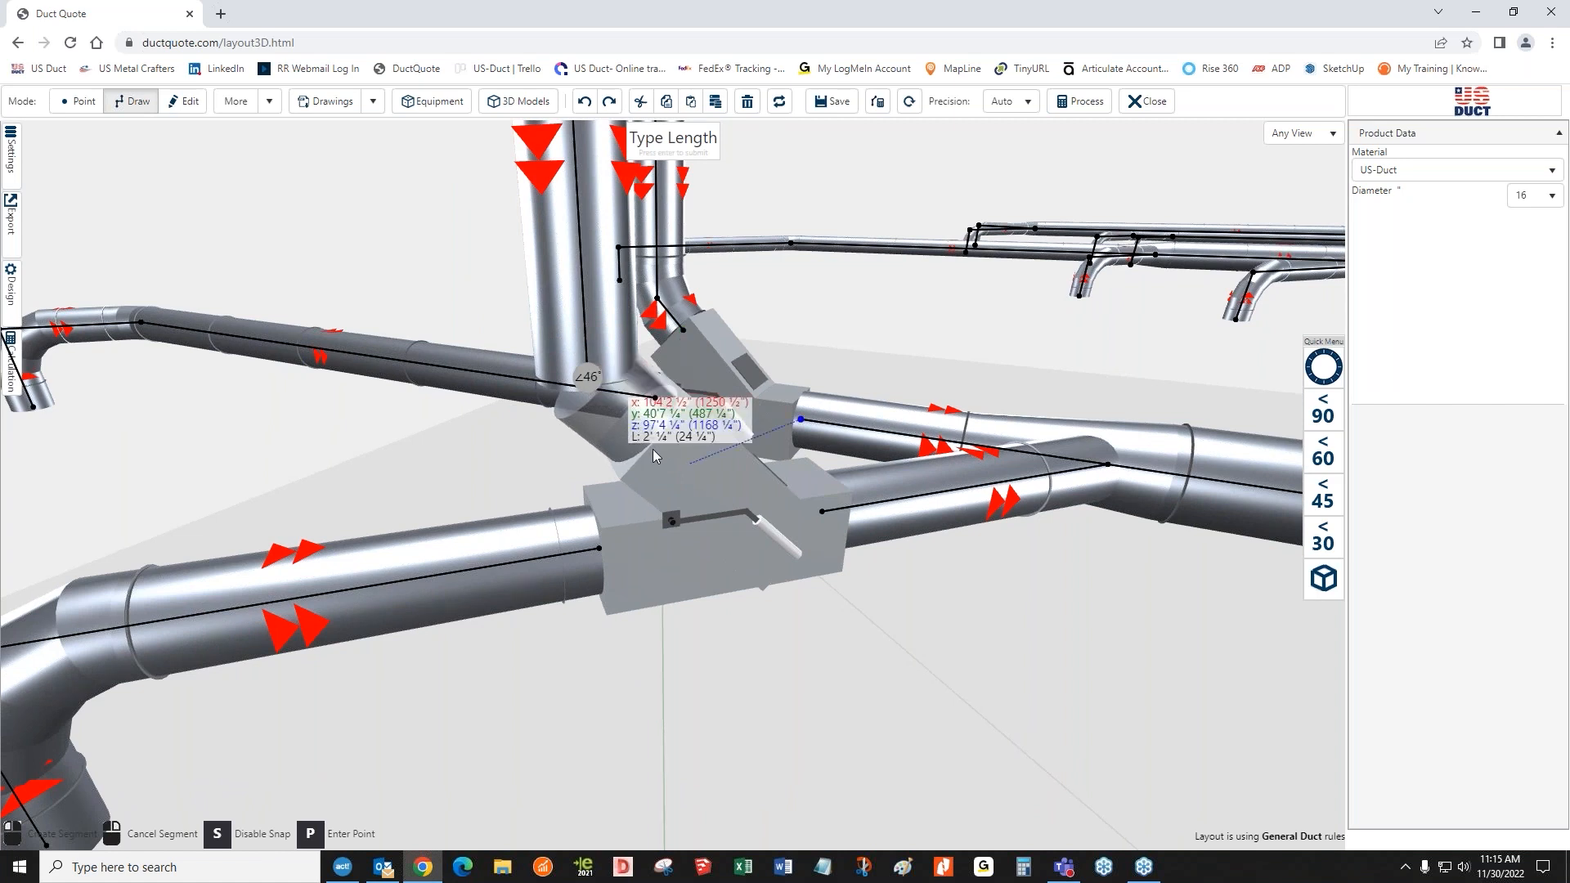
left_click(653, 449)
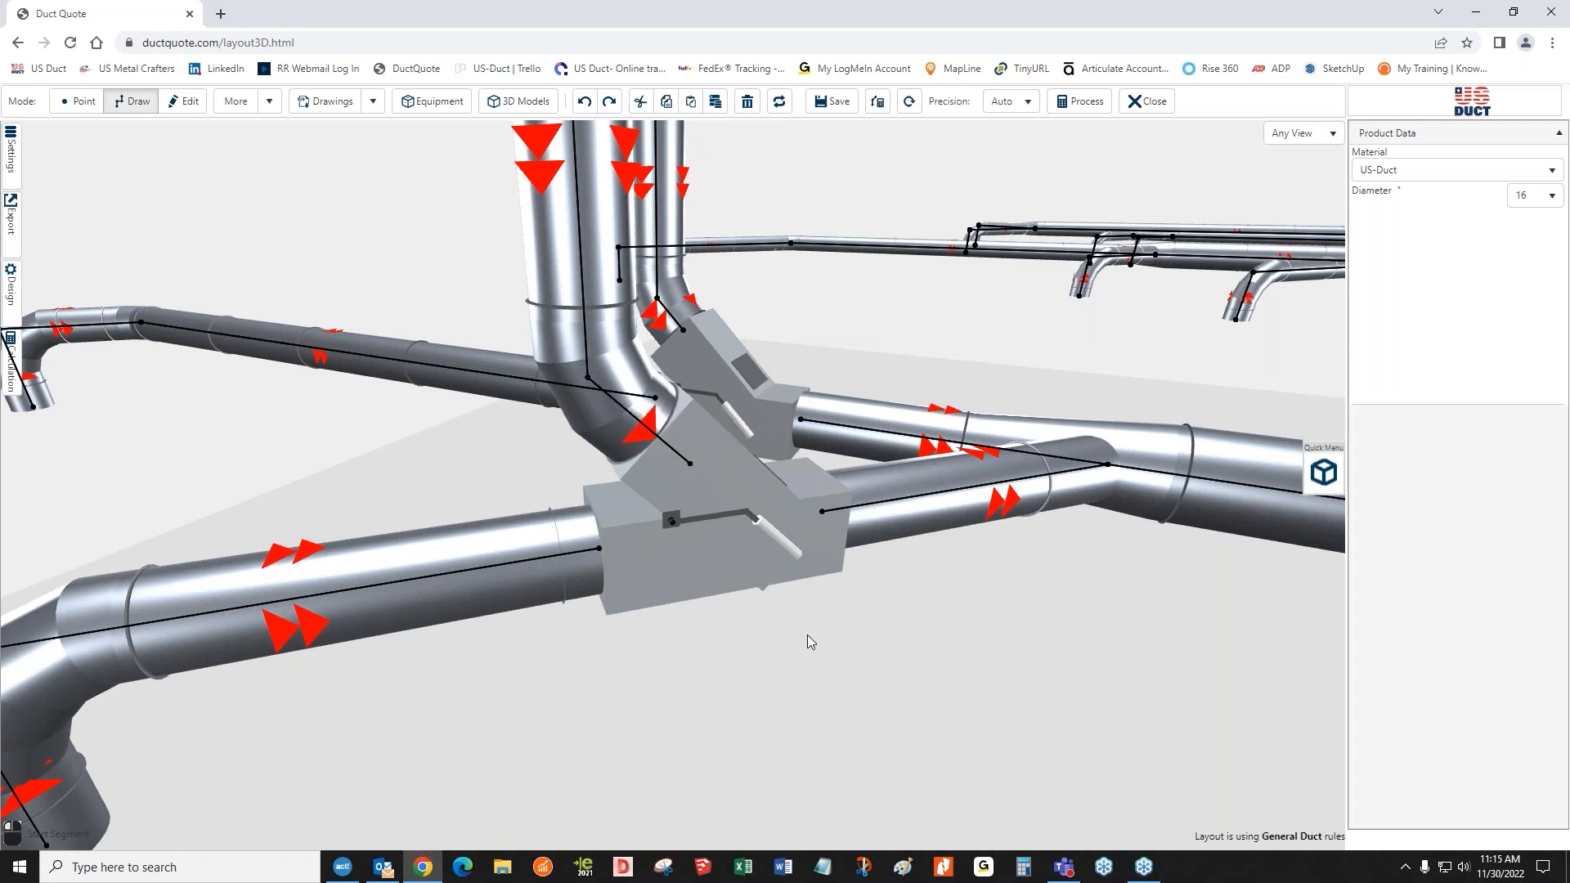
- Undo the 16-inch segment drawn into the grey wye box
middle_click_drag(800, 654, 772, 654)
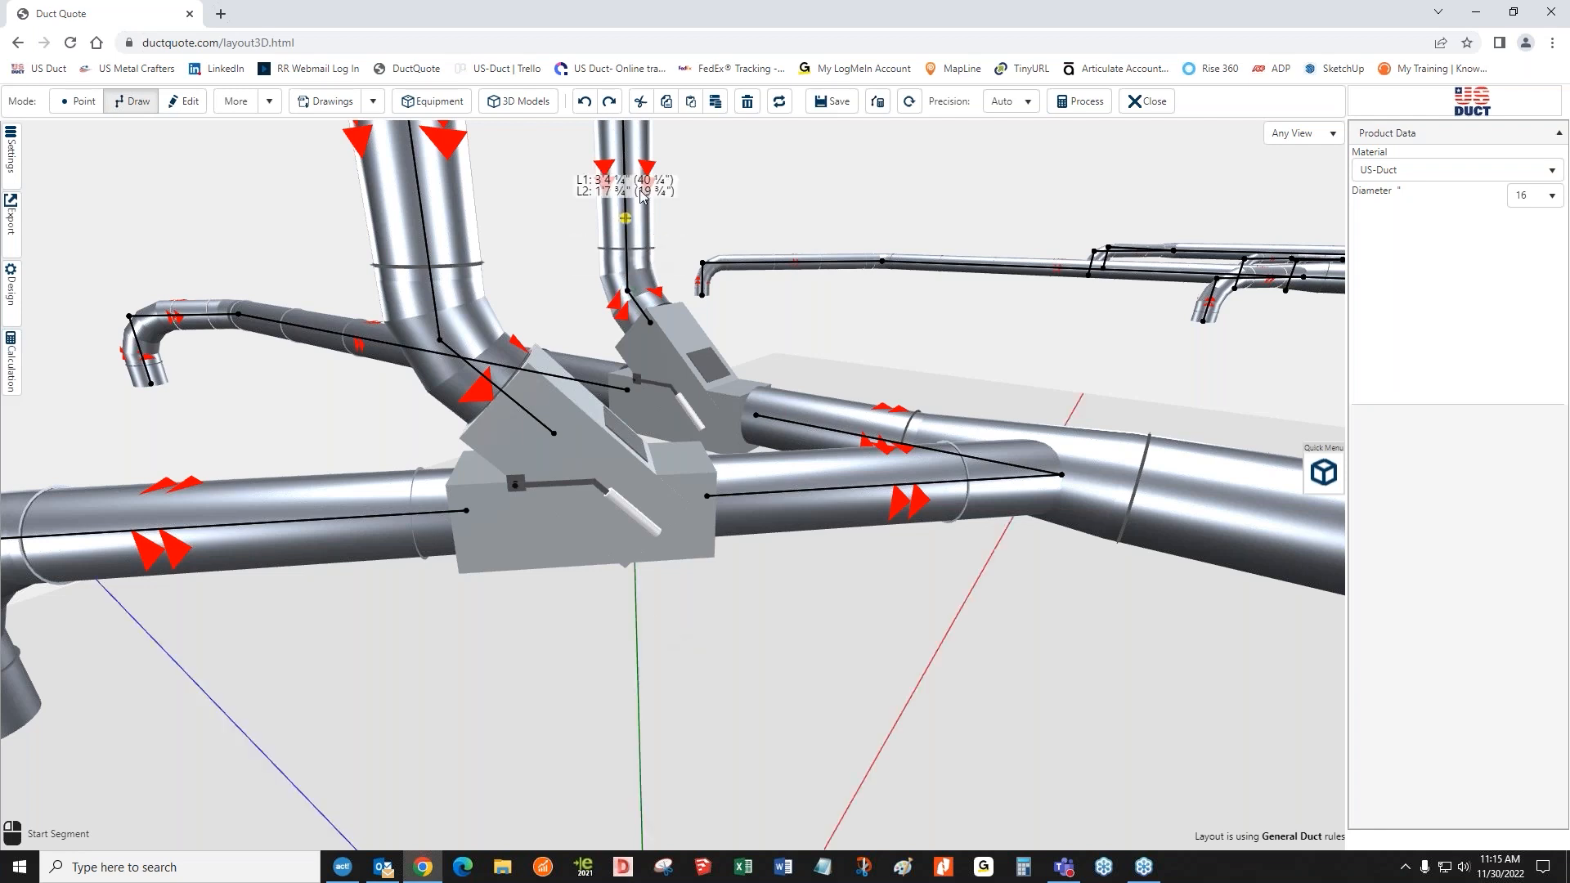
left_click(585, 102)
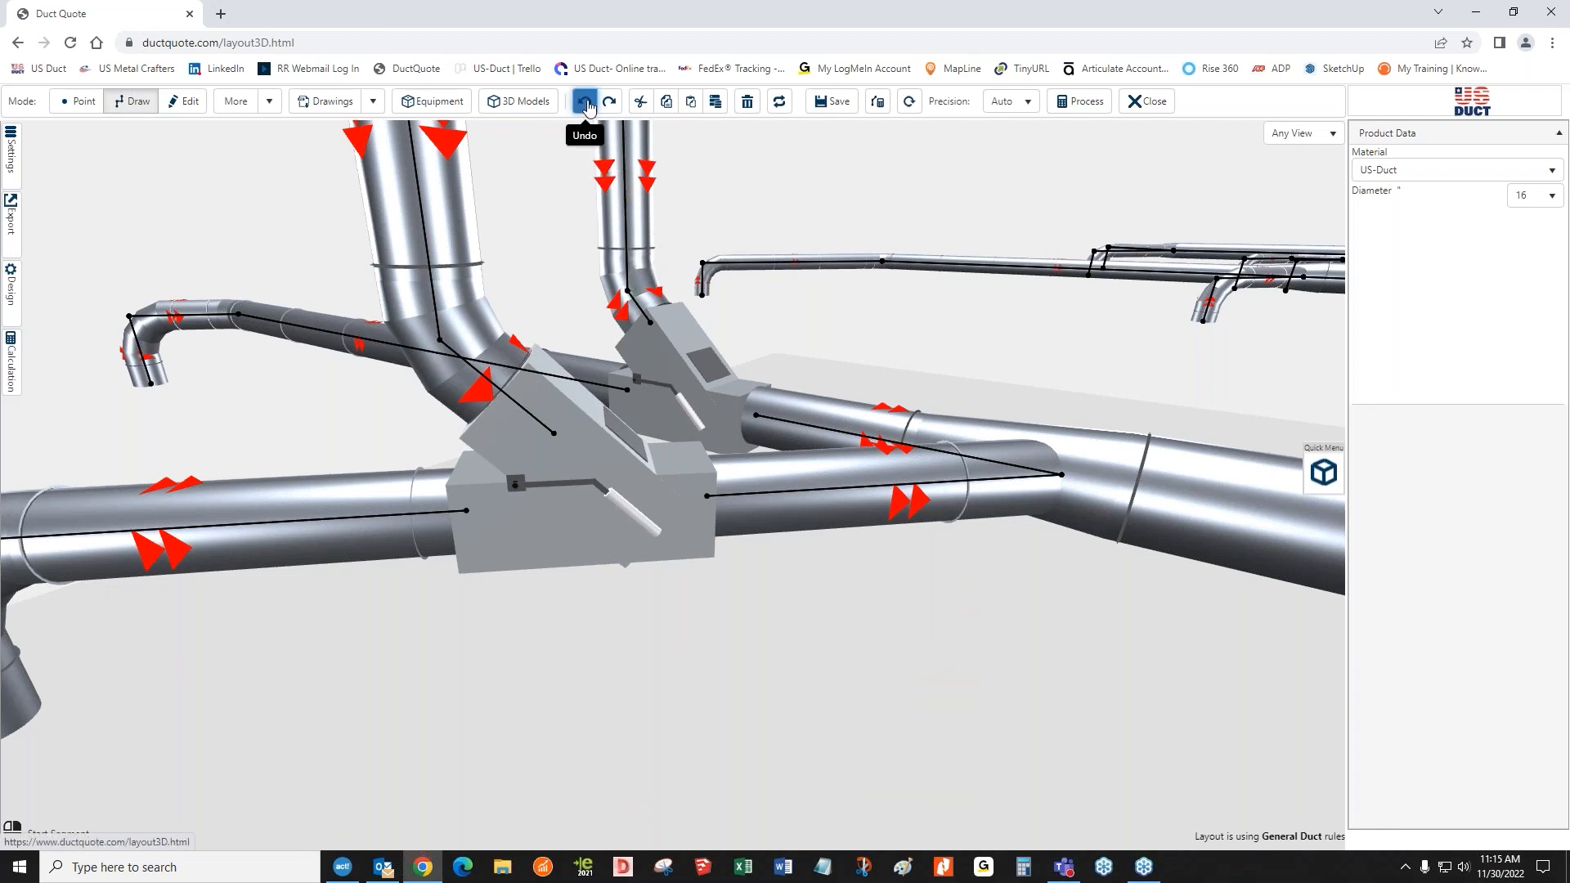
middle_click_drag(667, 688, 740, 684)
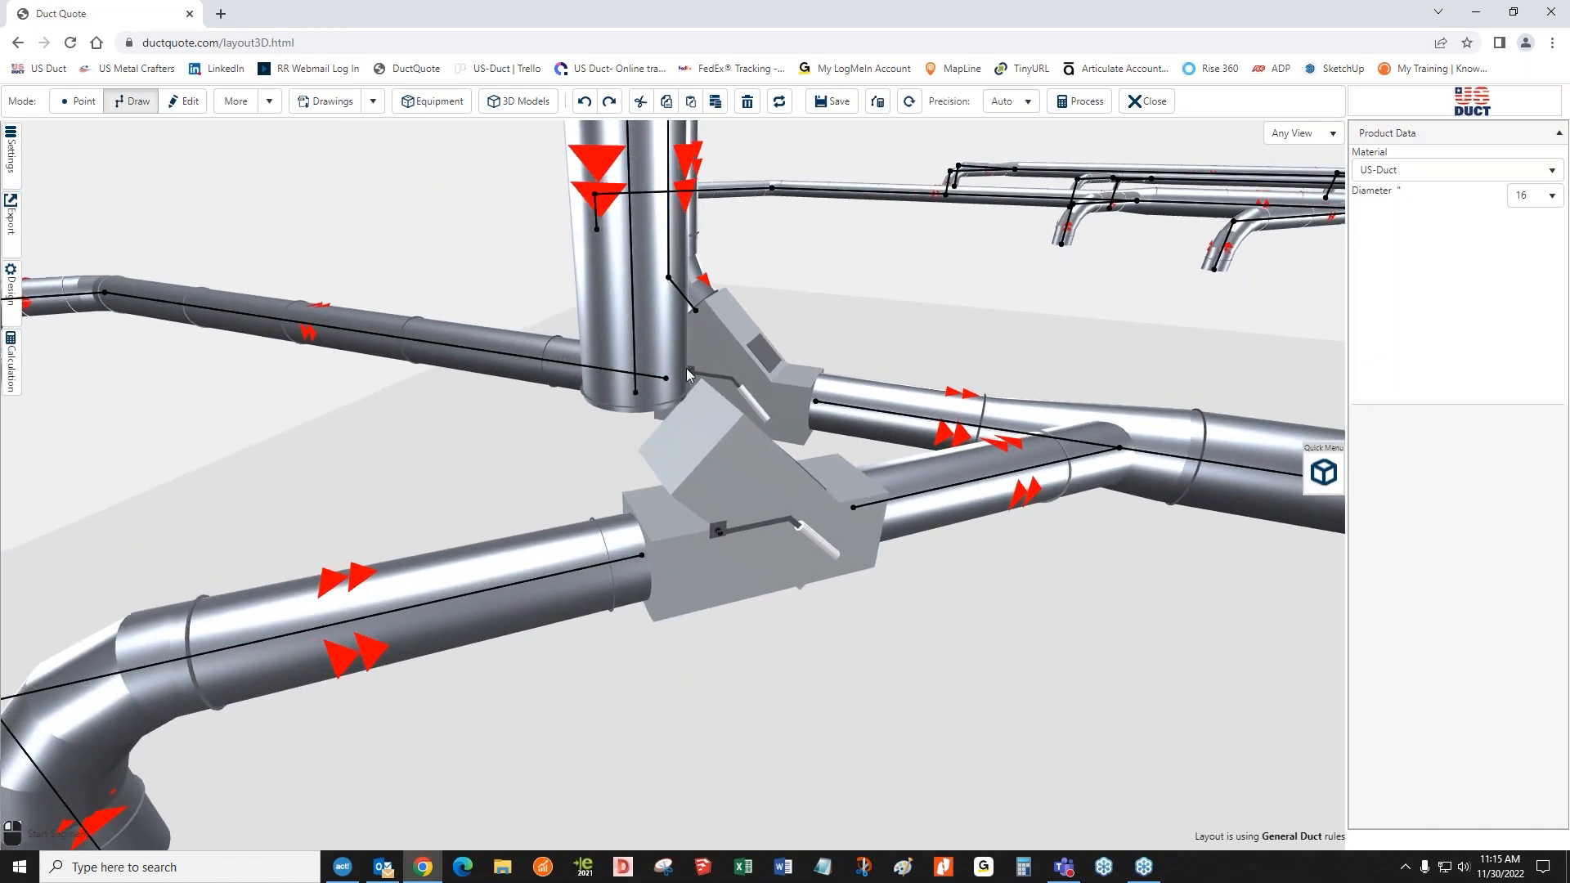
- Draw a short 16-inch segment at 45° from the vertical duct's lower end into the grey wye box's angled inlet, using the protractor with snapping disabled
left_click(137, 101)
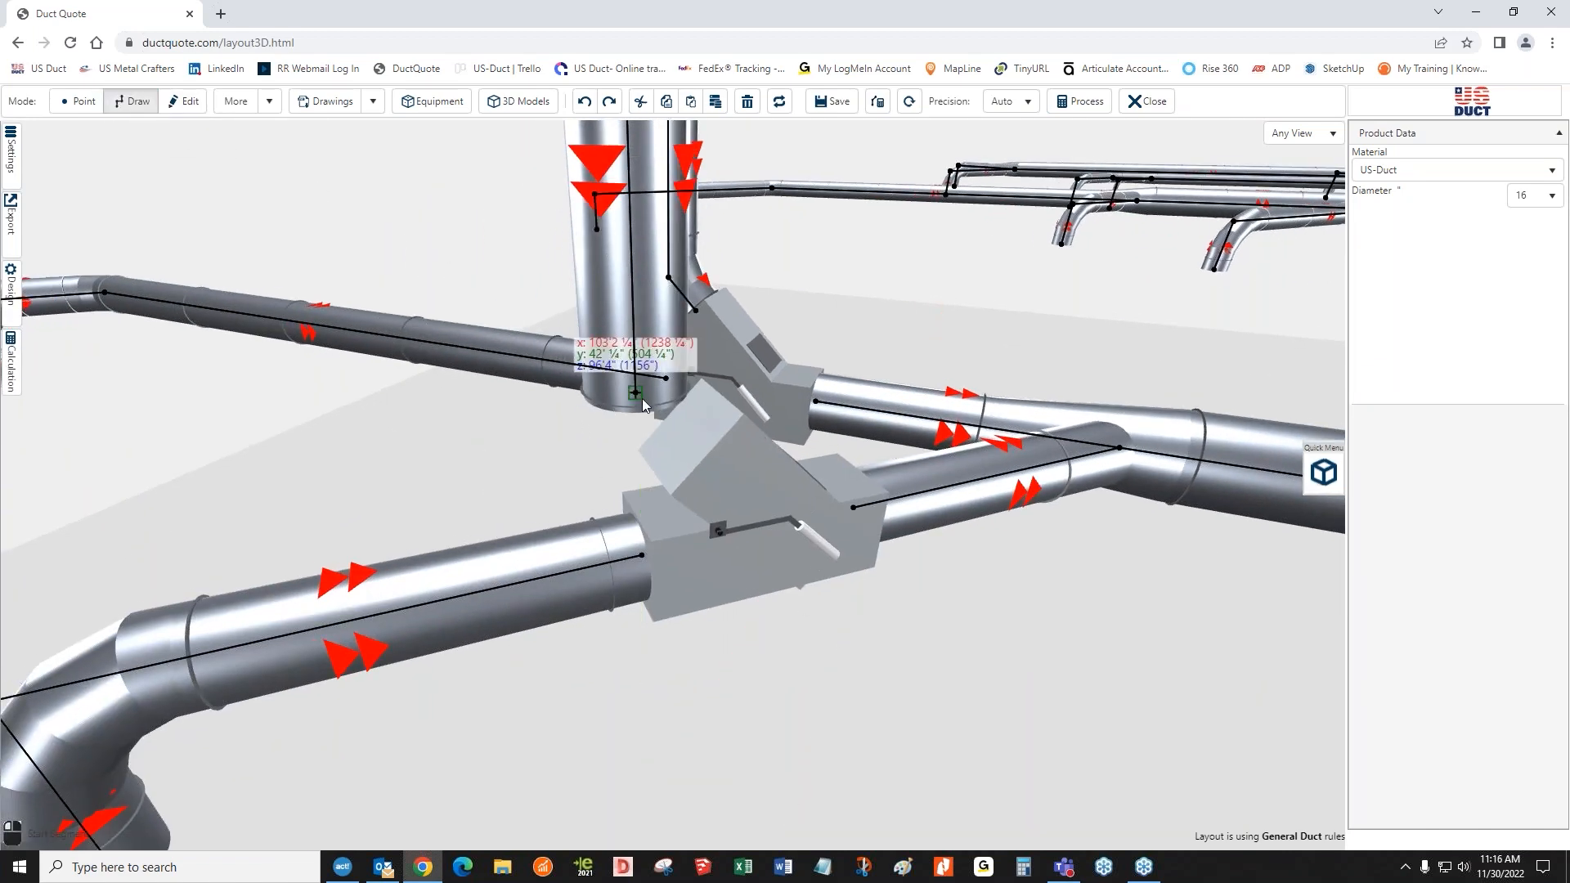
left_click(637, 394)
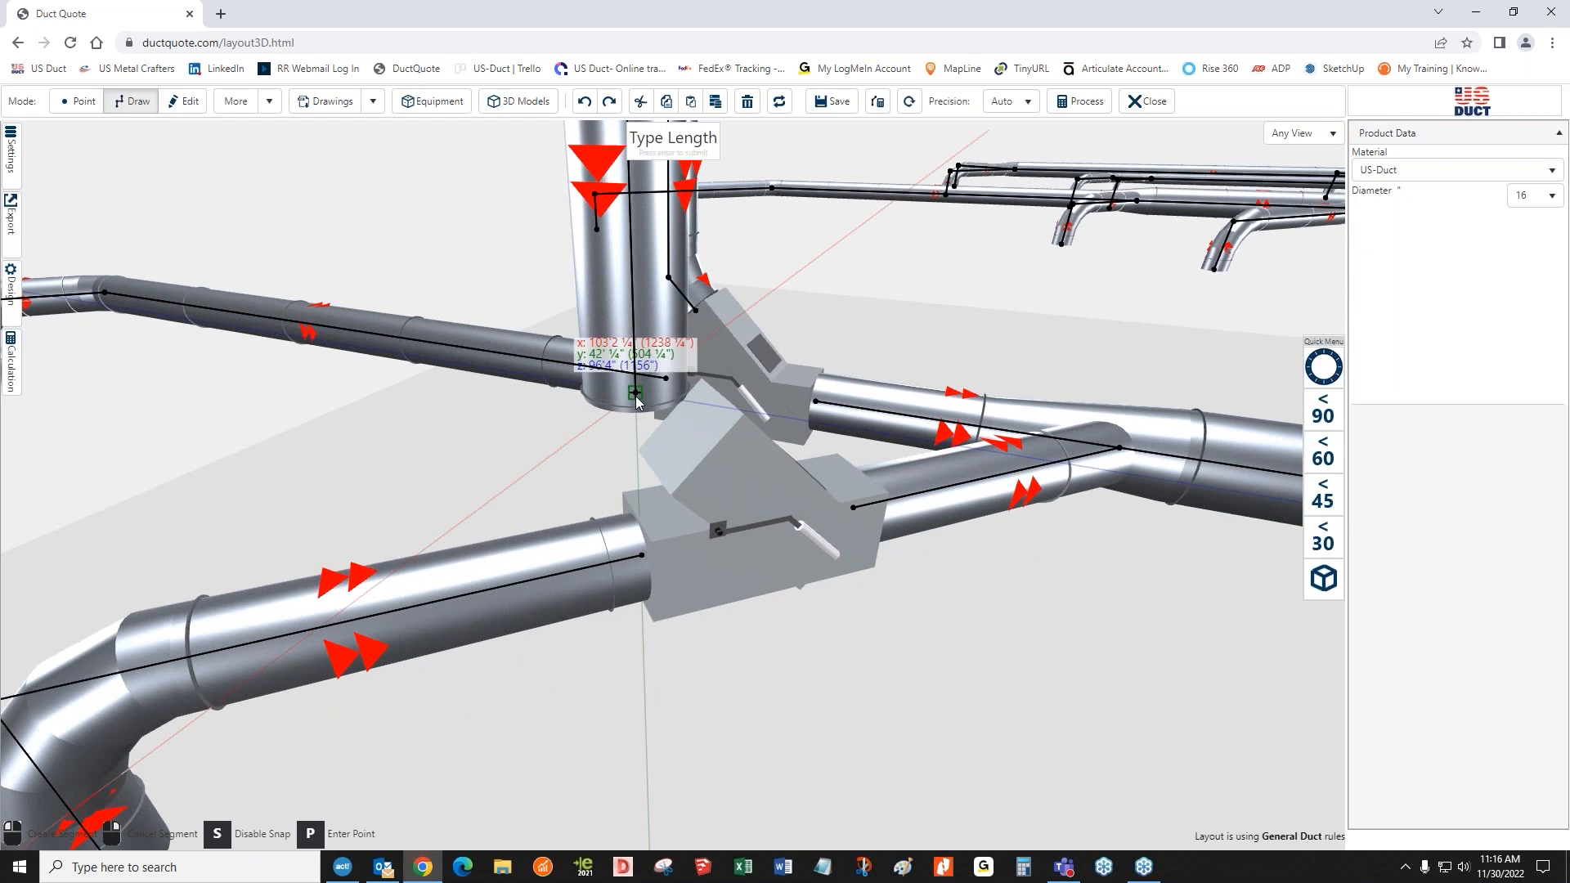
left_click(217, 839)
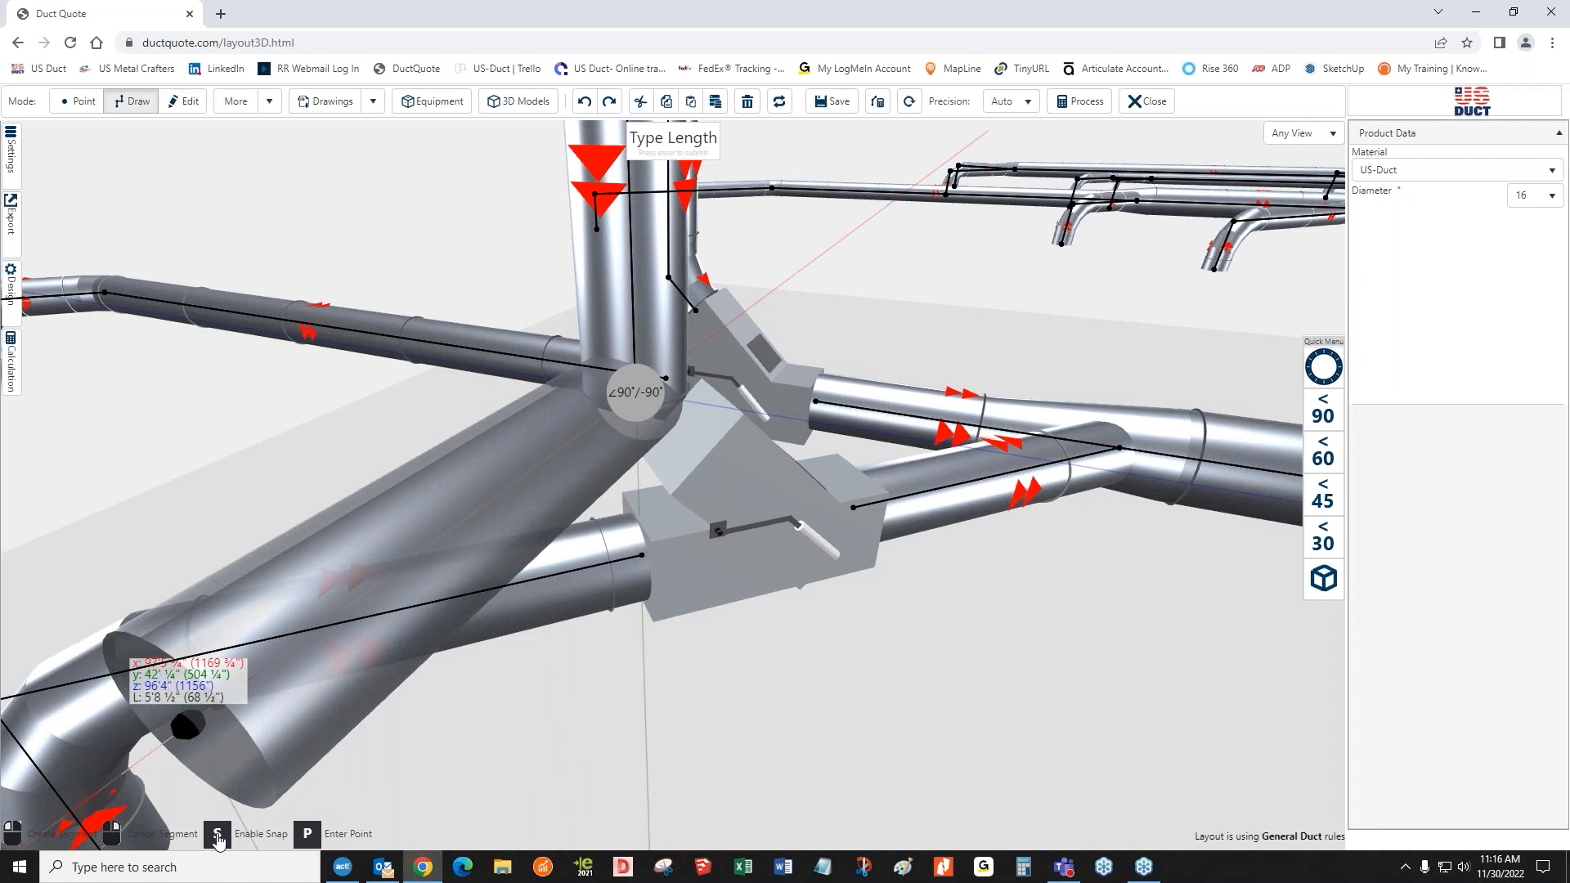
left_click(218, 838)
left_click(217, 838)
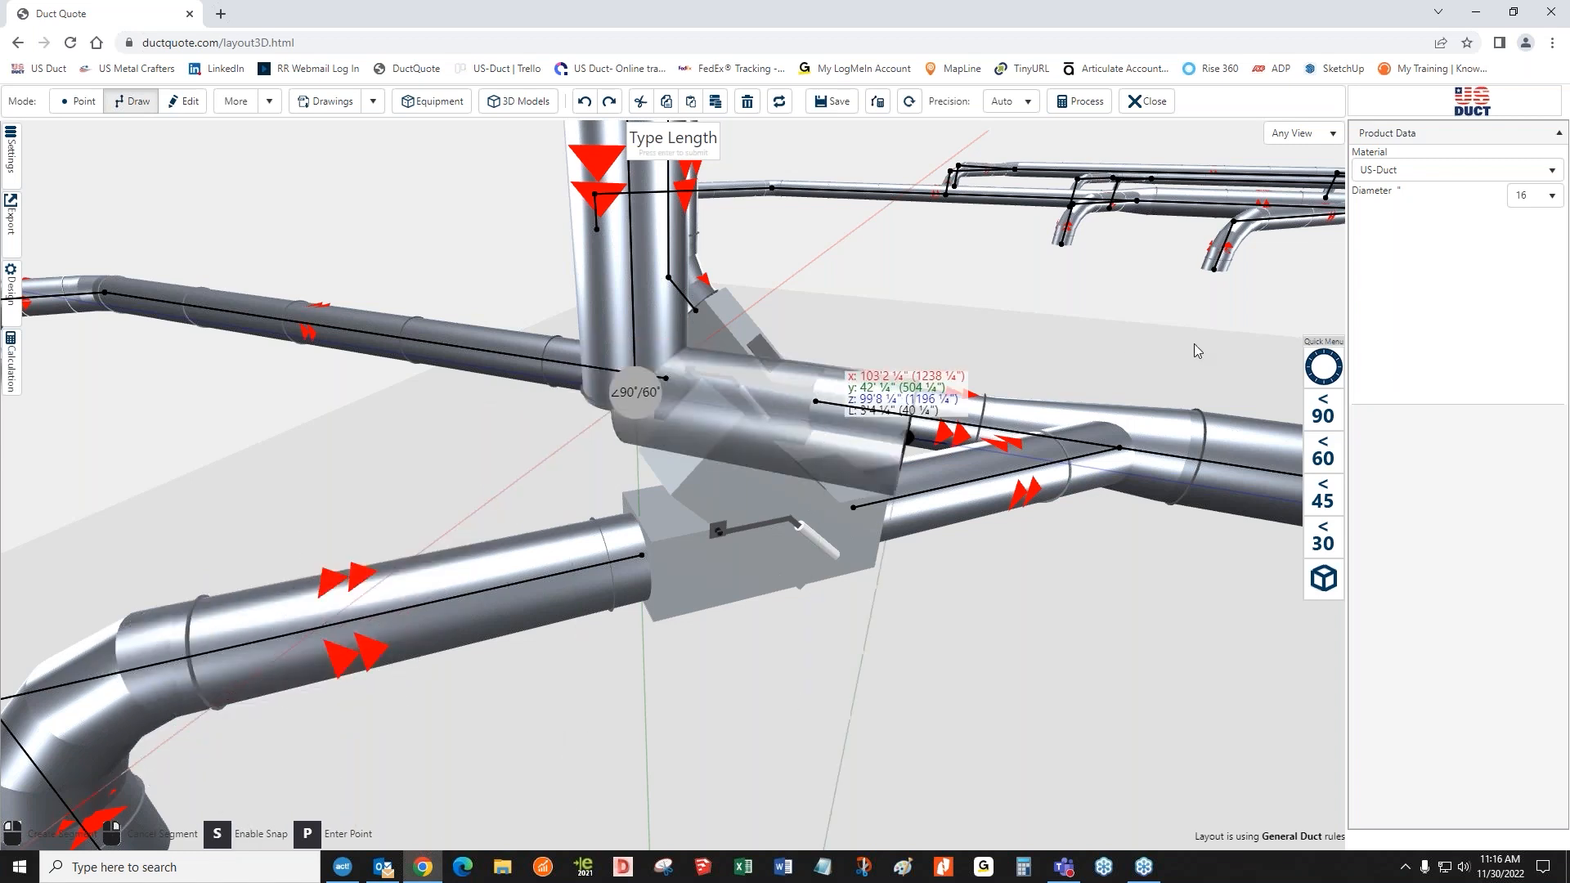
left_click(1321, 491)
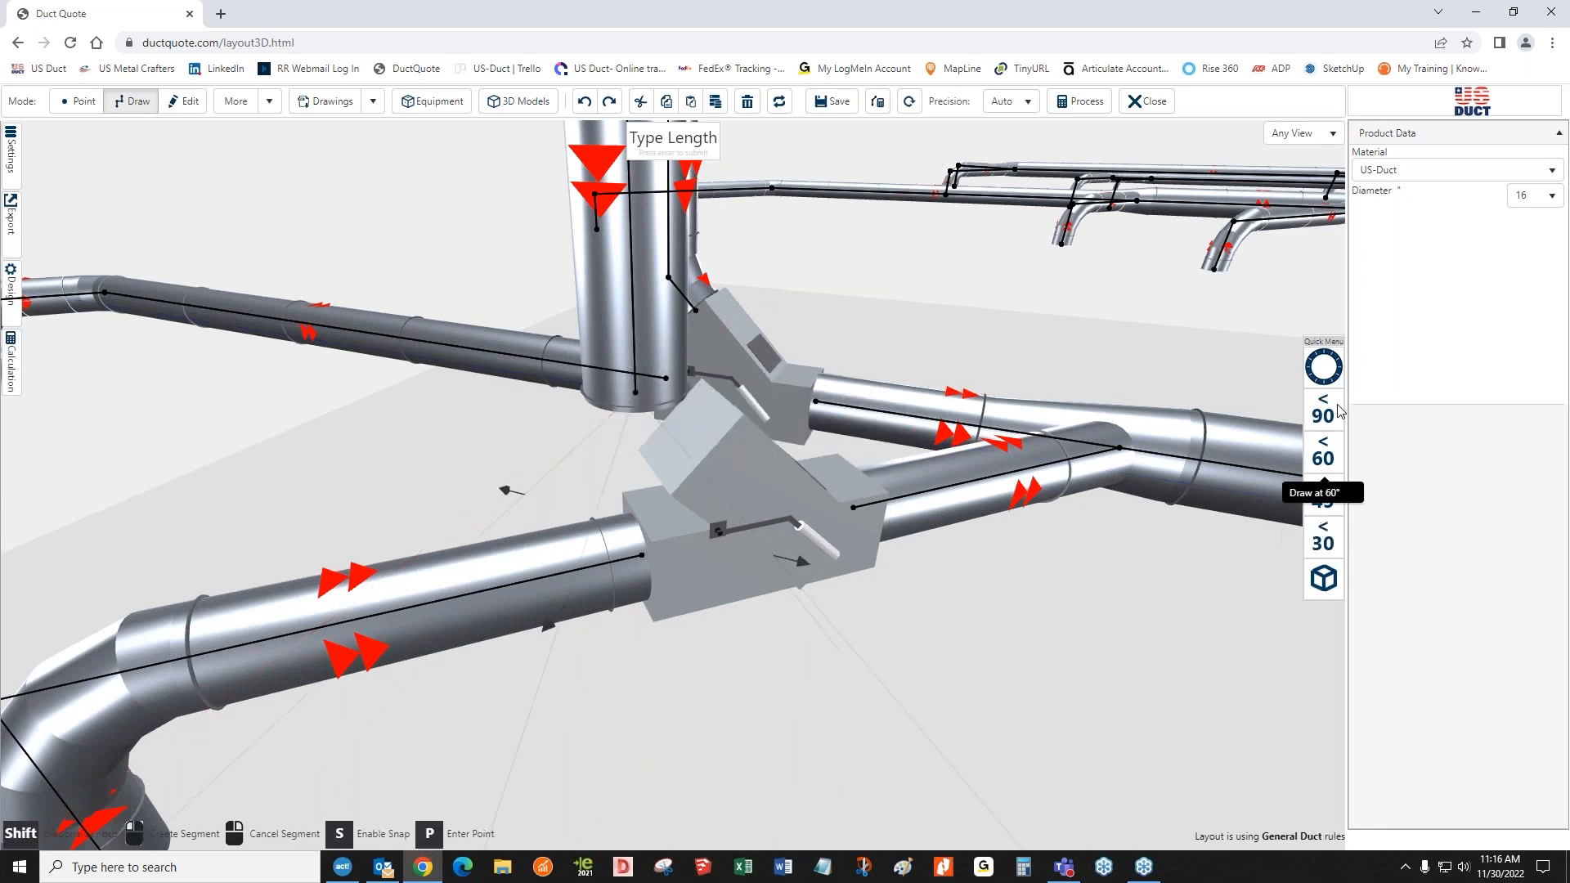
left_click(1324, 367)
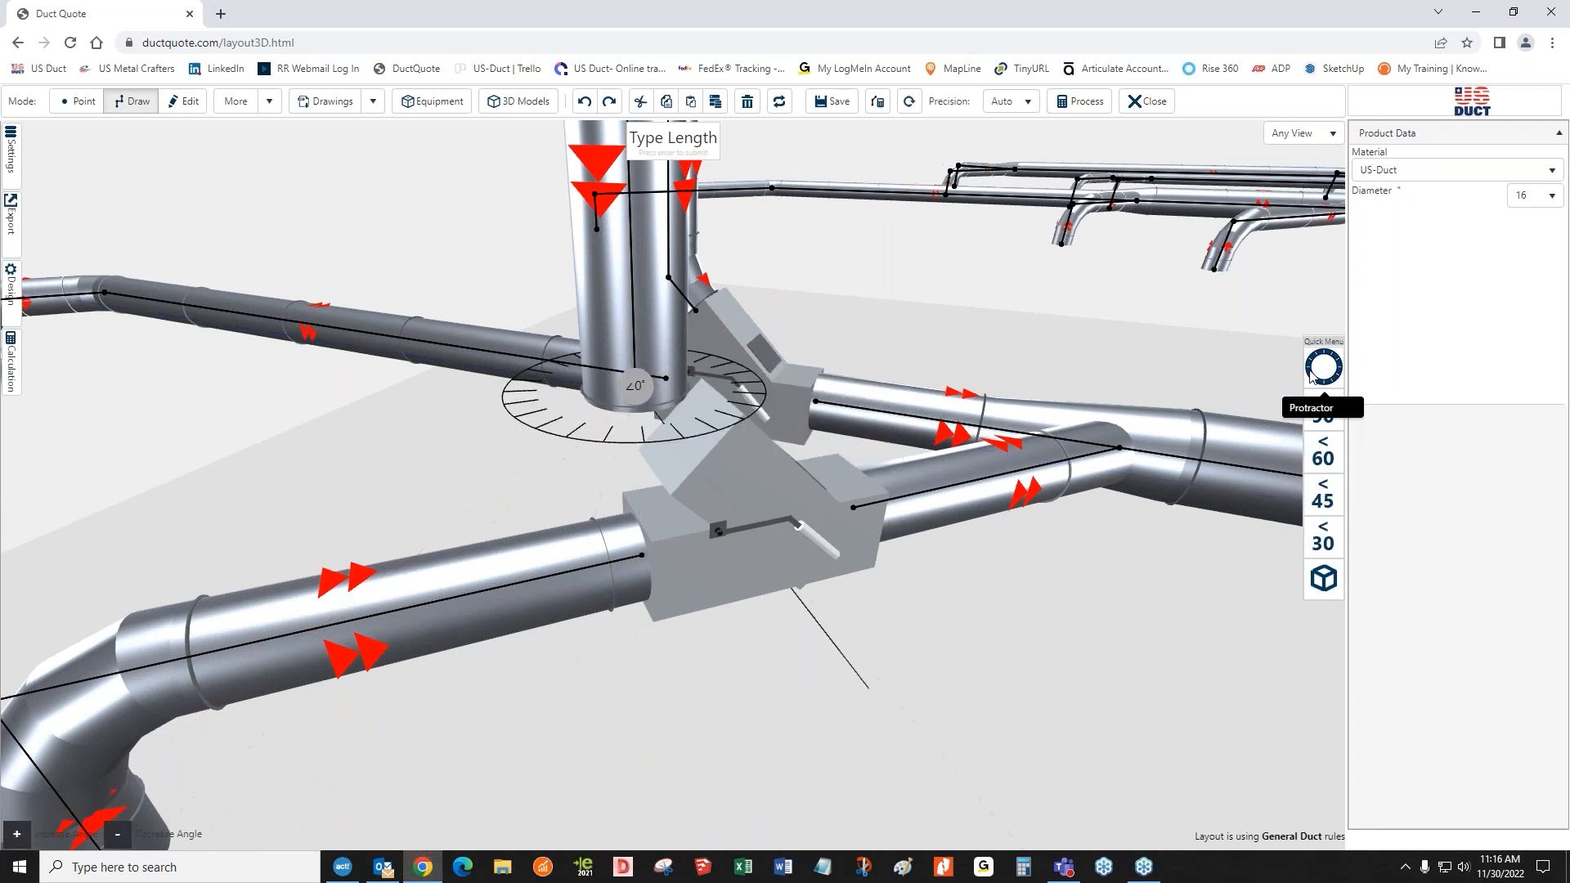
left_click(736, 377)
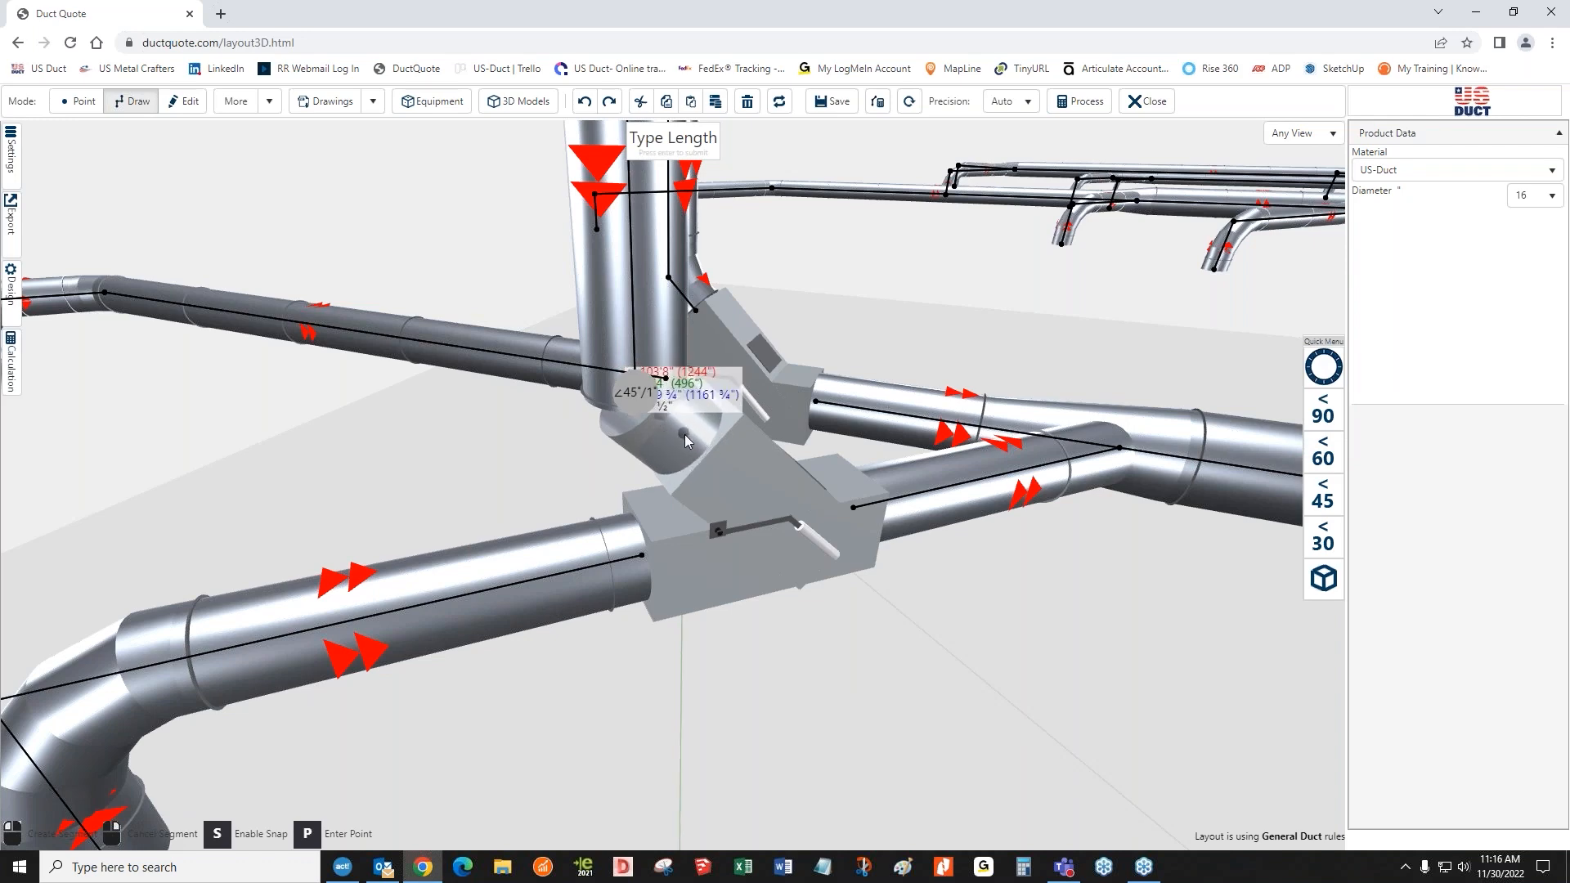
left_click(684, 434)
middle_click_drag(931, 696, 892, 693)
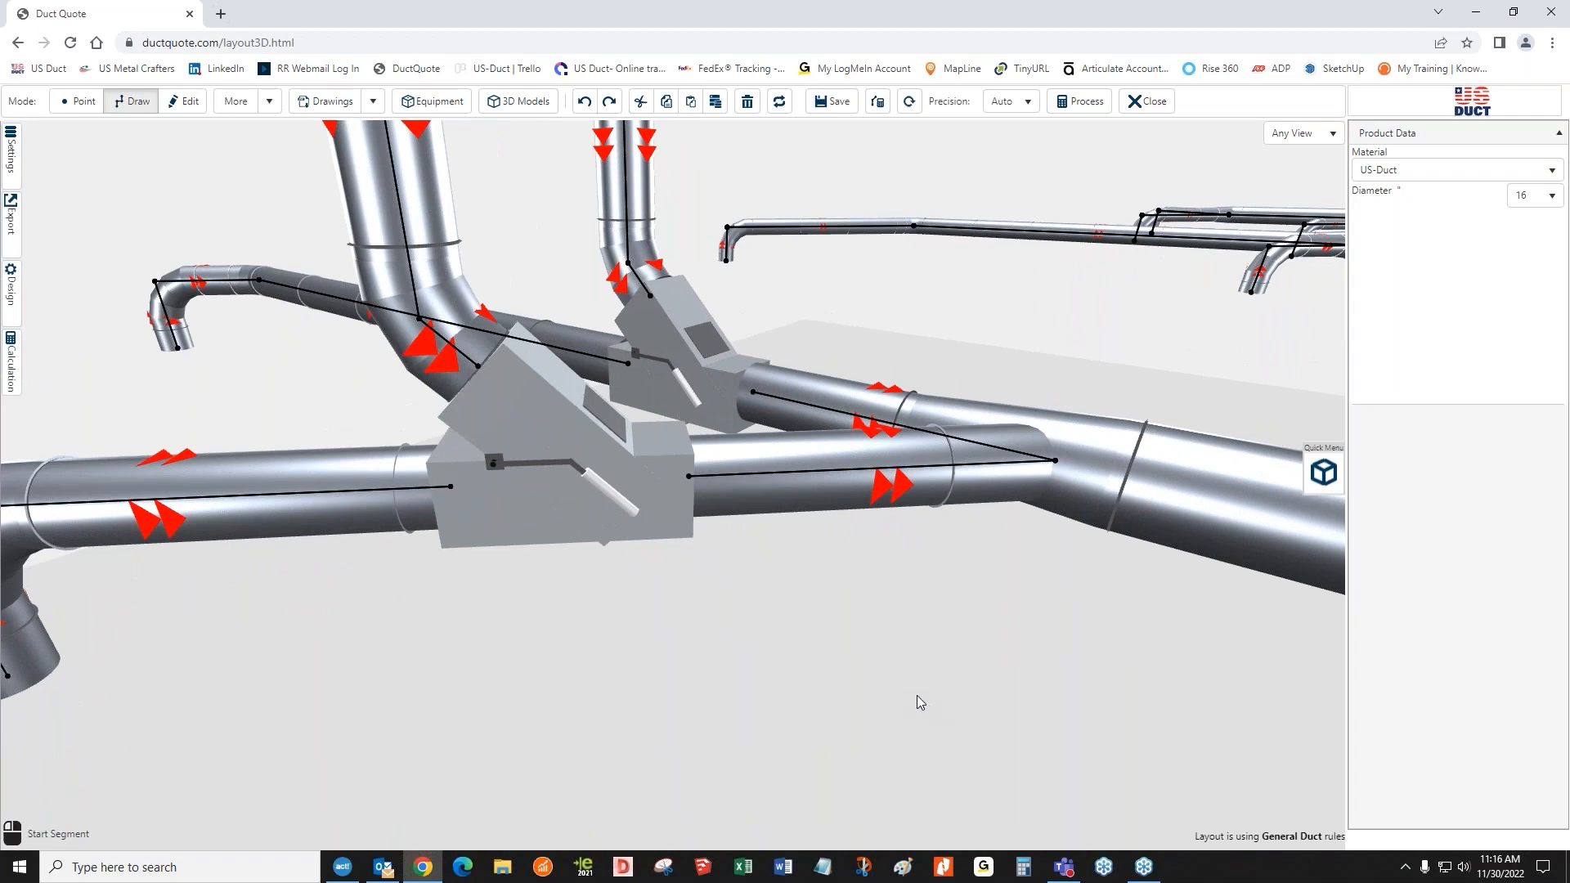
- Leave the Snap Lines layout without saving, and open the Basic Webinar layout from the project
scroll(915, 695, "down", 5)
middle_click_drag(880, 695, 785, 630)
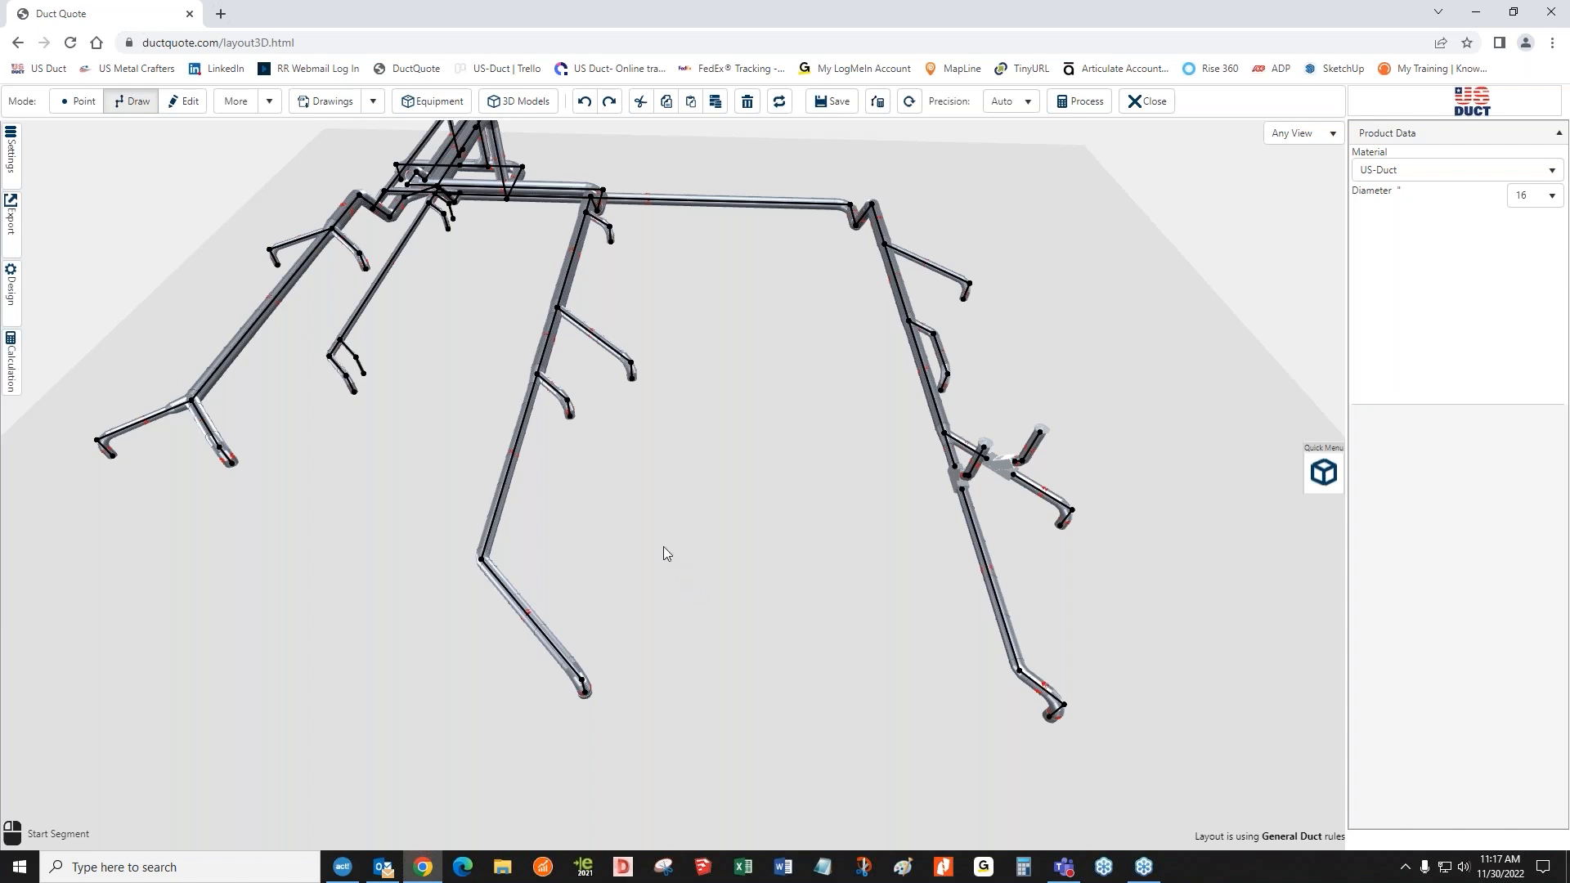
left_click(18, 43)
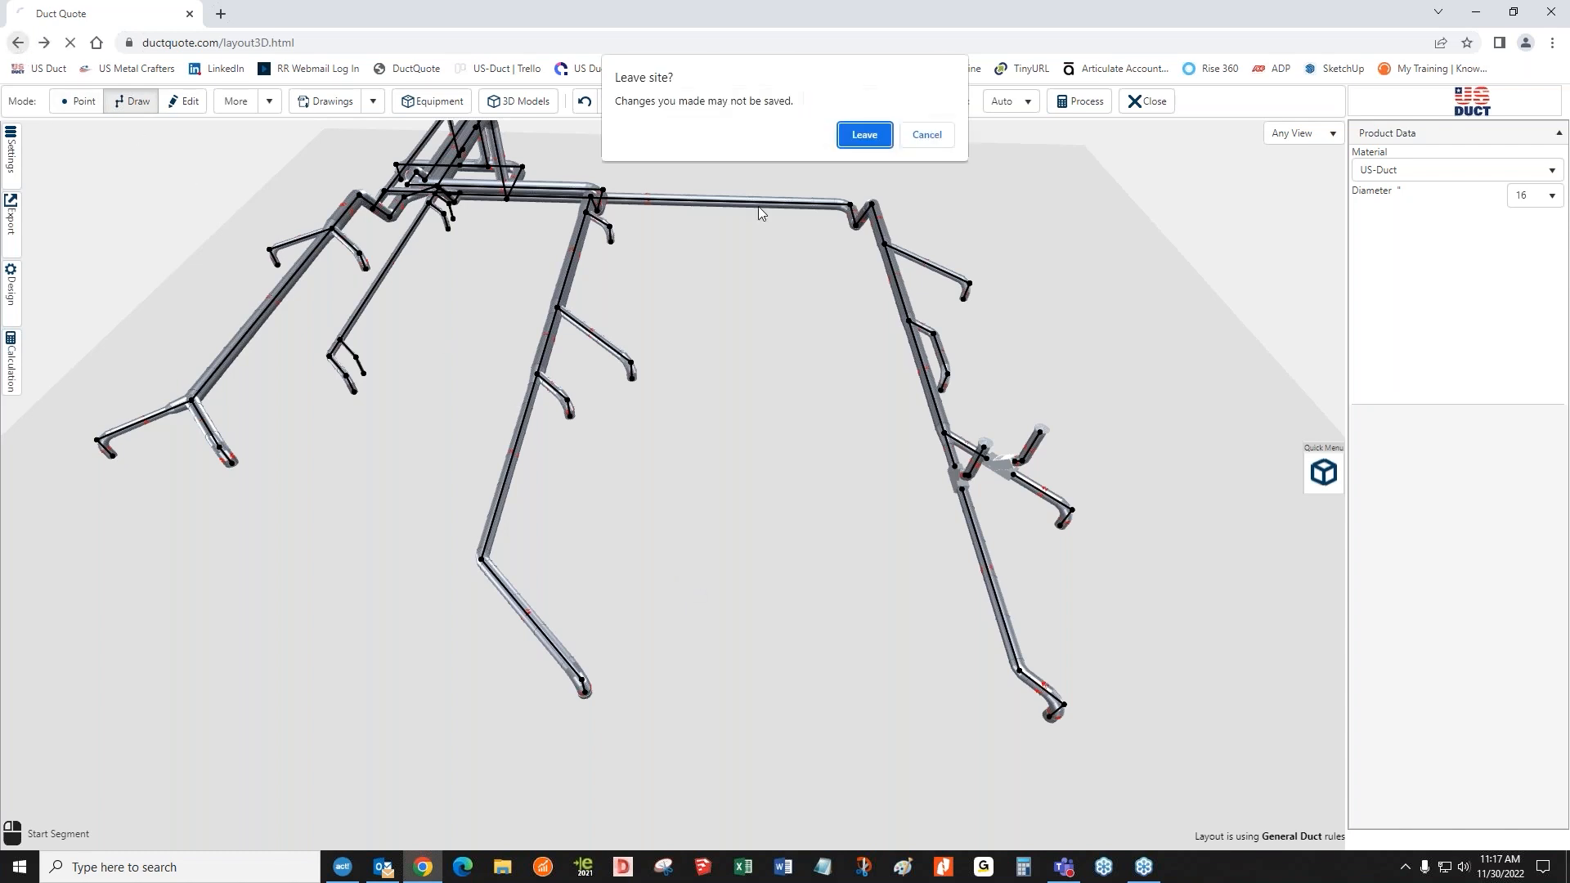
left_click(864, 135)
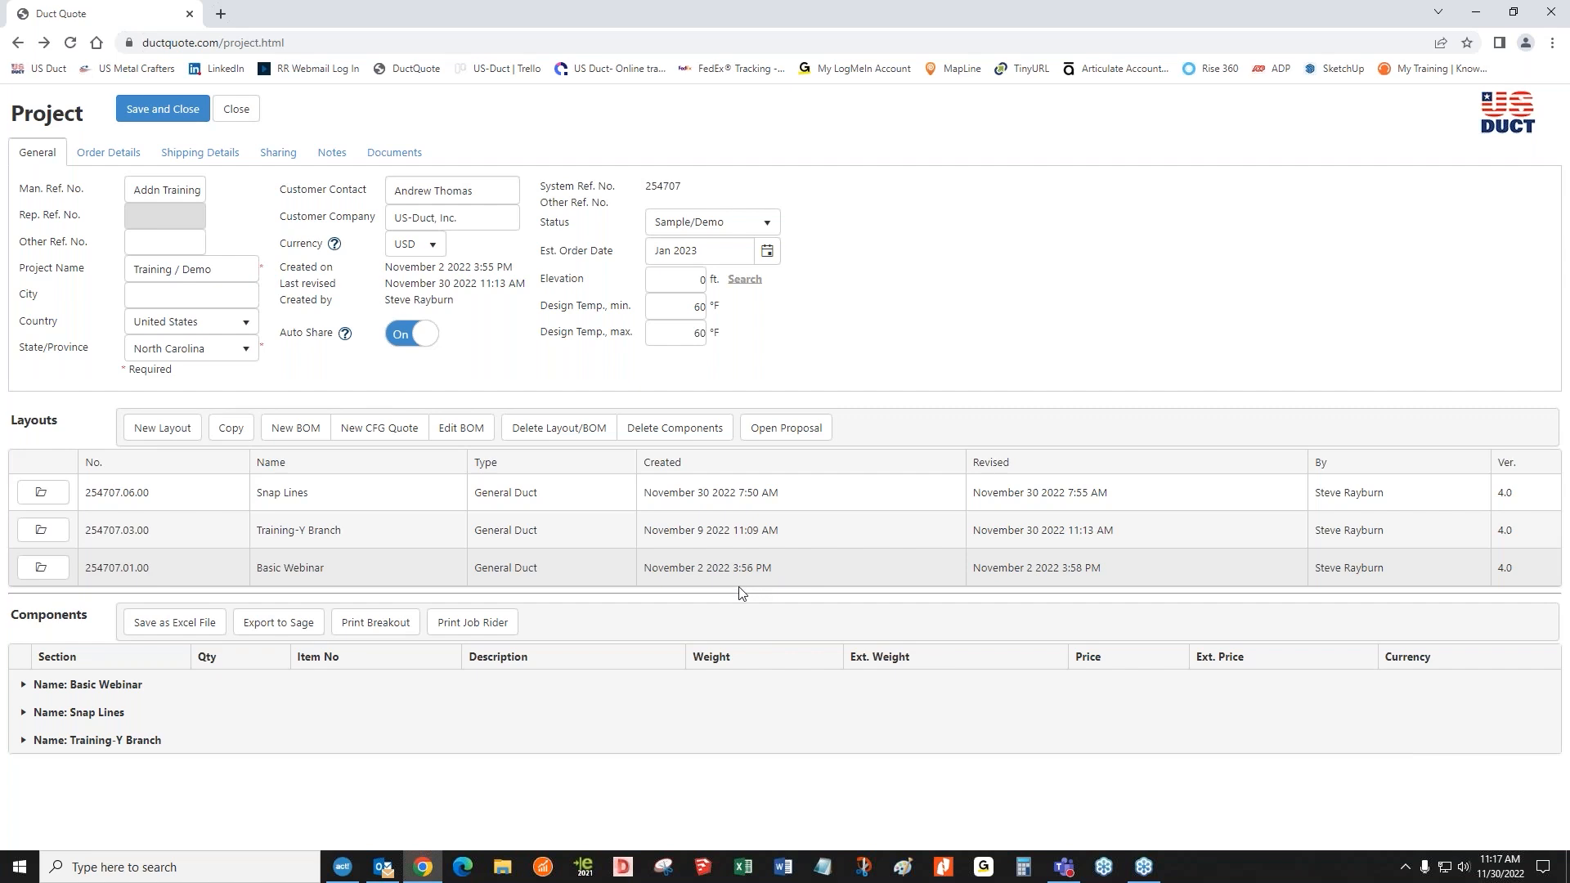
left_click(58, 572)
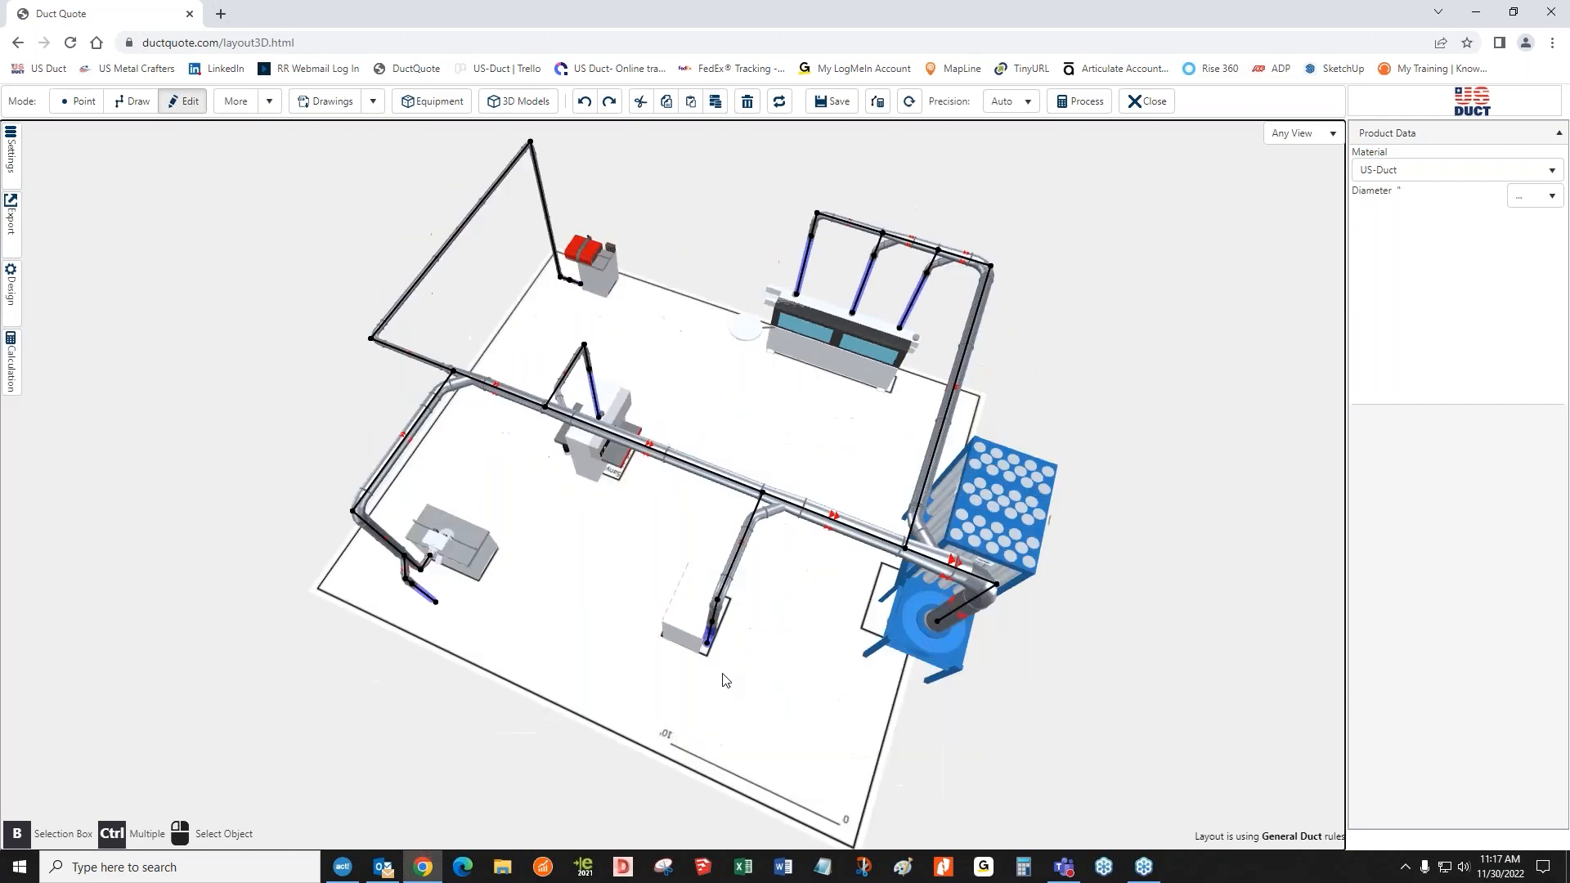
- Insert a GENERIC Machine on the open floor between the SCM Sanya WB Sander and the Cantek PCS18 Cut-off
left_click_drag(724, 679, 1107, 456)
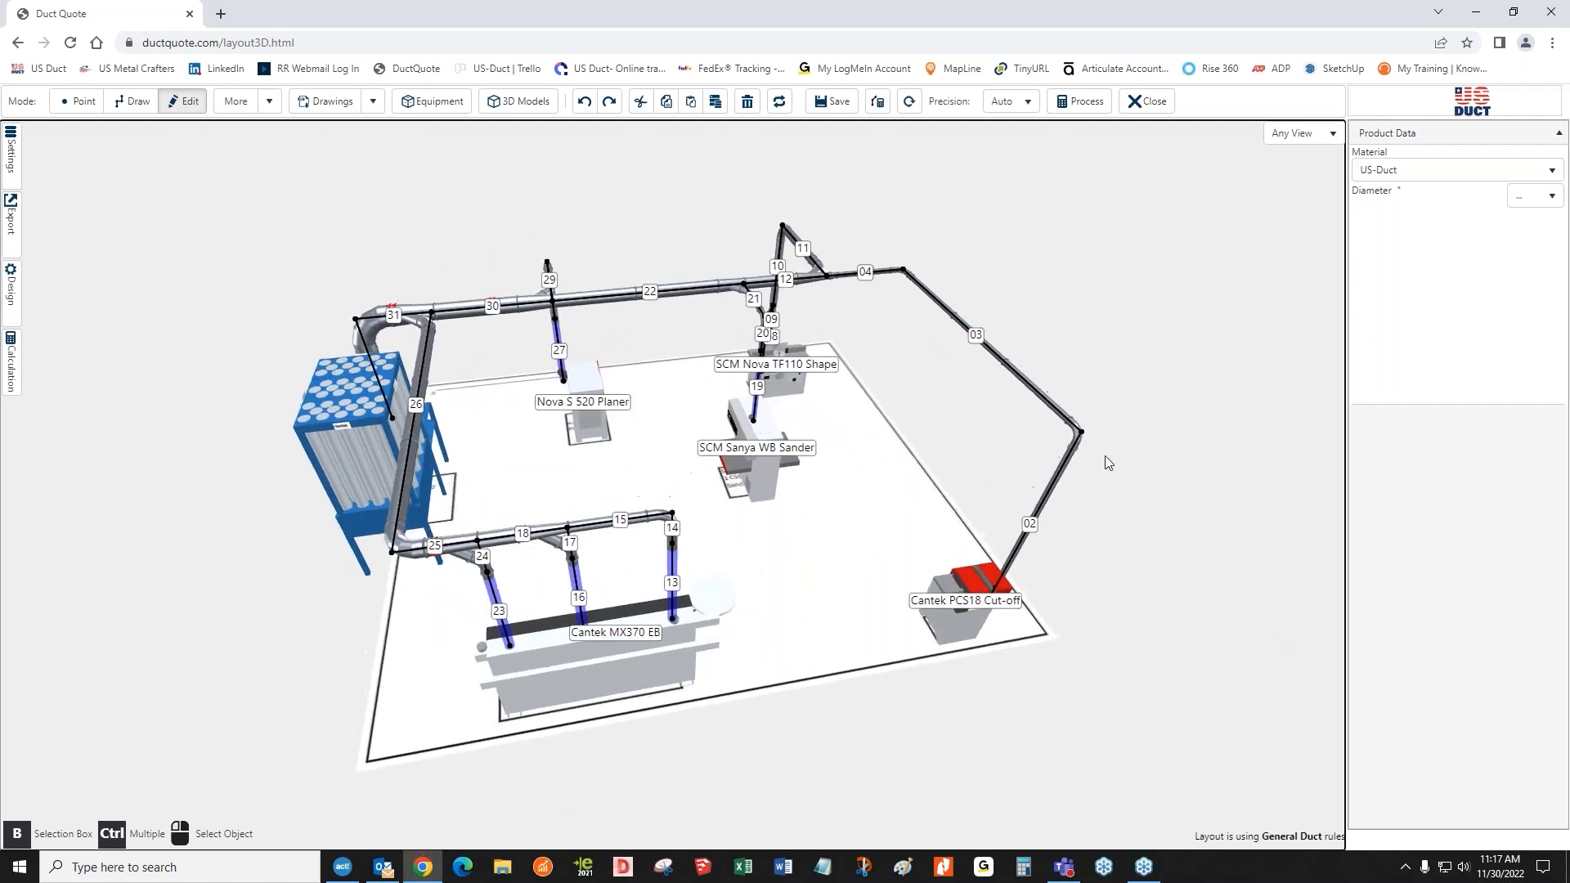
left_click(439, 102)
left_click(687, 417)
left_click(657, 460)
left_click(720, 455)
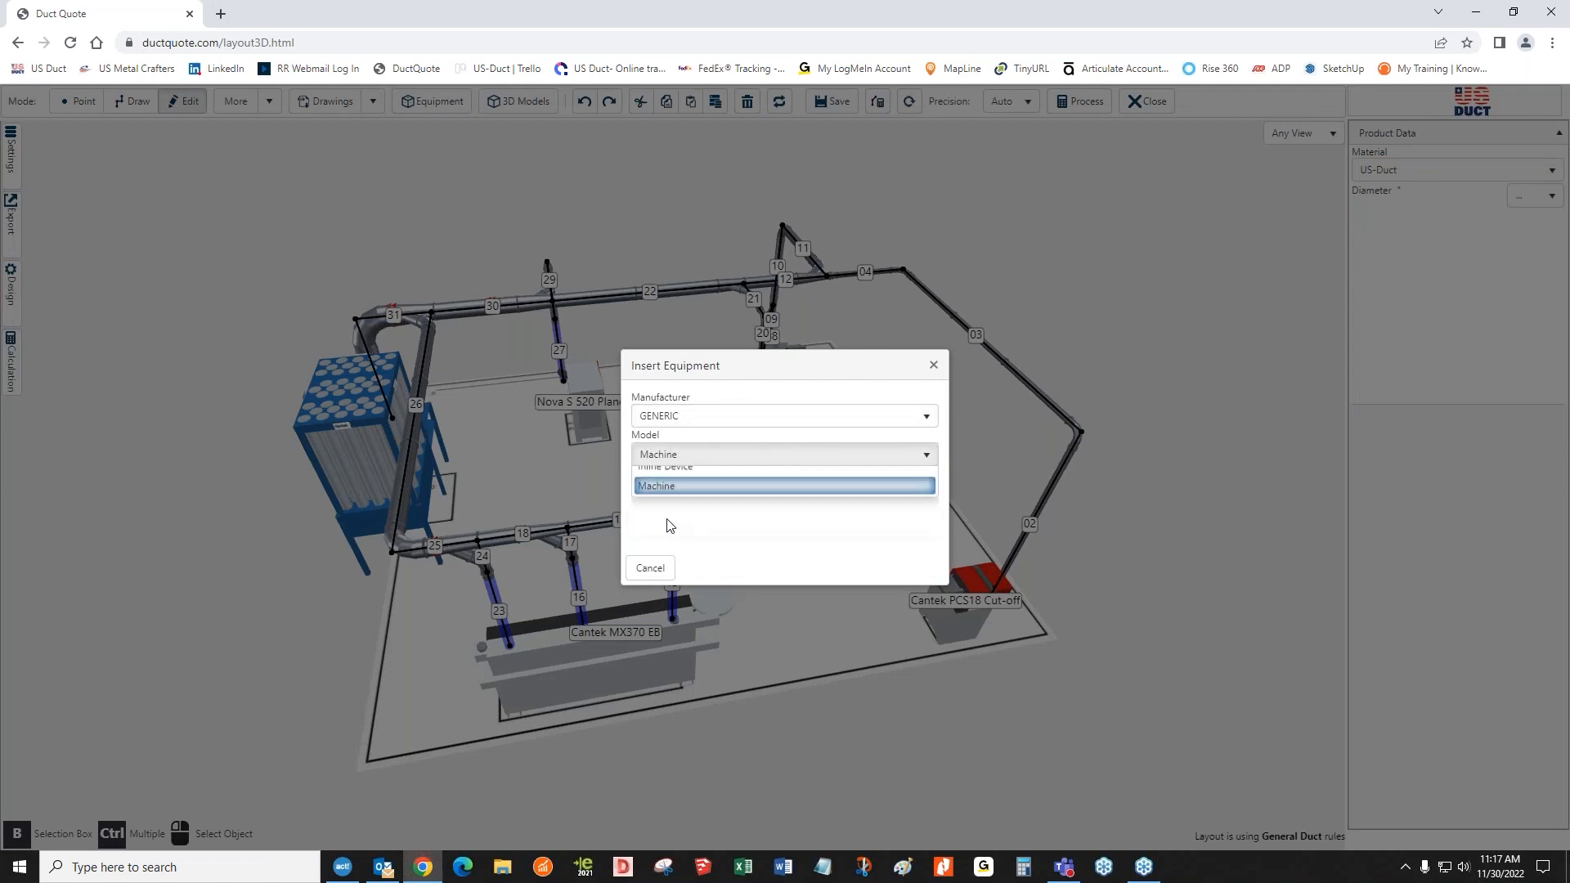
left_click(659, 517)
left_click(903, 552)
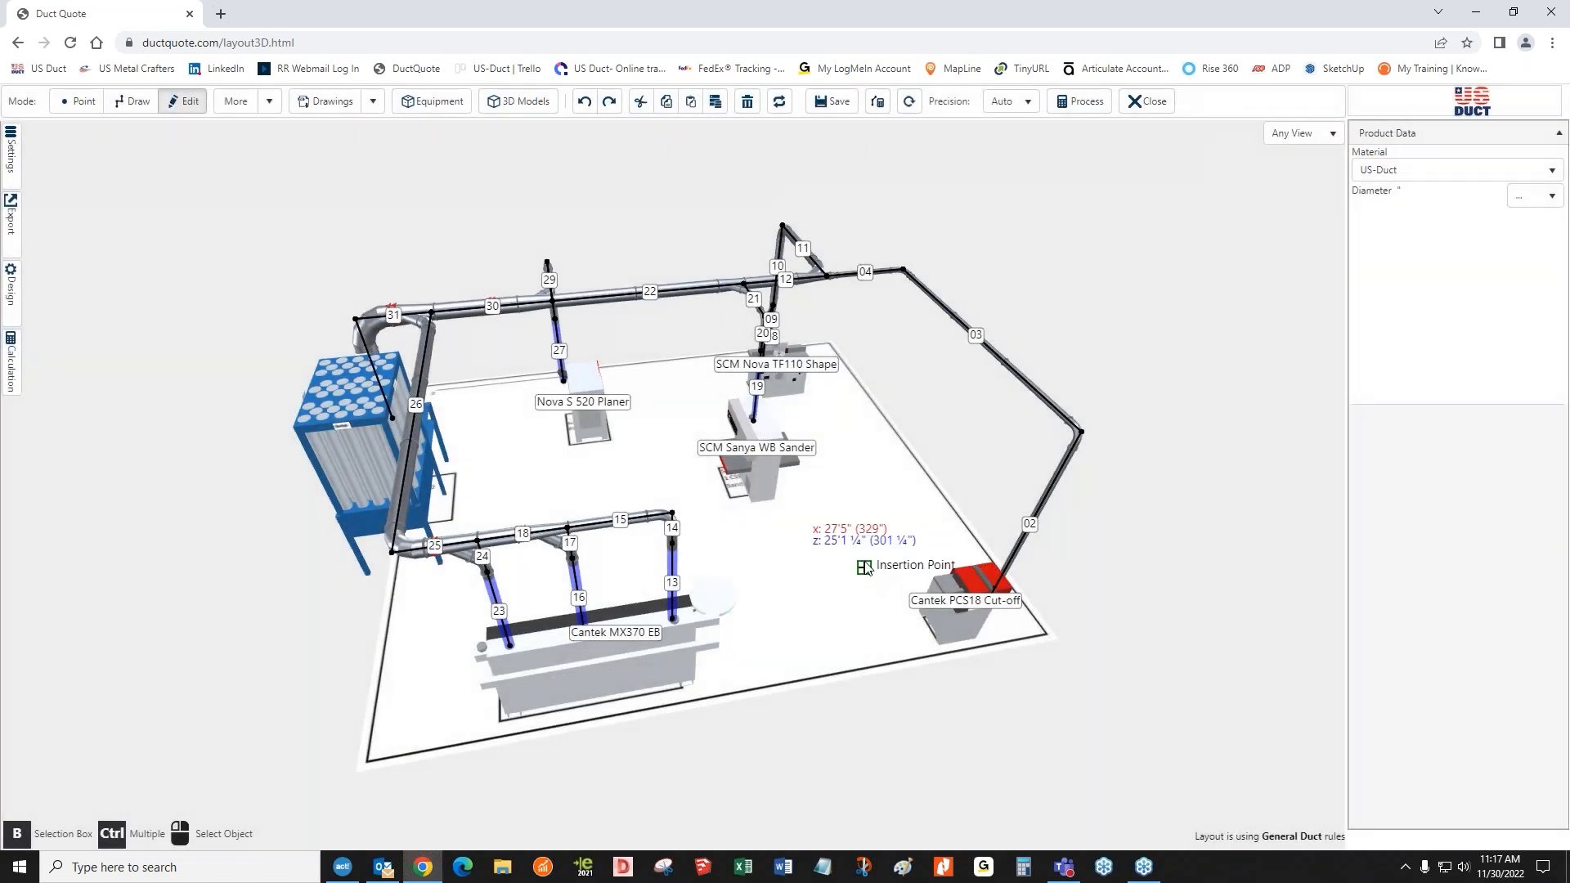
left_click(909, 512)
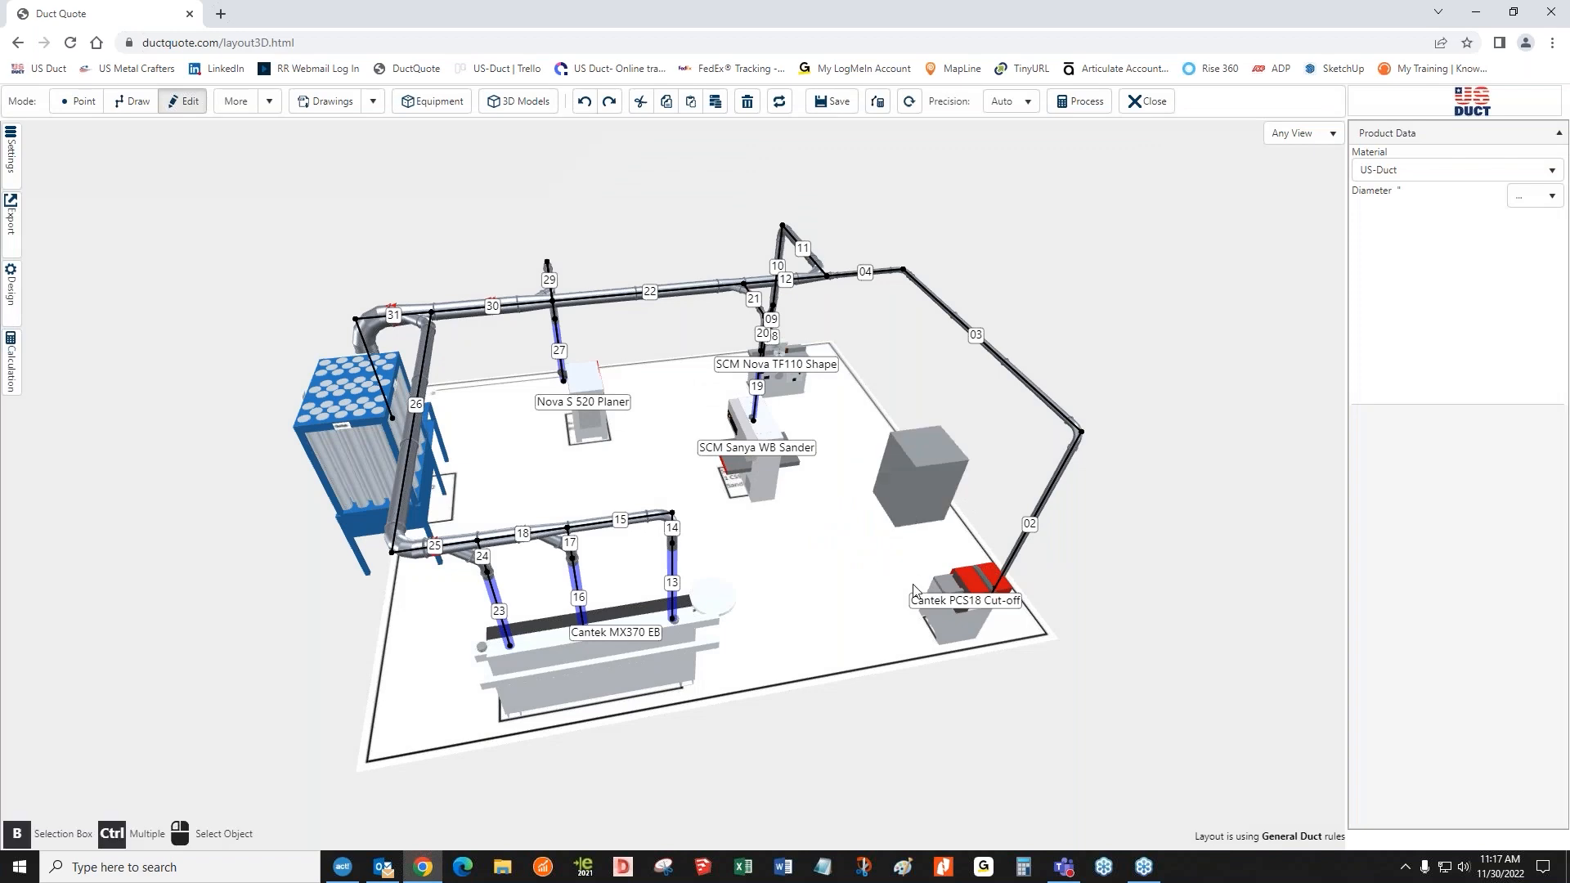
left_click_drag(865, 592, 655, 577)
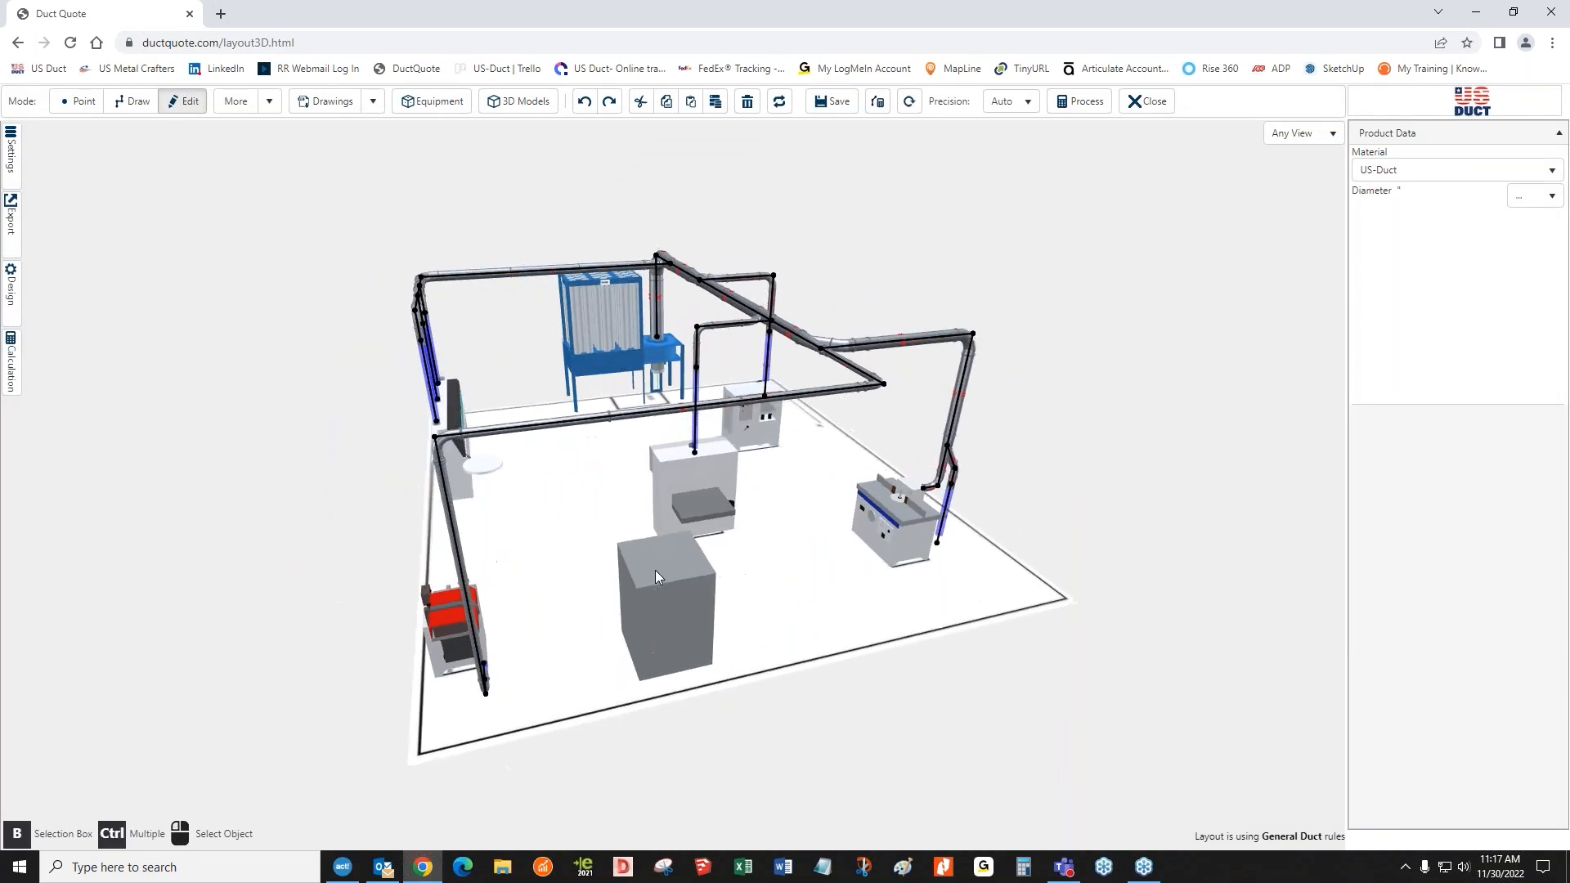
scroll(809, 570, "up", 5)
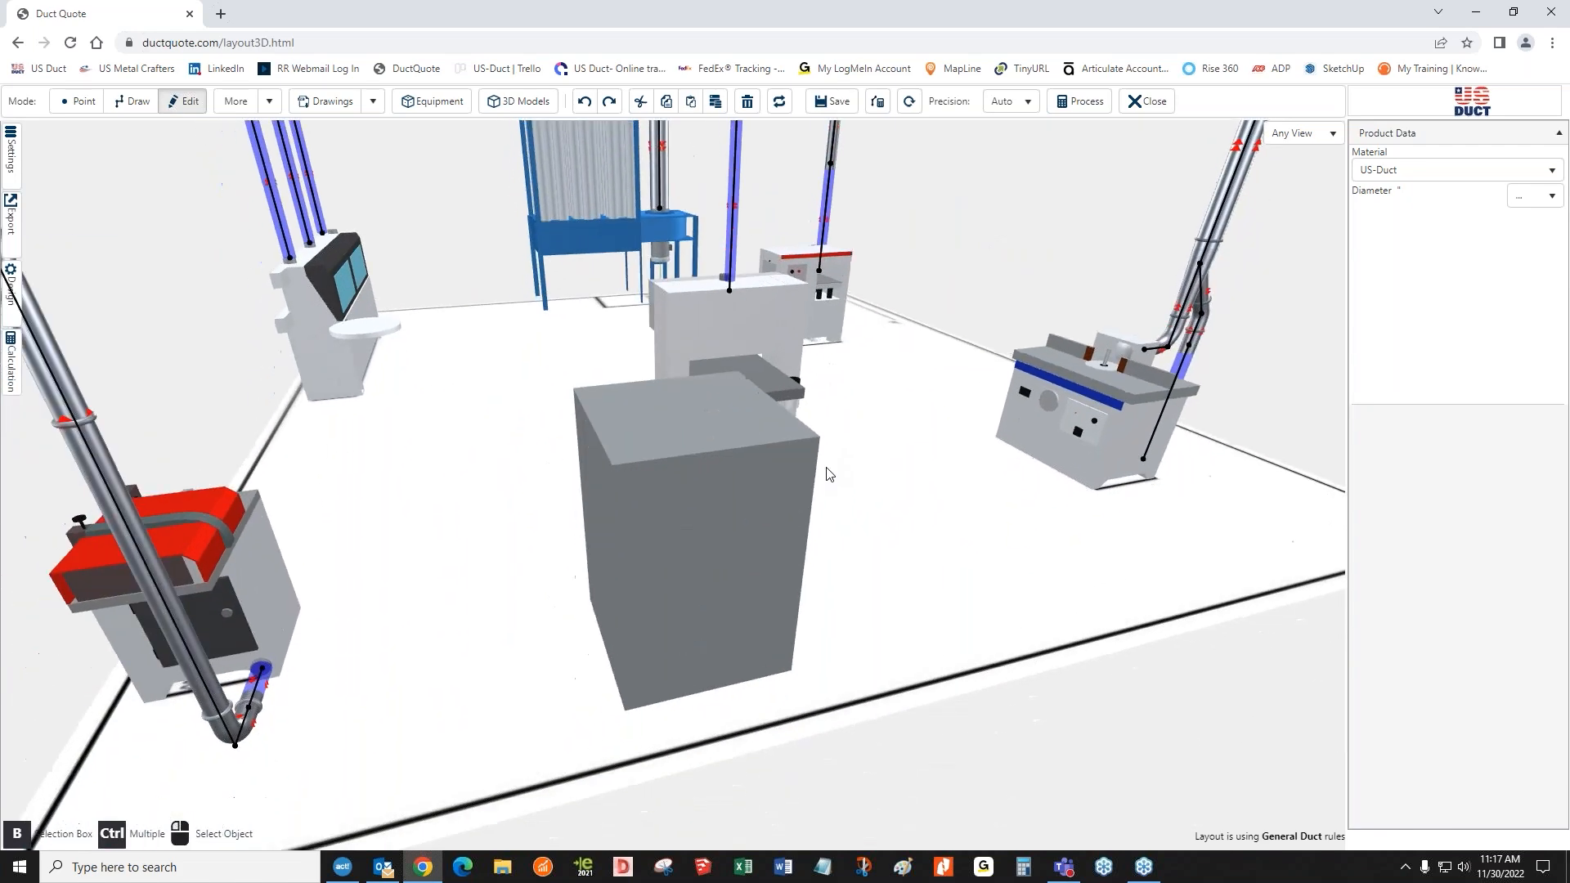
- Add a round 4-inch duct connection with 4500 FPM exit velocity and calculated volume to the generic machine's front face, 6 inches above the floor
left_click(711, 598)
left_click(1456, 444)
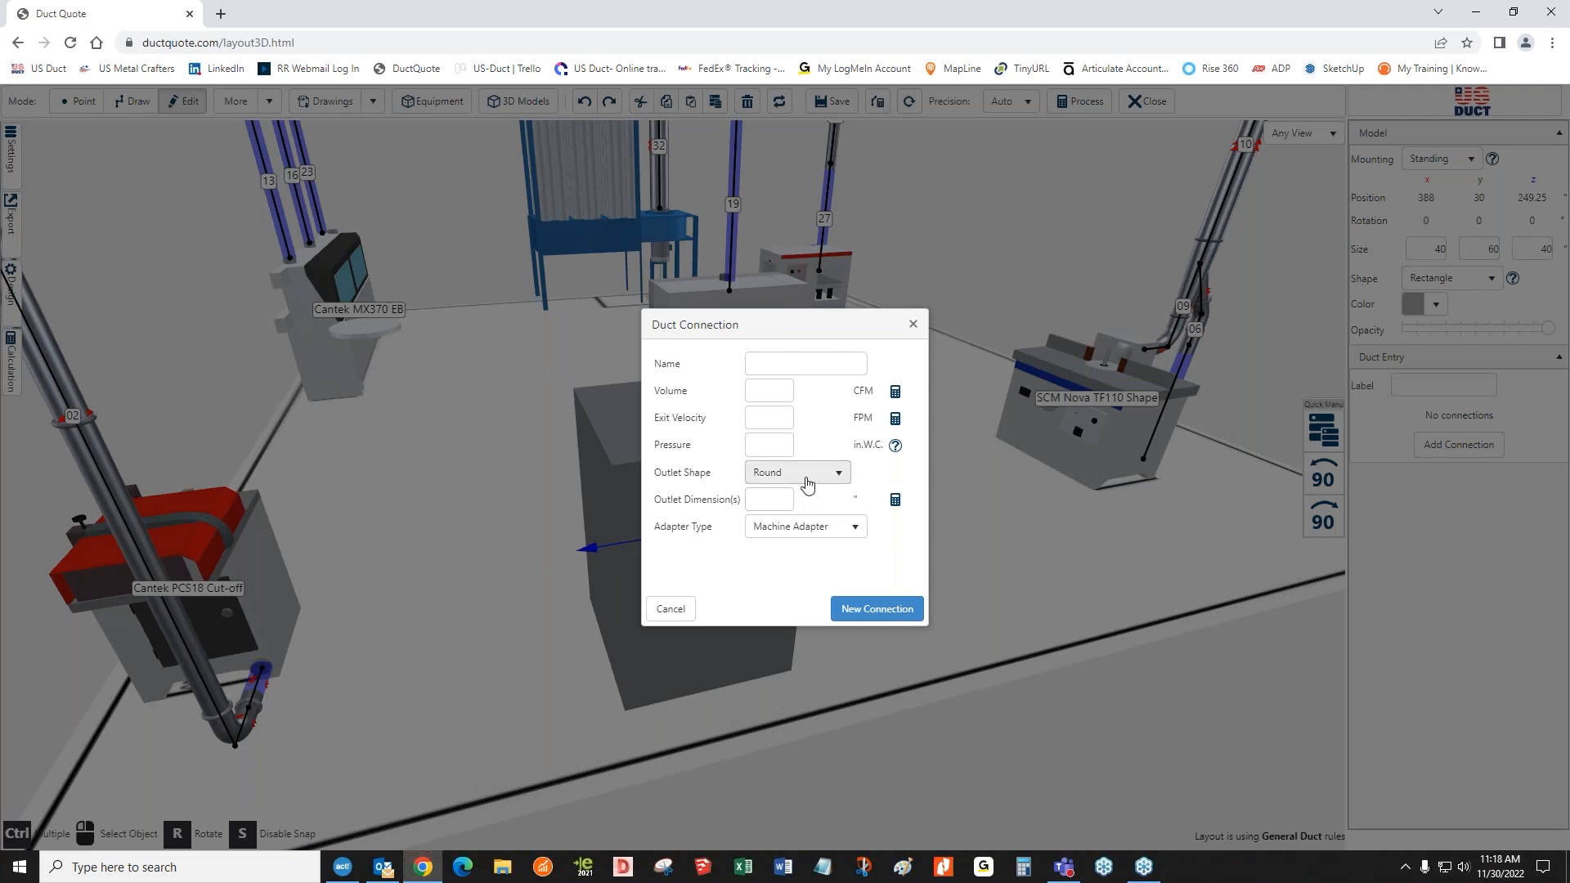
left_click(807, 484)
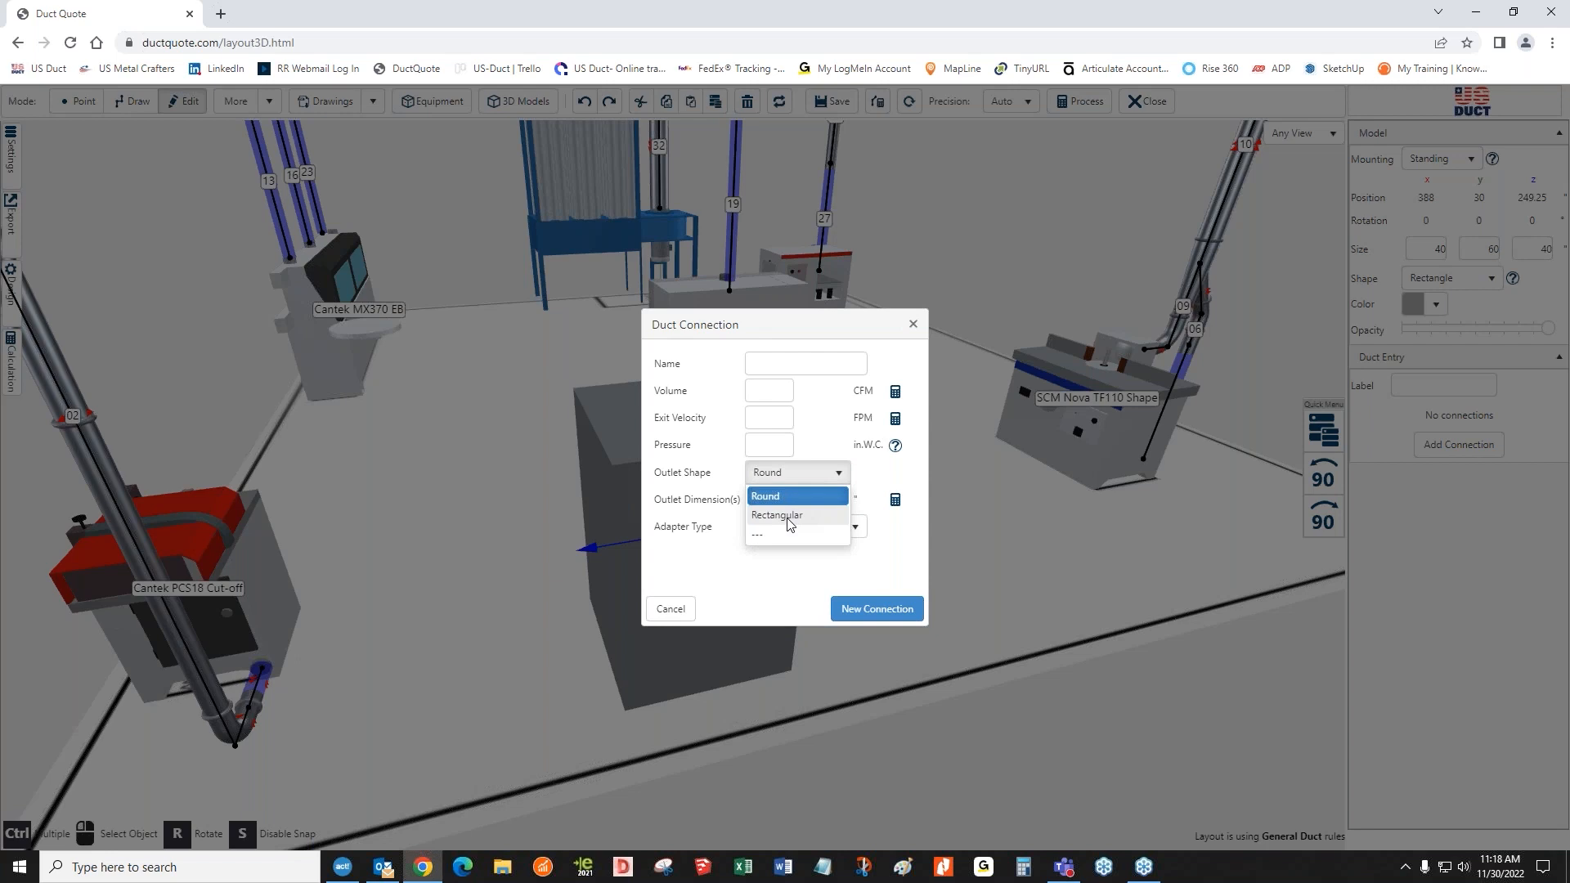
left_click(794, 481)
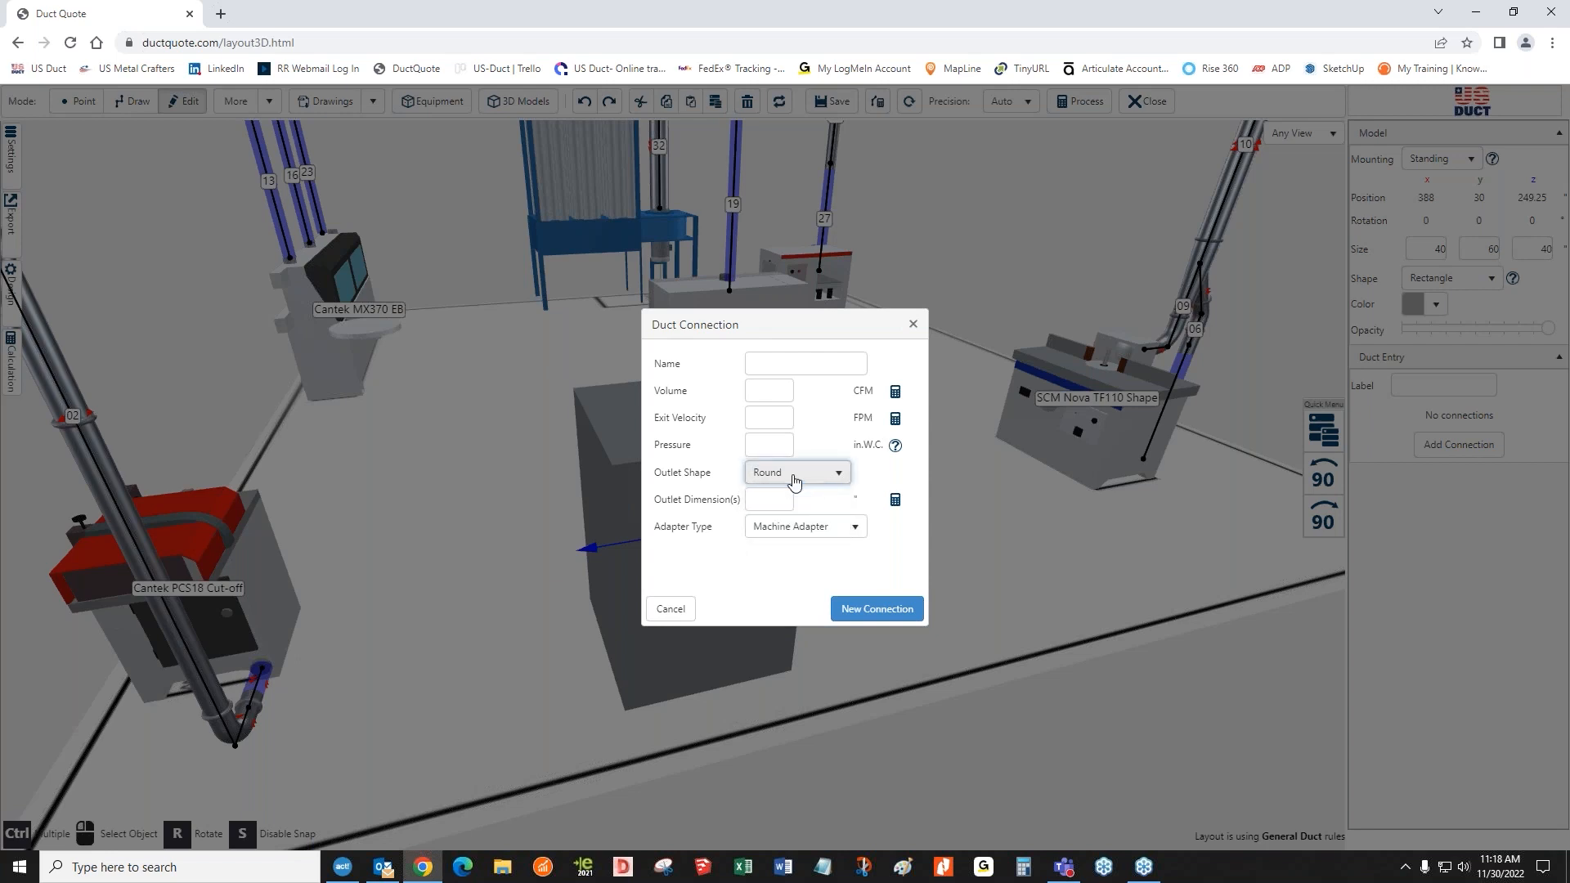
left_click(851, 530)
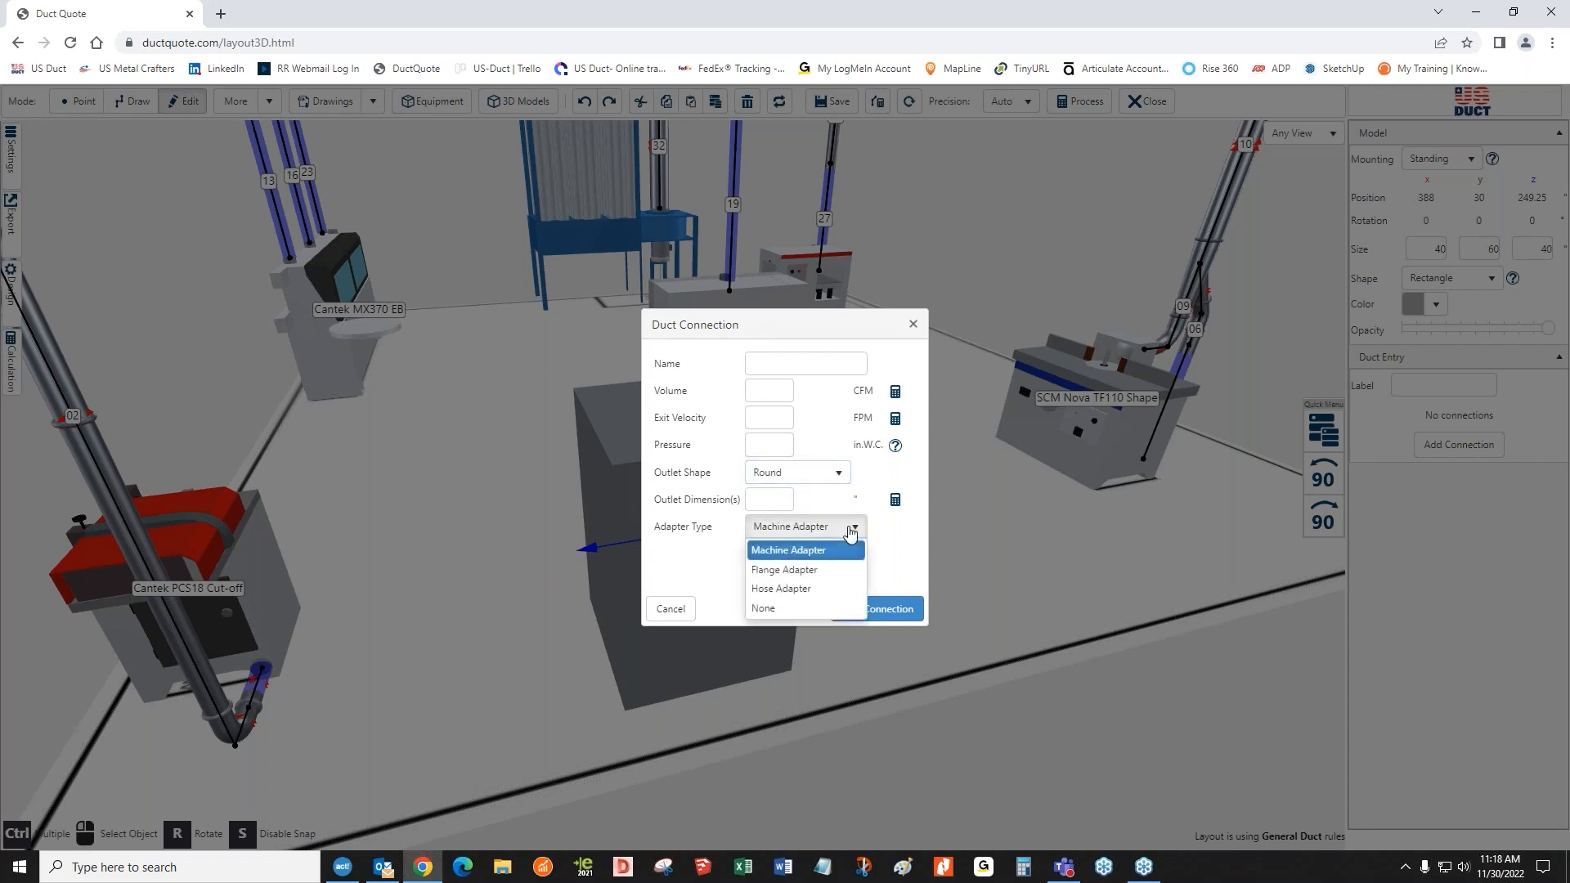
left_click(850, 529)
left_click(768, 500)
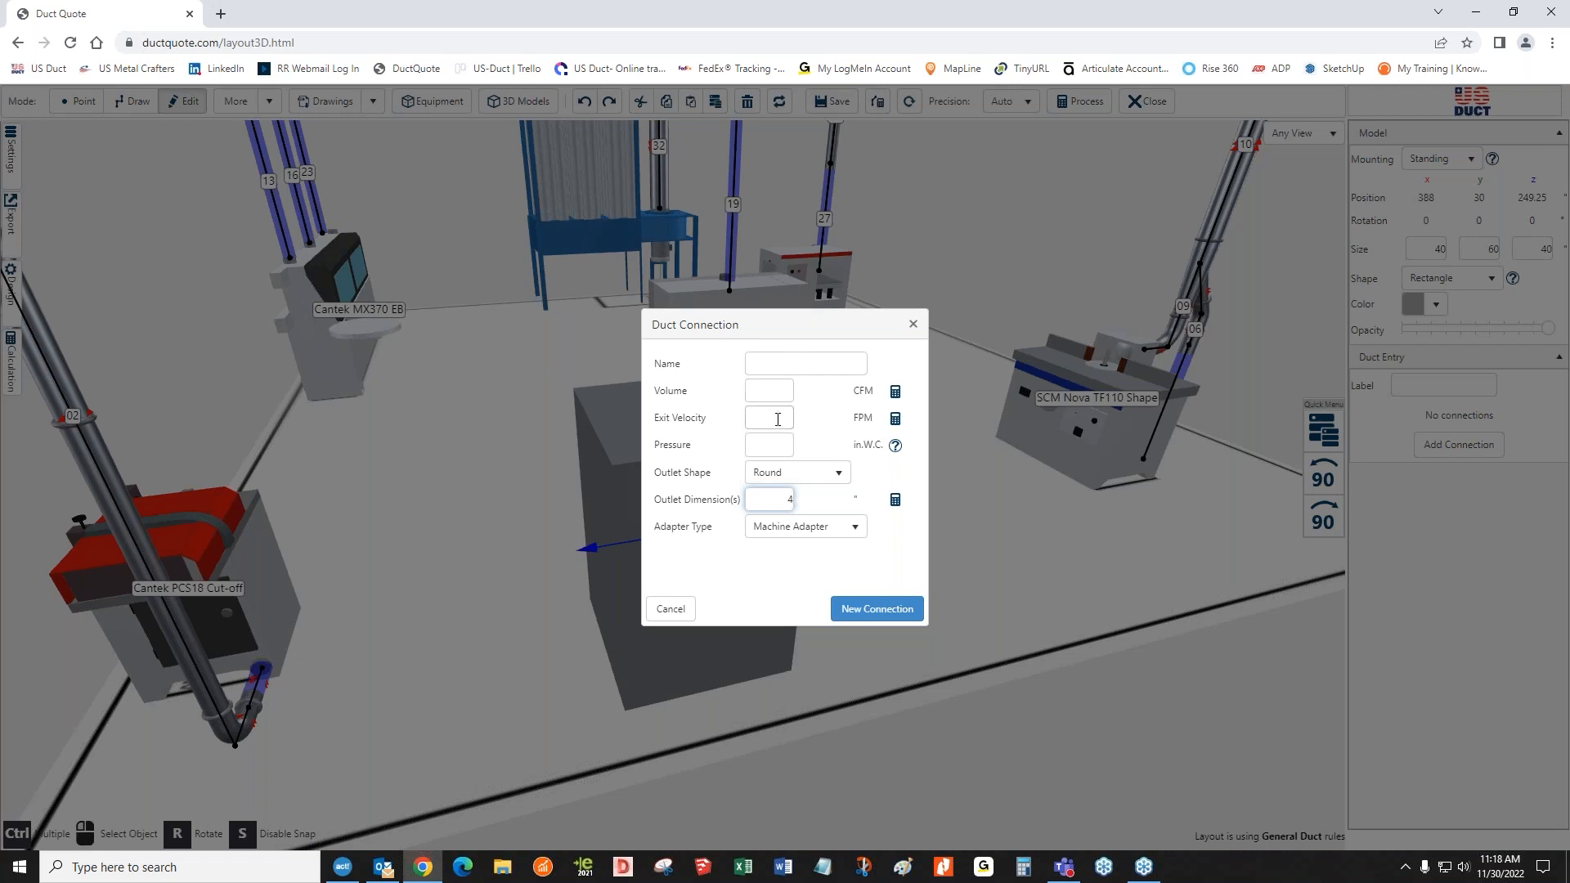
left_click(778, 419)
type("4500")
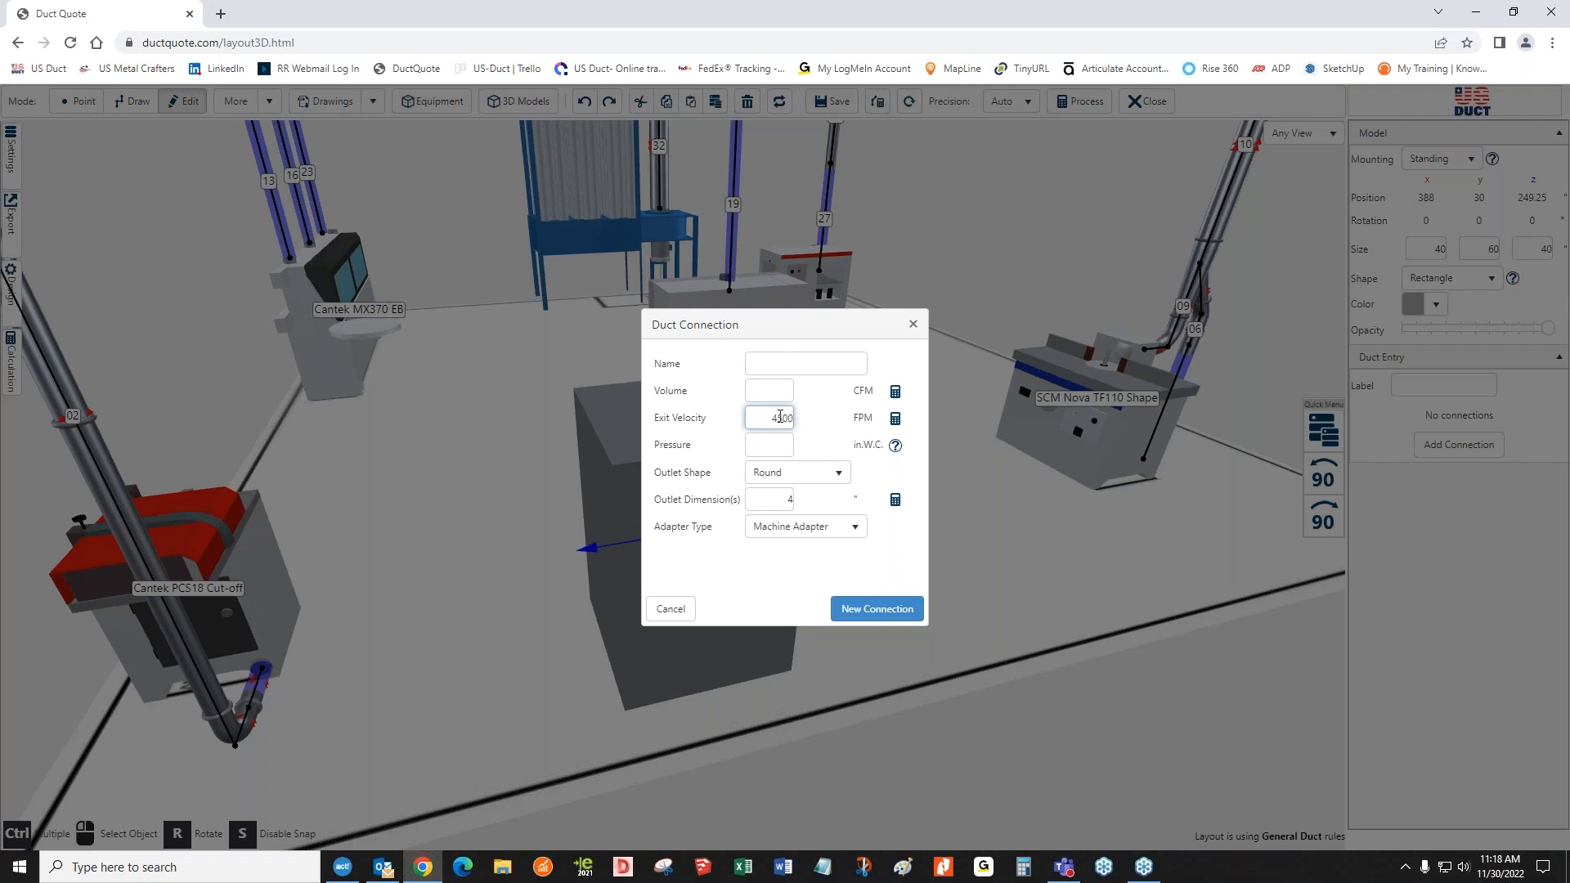
left_click(896, 394)
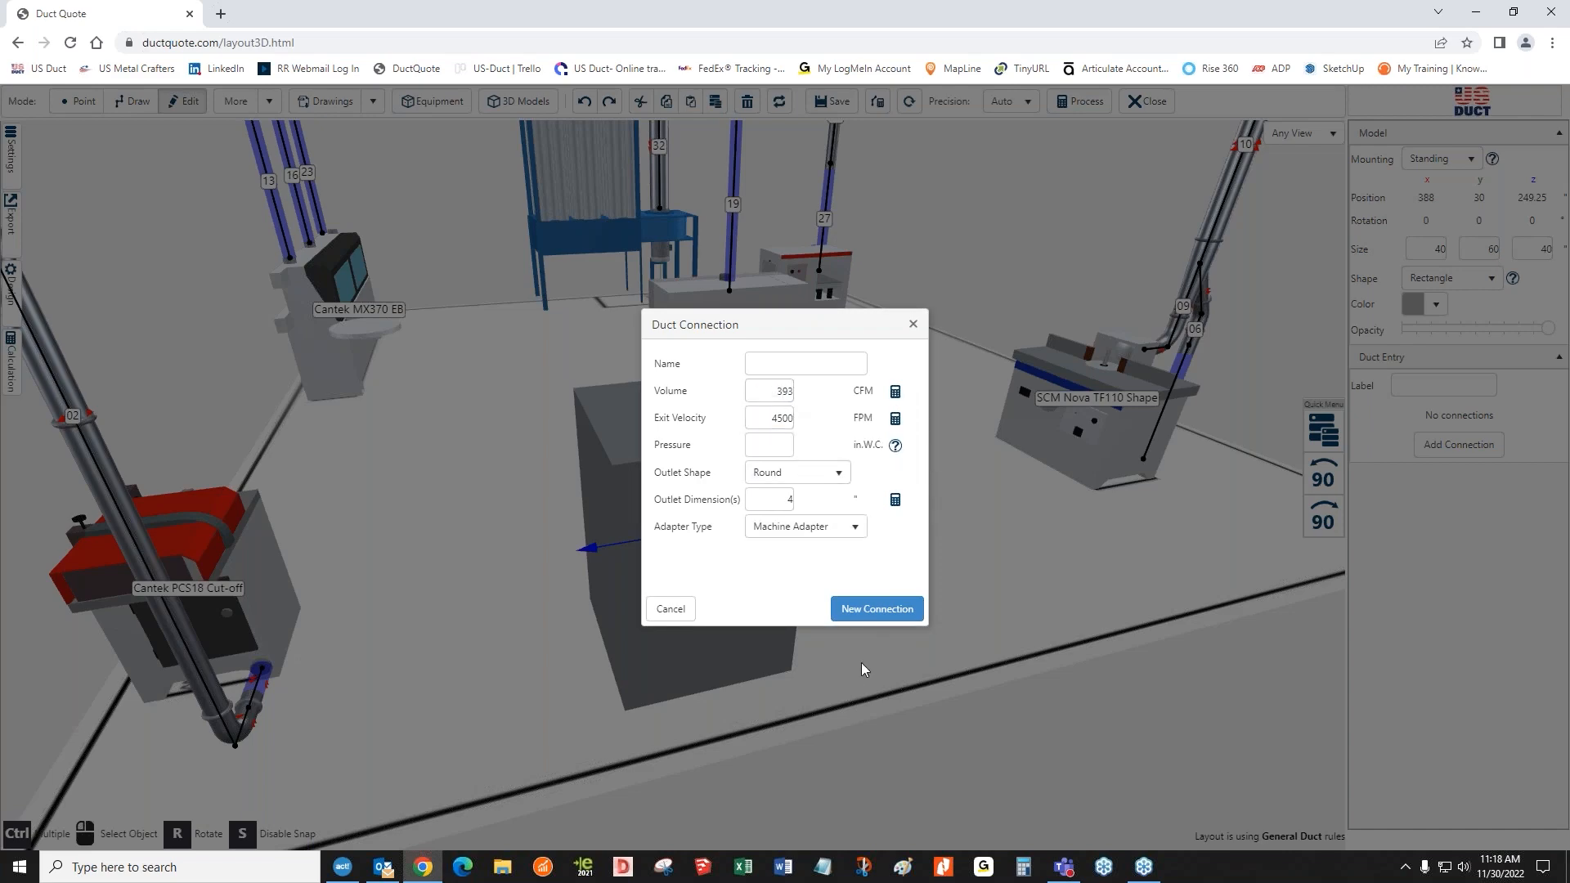
left_click(876, 608)
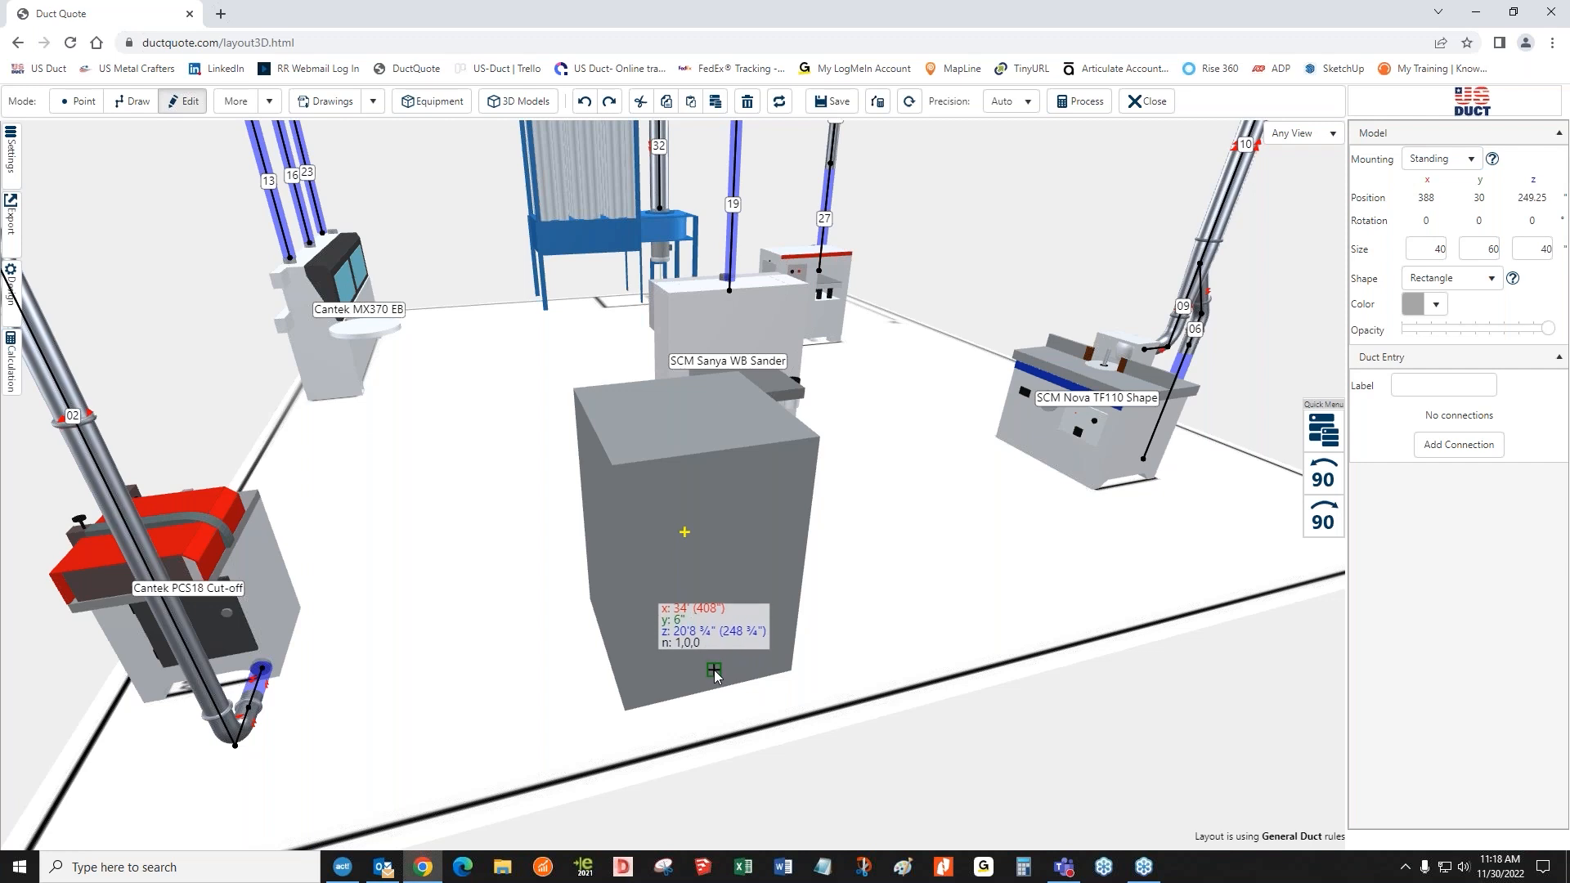
left_click(714, 671)
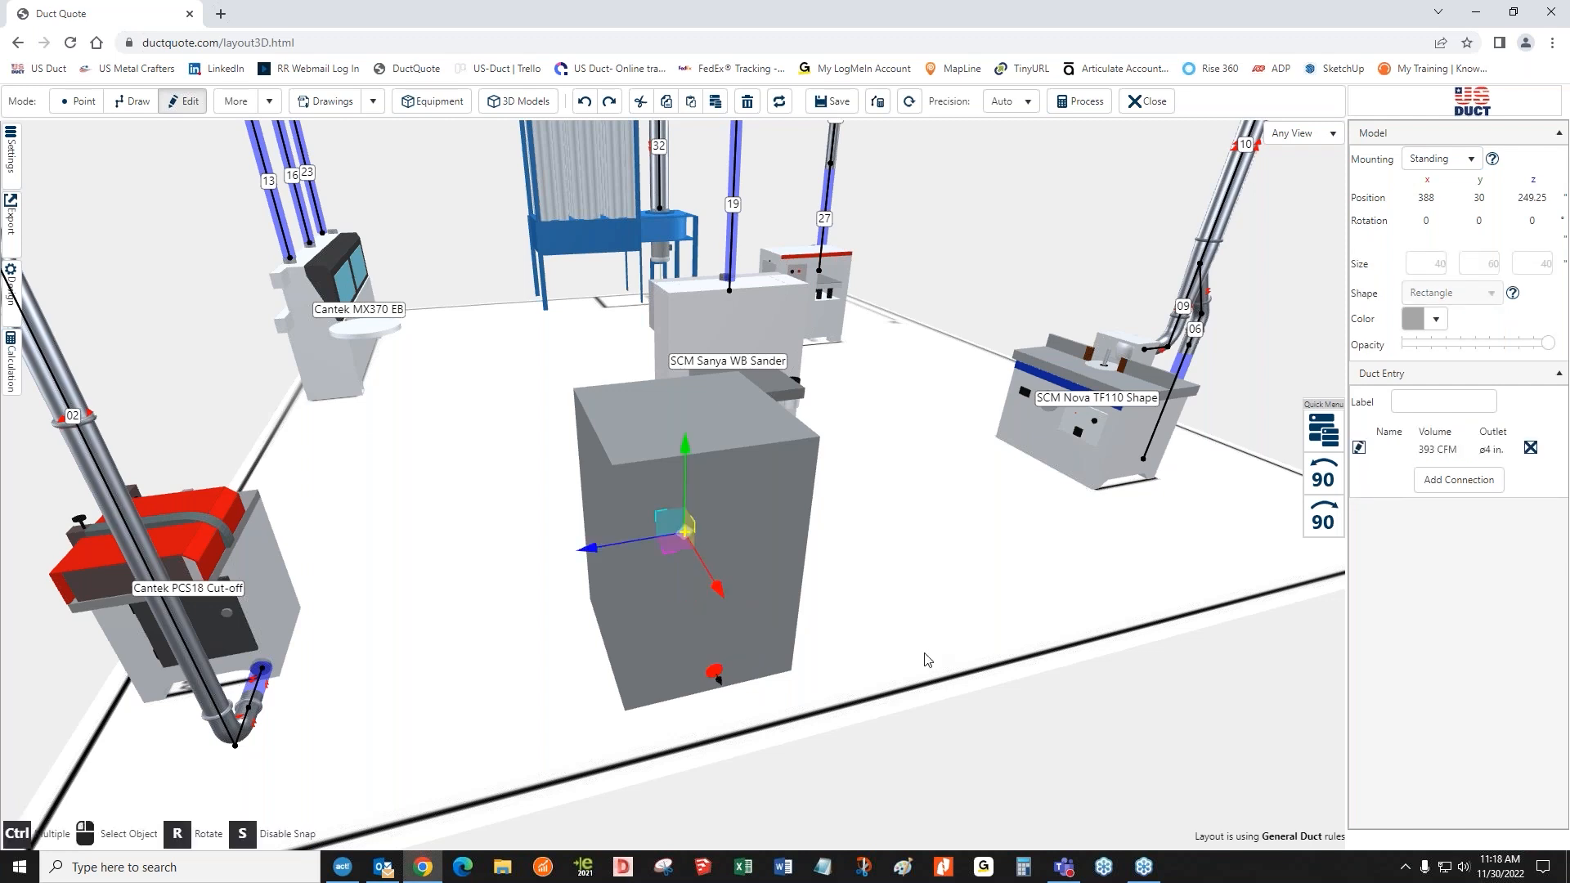
- Add a second round 4-inch connection with the same airflow values to the machine's front face, 24 inches above the floor
left_click(1460, 480)
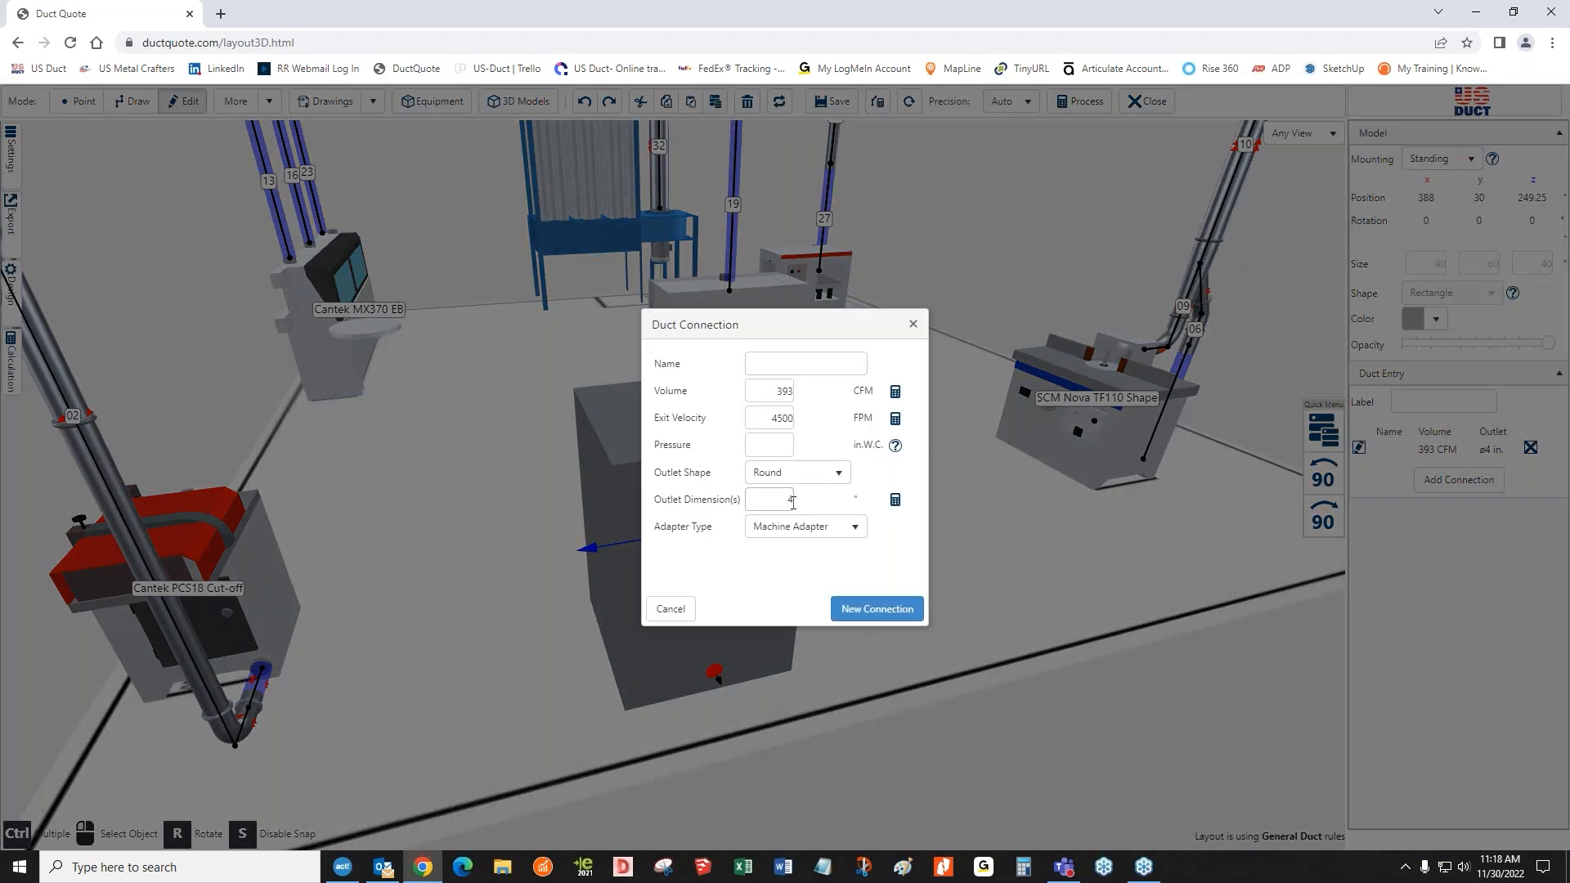
left_click(876, 609)
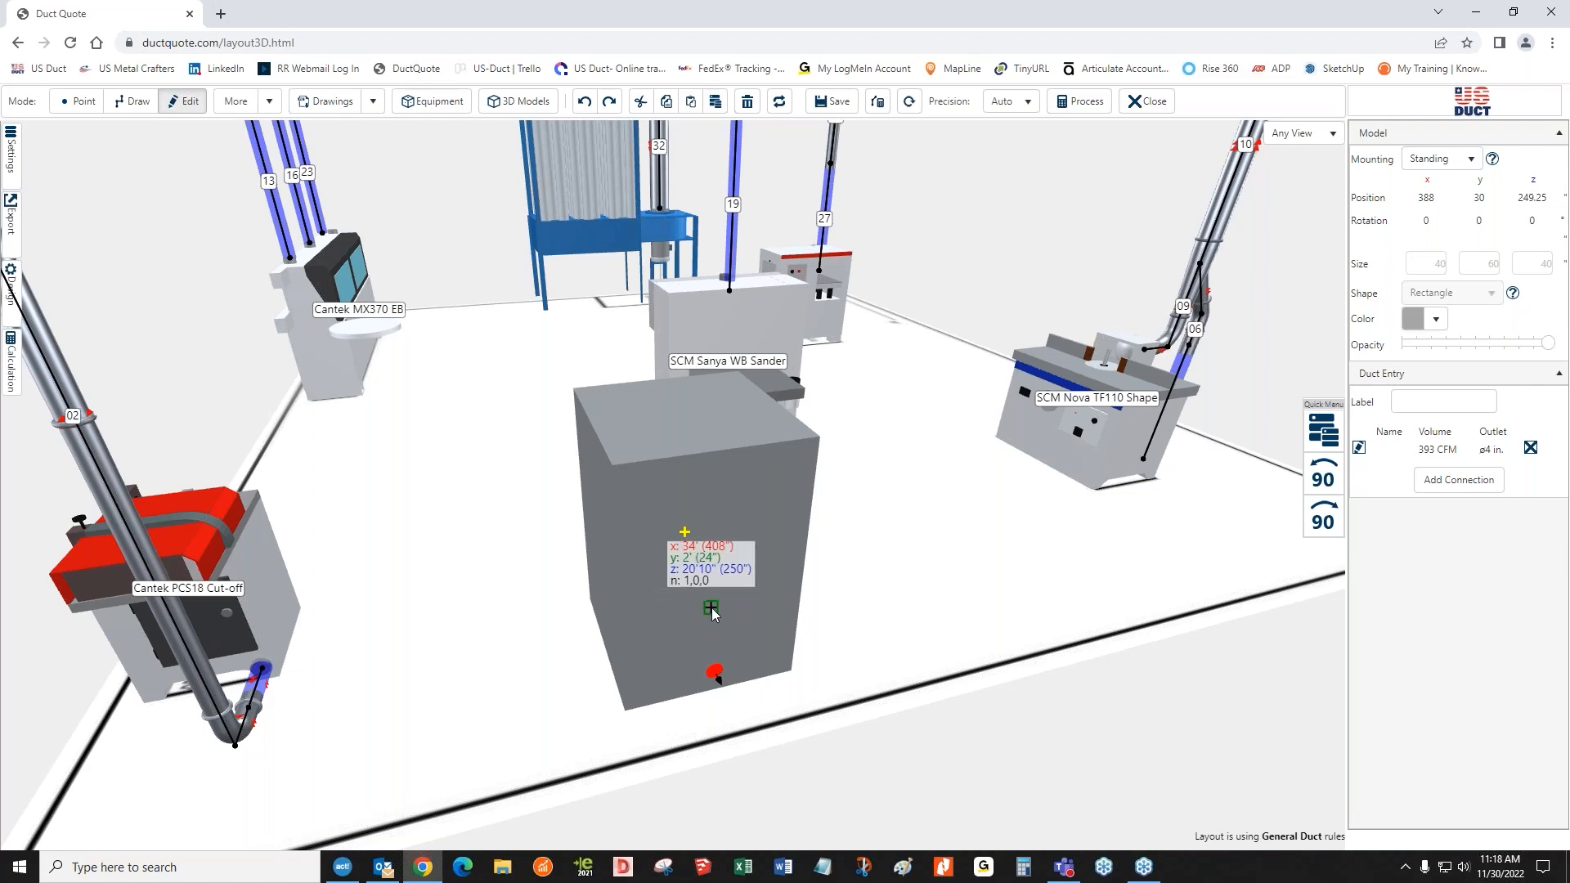
left_click(711, 611)
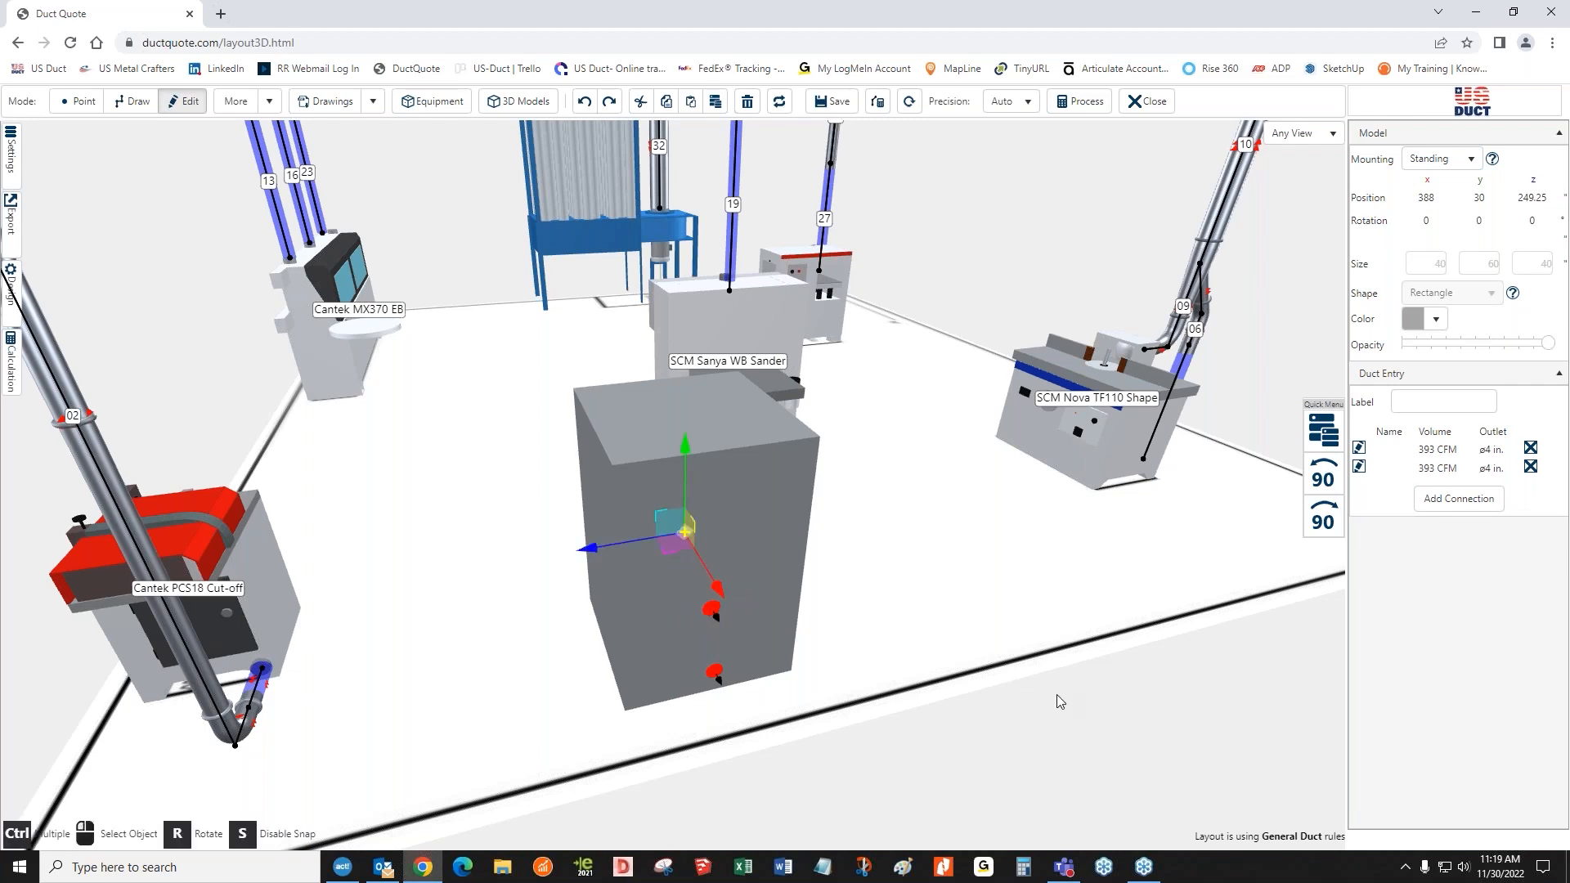
- Add a round 6-inch duct connection with recalculated volume to the generic machine's top face, near the front edge
left_click_drag(903, 635, 932, 646)
left_click_drag(1079, 714, 969, 768)
left_click_drag(796, 725, 815, 599)
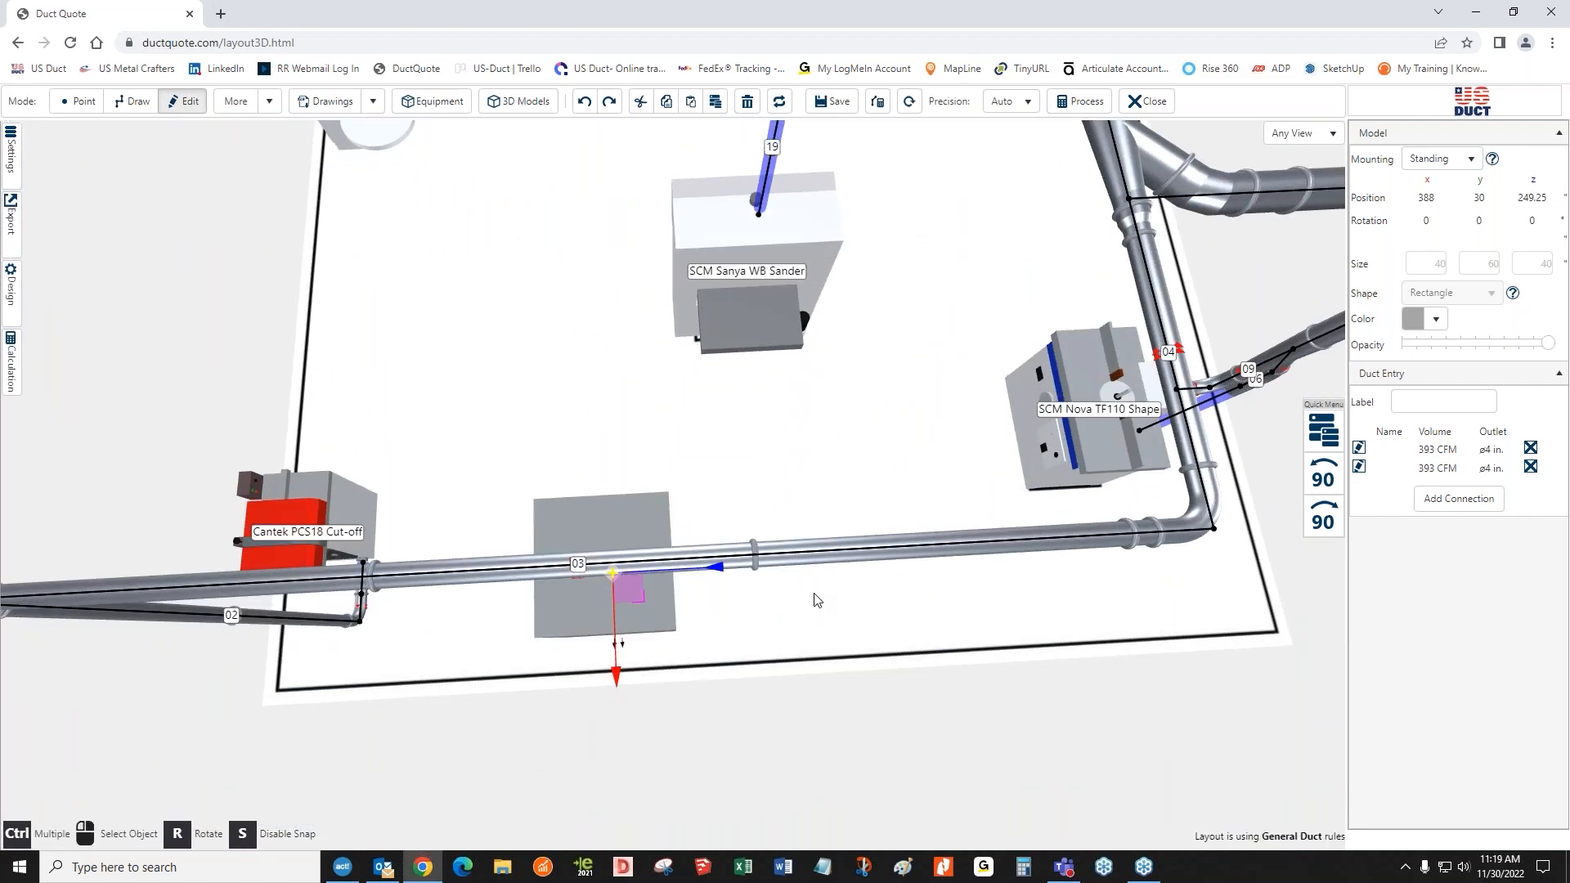
scroll(815, 599, "up", 6)
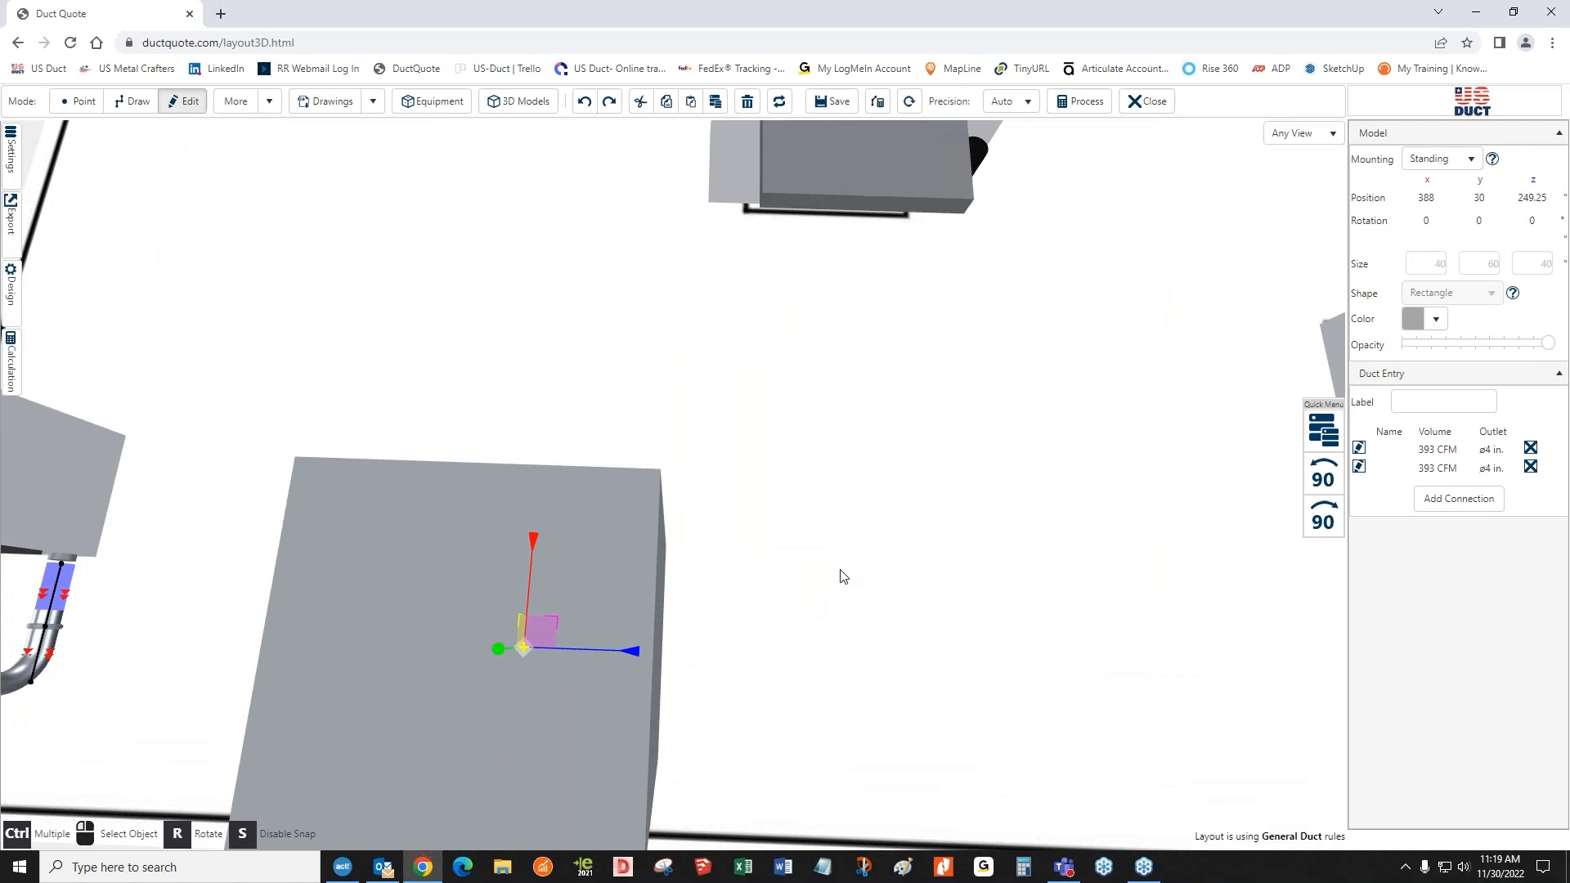
left_click_drag(843, 576, 879, 573)
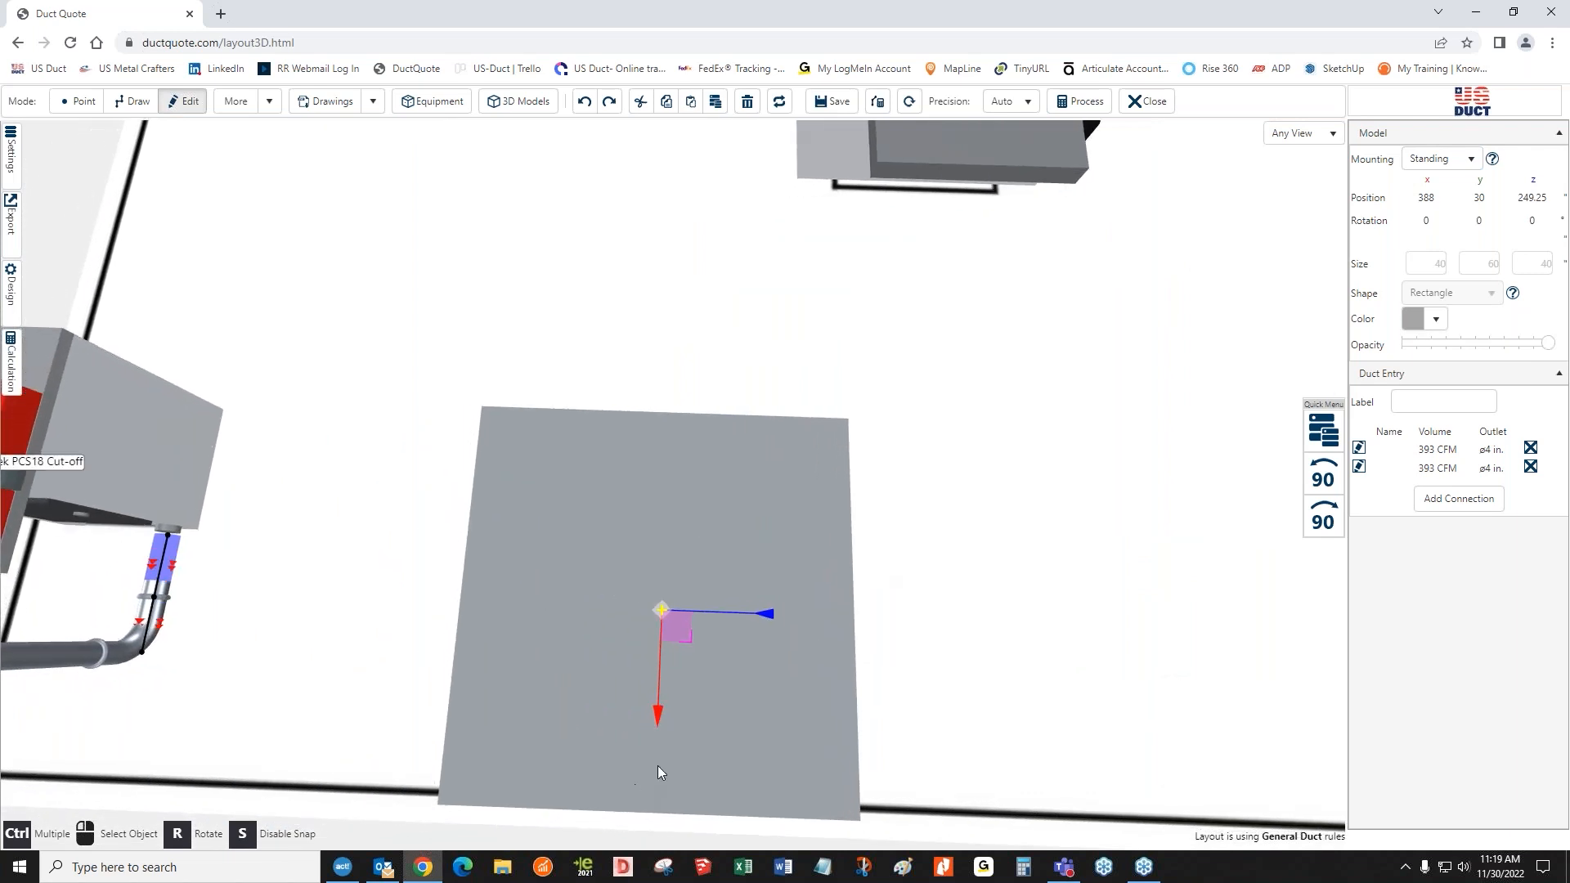
left_click(1459, 498)
double_click(776, 493)
type("6")
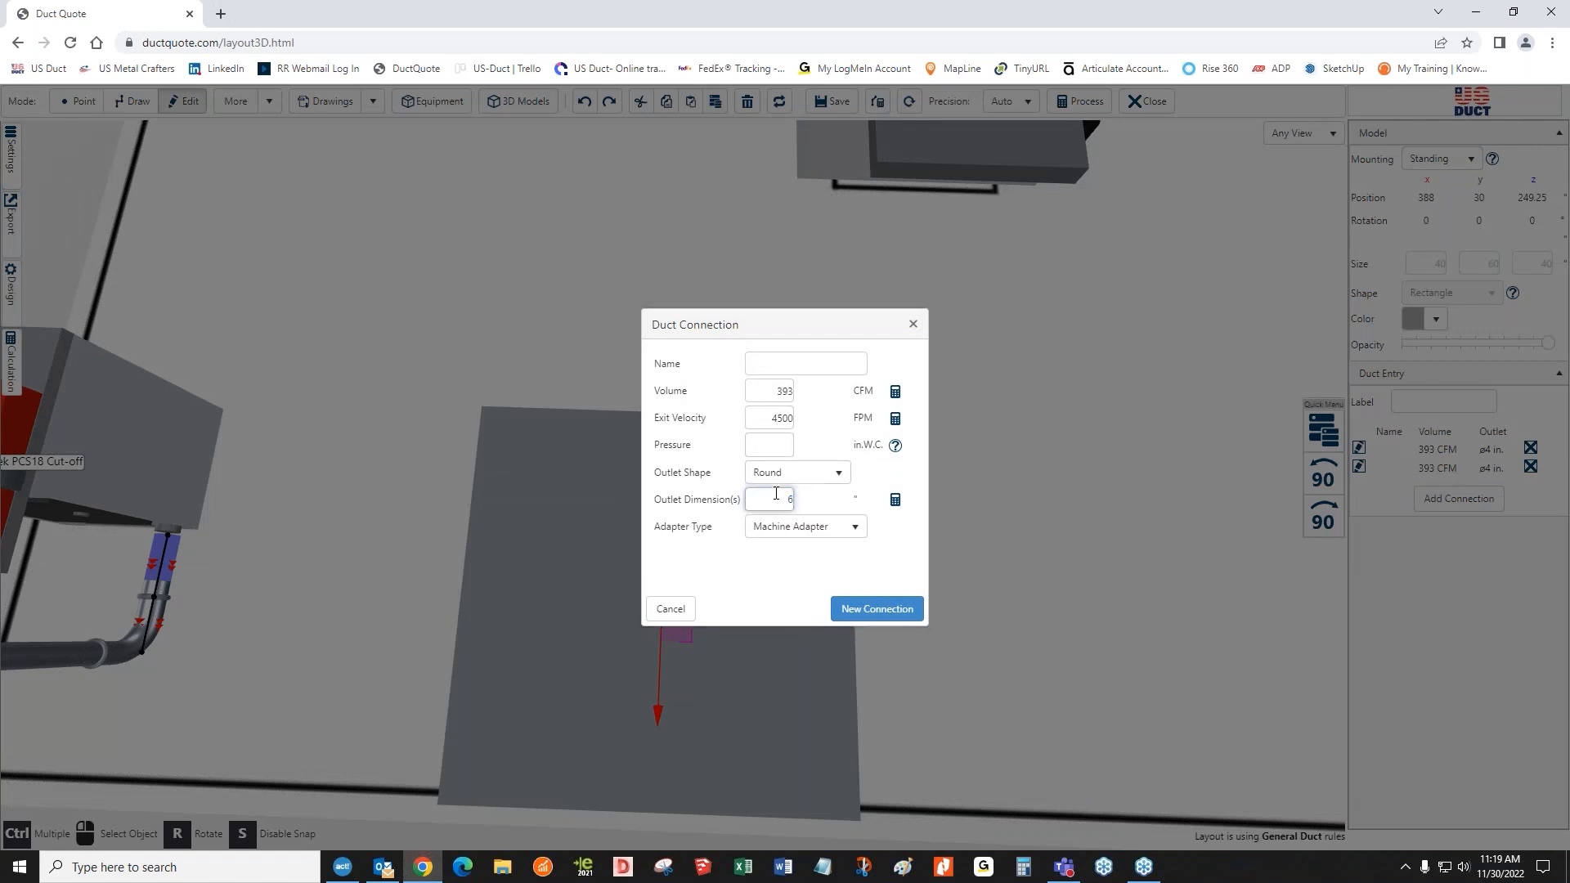
left_click(895, 393)
left_click(868, 613)
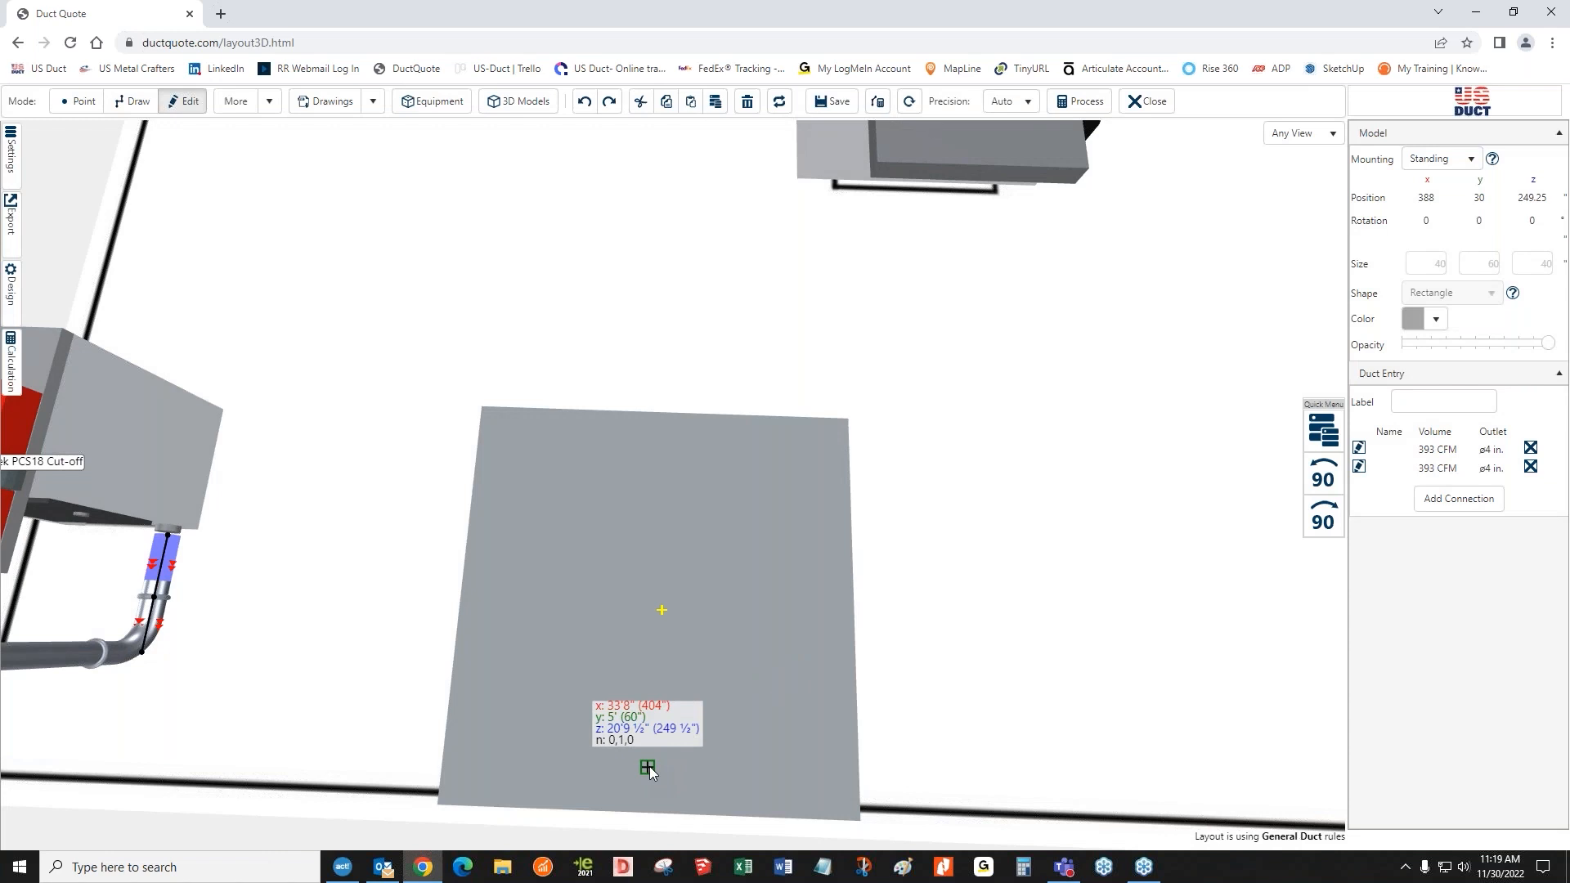
left_click(650, 768)
- Delete horizontal duct segment 03 that runs above the generic machine
scroll(925, 713, "down", 3)
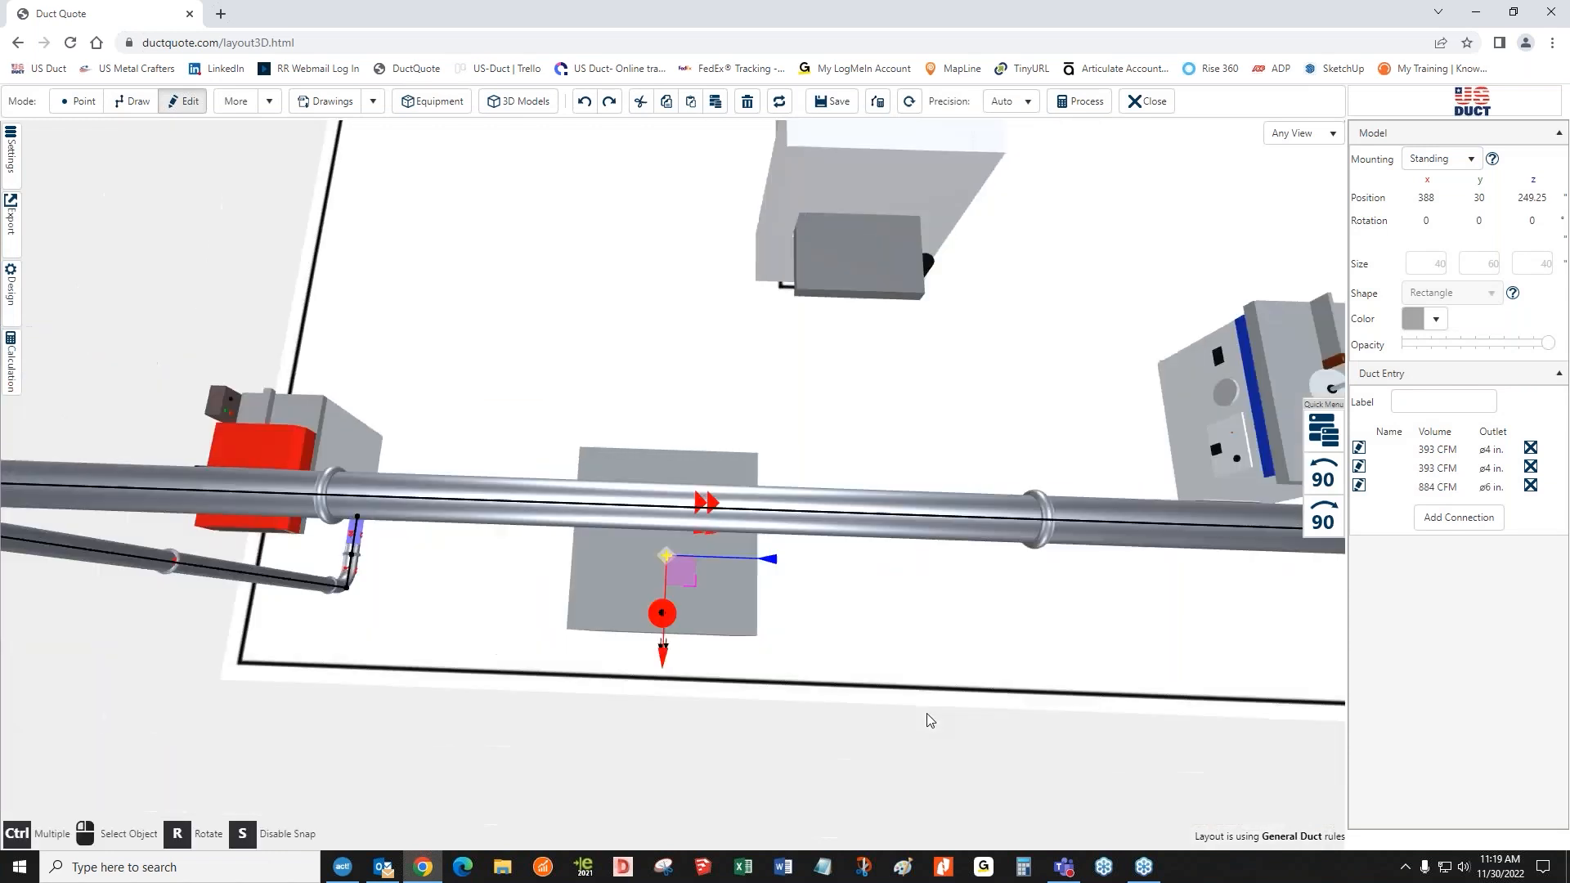
left_click_drag(821, 704, 942, 672)
right_click_drag(870, 649, 851, 734)
scroll(850, 733, "down", 5)
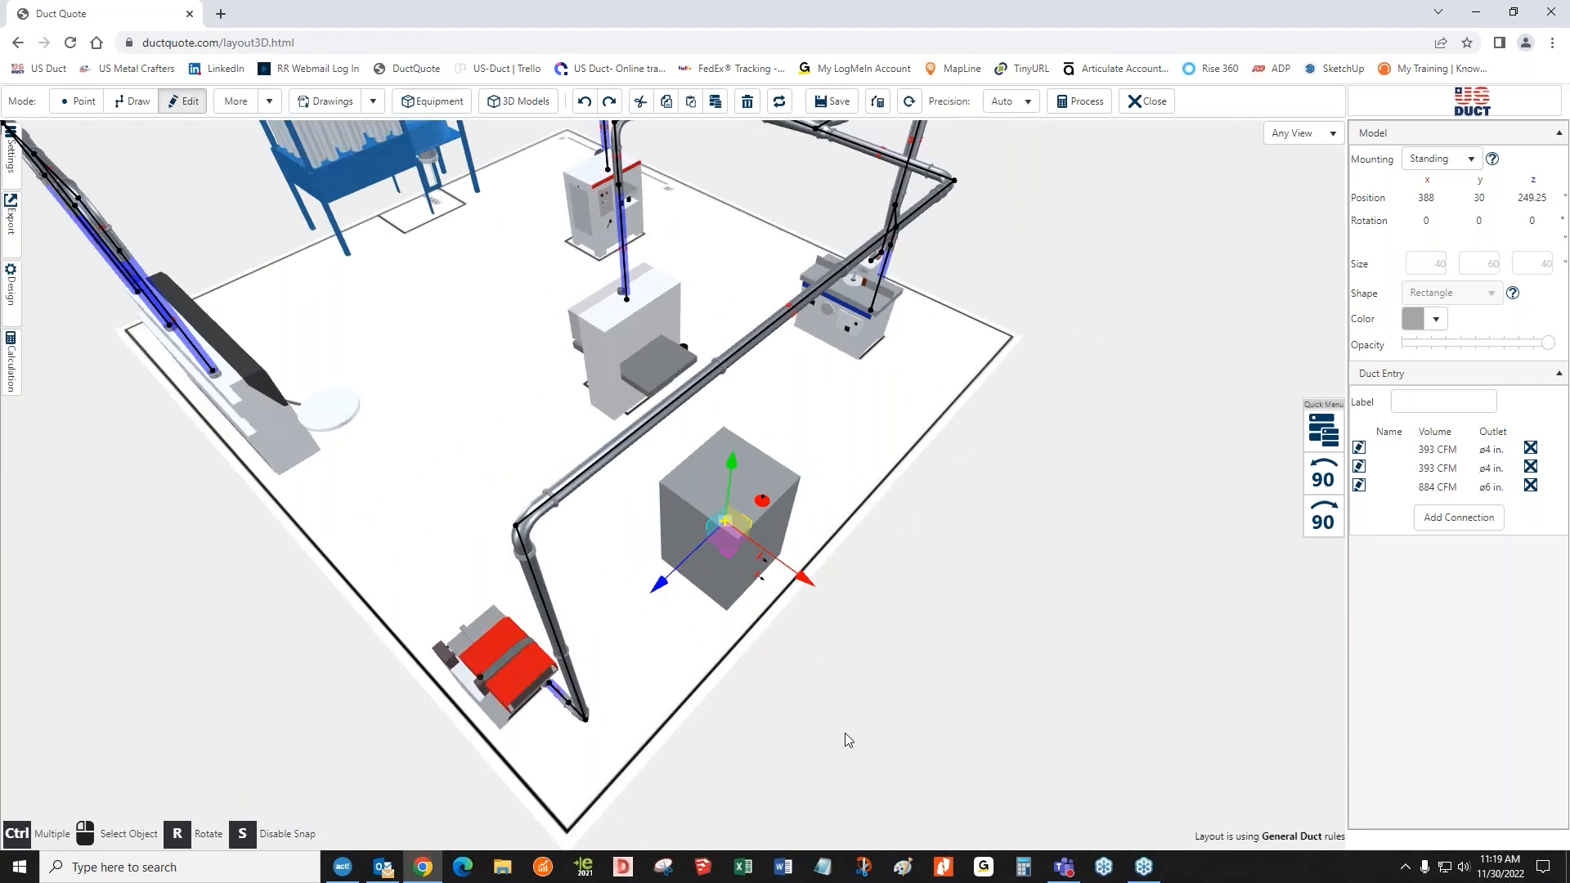
left_click_drag(845, 733, 831, 718)
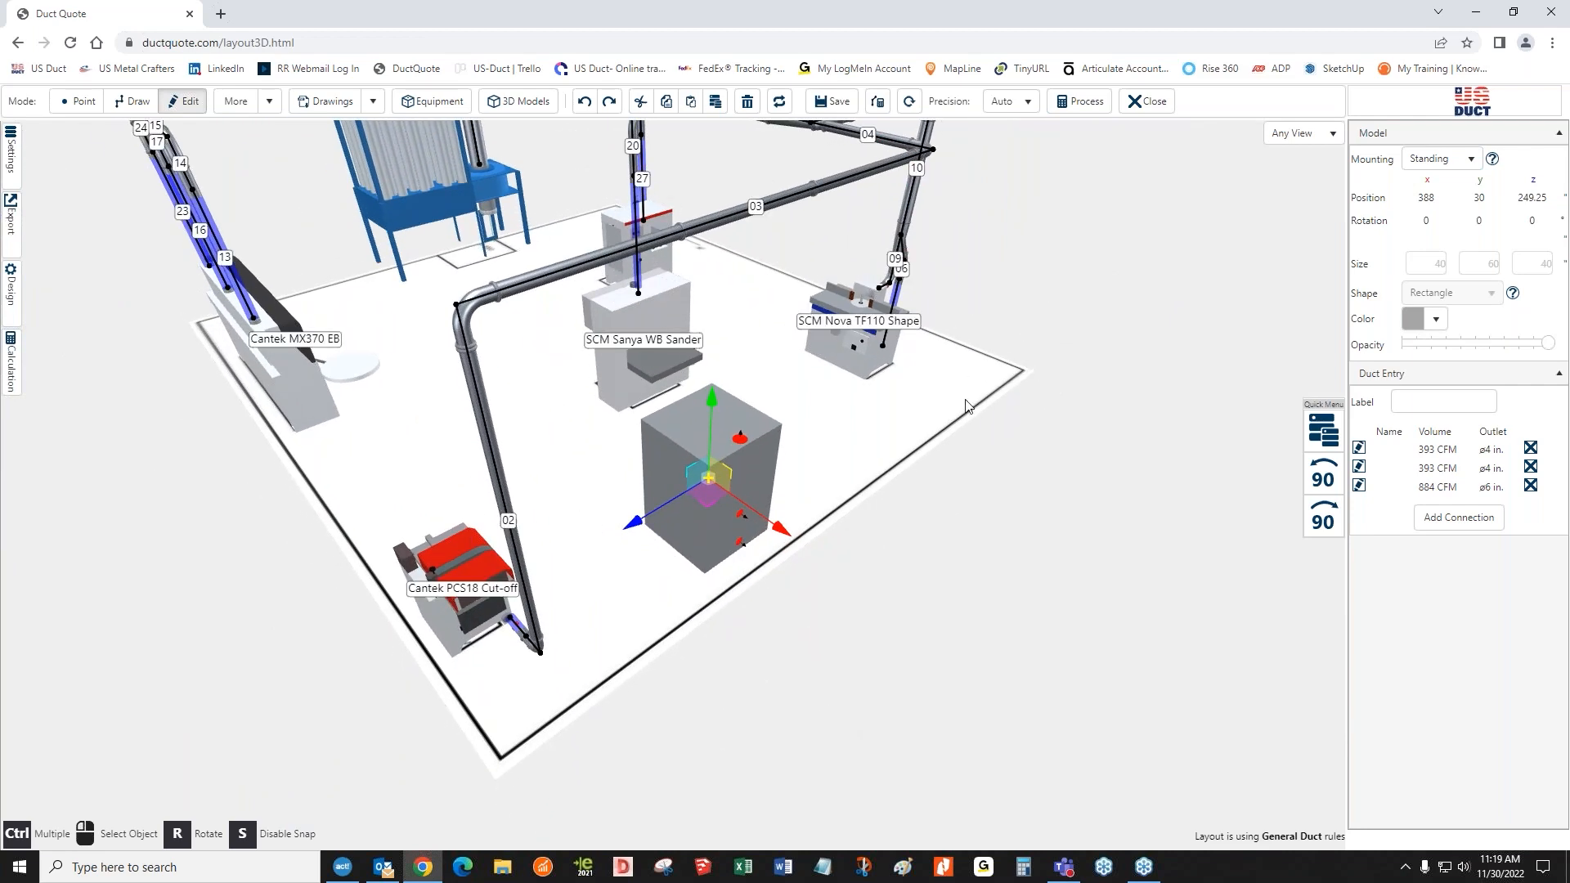
right_click_drag(967, 405, 968, 478)
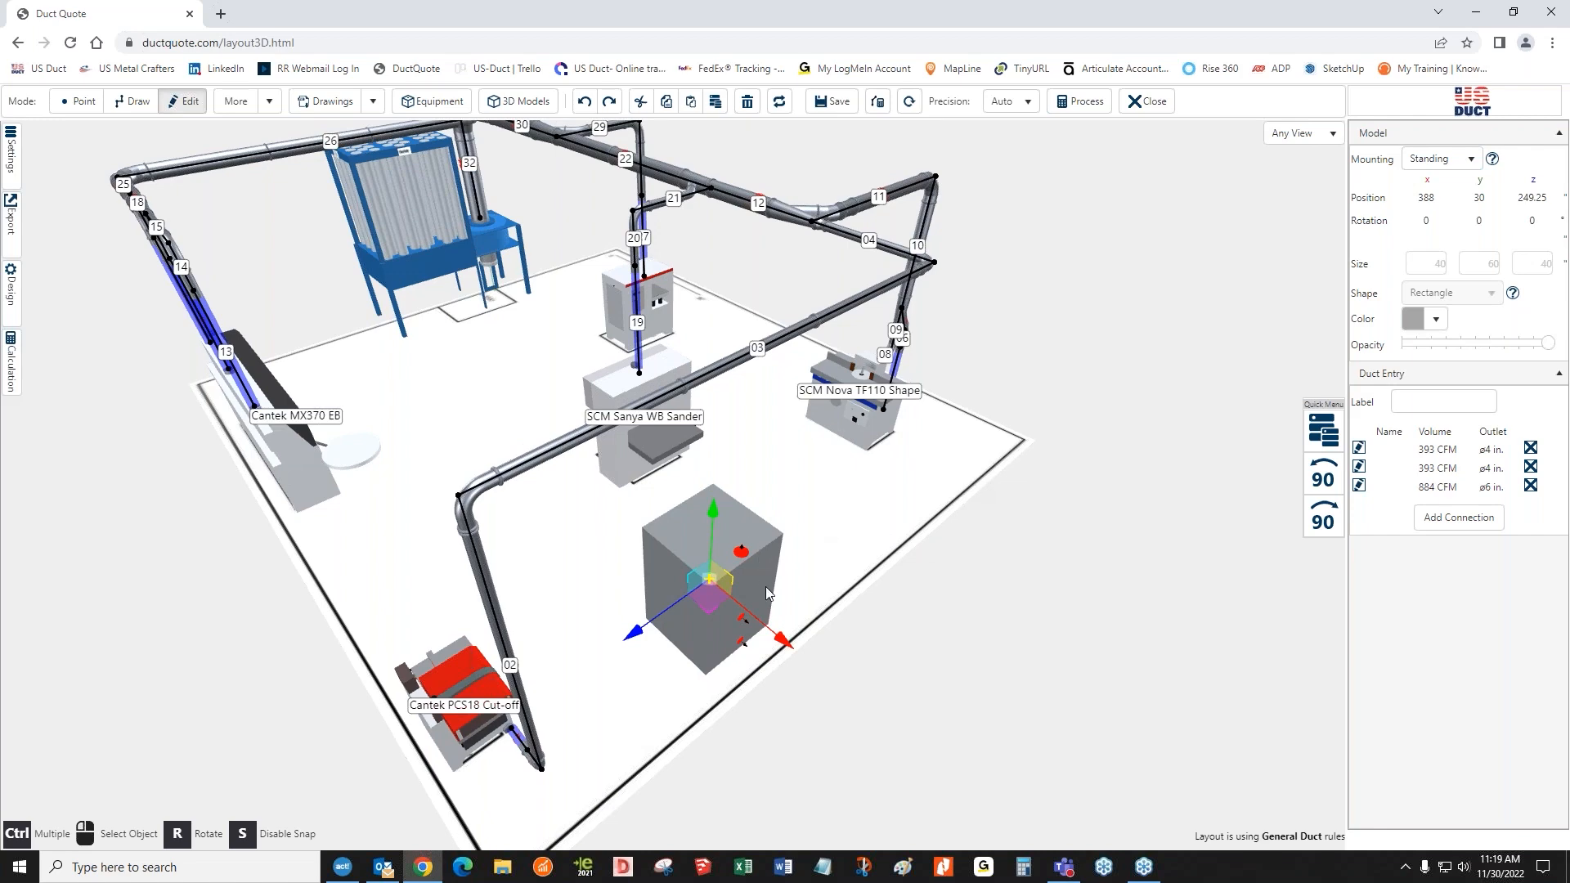
left_click_drag(840, 552, 810, 561)
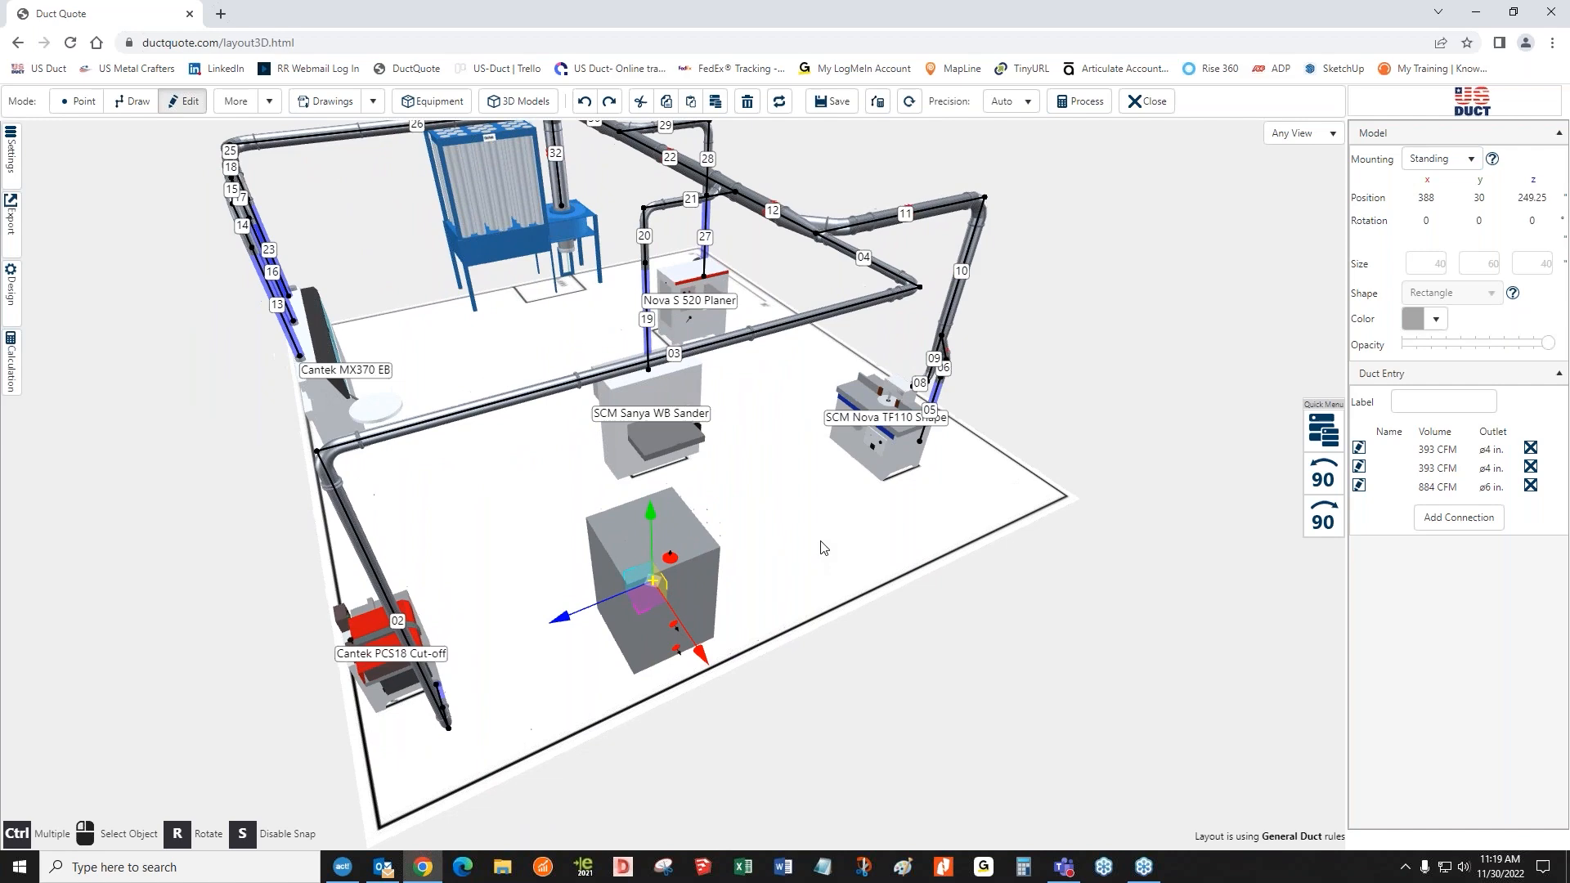
left_click(513, 409)
key("Delete")
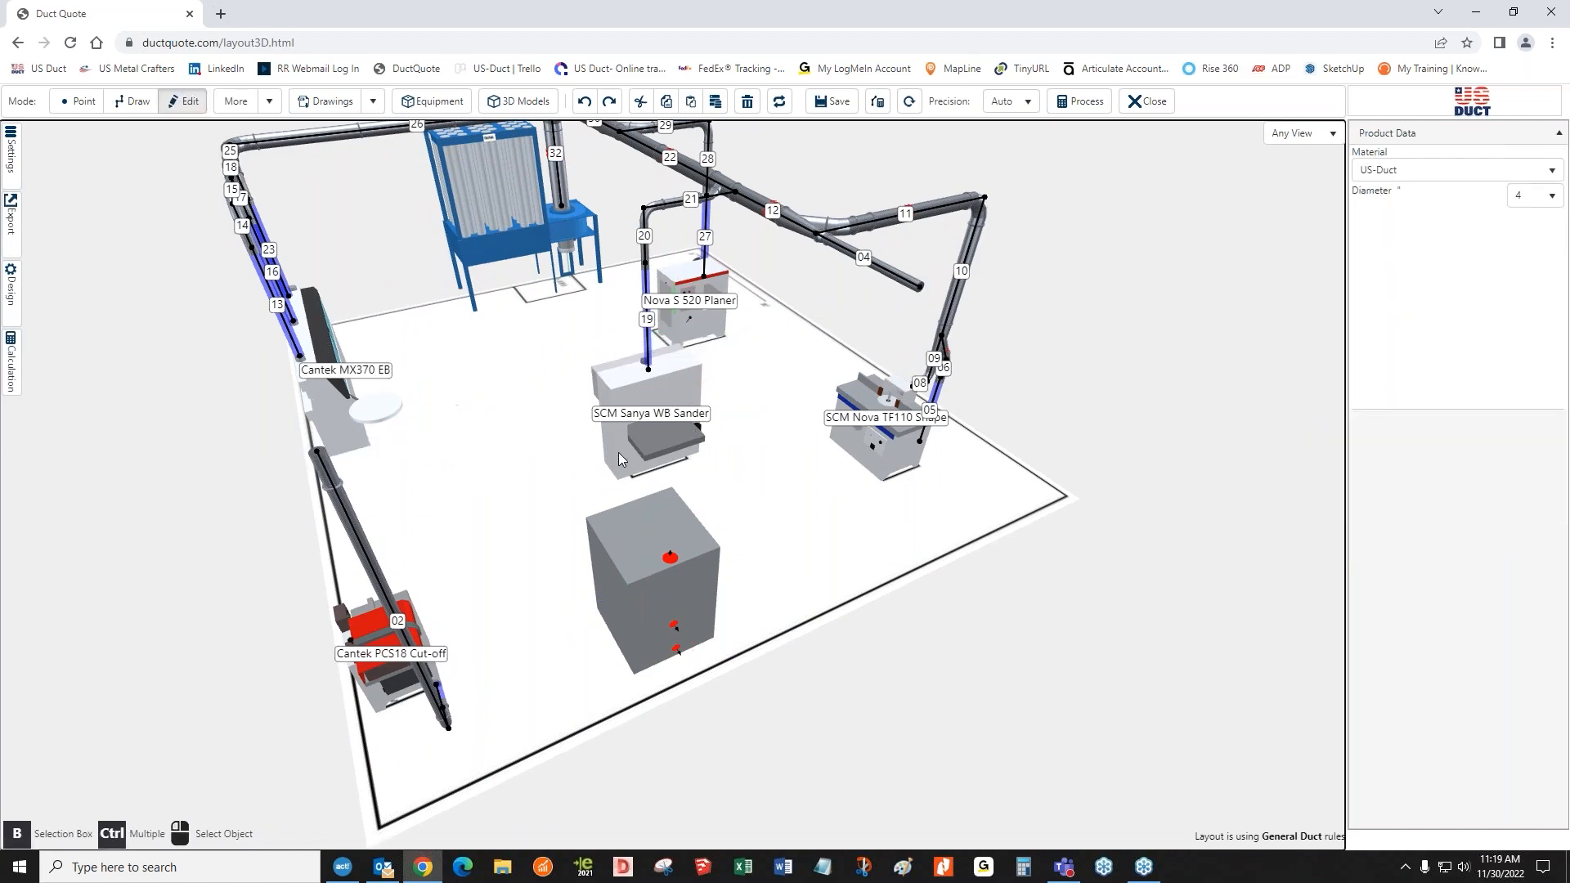
- Draw a horizontal duct about 95 3/4 inches long from segment 02's upper end, ending in line with the generic machine's top connection
left_click_drag(683, 470, 541, 409)
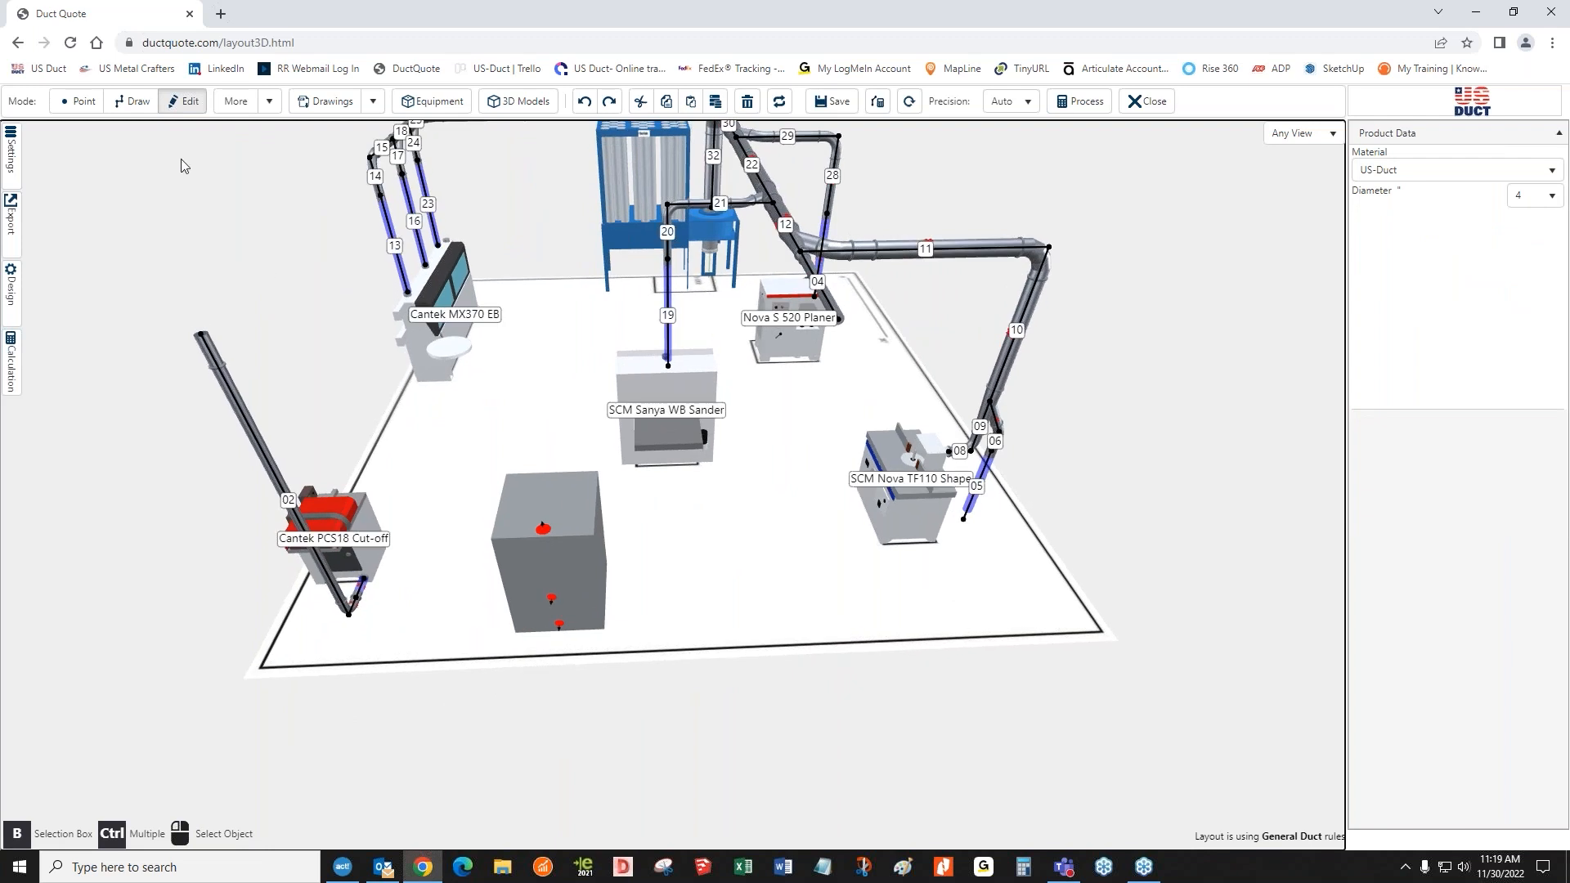
left_click(133, 101)
left_click(201, 335)
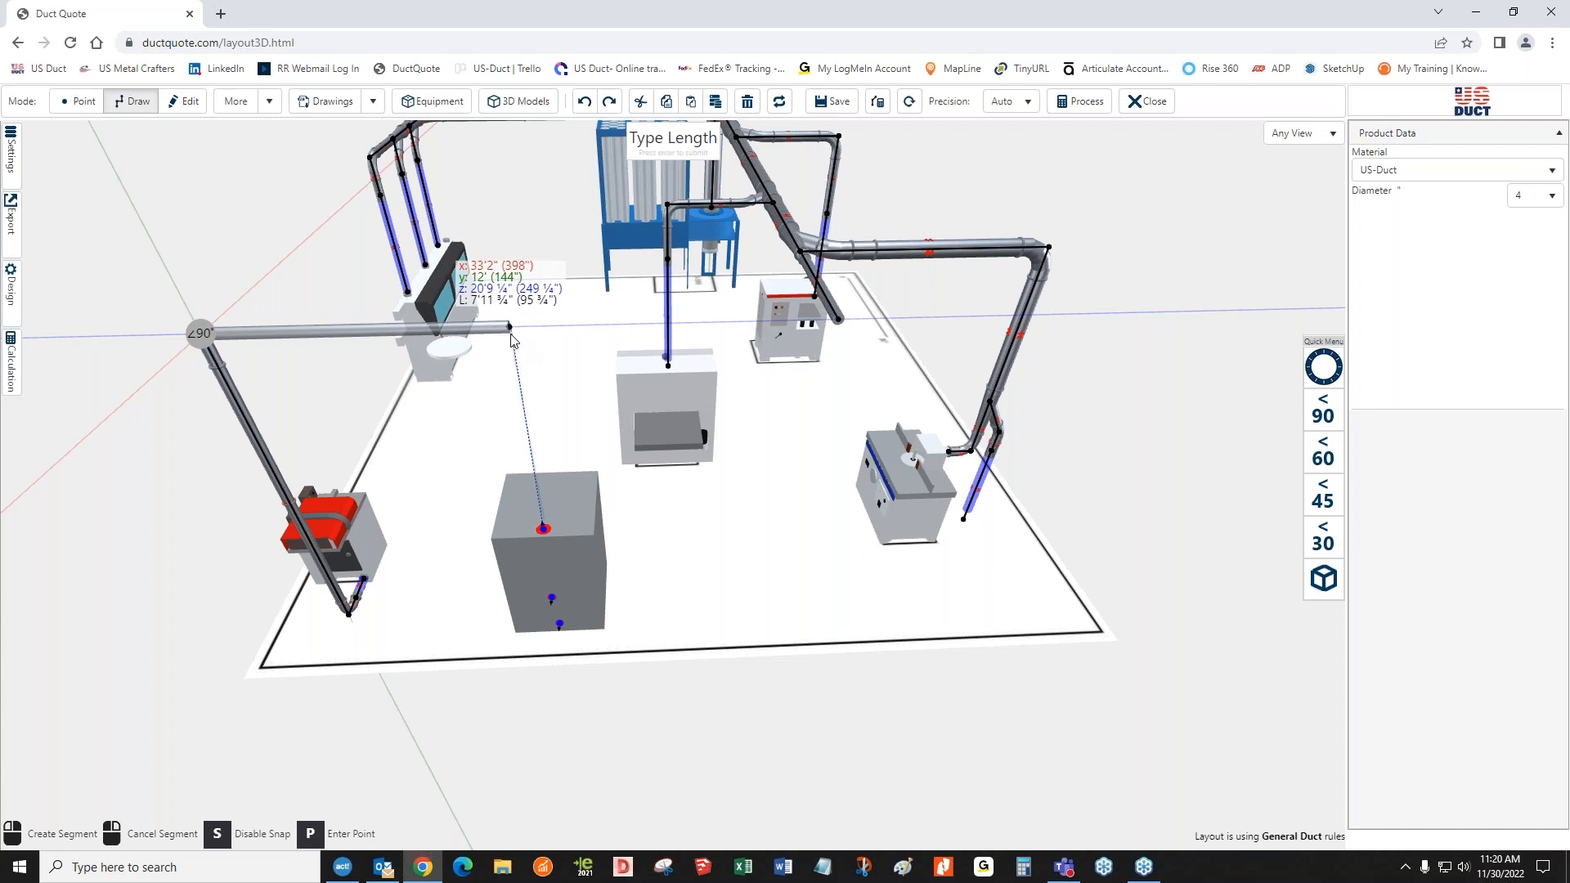
left_click(511, 327)
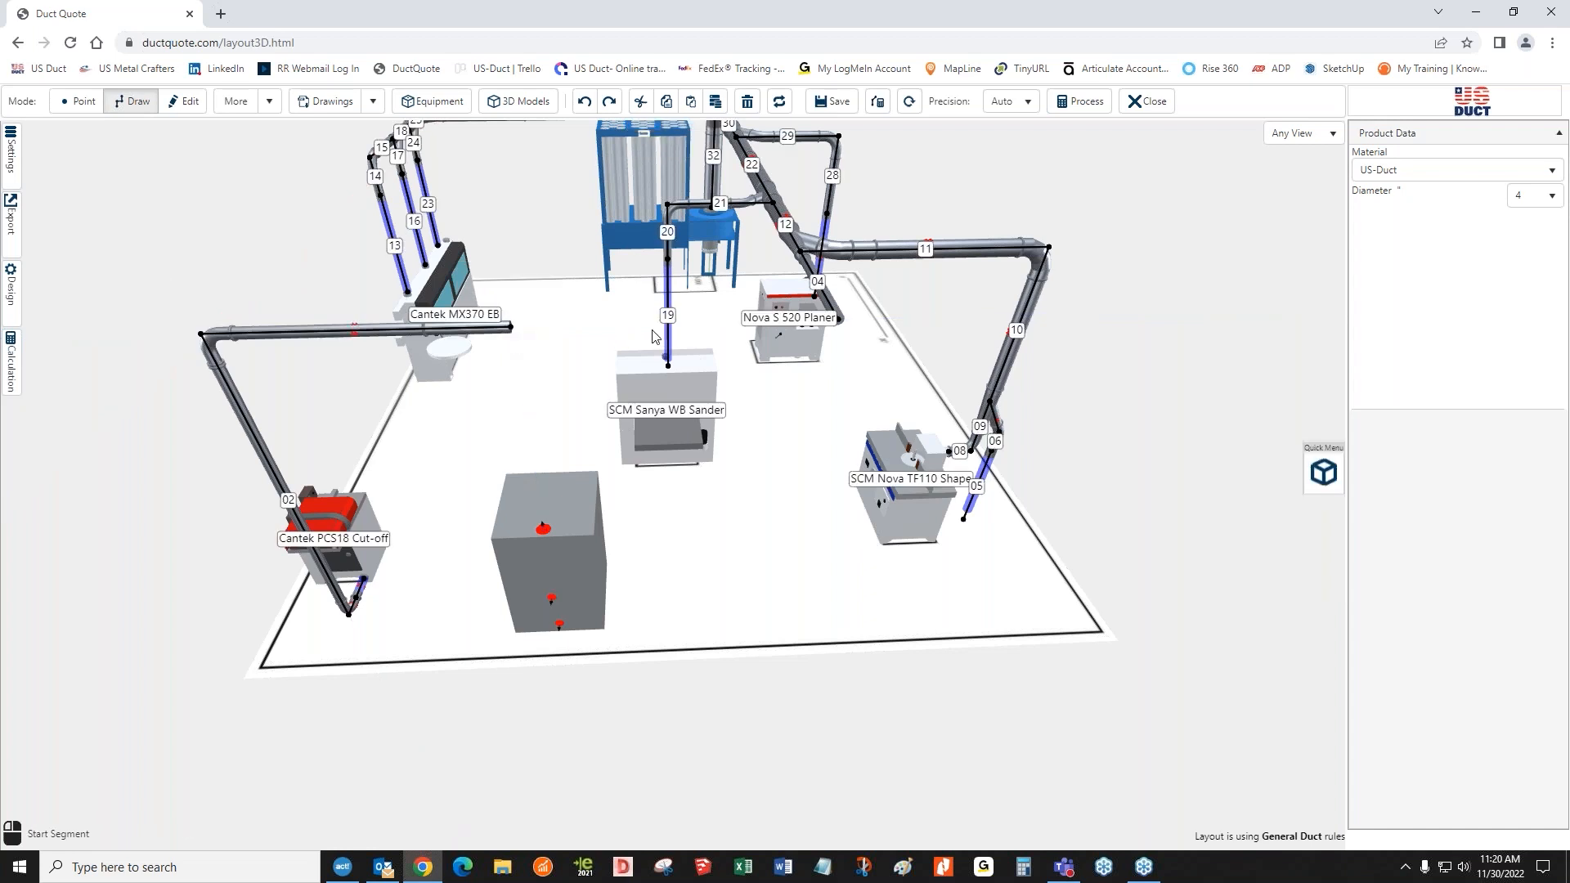
- Draw a straight duct from the new run's open end to the open end of segment 04, without breaking into the existing segment
left_click(838, 332)
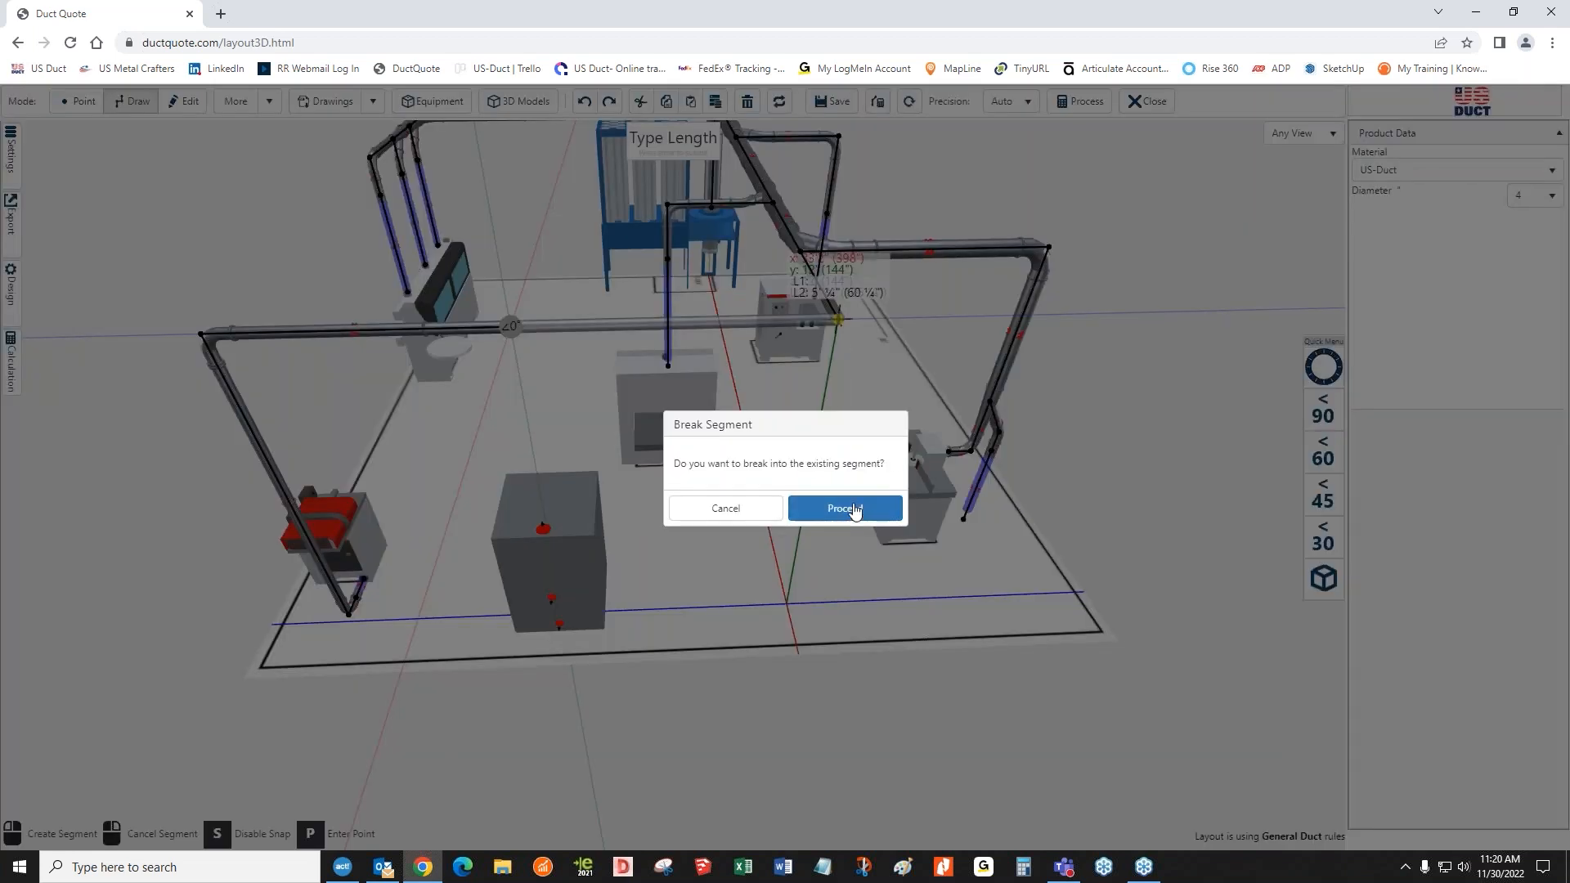
left_click(725, 509)
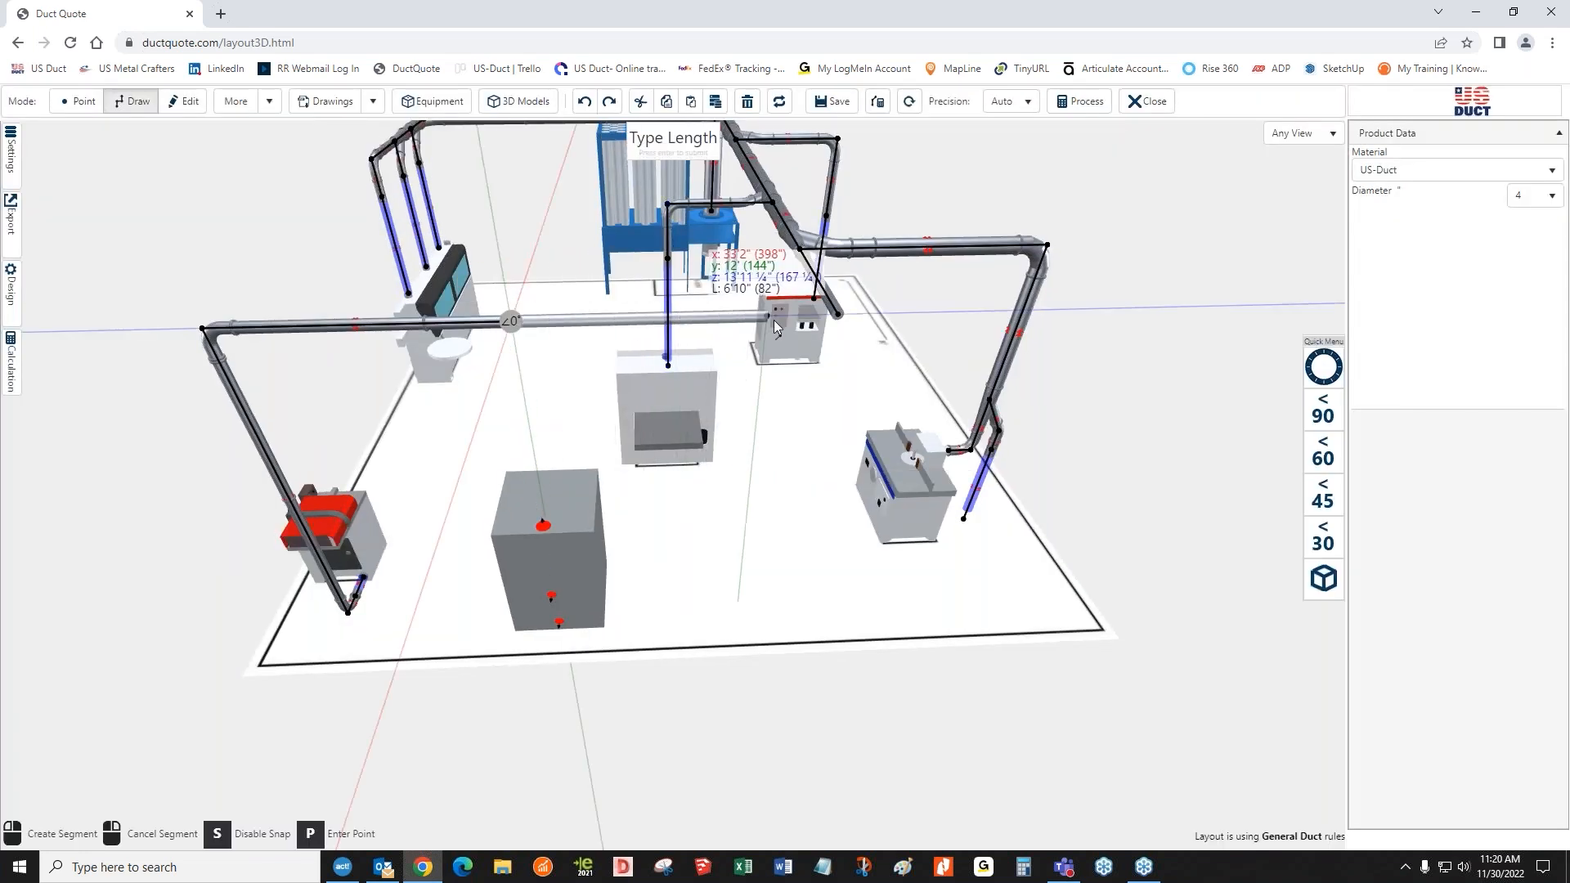
left_click(838, 319)
- Draw a horizontal branch about 27 1/2 inches long at 90° from the joint above the generic machine, heading past its front face
left_click_drag(684, 562, 716, 554)
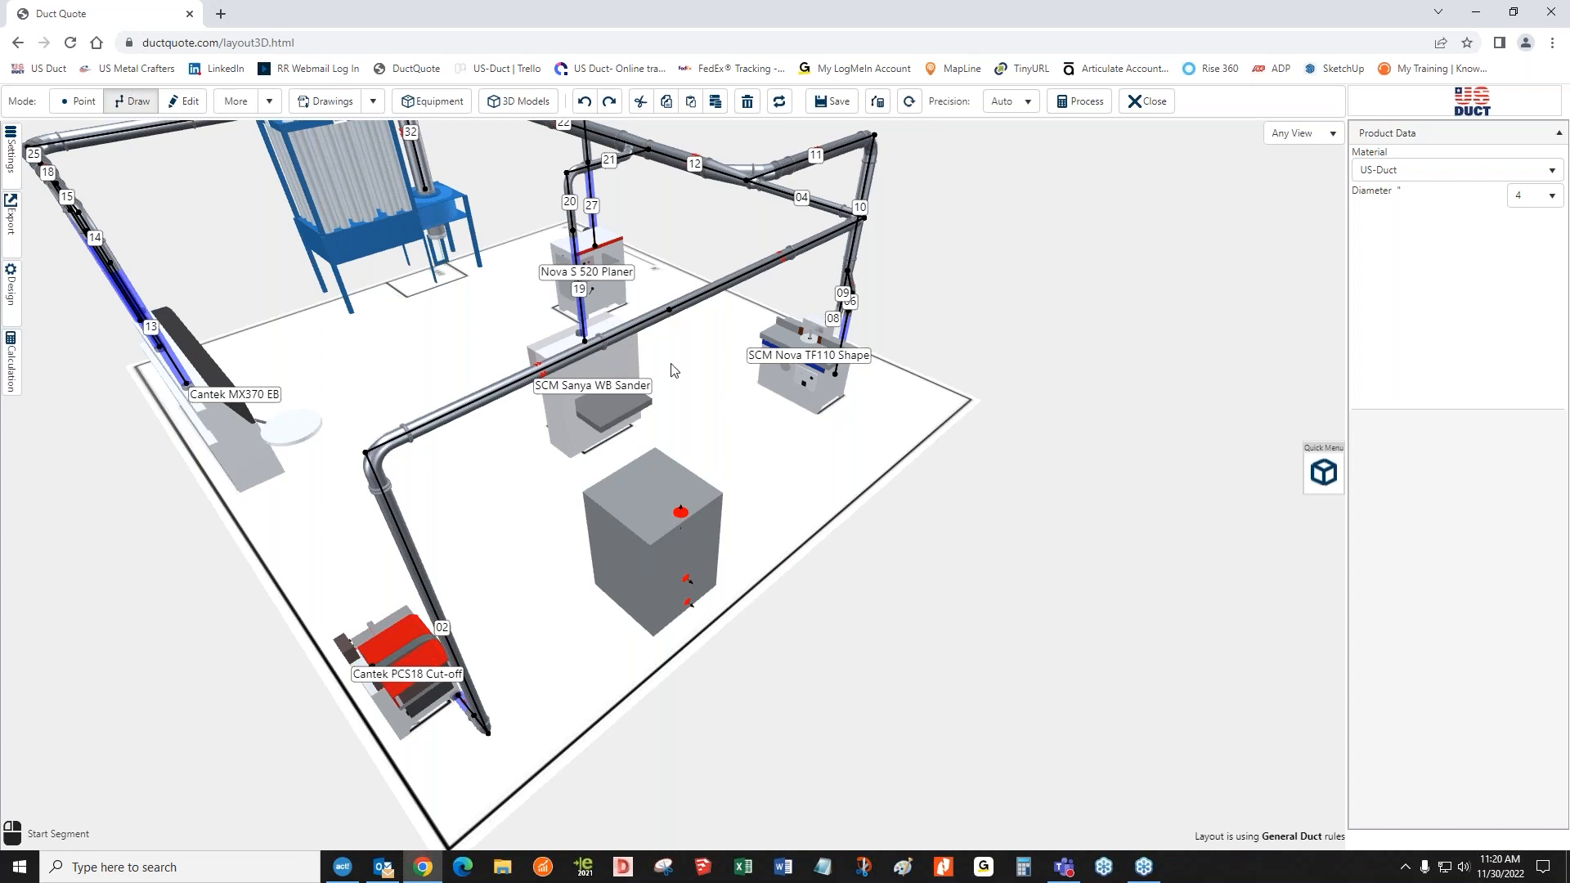
left_click(675, 316)
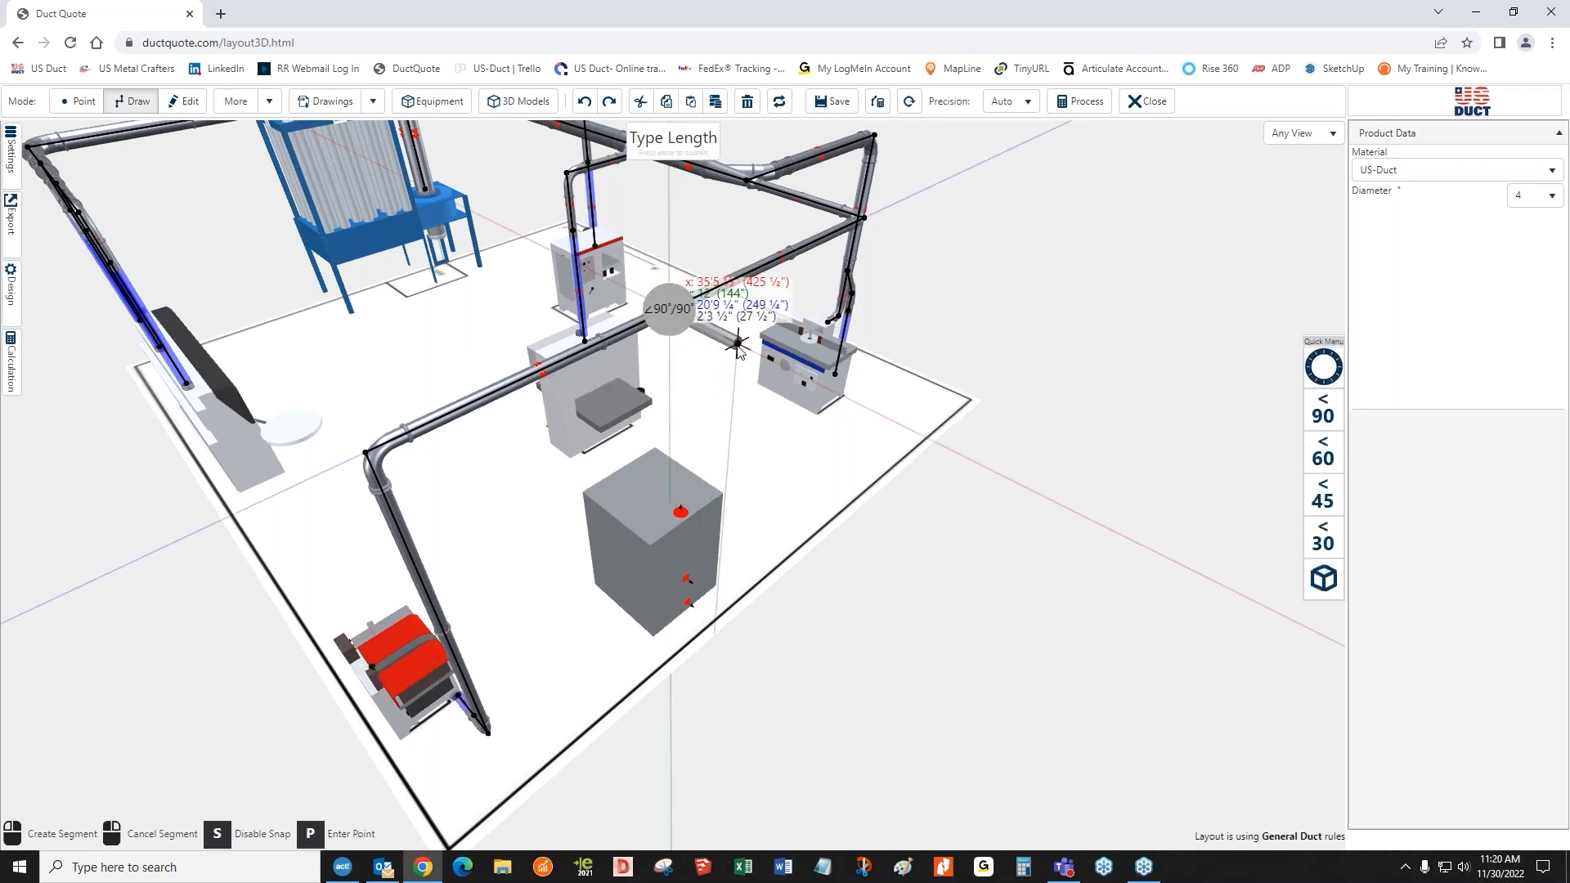
left_click(738, 347)
- Draw a vertical drop from the branch's open end down to floor level in front of the generic machine
mouse_move(813, 433)
left_mouse_down()
mouse_move(845, 431)
mouse_move(914, 256)
left_mouse_up()
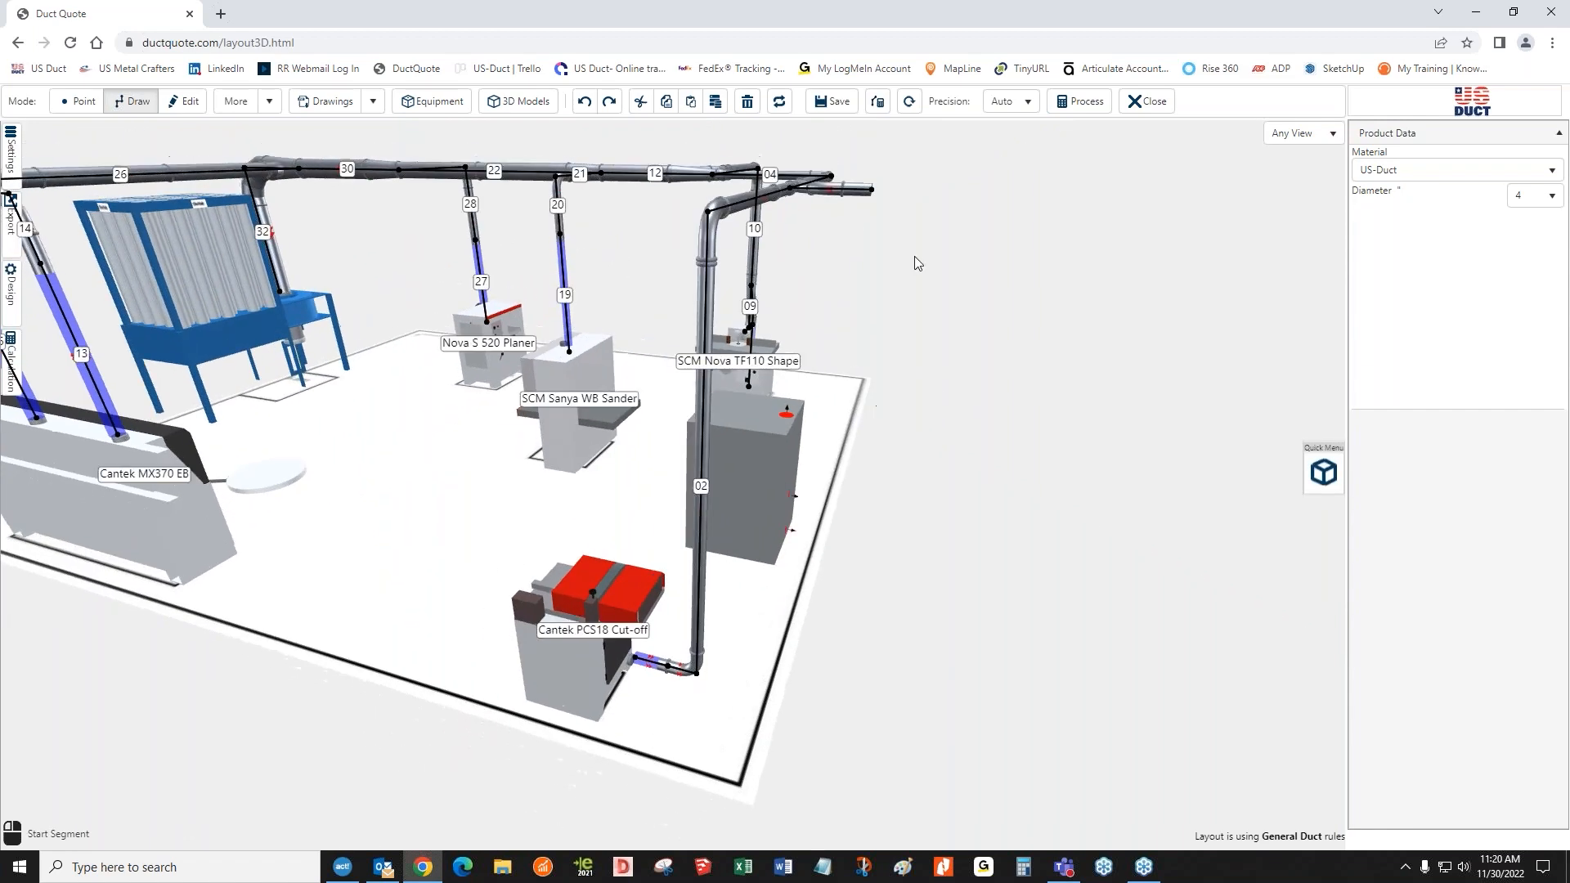
left_click(869, 189)
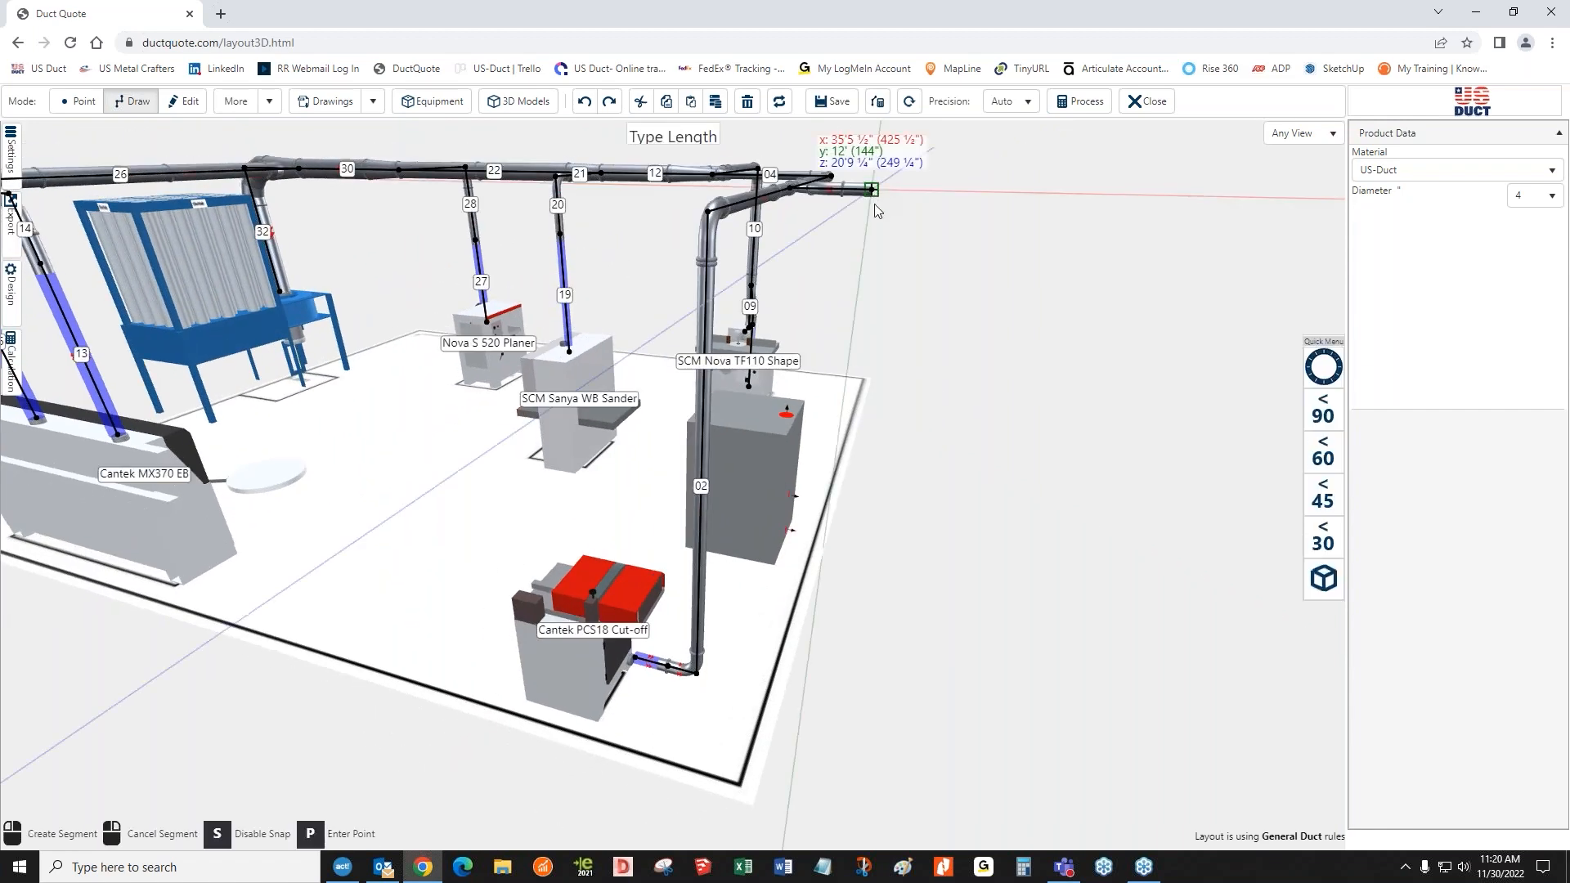
left_click(822, 541)
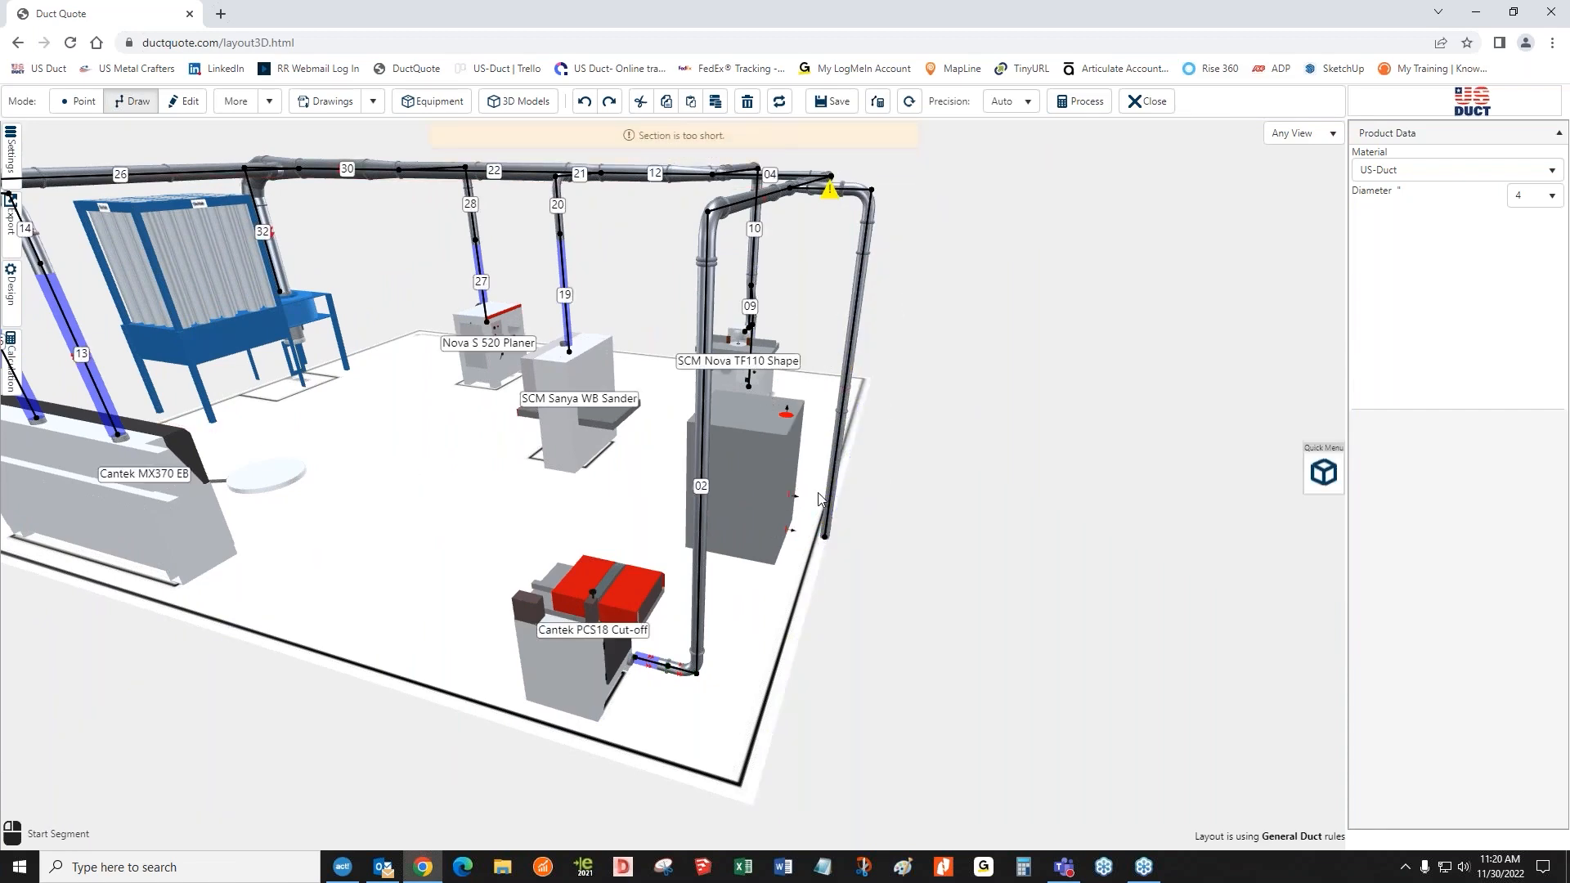
- Open the calculation parameters, switch Open Ends to Manual and return it to Automatic
middle_click_drag(822, 575, 862, 566)
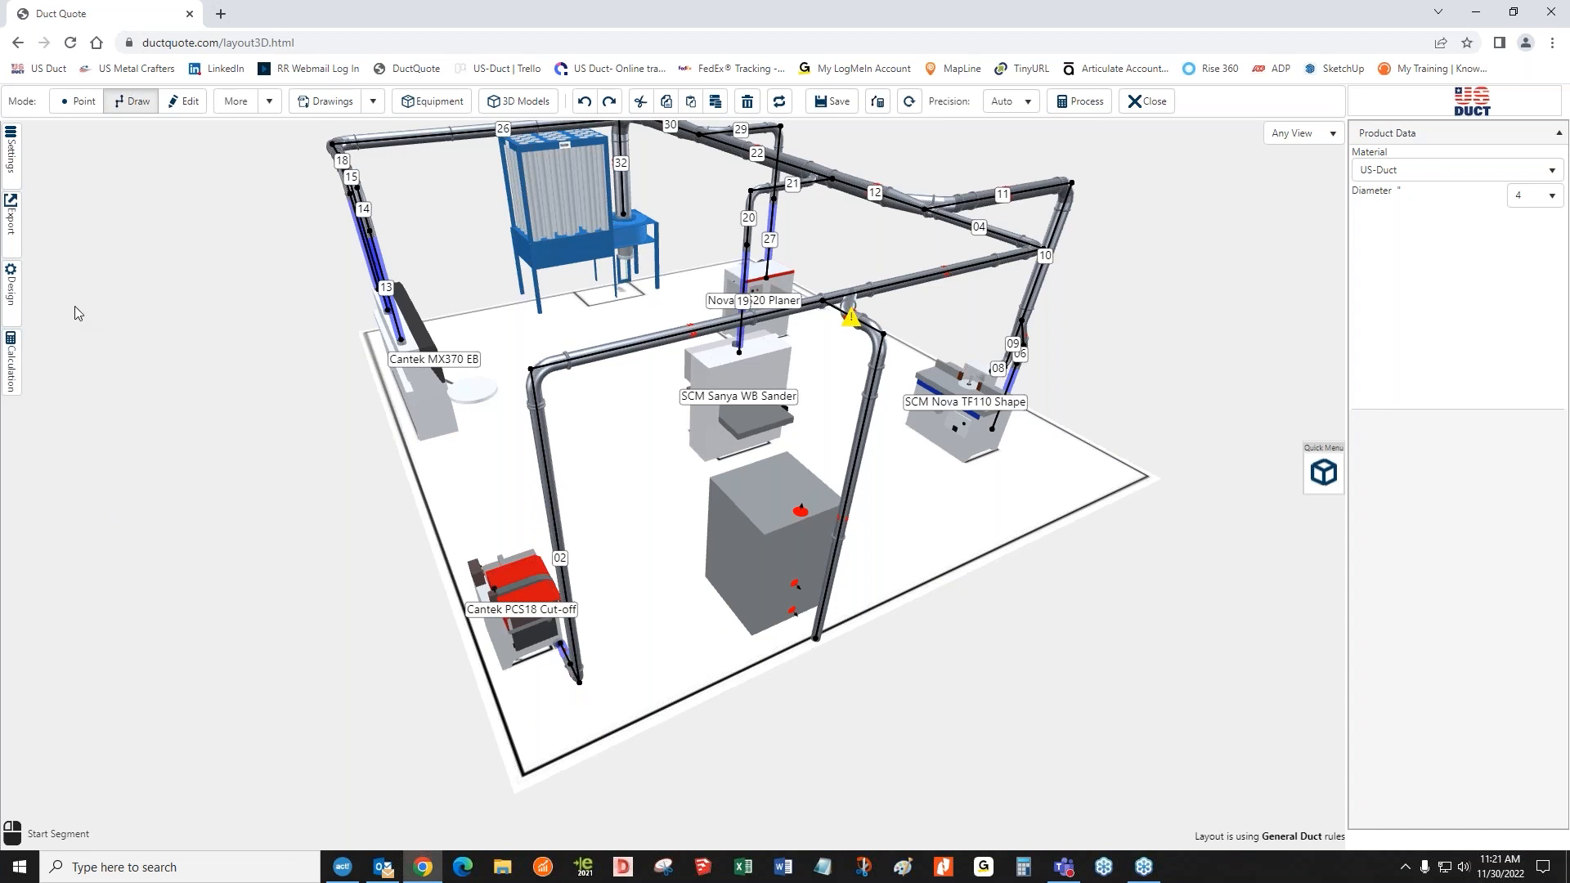
left_click(12, 368)
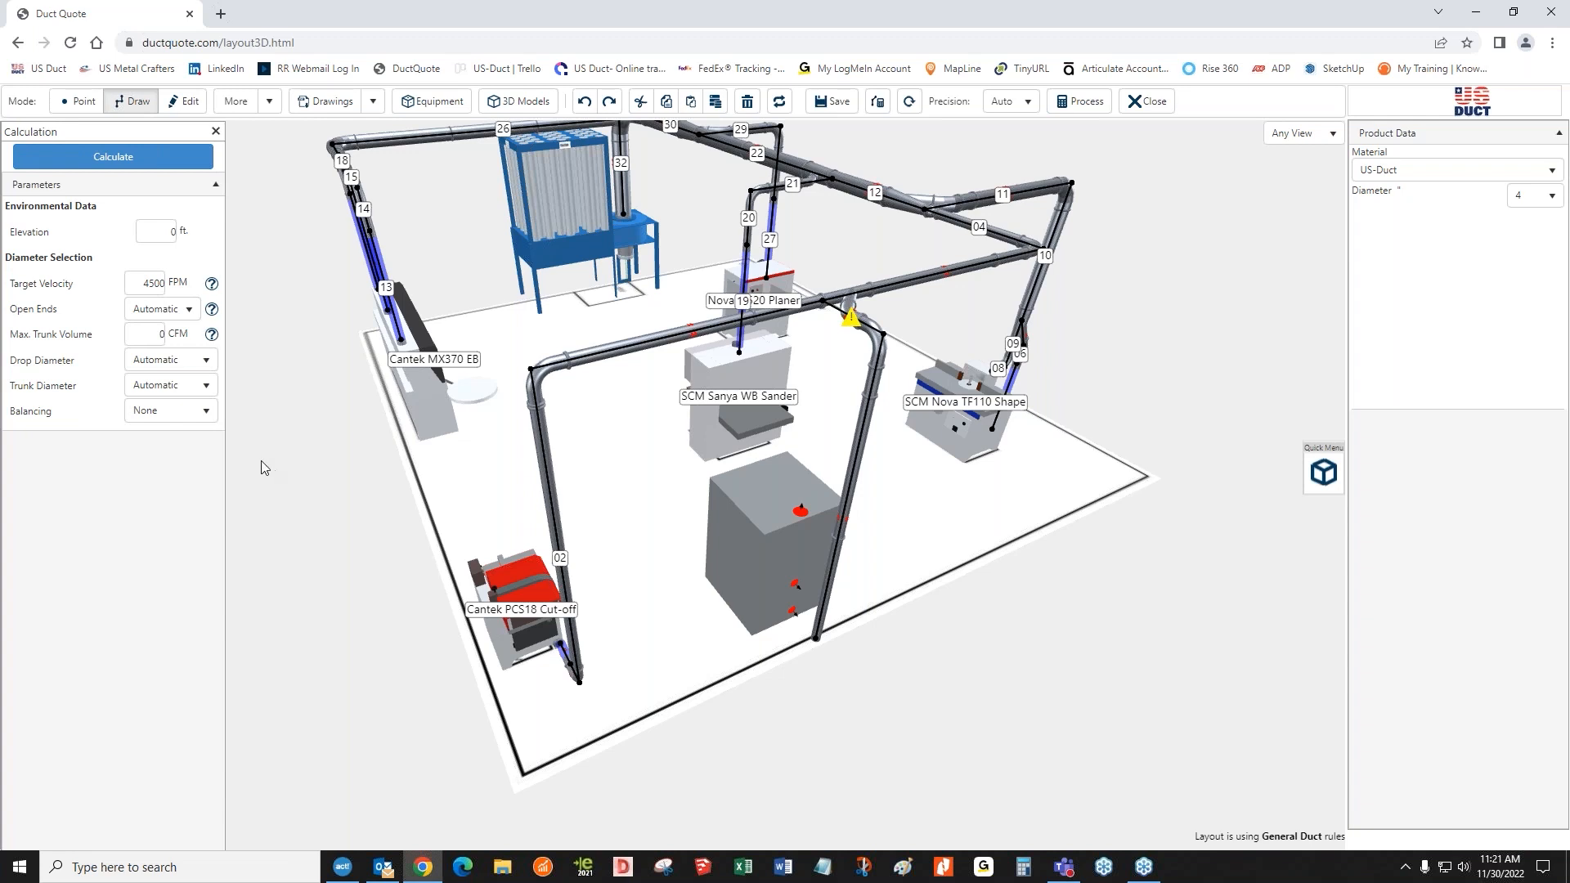
left_click(187, 311)
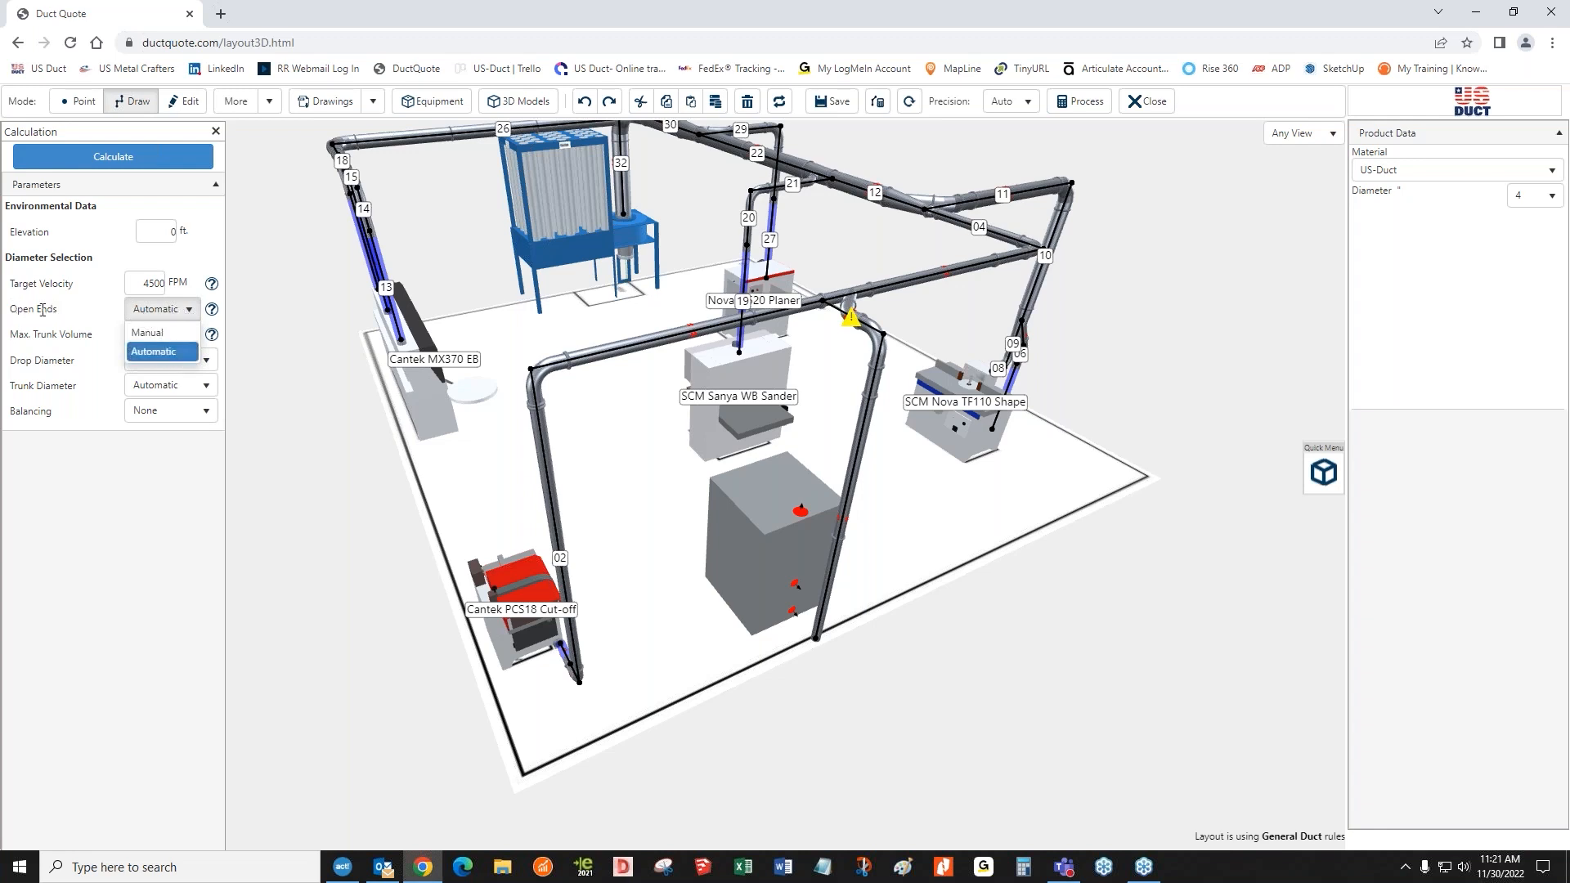
left_click(167, 333)
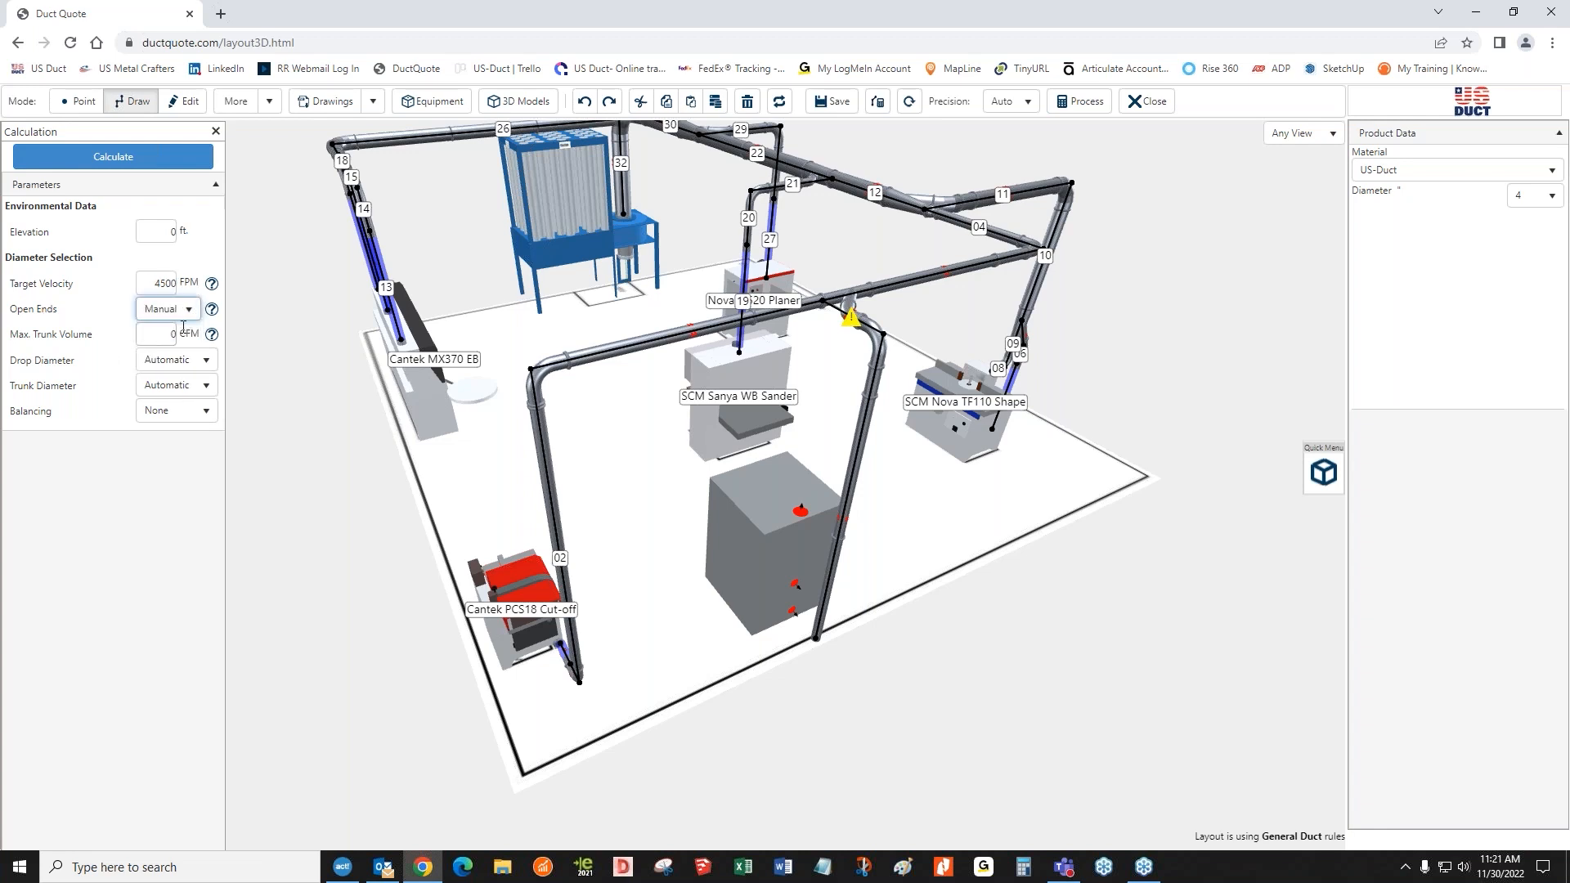
mouse_move(209, 313)
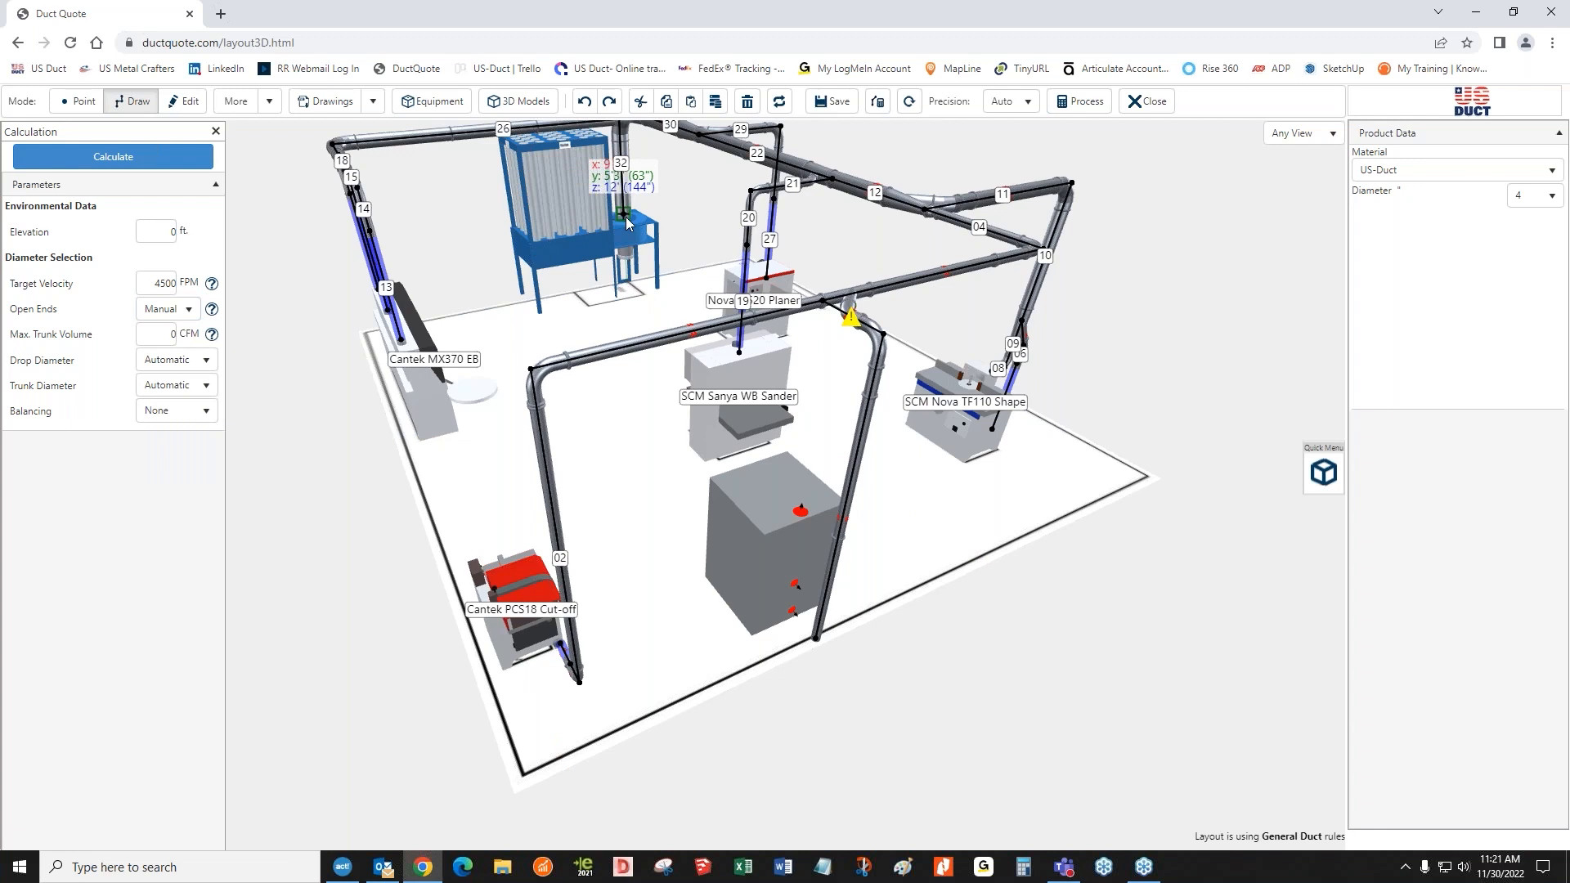
left_click(179, 311)
left_click(163, 352)
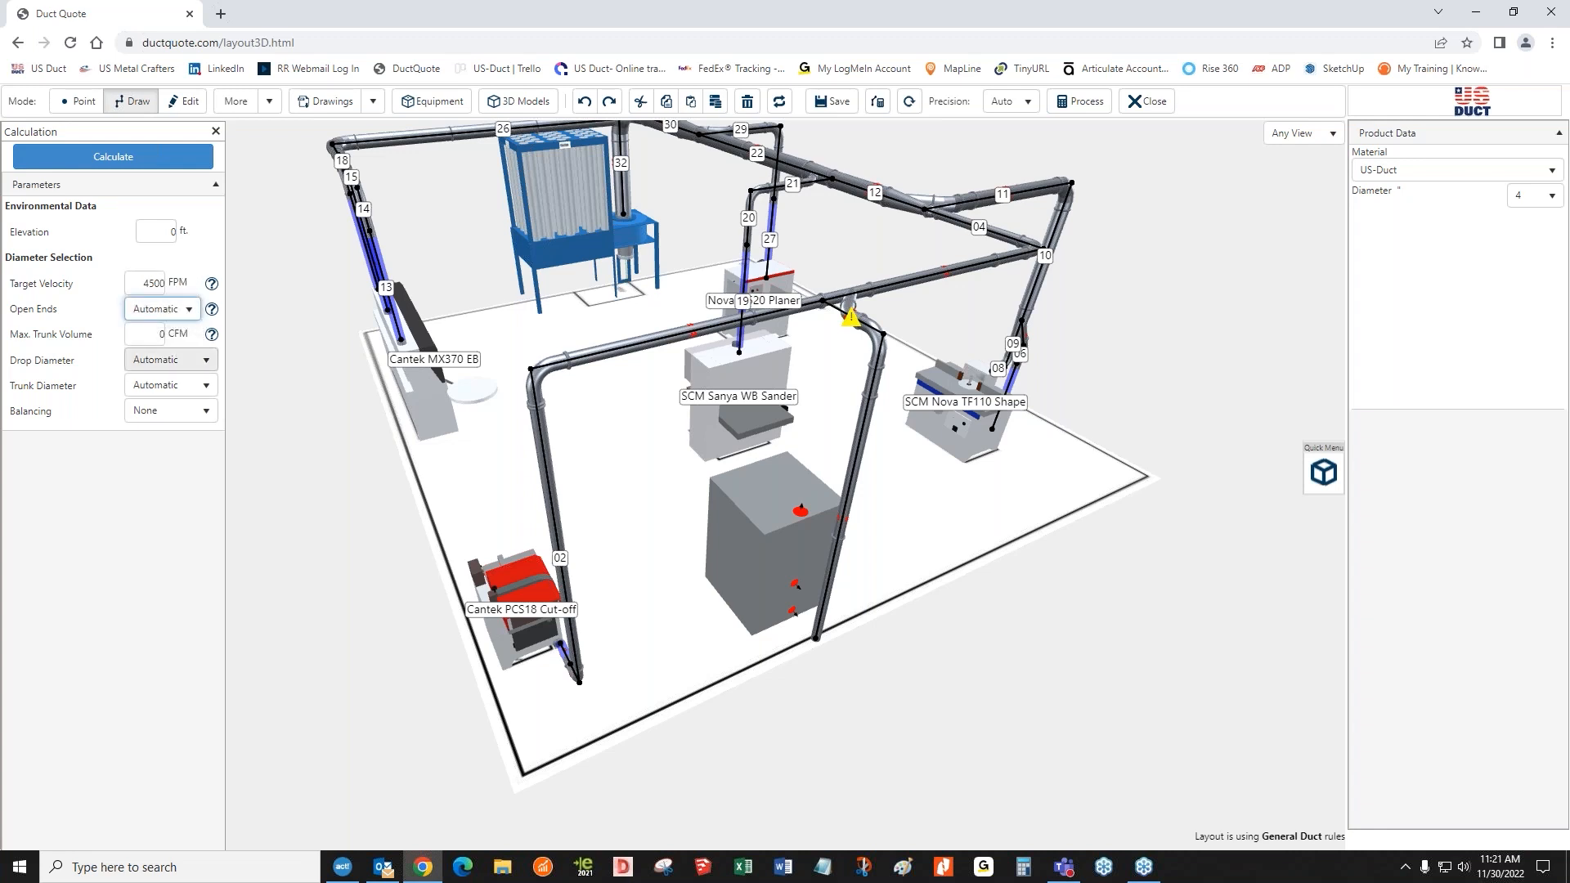
- Set Open Ends to Manual and try to calculate the system
left_click(159, 309)
left_click(148, 332)
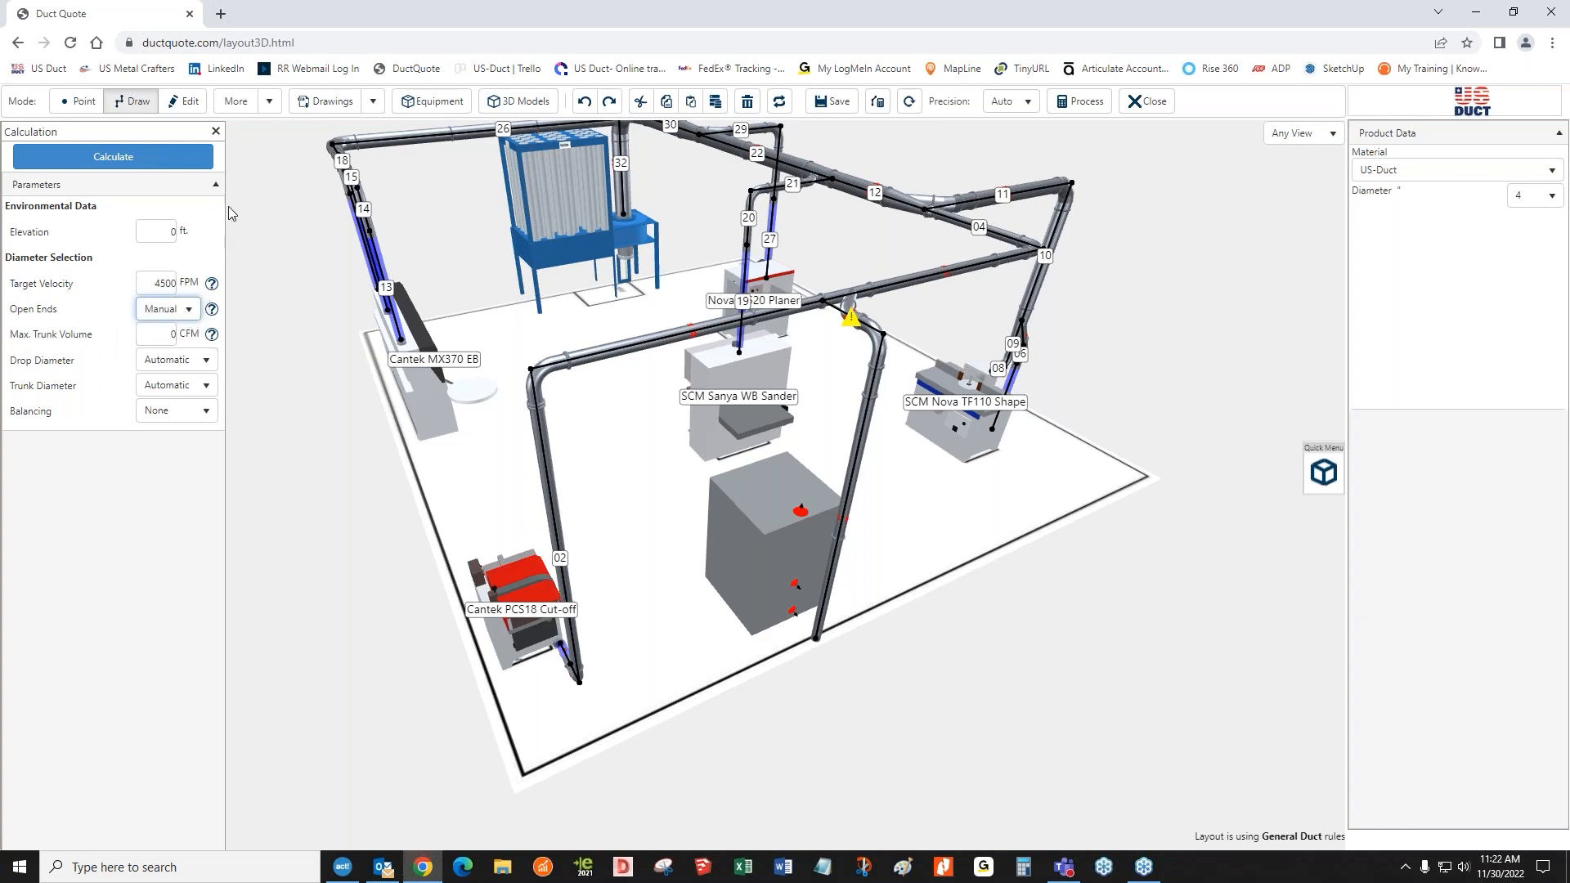
left_click(152, 158)
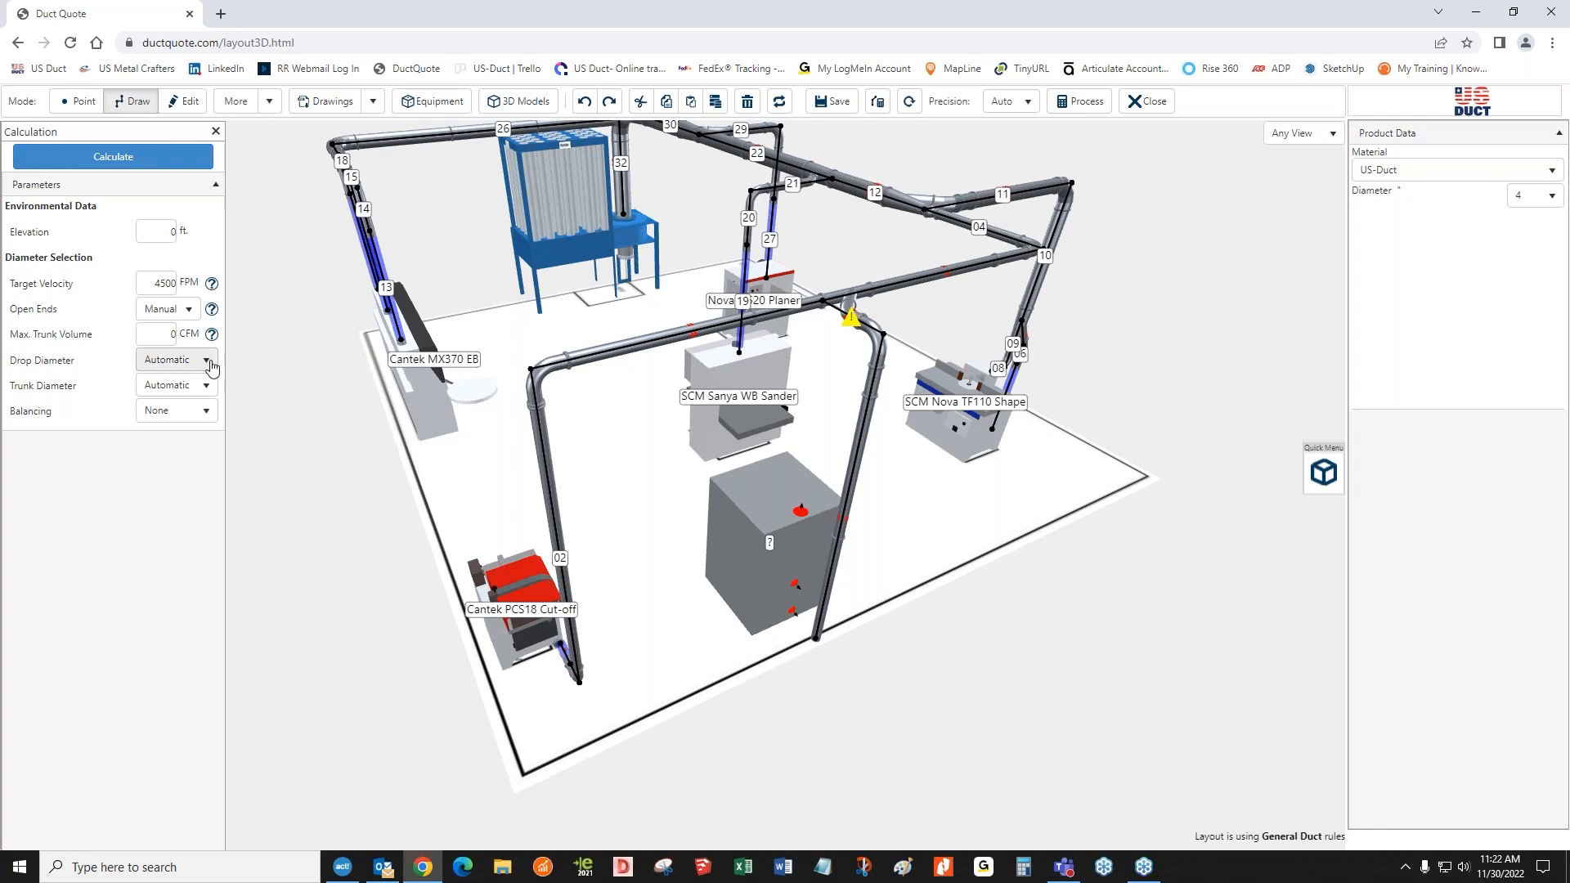
- Set Open Ends back to Automatic and try to calculate the system again
left_click(171, 309)
left_click(163, 352)
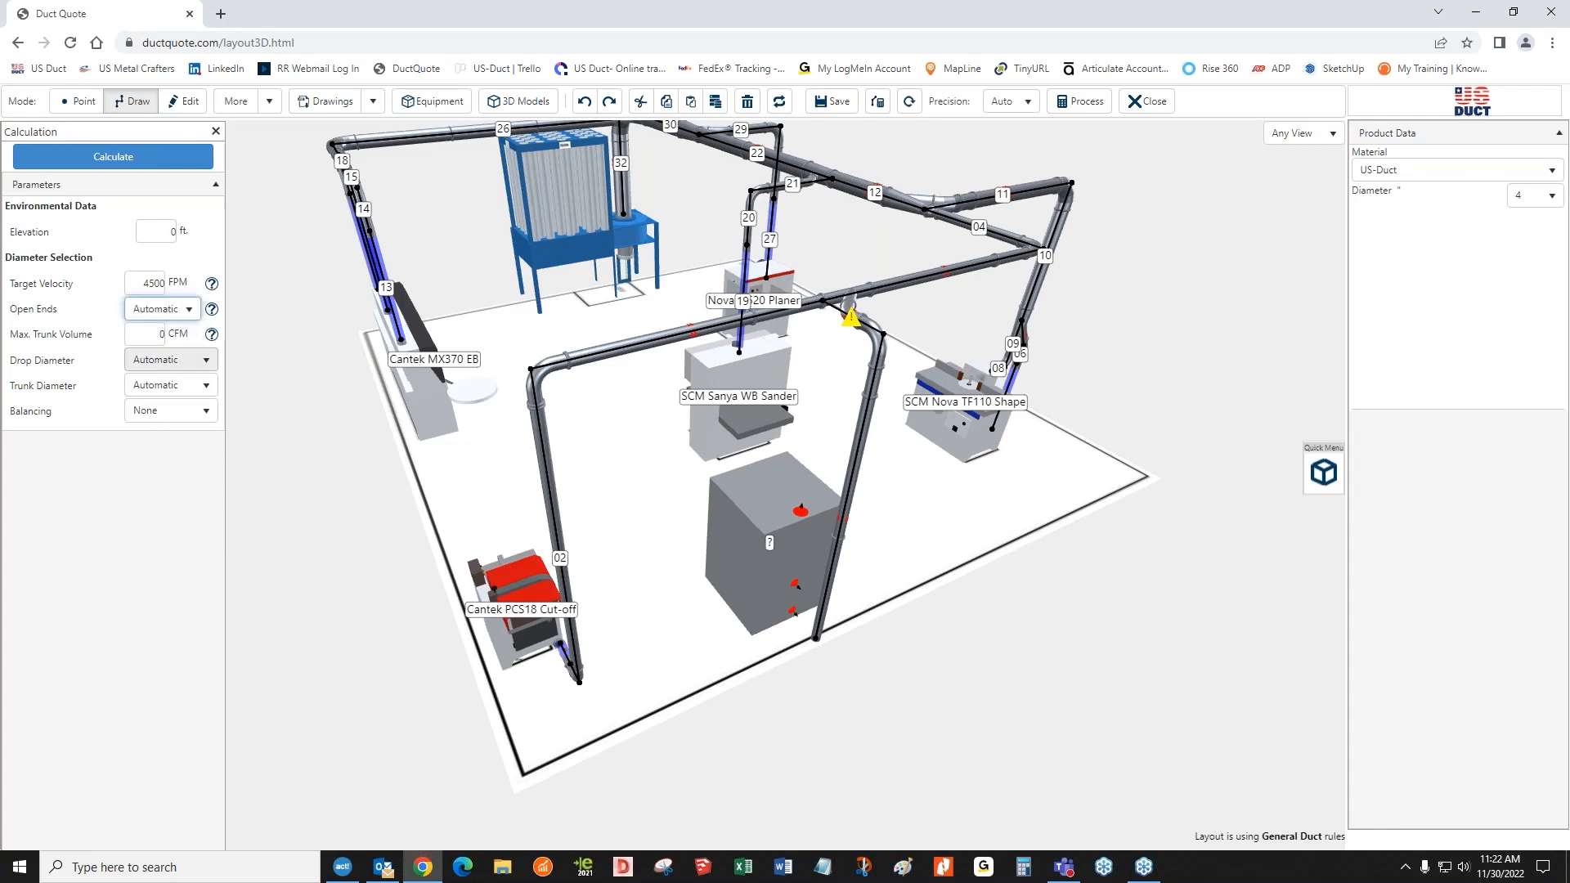
left_click(166, 158)
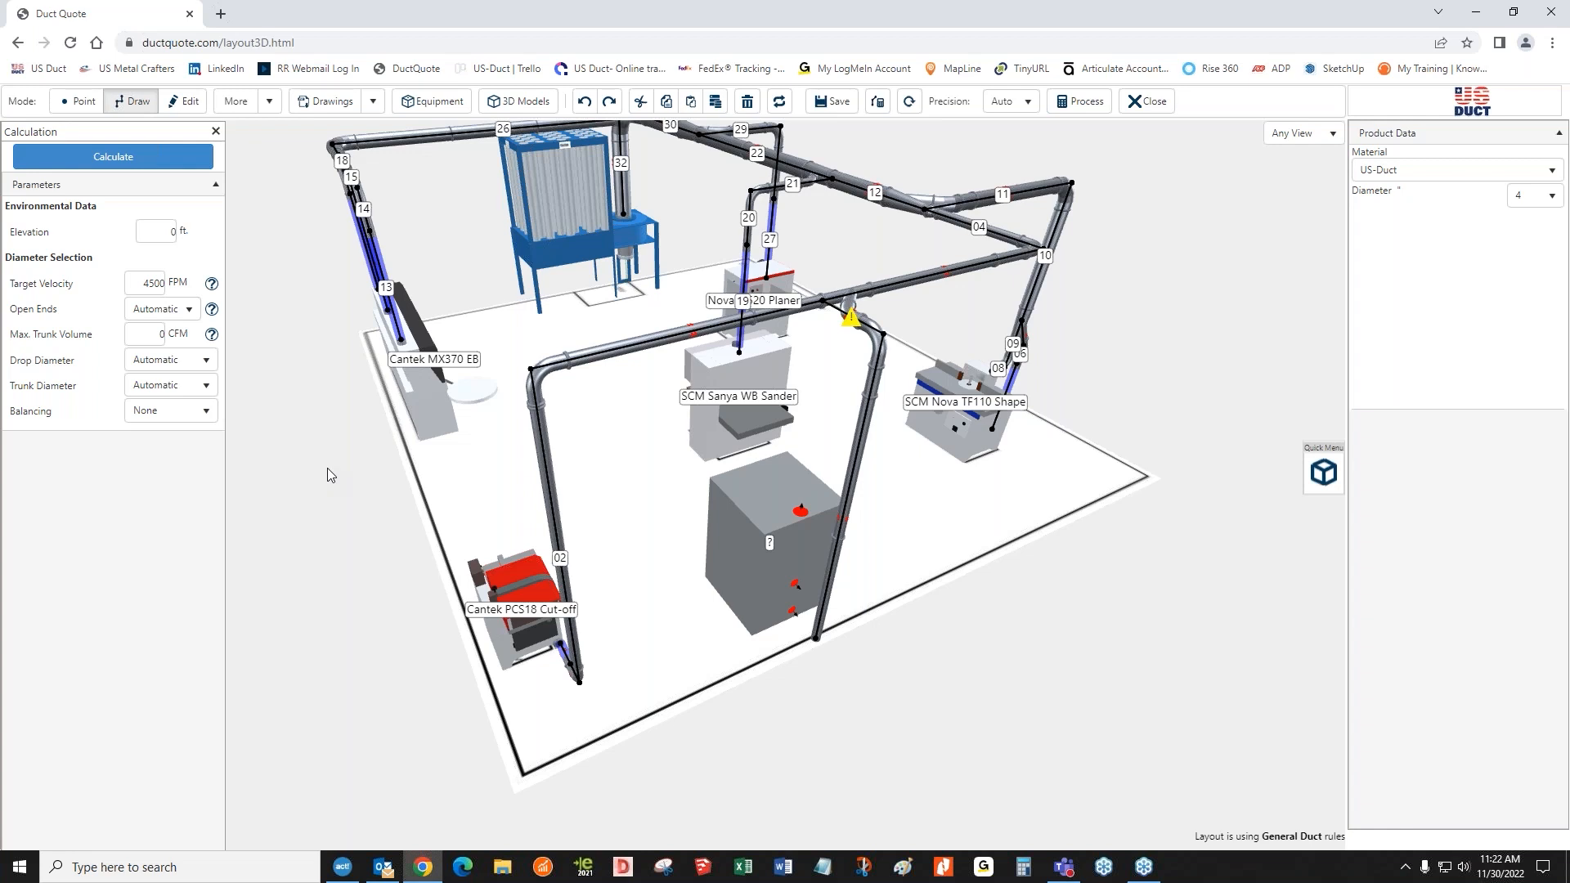
- Remove all three duct connections, two ø4 in. and one ø6 in., from the generic machine
left_click(184, 101)
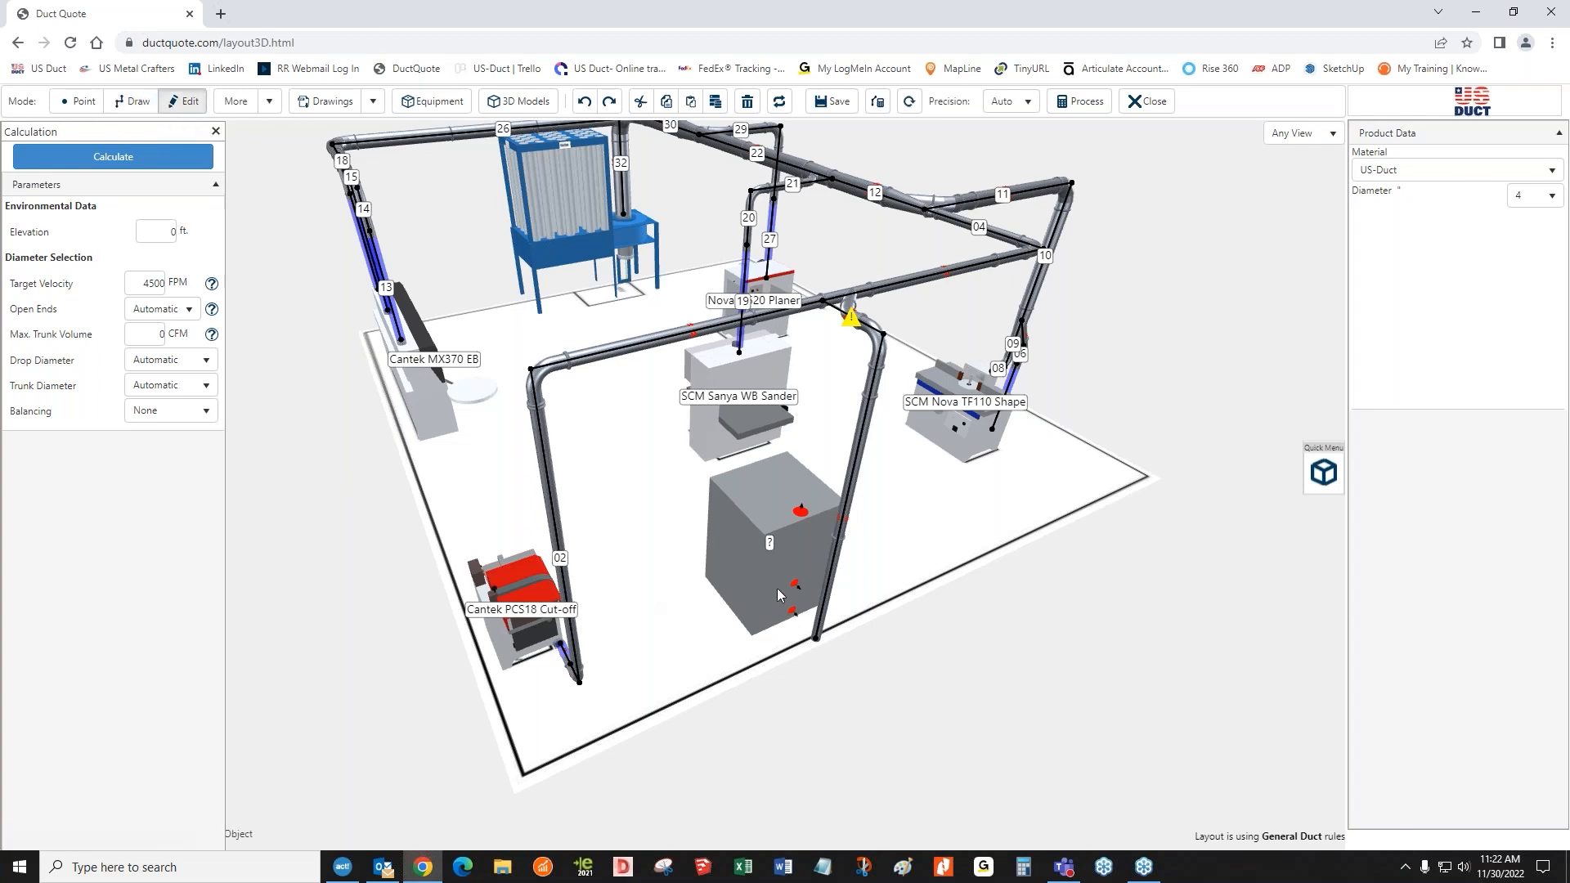
left_click(777, 566)
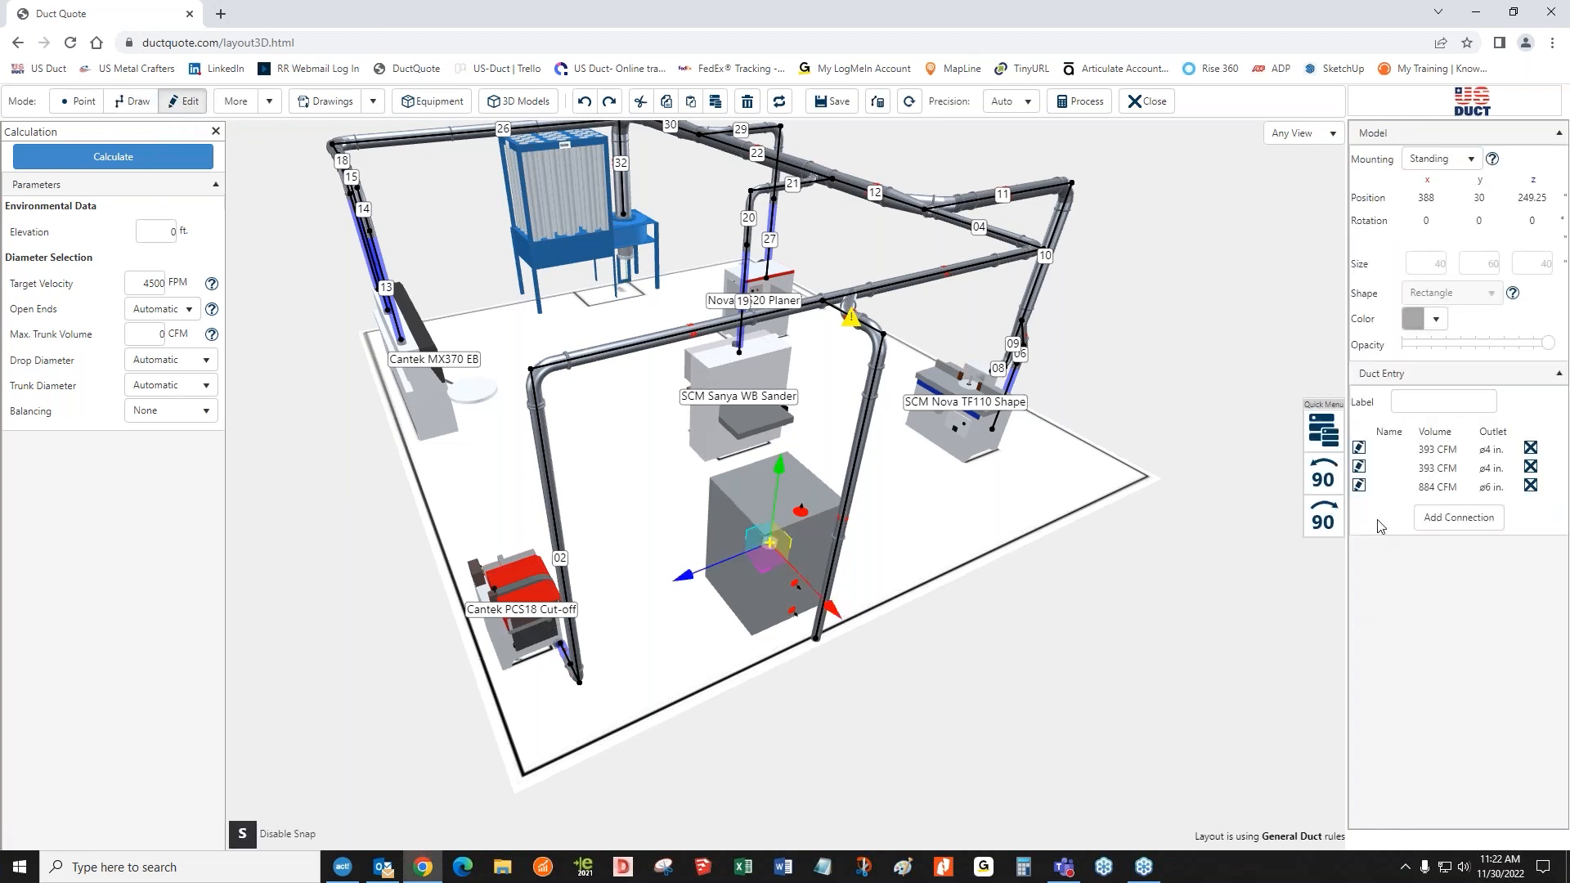
left_click(1531, 451)
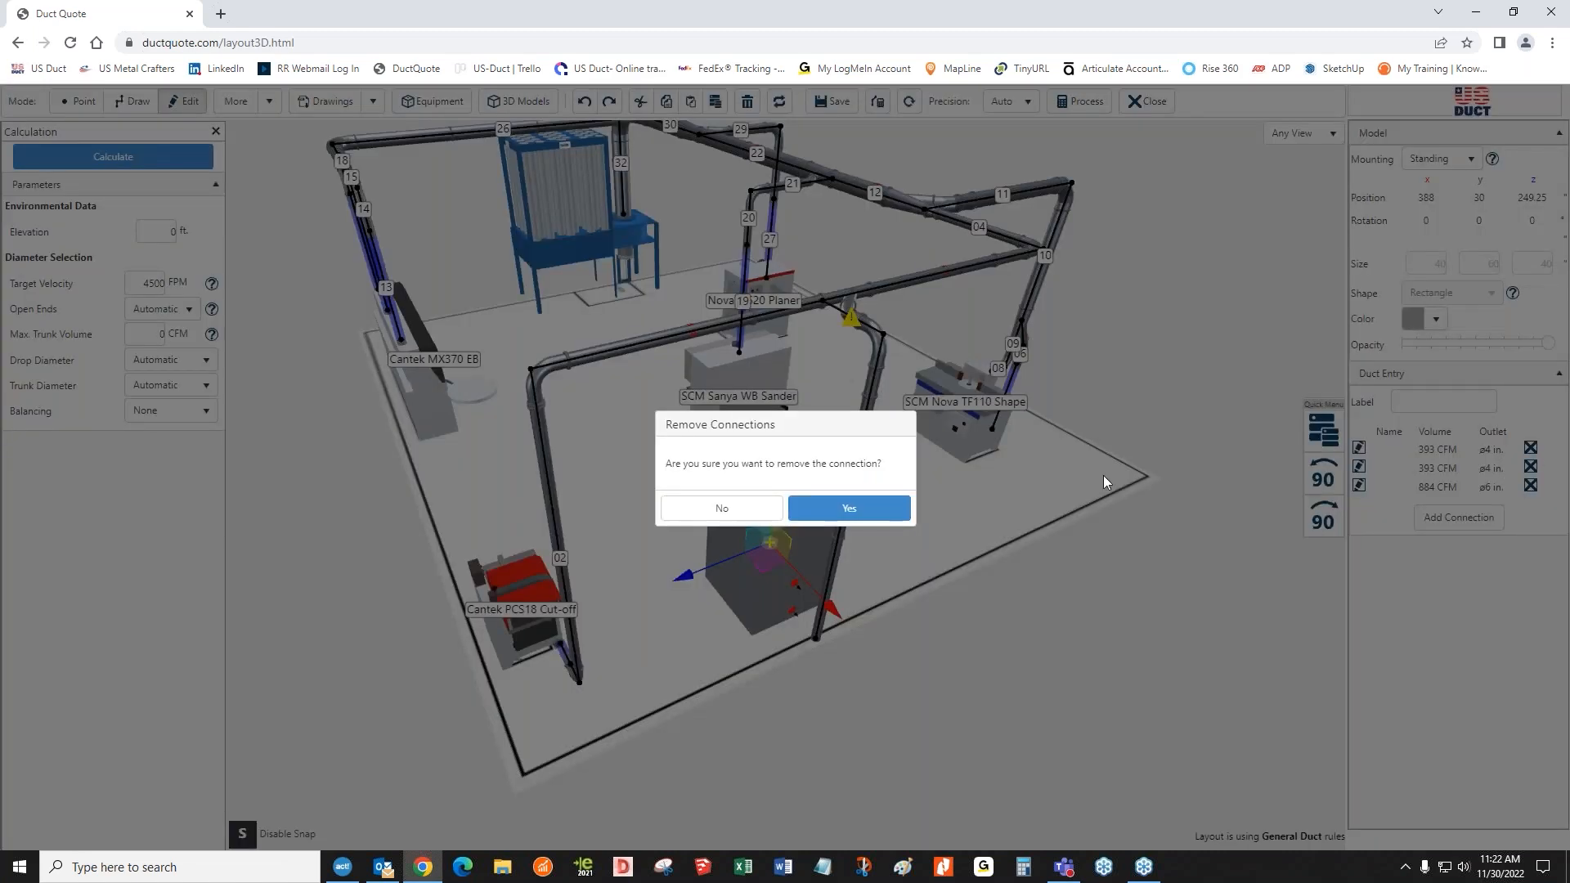
left_click(896, 508)
left_click(1531, 448)
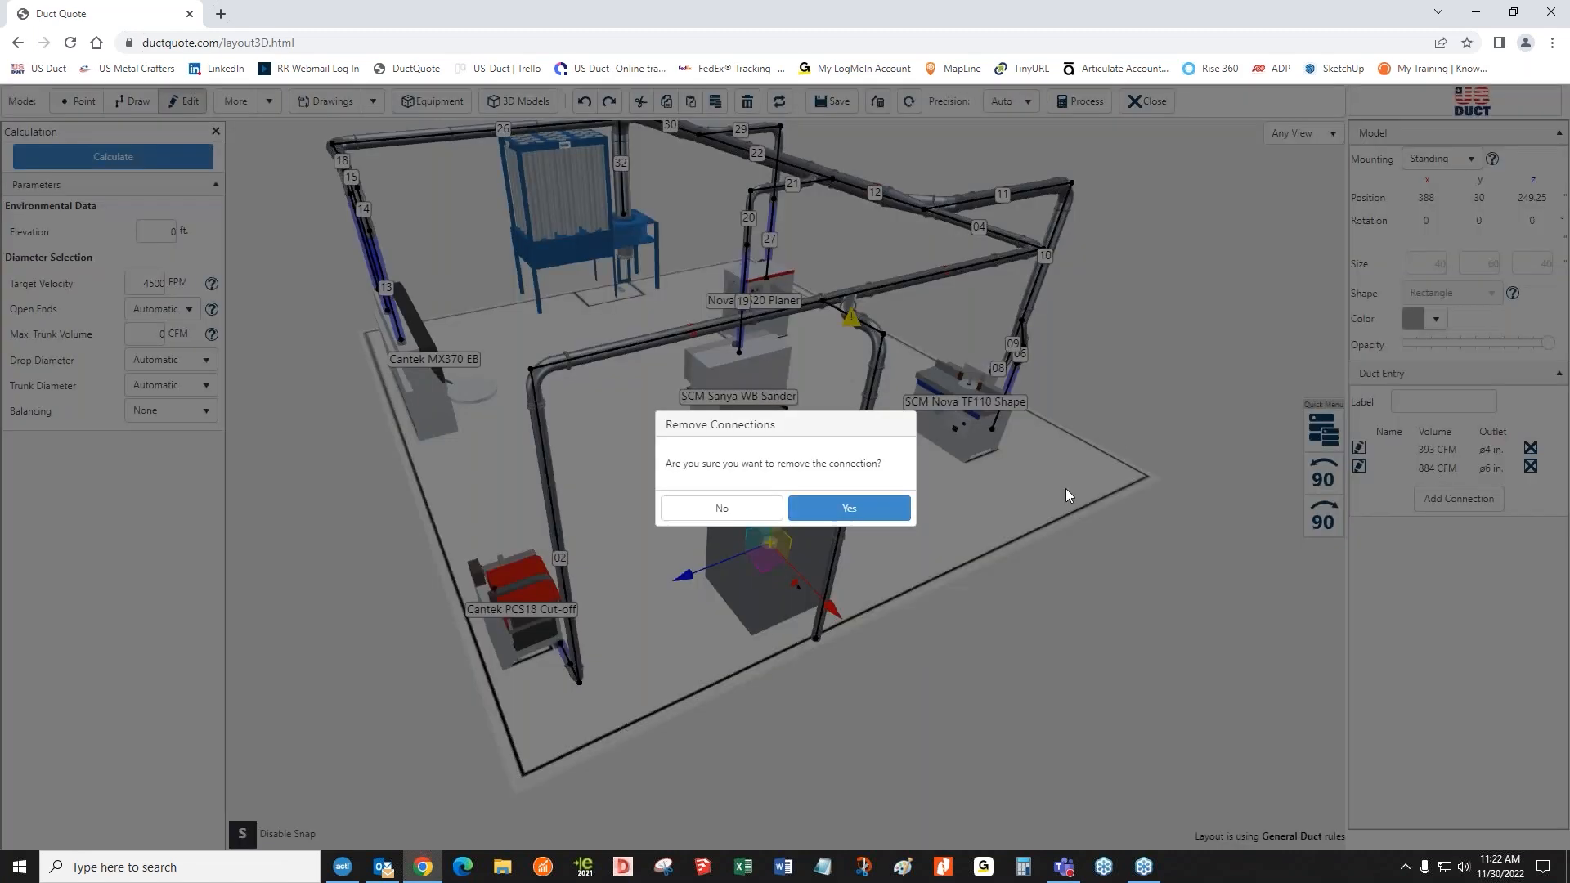
left_click(891, 507)
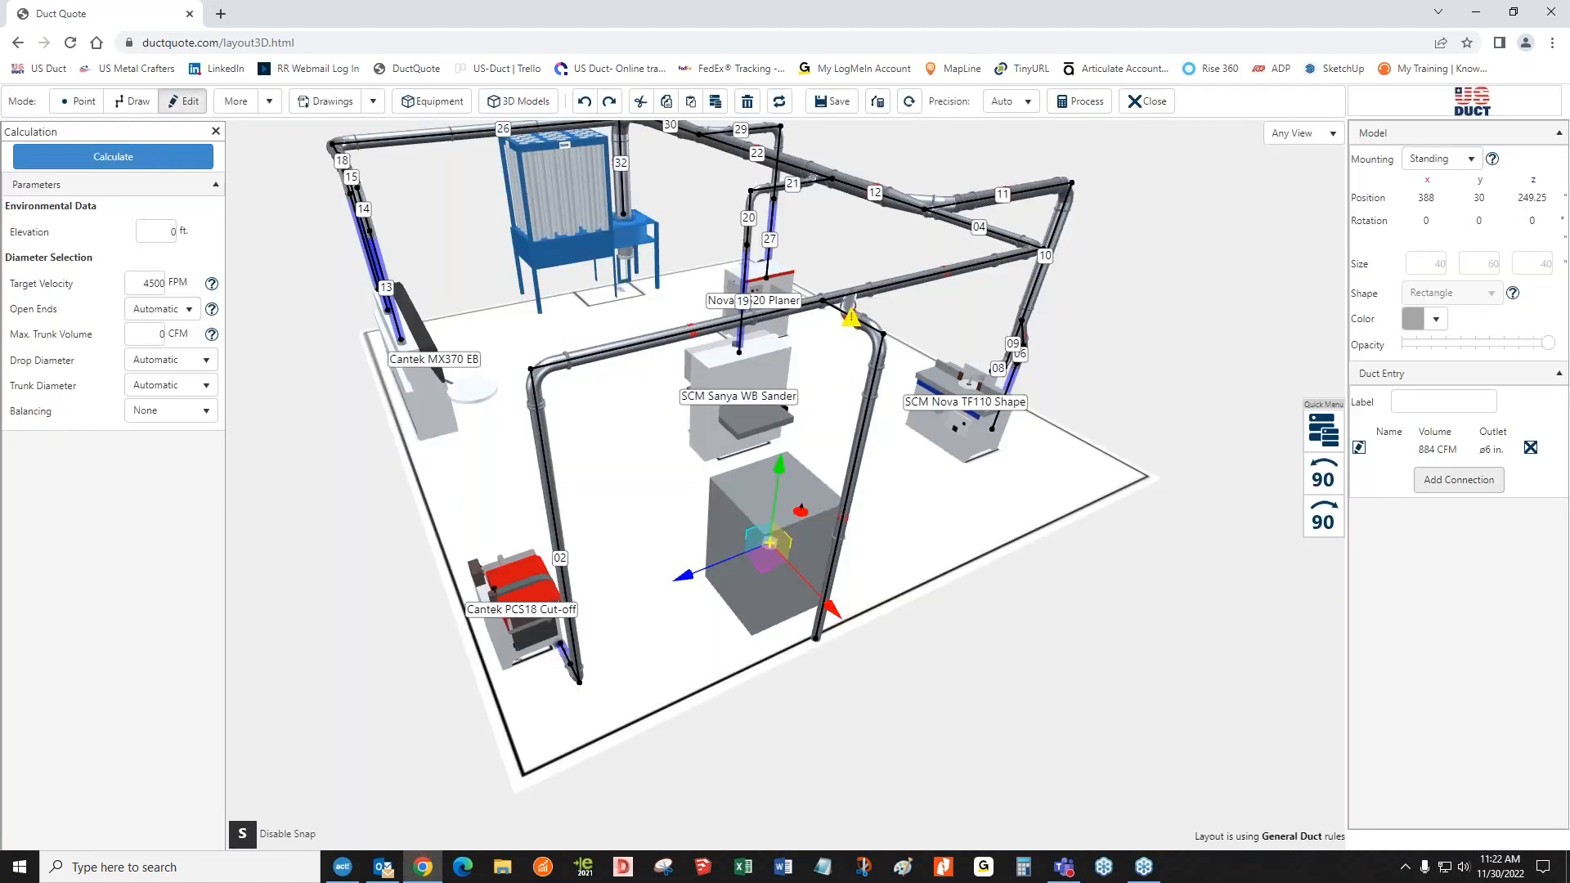
left_click(1530, 448)
left_click(858, 508)
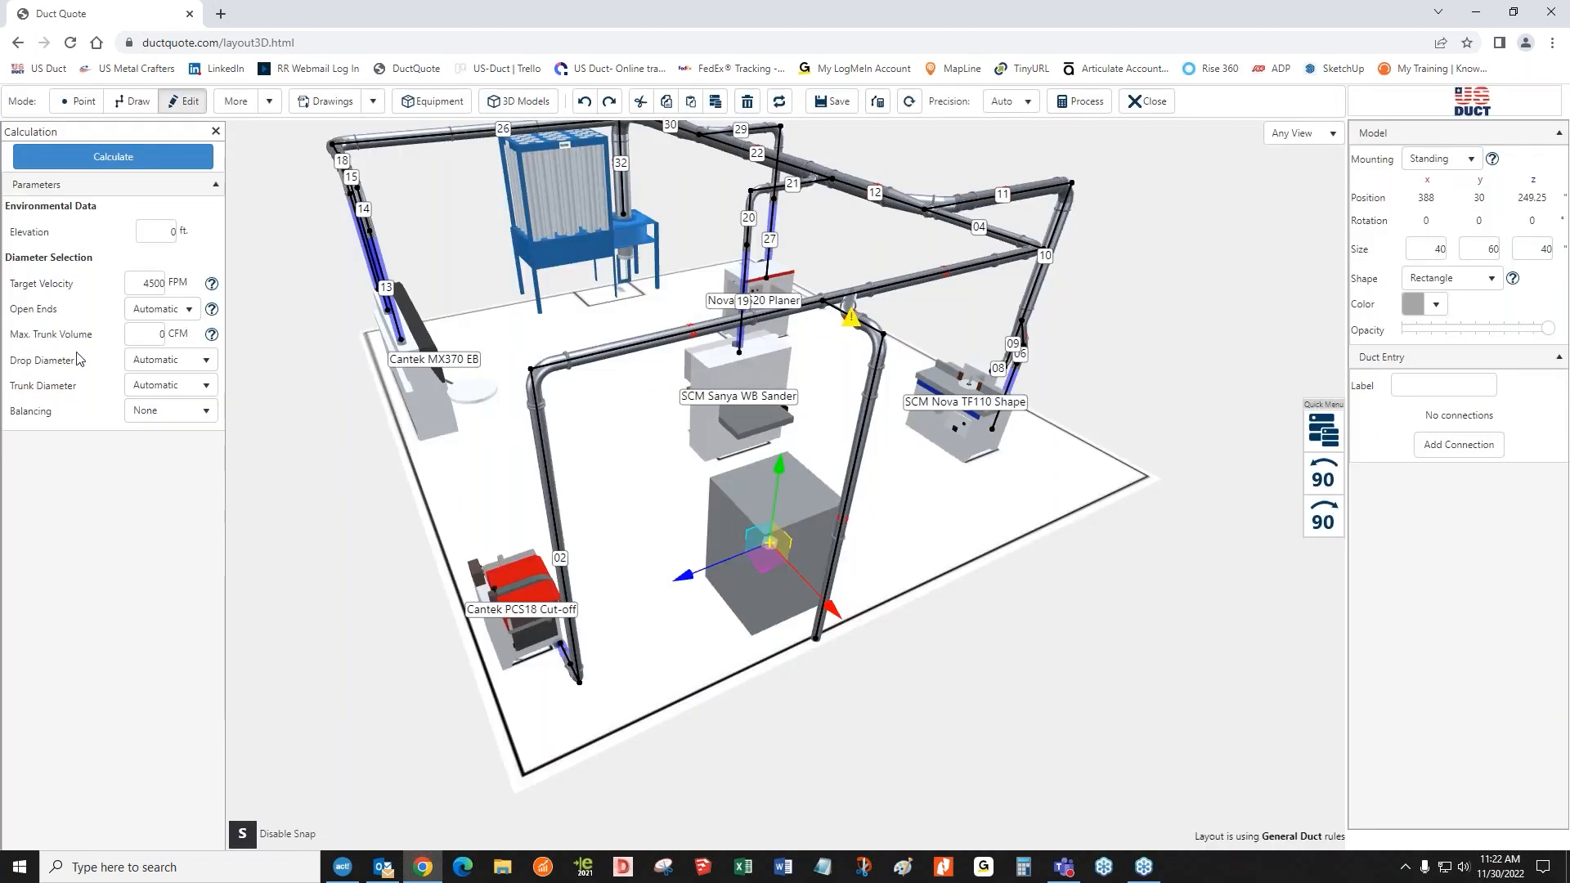
- Calculate the system with Open Ends on Automatic, and close the results and the calculation parameters
left_click(167, 167)
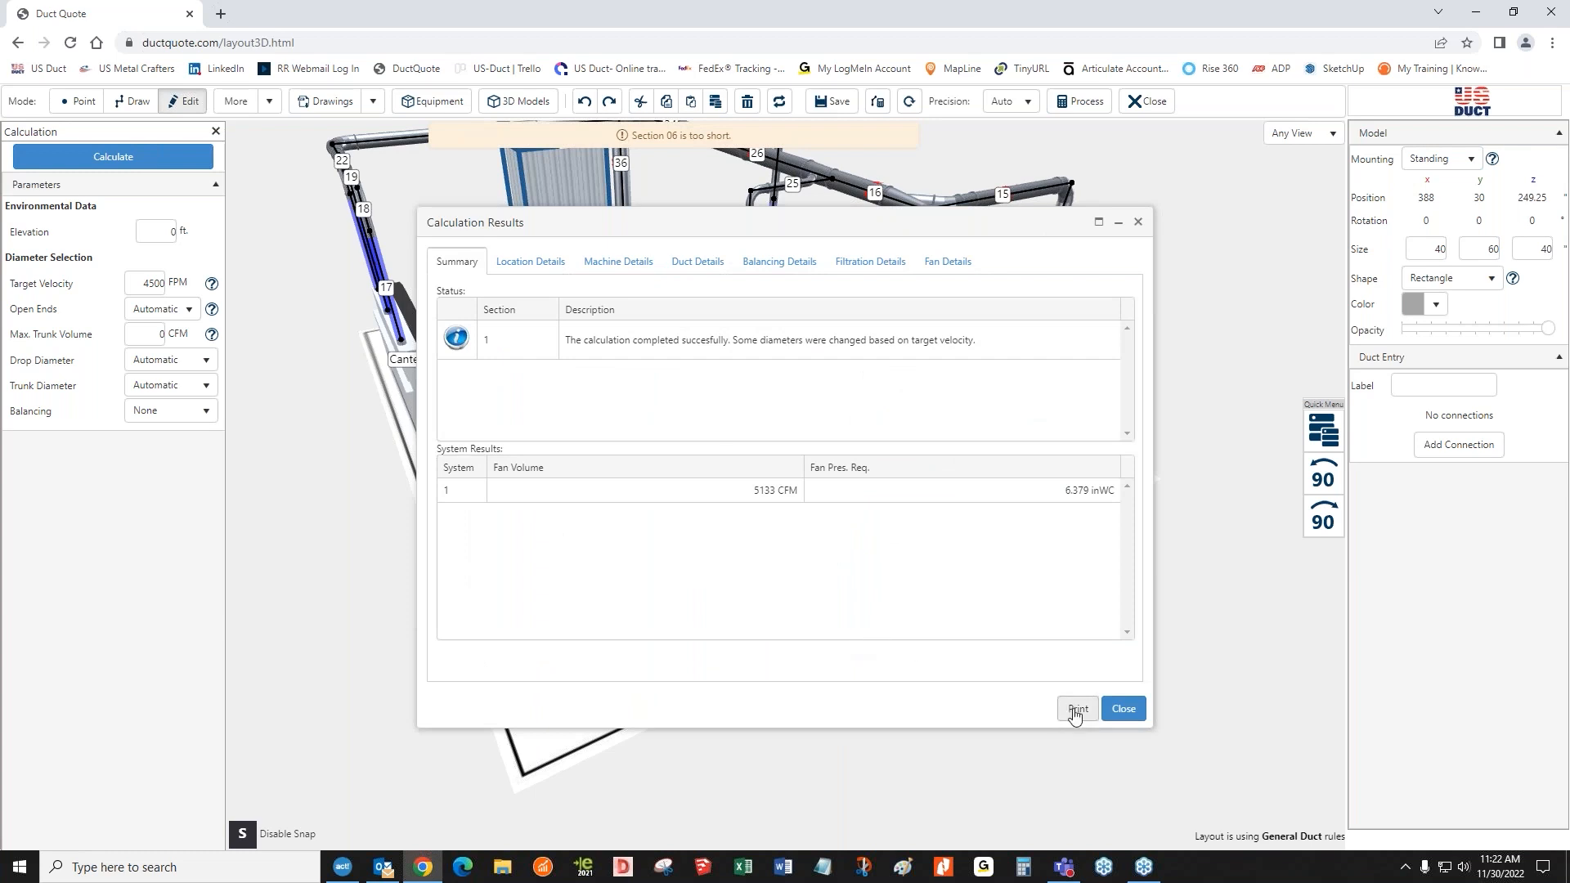
left_click(1121, 712)
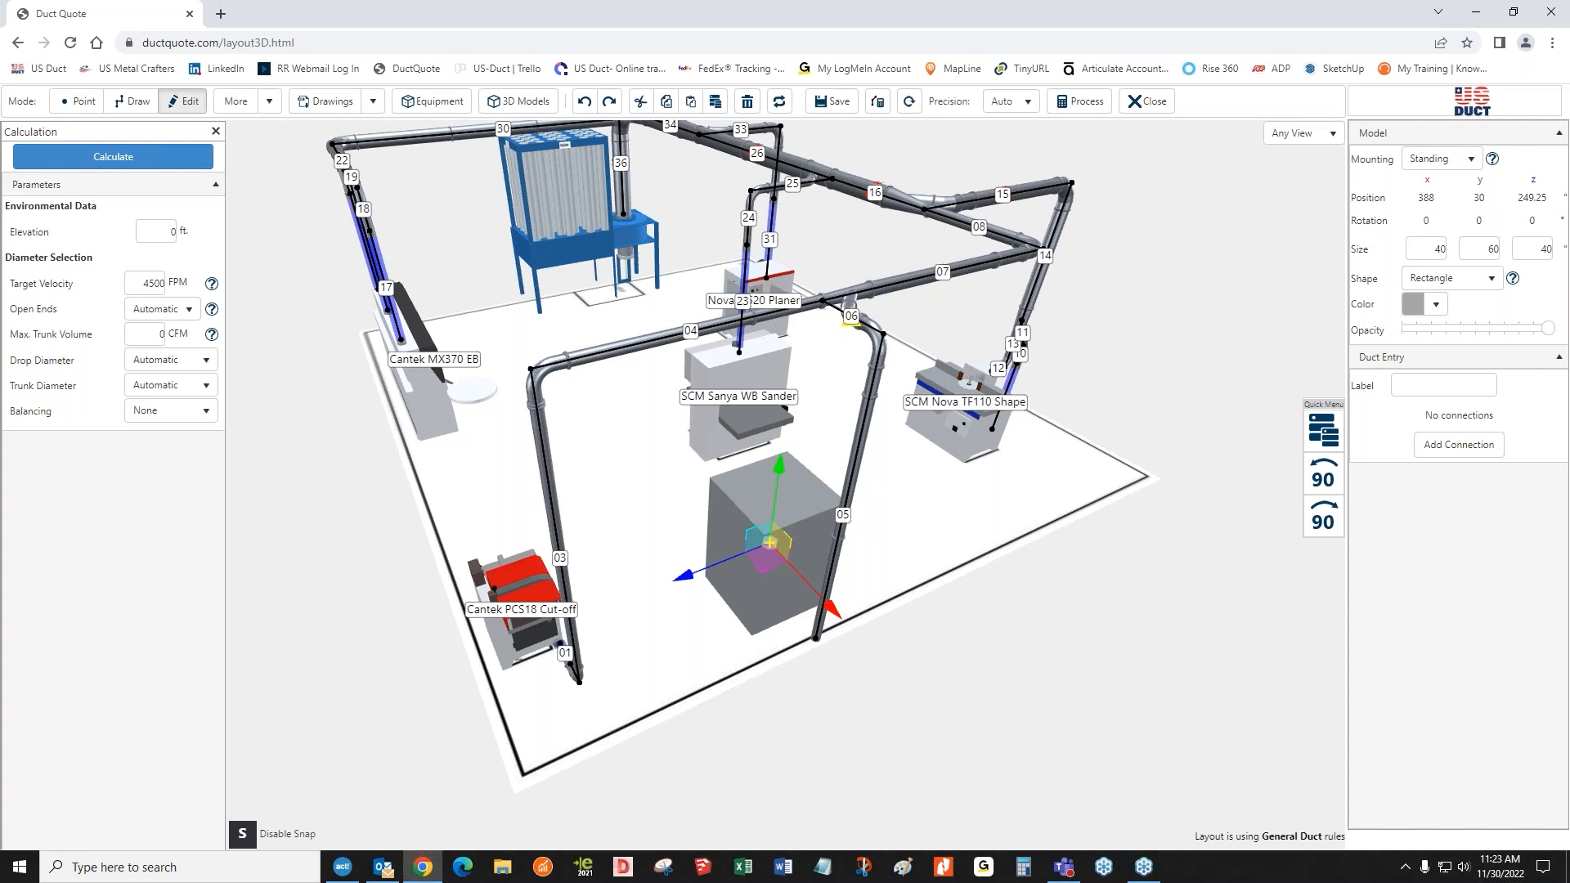
left_click(216, 132)
left_click_drag(875, 748, 507, 738)
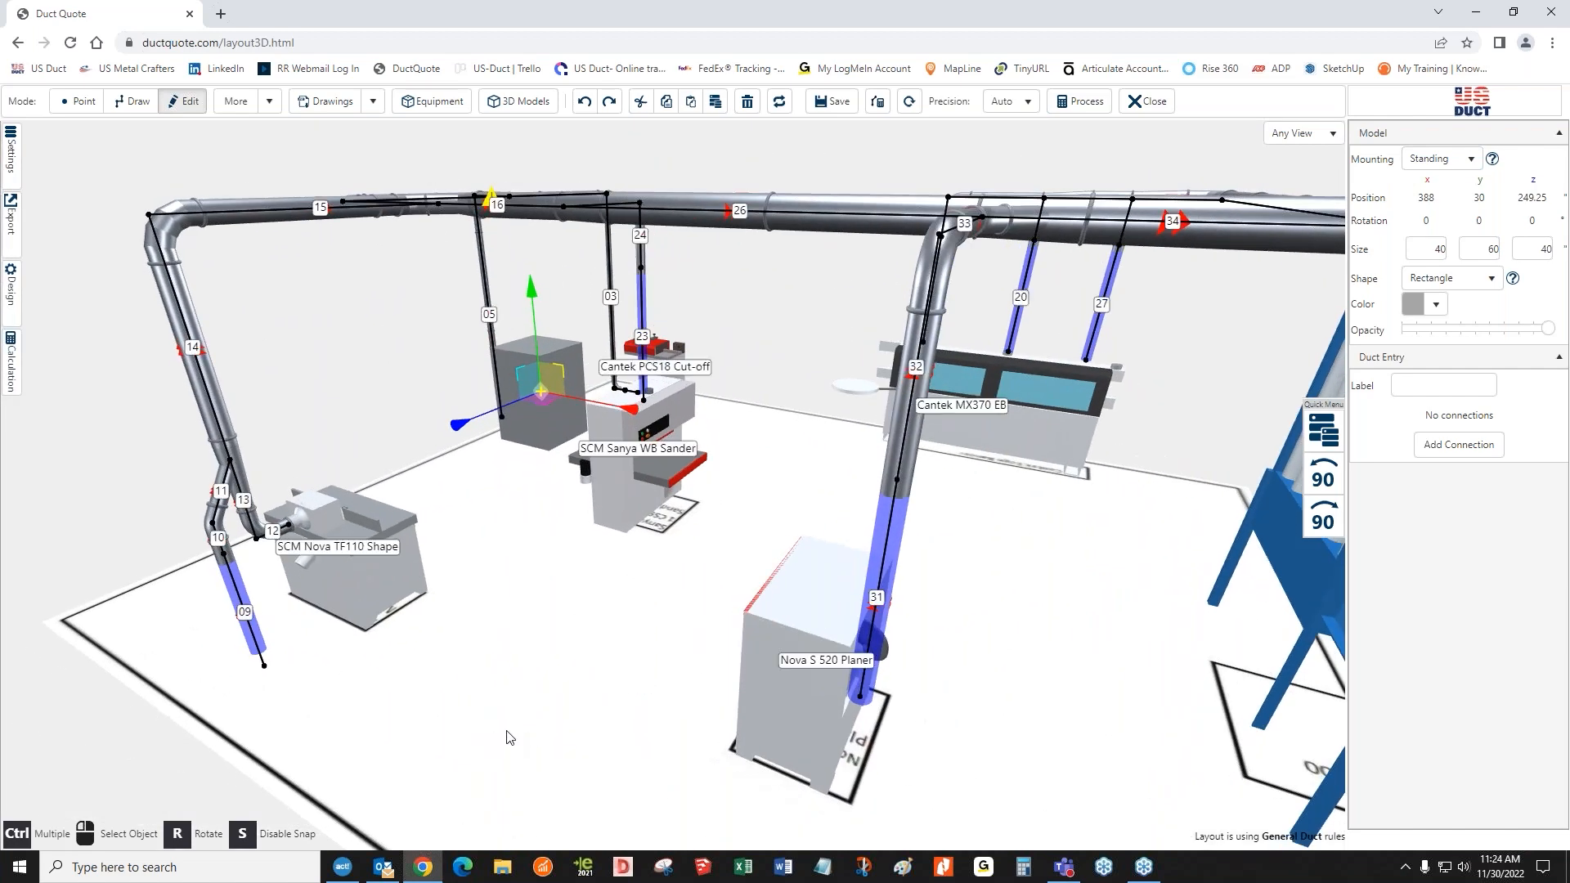